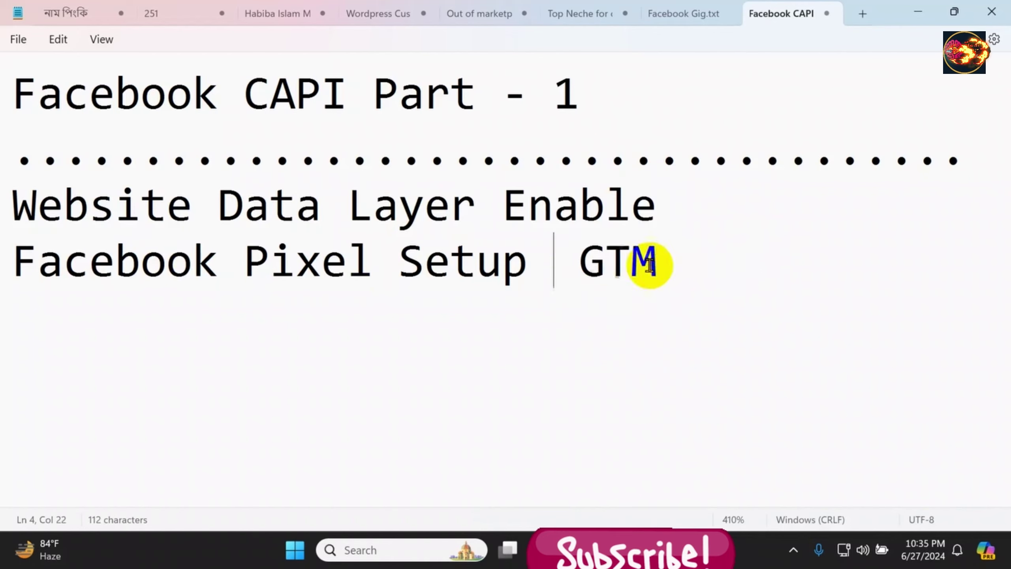
Complete the last line as "Facebook Pixel Setup By GTM With Custom Event" and add a dotted separator line below it
{"action": "type", "text": "By"}
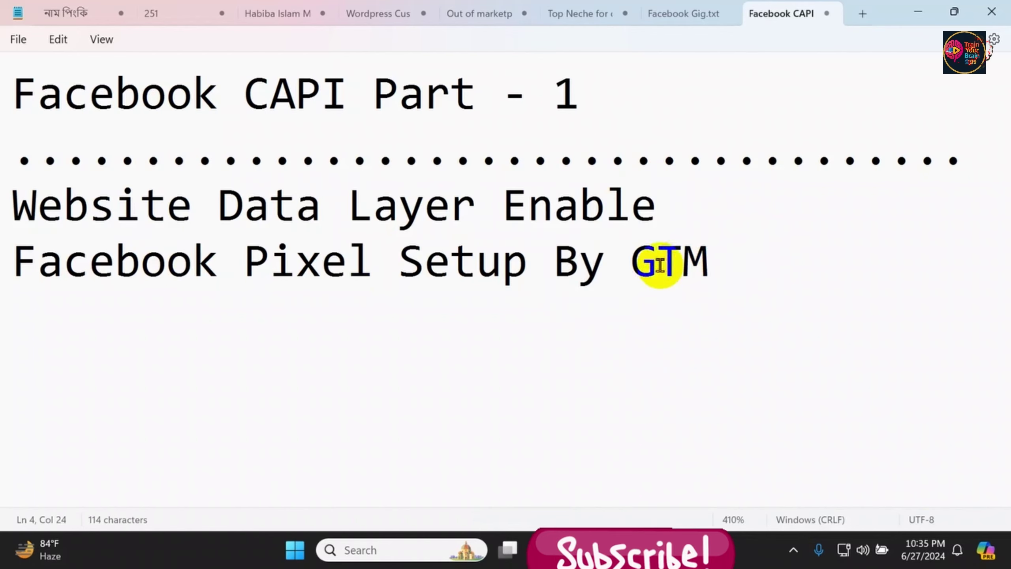
{"action": "left_click", "coordinate": [773, 275]}
{"action": "type", "text": "With C"}
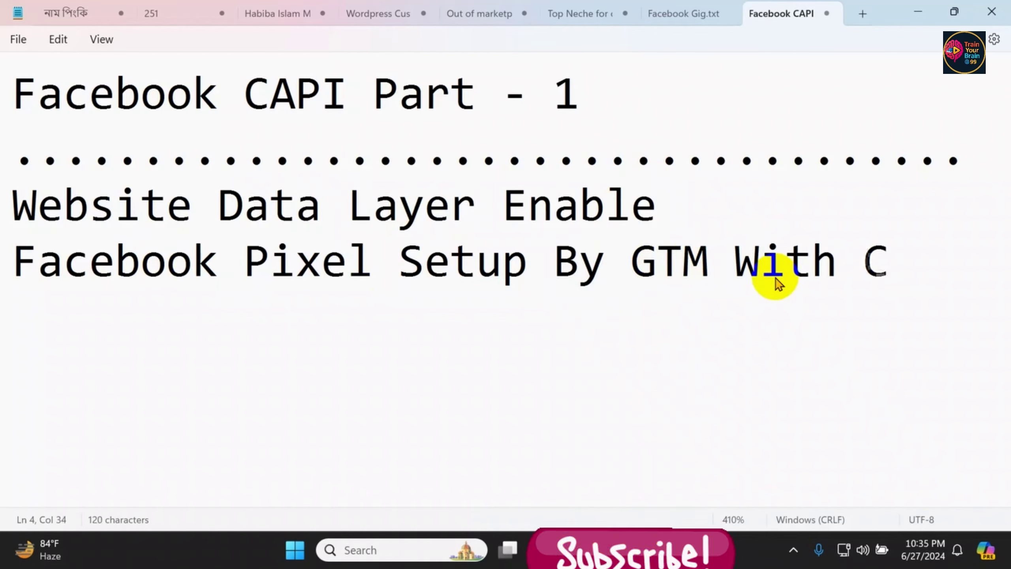
{"action": "type", "text": "ustom Event"}
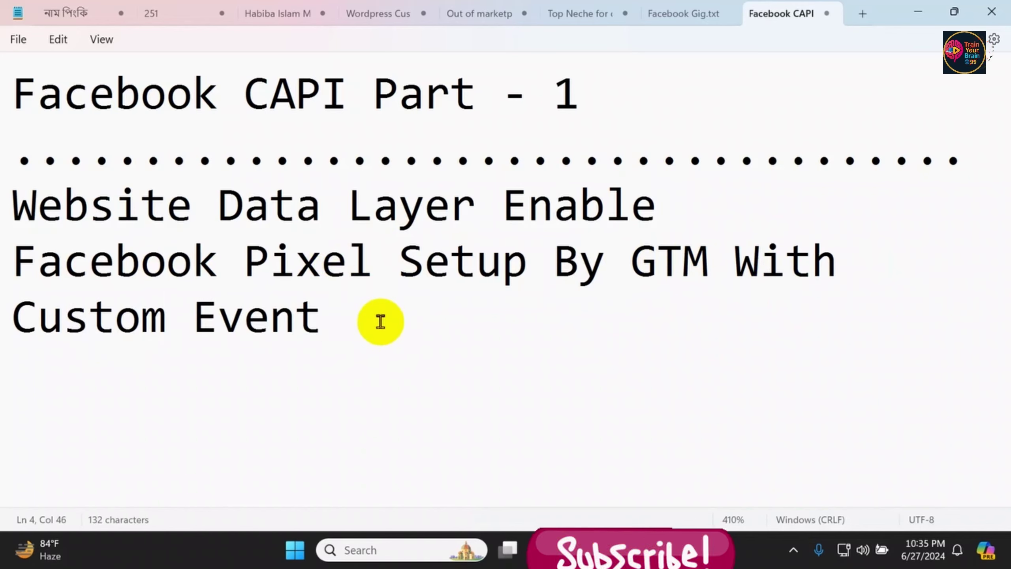
{"action": "key", "text": "Return"}
{"action": "type", "text": "........................................"}
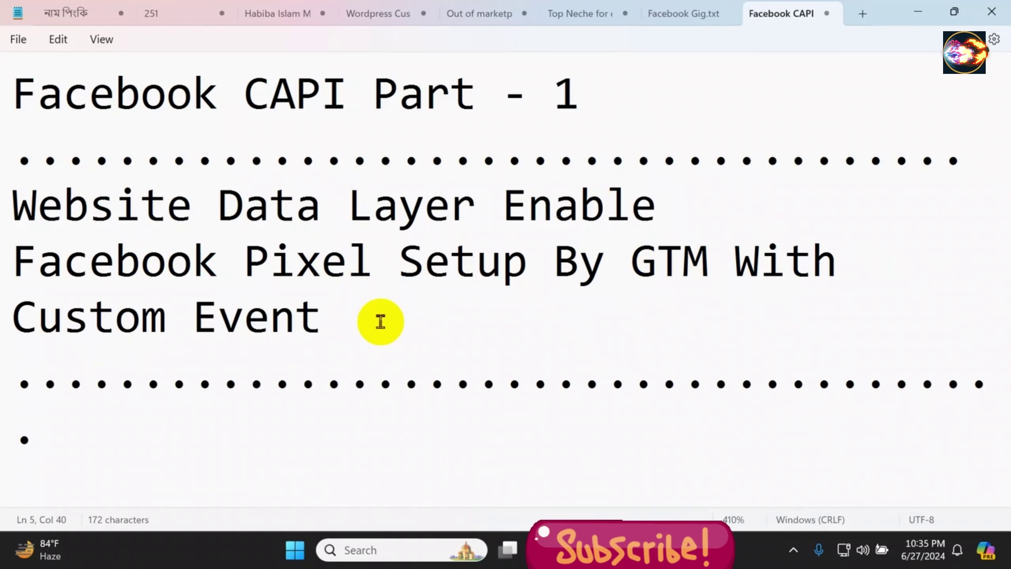
Insert the line "Facebook Pixel Setup Dynamicaly" between the Custom Event line and the dotted separator
{"action": "left_click", "coordinate": [323, 316]}
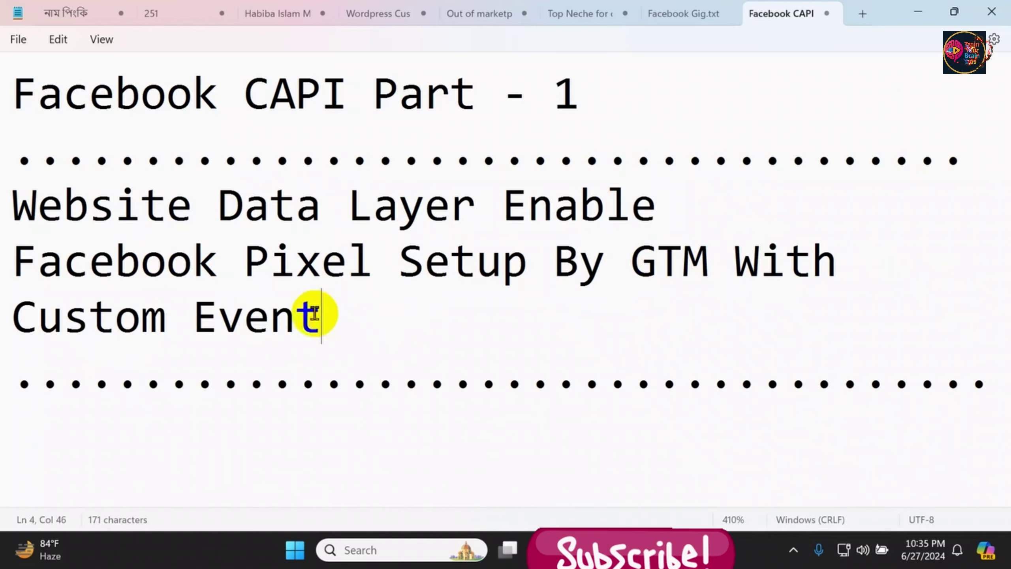
{"action": "key", "text": "Return"}
{"action": "type", "text": "Facebbo"}
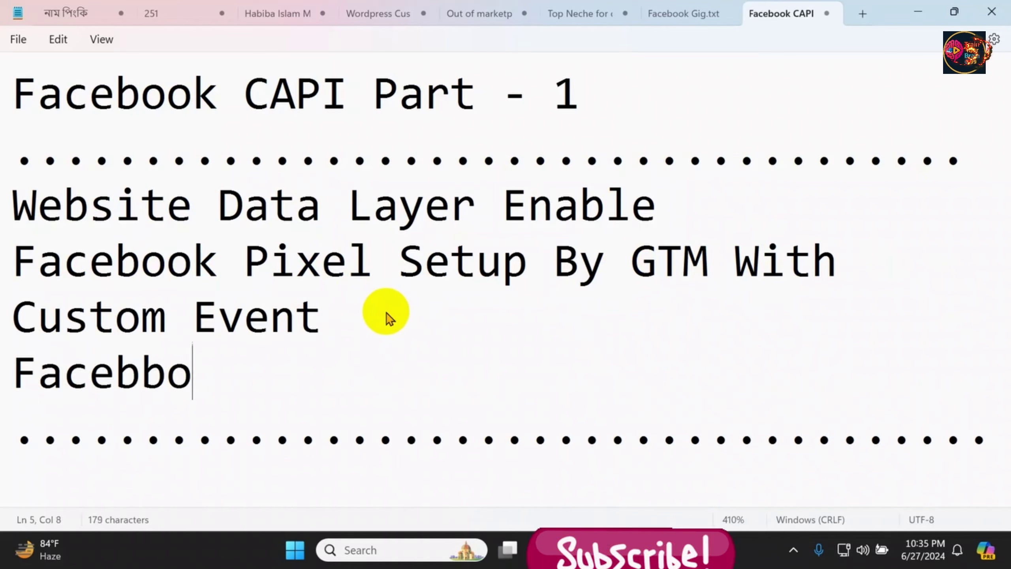
{"action": "key", "text": "BackSpace"}
{"action": "key", "text": "BackSpace"}
{"action": "type", "text": "ook Piz"}
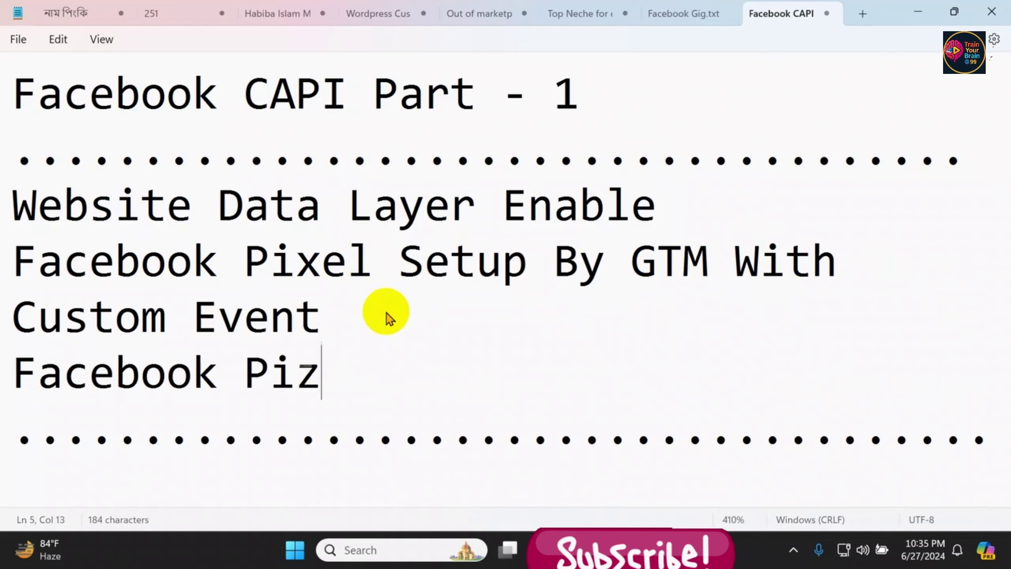
{"action": "key", "text": "BackSpace"}
{"action": "type", "text": "xel Setup Duy"}
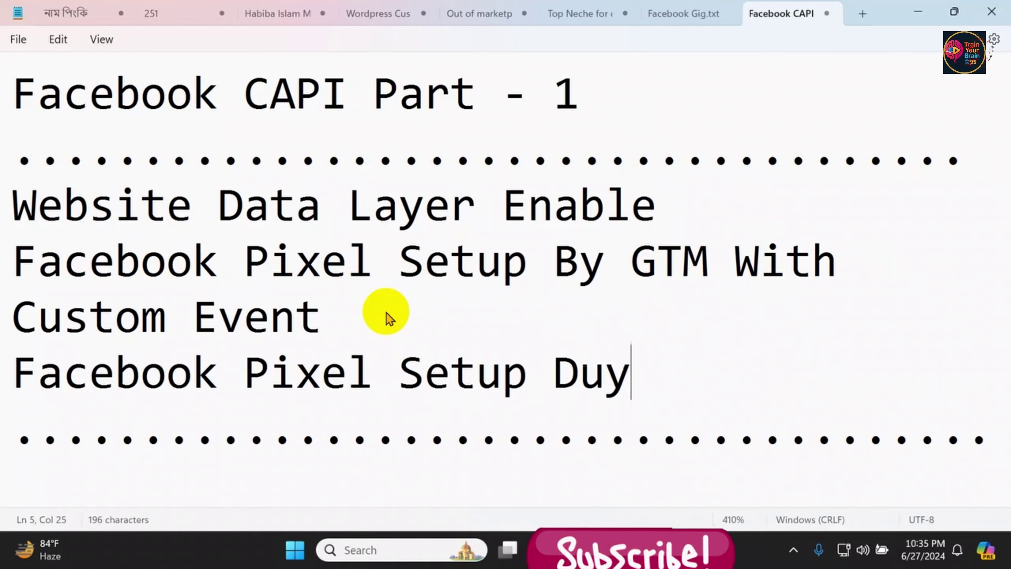
{"action": "key", "text": "BackSpace"}
{"action": "key", "text": "BackSpace"}
{"action": "type", "text": "ynamic"}
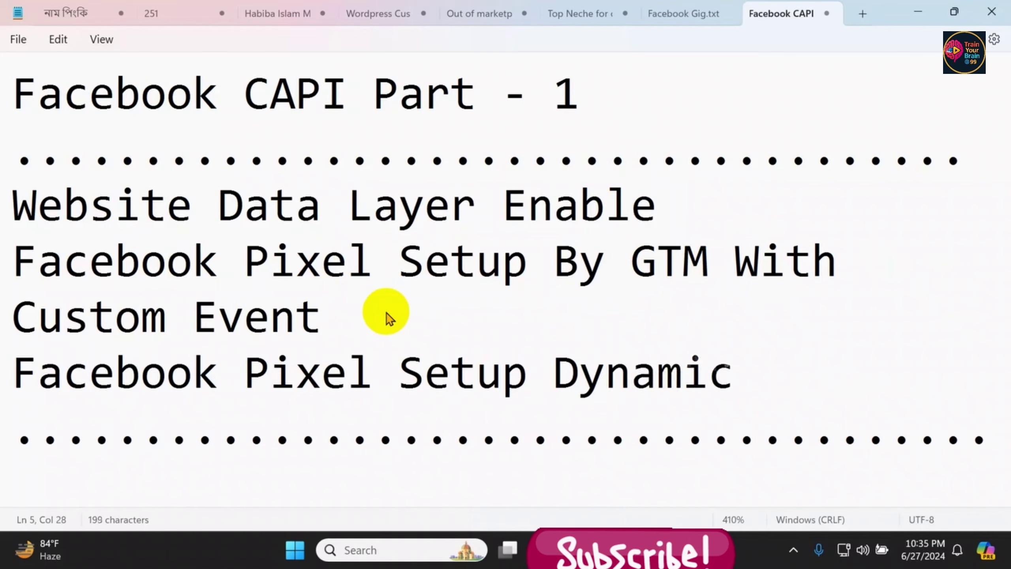
{"action": "type", "text": "aly"}
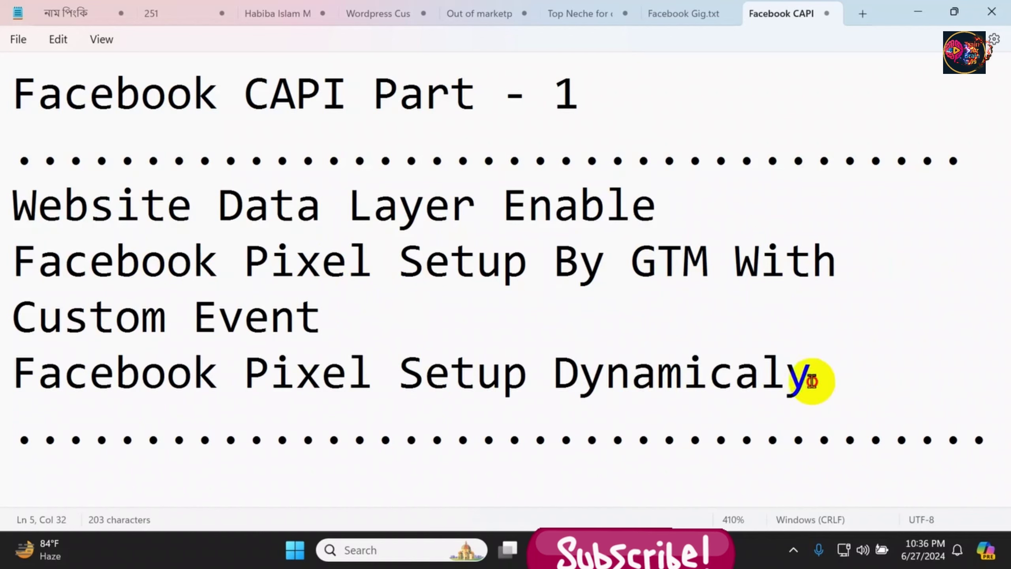
Correct the spelling of the last word in the new Facebook Pixel Setup line to "Dynamically"
{"action": "left_click_drag", "start_coordinate": [812, 378], "coordinate": [2, 375]}
{"action": "left_click_drag", "start_coordinate": [11, 204], "coordinate": [336, 331]}
{"action": "right_click", "coordinate": [703, 372]}
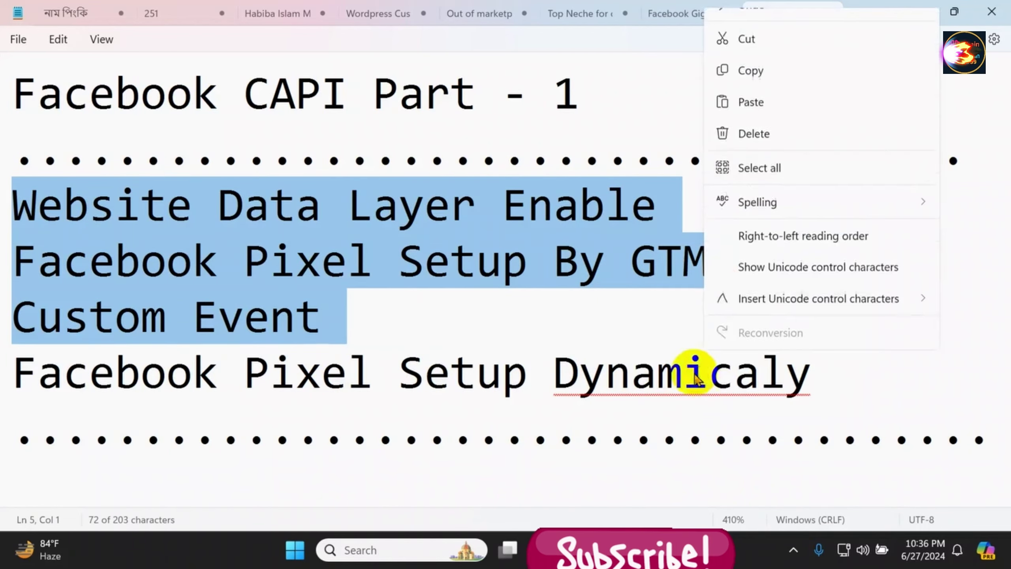
{"action": "left_click", "coordinate": [672, 383]}
{"action": "type", "text": "l"}
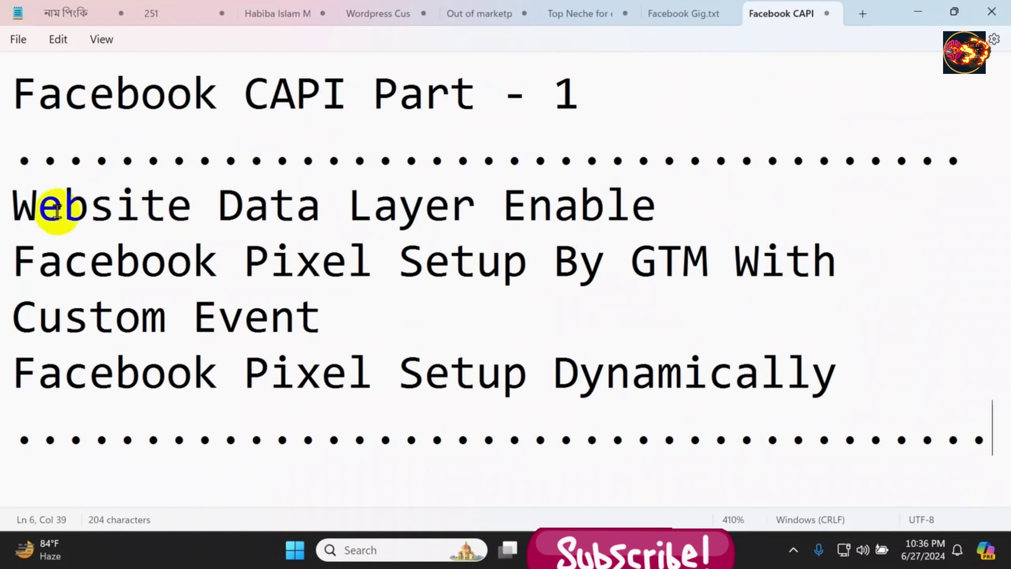
Review the listed topics on enabling the website data layer and setting up the Facebook Pixel by GTM and dynamically
{"action": "left_click_drag", "start_coordinate": [16, 204], "coordinate": [662, 211]}
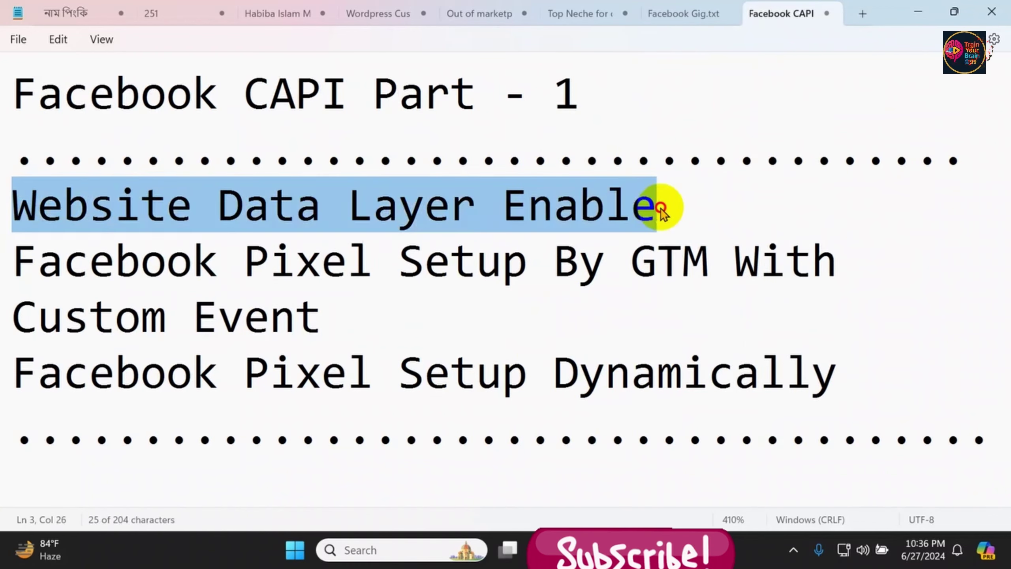
{"action": "left_click", "coordinate": [662, 211]}
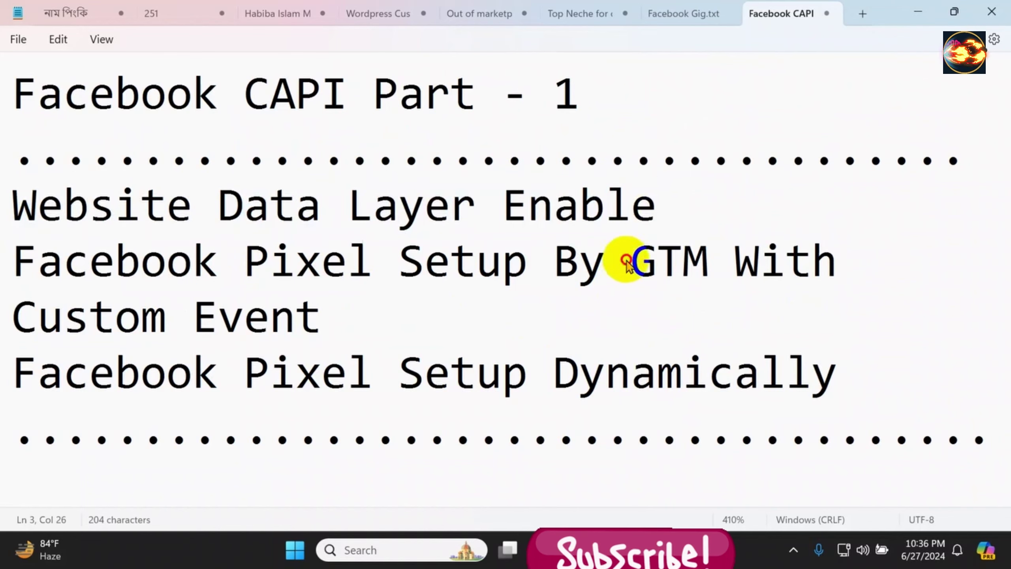
{"action": "left_click_drag", "start_coordinate": [629, 262], "coordinate": [721, 264]}
{"action": "left_click_drag", "start_coordinate": [334, 323], "coordinate": [5, 327]}
{"action": "left_click", "coordinate": [376, 340]}
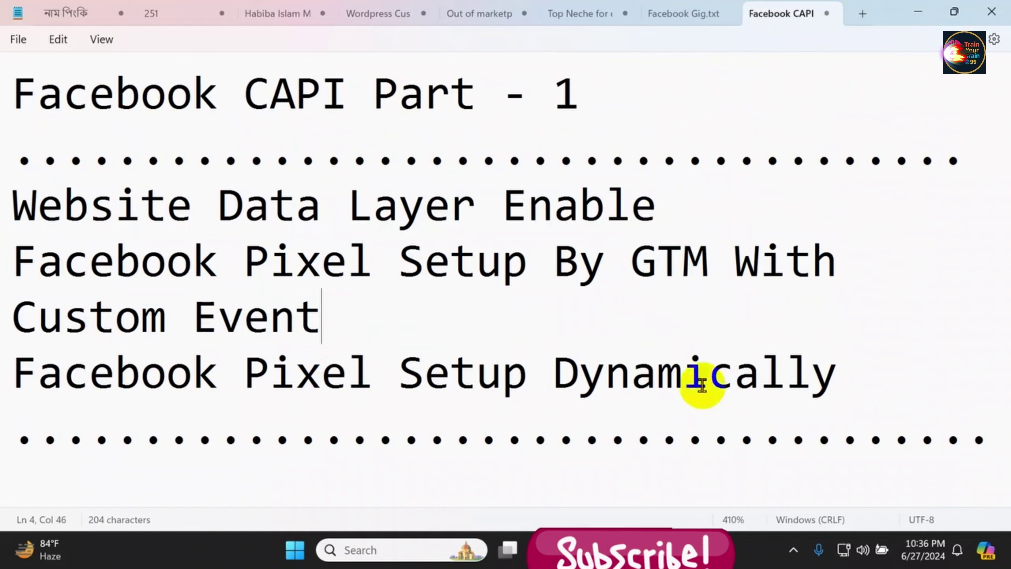
{"action": "left_click_drag", "start_coordinate": [552, 369], "coordinate": [863, 370]}
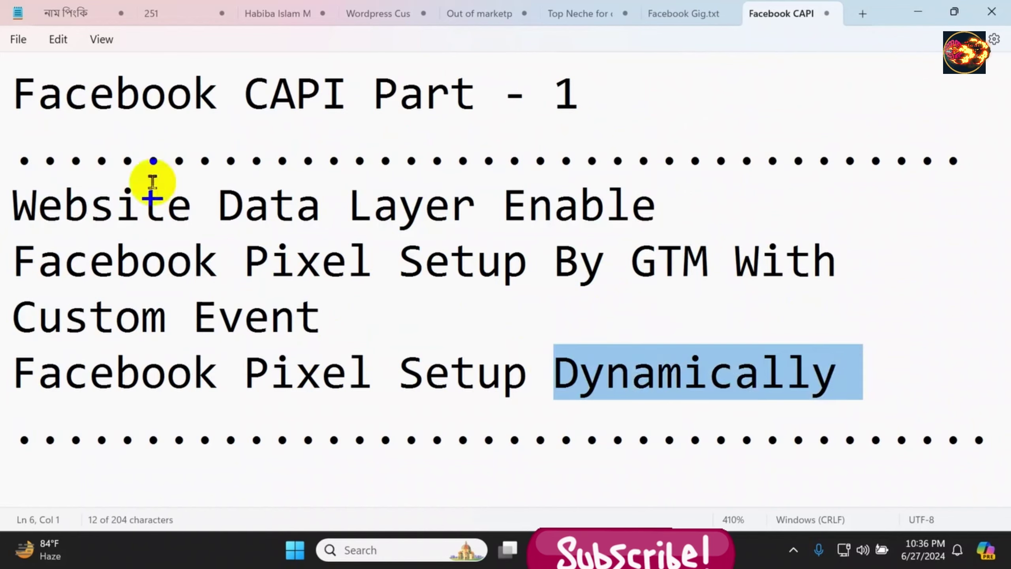
{"action": "left_click", "coordinate": [575, 338]}
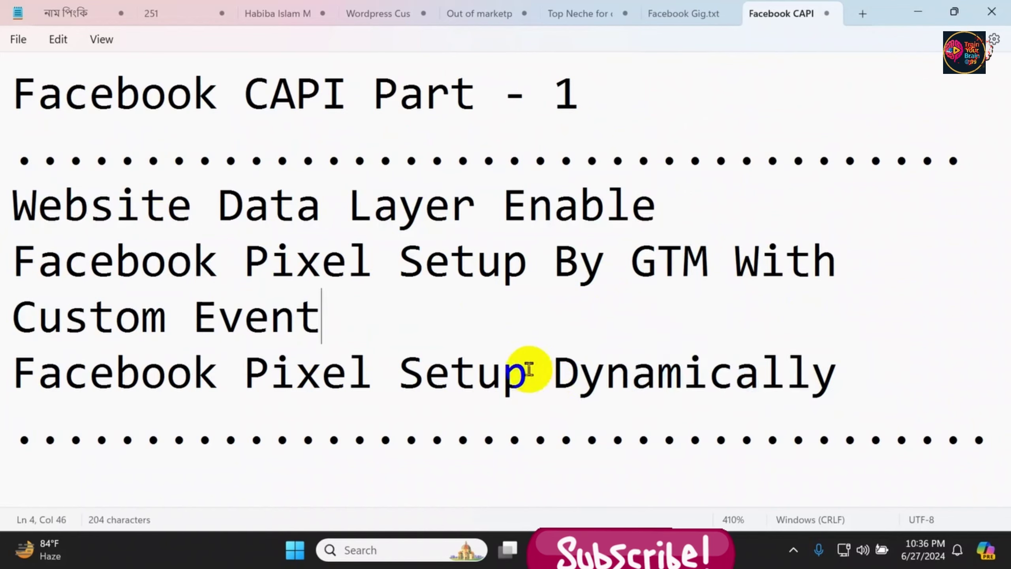
{"action": "left_click_drag", "start_coordinate": [527, 372], "coordinate": [243, 370]}
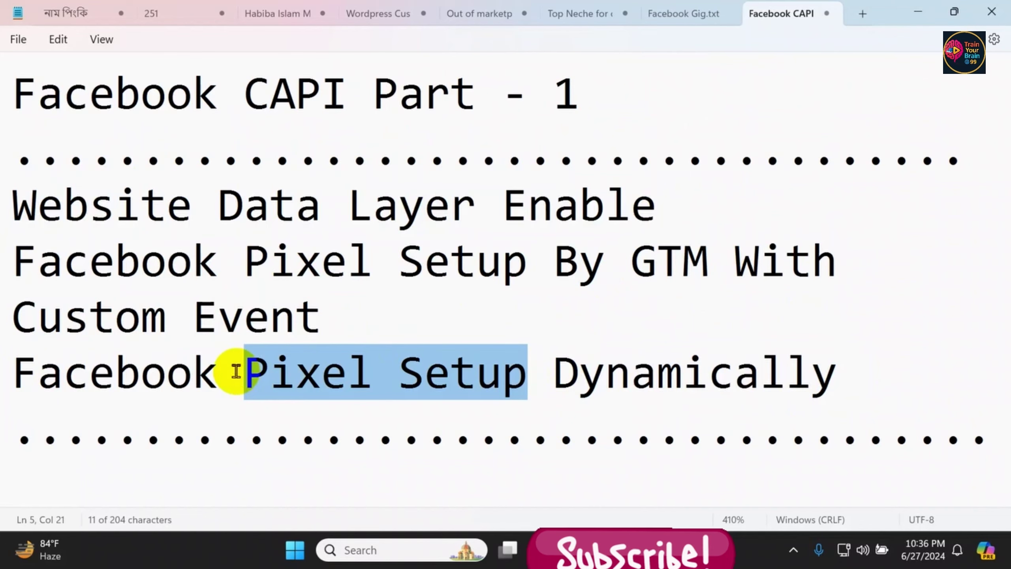
{"action": "left_click", "coordinate": [850, 369]}
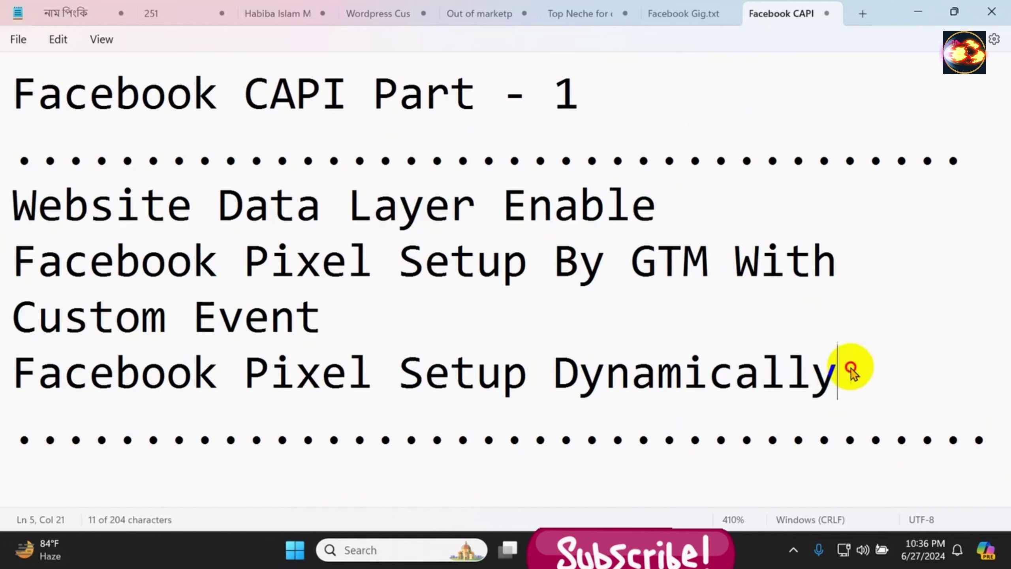
{"action": "left_click_drag", "start_coordinate": [850, 370], "coordinate": [3, 191]}
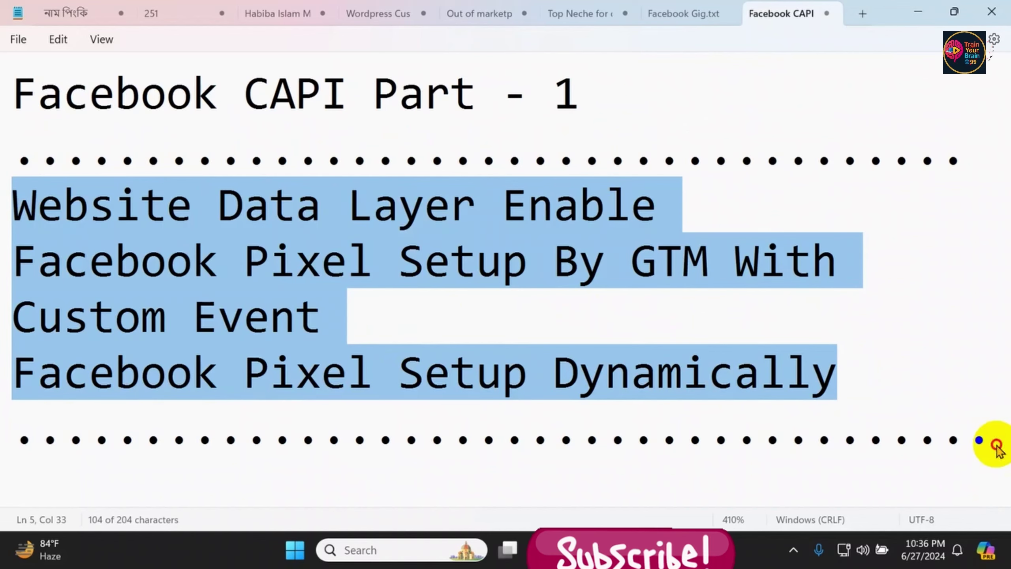
{"action": "left_click", "coordinate": [997, 443]}
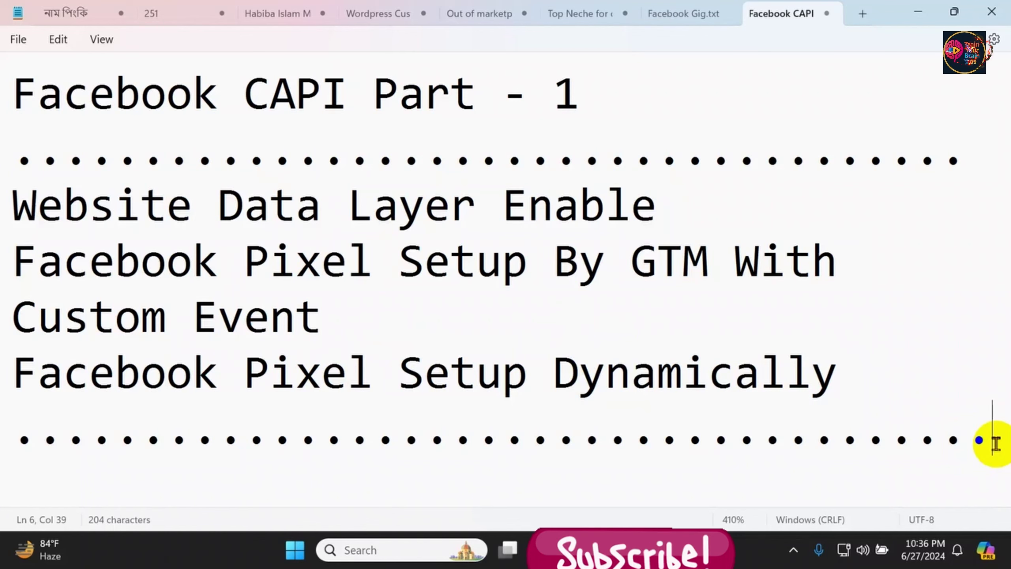
{"action": "left_click_drag", "start_coordinate": [841, 372], "coordinate": [7, 205]}
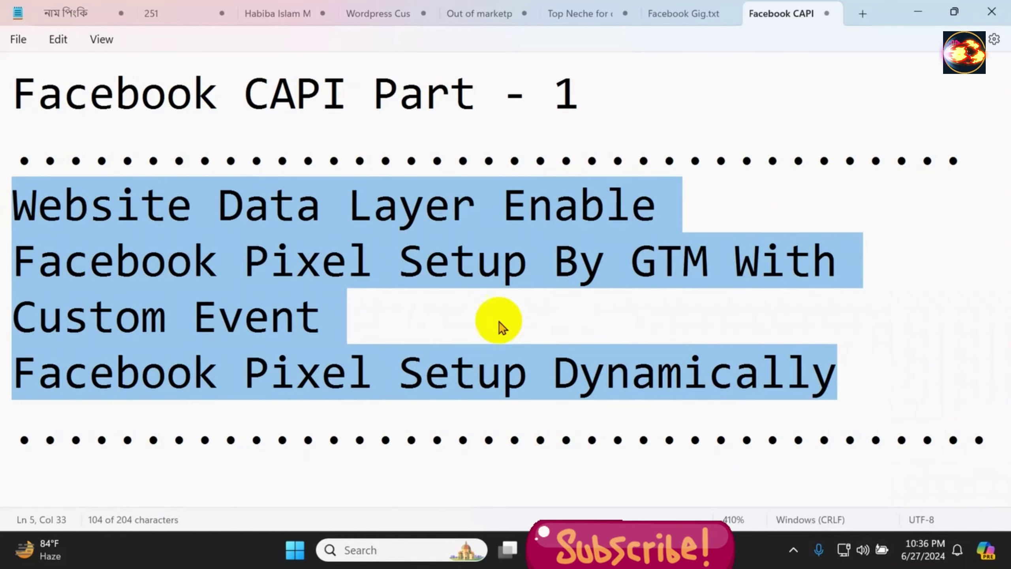
Add the line "Business manager Admin Access" below the second dotted separator
{"action": "left_click", "coordinate": [981, 438]}
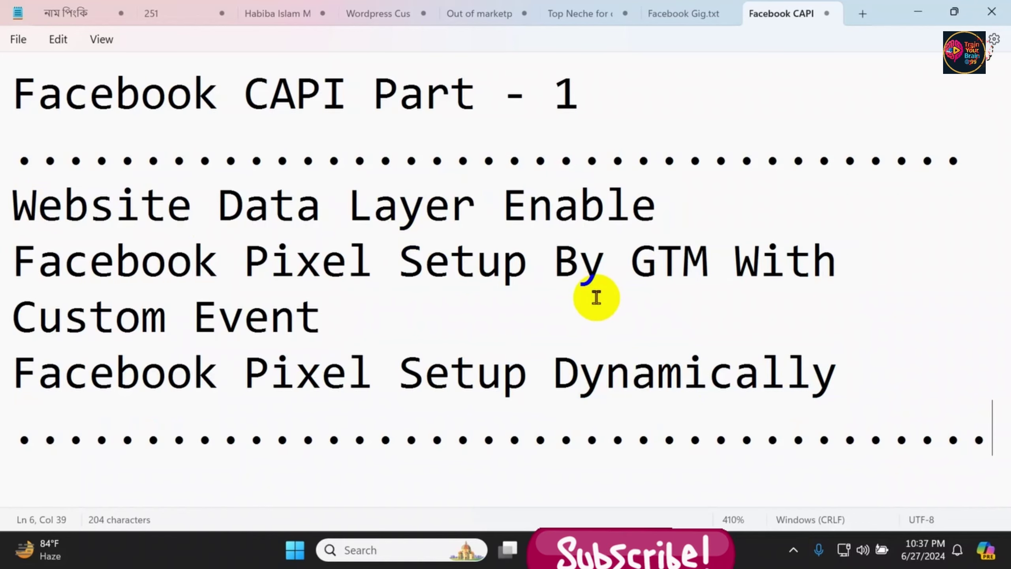
{"action": "key", "text": "Return"}
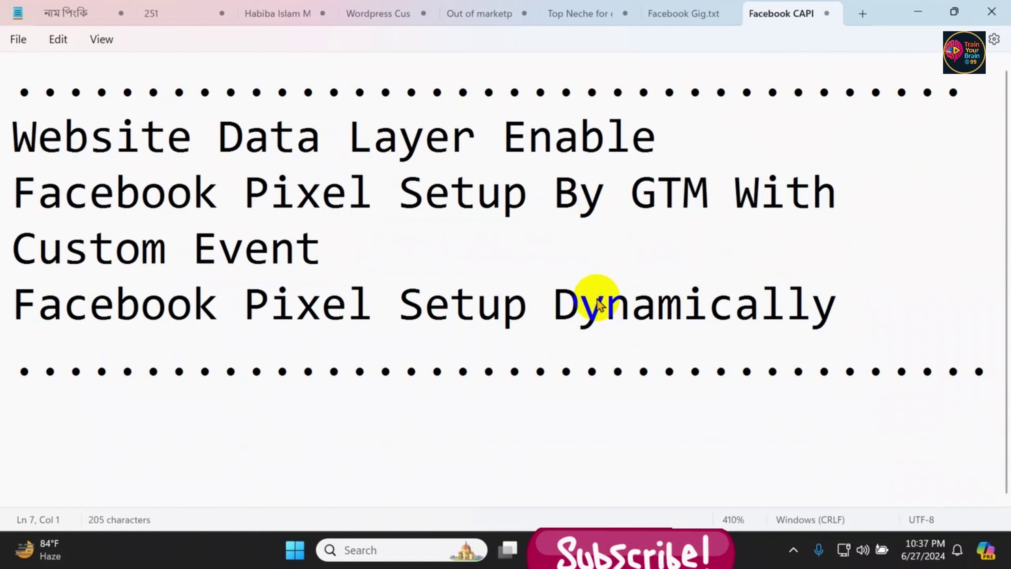
{"action": "type", "text": "Business manager "}
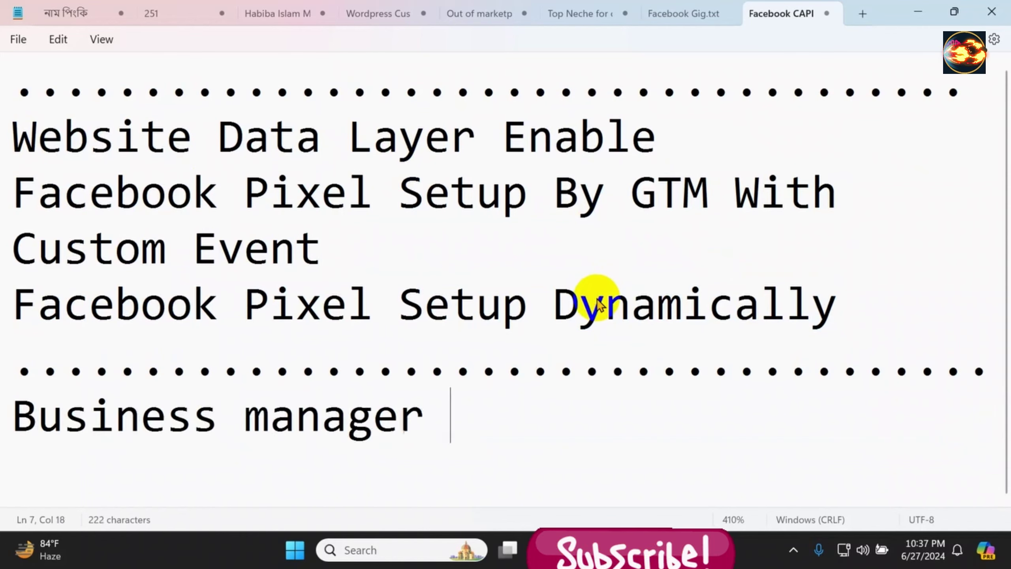
{"action": "type", "text": "Admin Access"}
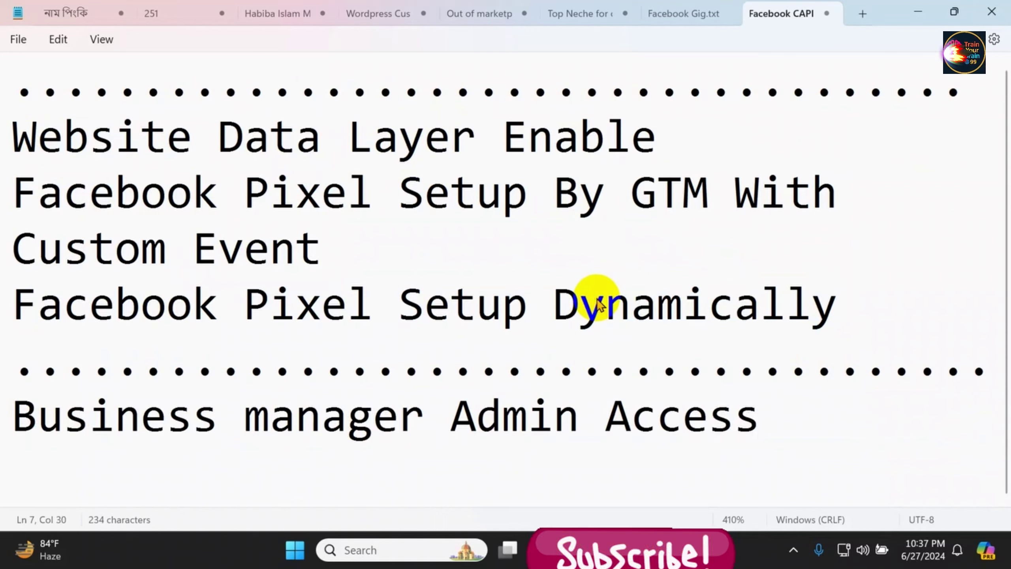
Add the line "Website Admin Access / Login Access" under the Business manager line
{"action": "key", "text": "Return"}
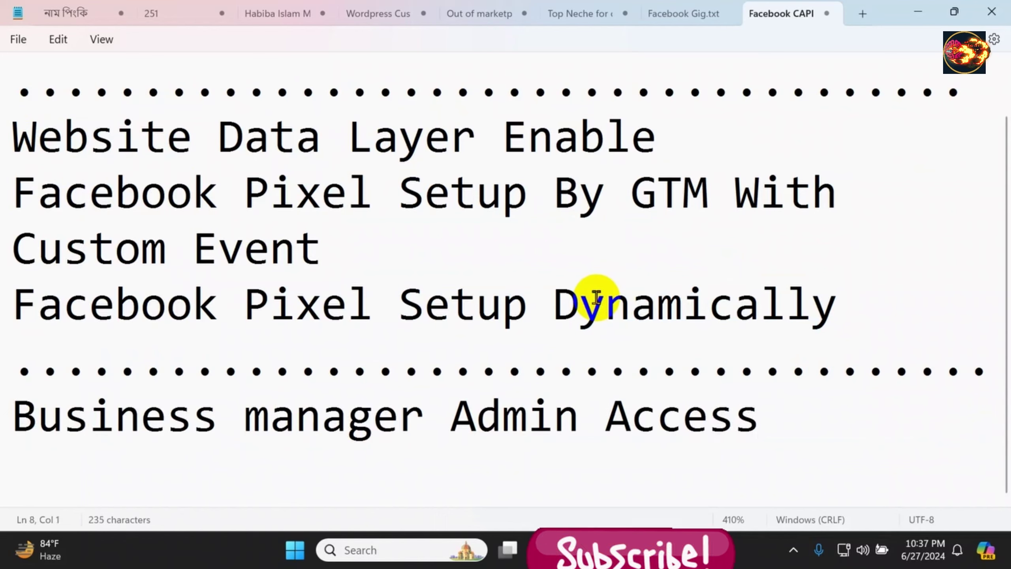
{"action": "type", "text": "B"}
{"action": "key", "text": "BackSpace"}
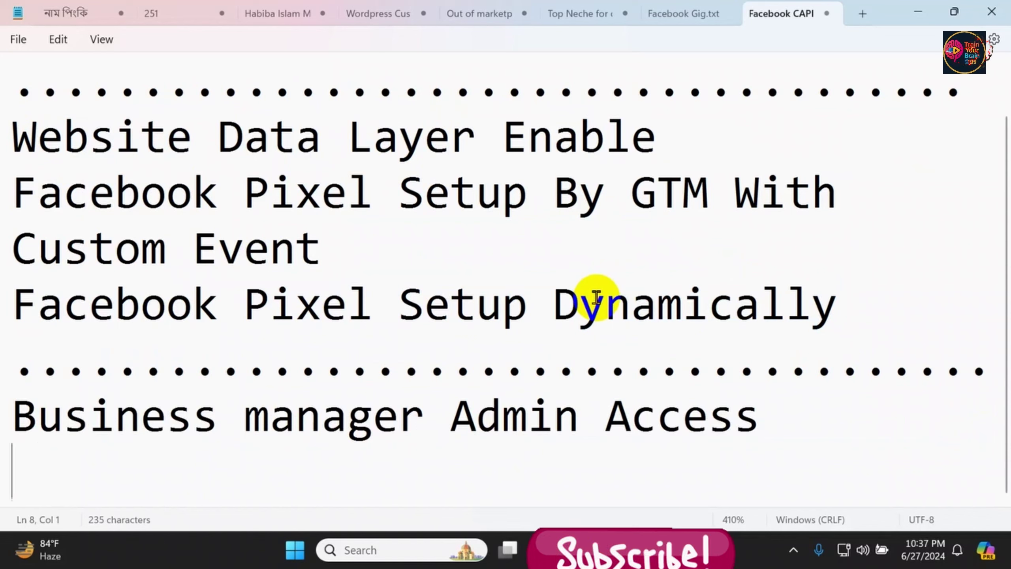
{"action": "type", "text": "G"}
{"action": "key", "text": "BackSpace"}
{"action": "type", "text": "We"}
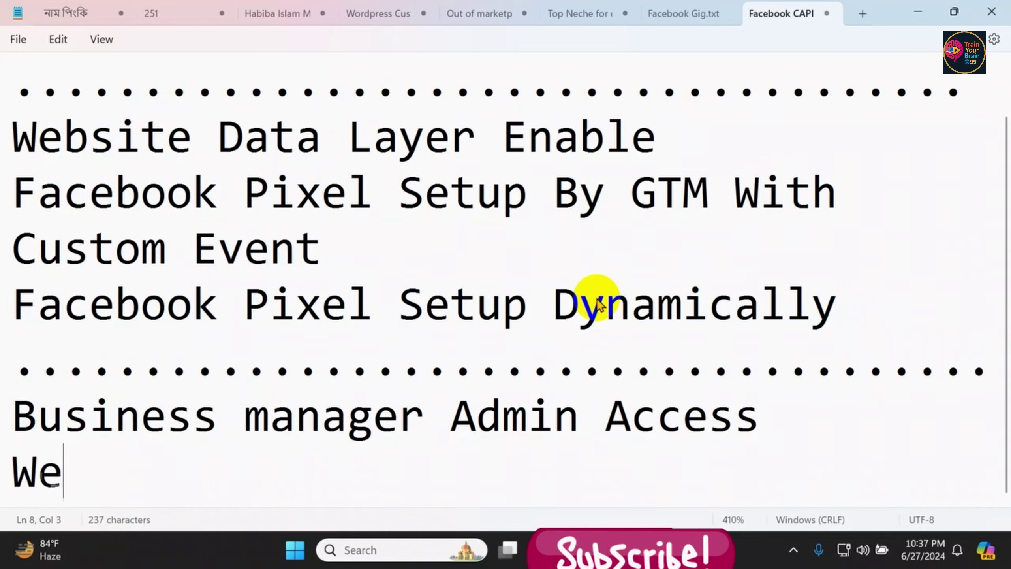
{"action": "type", "text": "bsite Admin"}
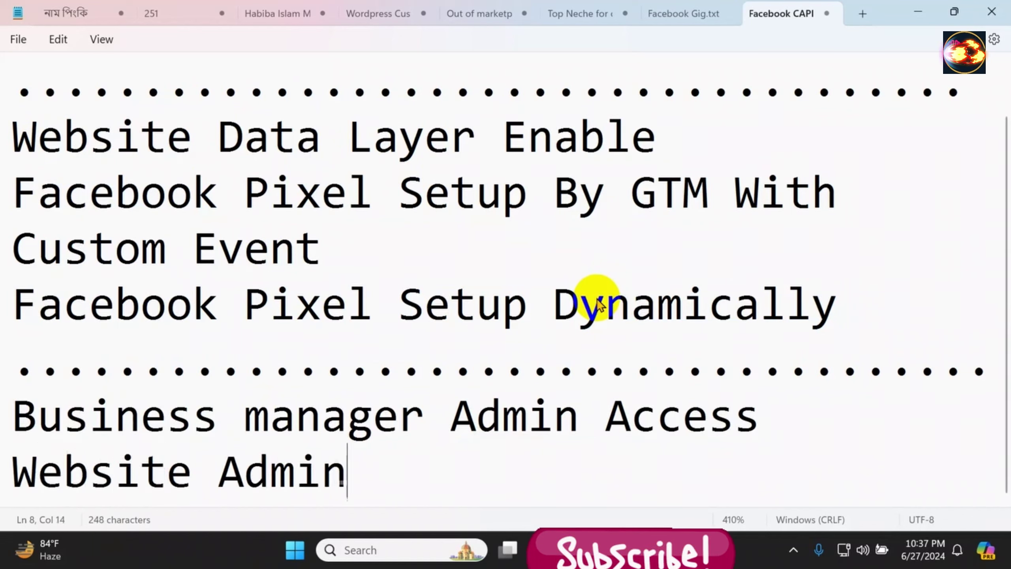
{"action": "type", "text": " Access / "}
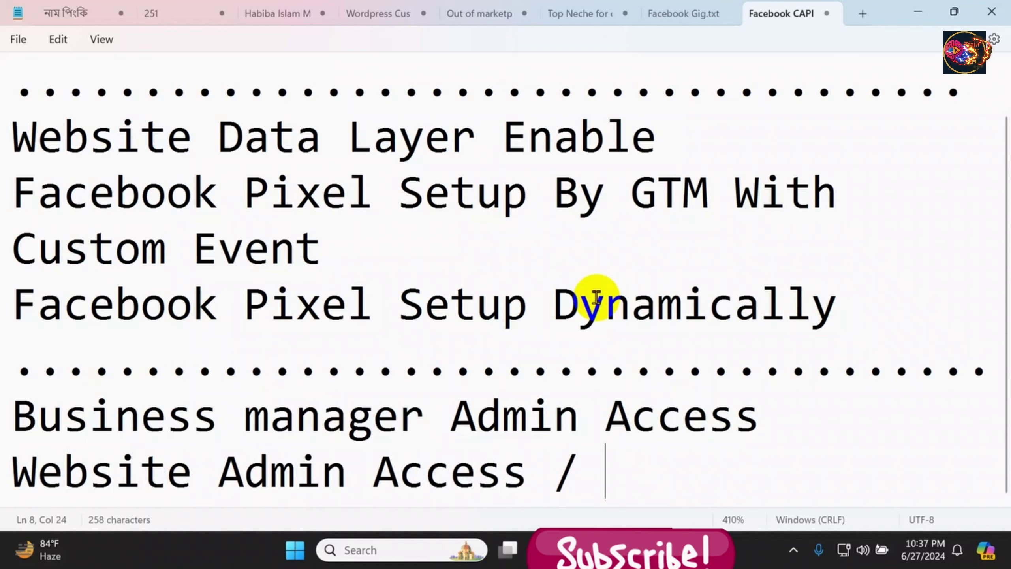
{"action": "type", "text": "Login Acce"}
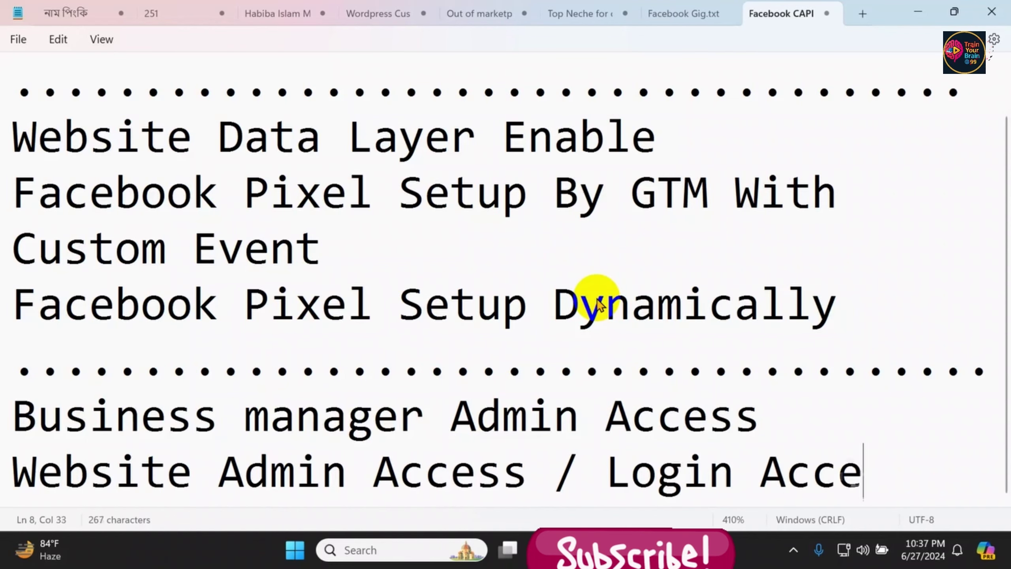
{"action": "type", "text": "ss"}
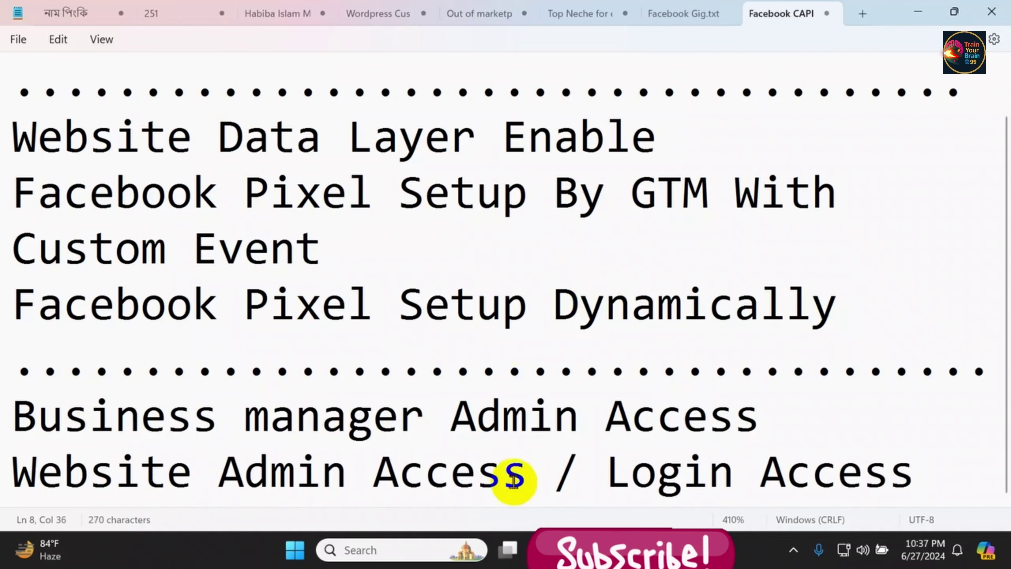
Add the line "Google Tag Manager Admin Access" below the Website Admin Access line
{"action": "key", "text": "Return"}
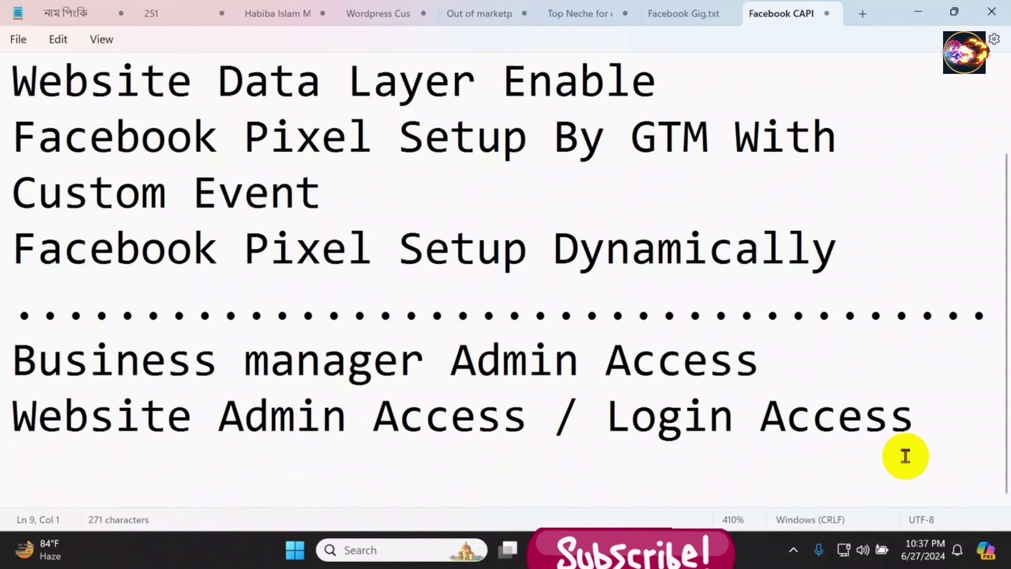
{"action": "type", "text": "Google Ta"}
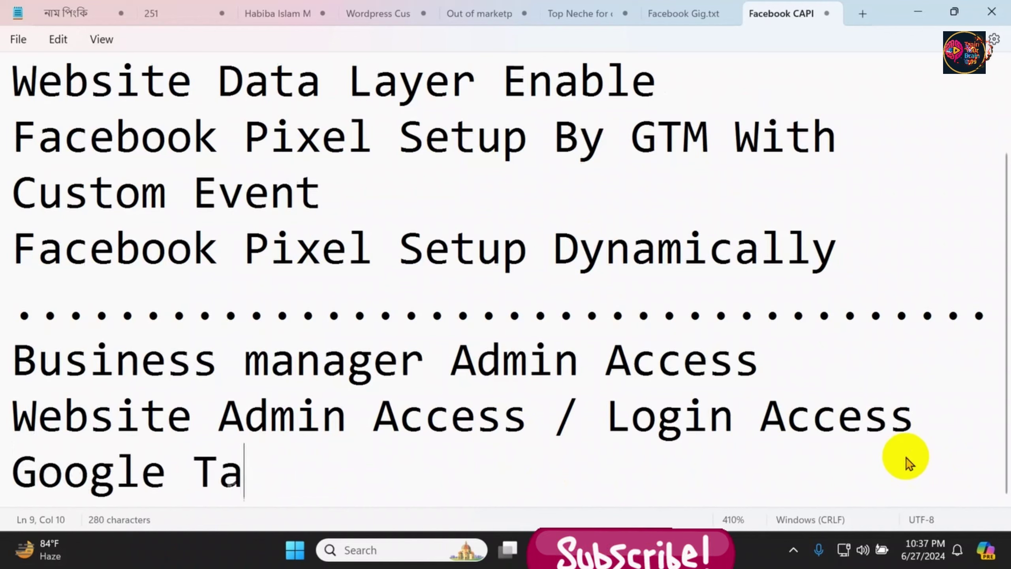
{"action": "type", "text": "g Manager Adin A"}
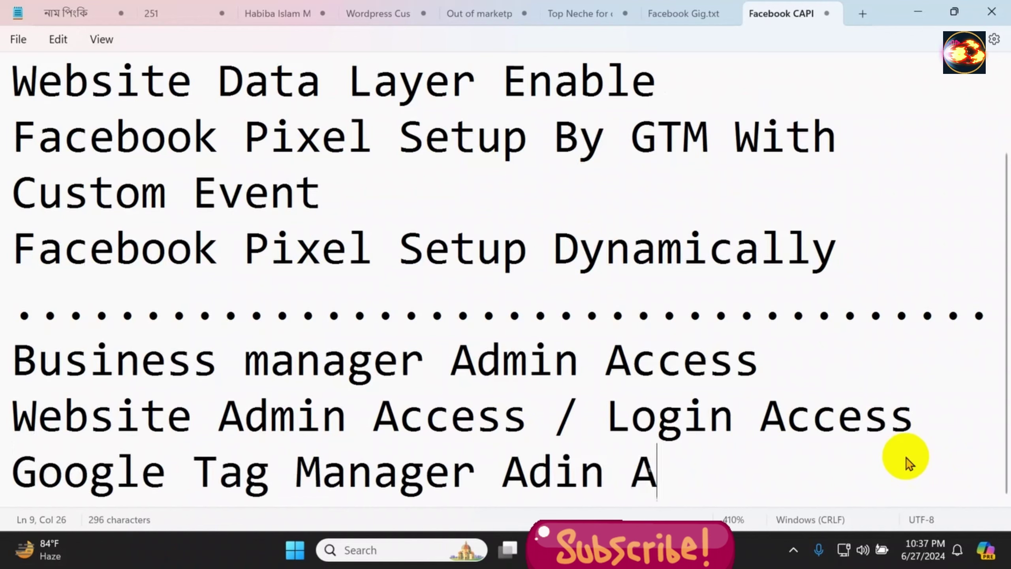
{"action": "key", "text": "BackSpace"}
{"action": "type", "text": "min Access"}
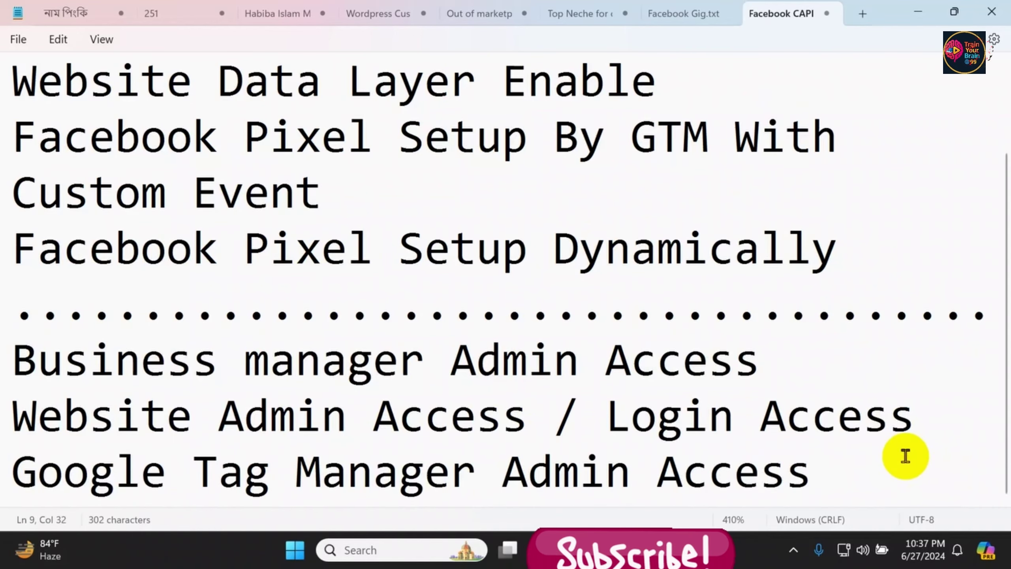
Add the line "Gmail Login Access" as the last item of the access list
{"action": "key", "text": "Return"}
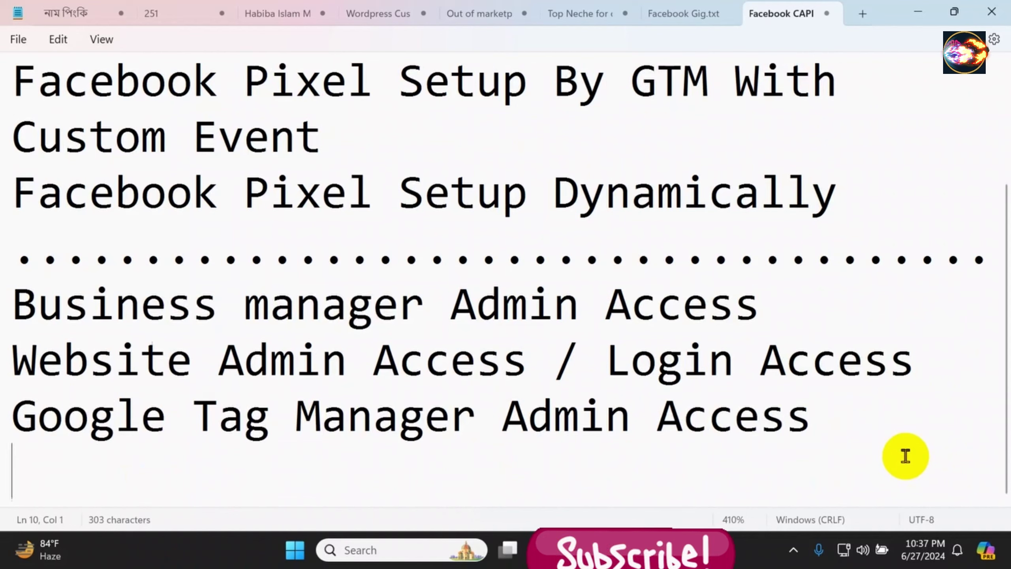
{"action": "type", "text": "Gmail"}
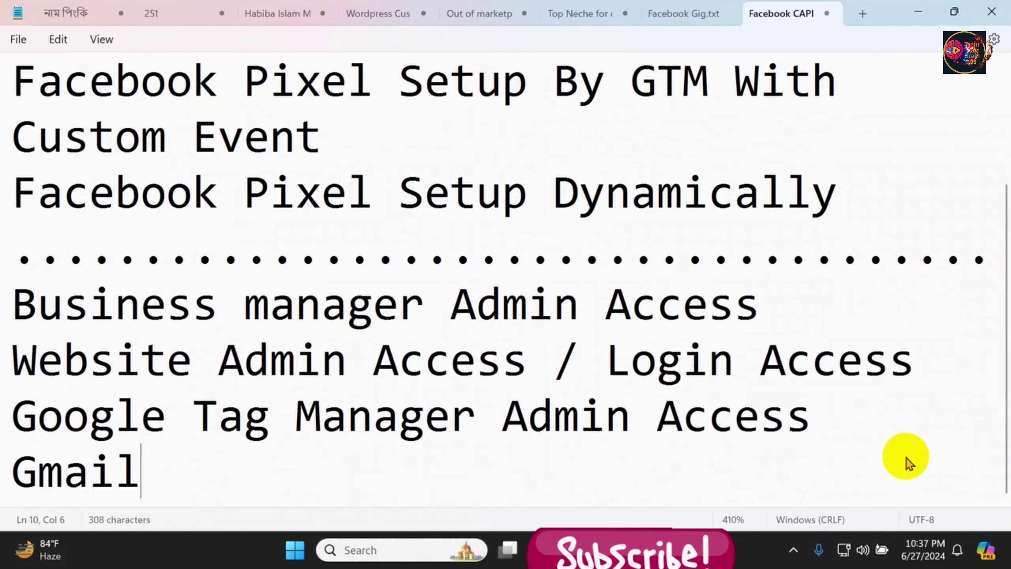
{"action": "type", "text": " Login Access"}
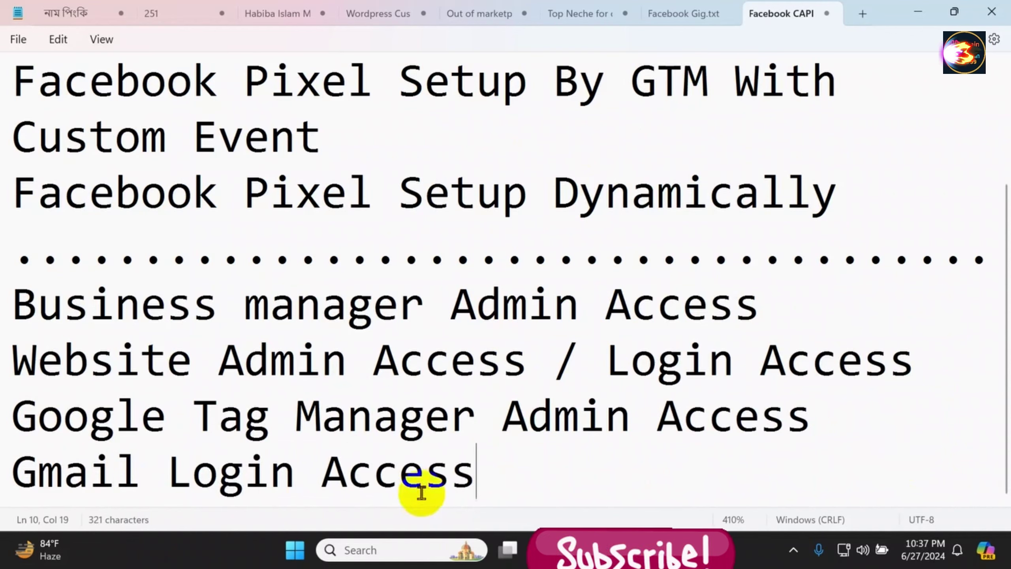
Review the required access lines together with the data layer and Facebook Pixel setup topics above them
{"action": "left_click_drag", "start_coordinate": [476, 471], "coordinate": [8, 475]}
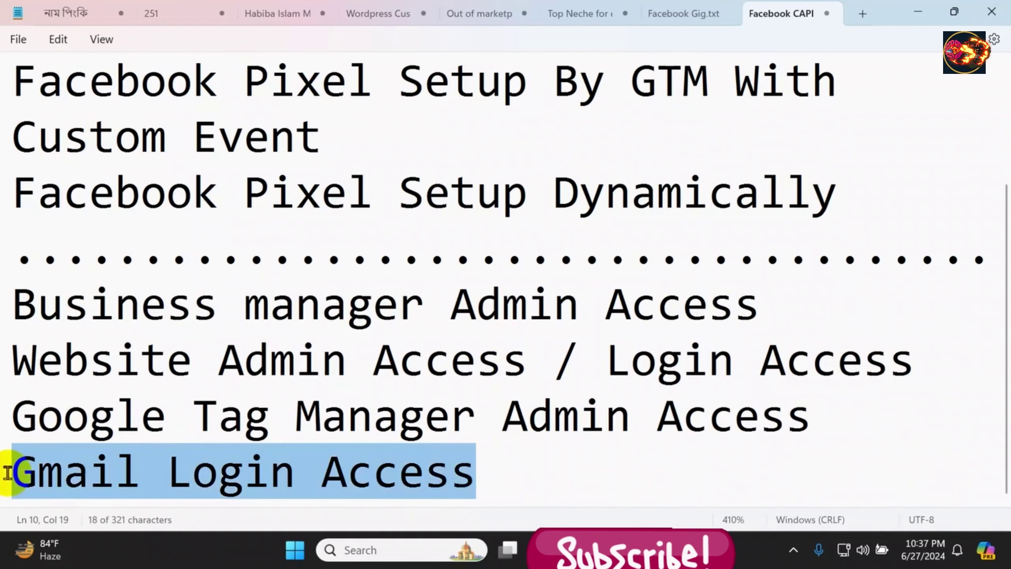
{"action": "left_click_drag", "start_coordinate": [11, 417], "coordinate": [850, 430]}
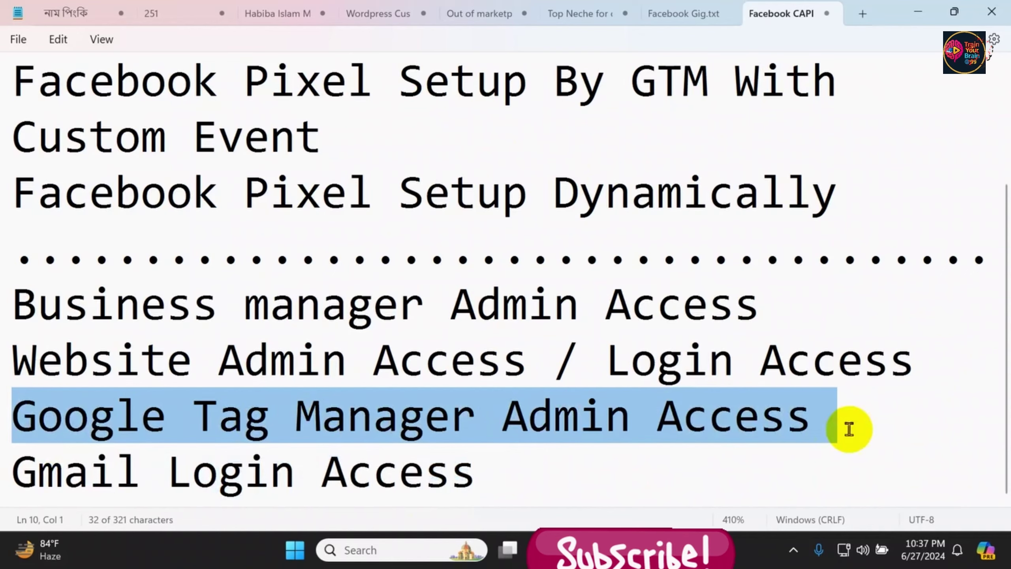
{"action": "left_click_drag", "start_coordinate": [478, 471], "coordinate": [4, 470]}
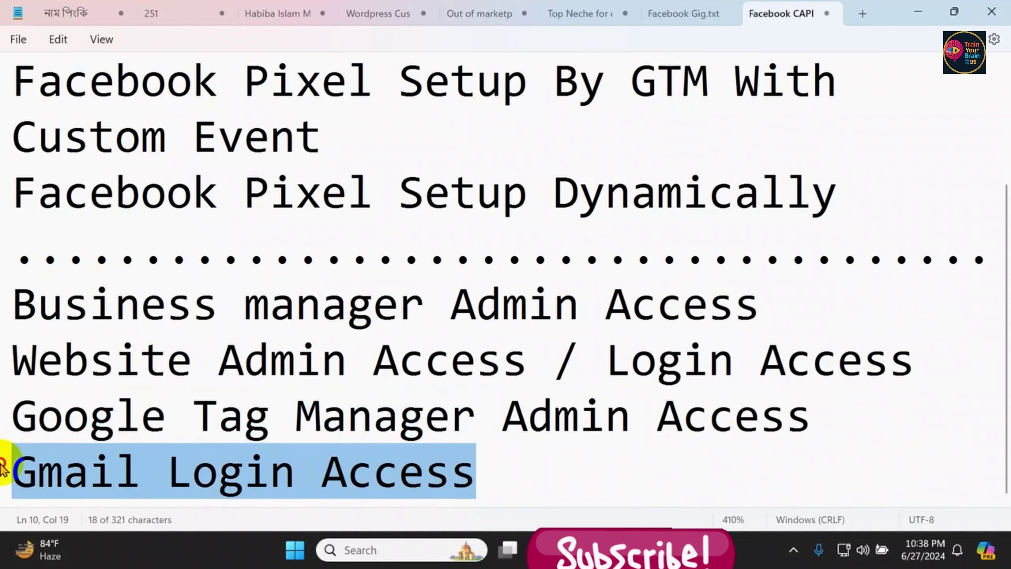
{"action": "left_click_drag", "start_coordinate": [14, 304], "coordinate": [913, 380]}
{"action": "scroll", "coordinate": [742, 406], "scroll_direction": "up", "scroll_amount": 2}
{"action": "left_click_drag", "start_coordinate": [851, 384], "coordinate": [2, 205]}
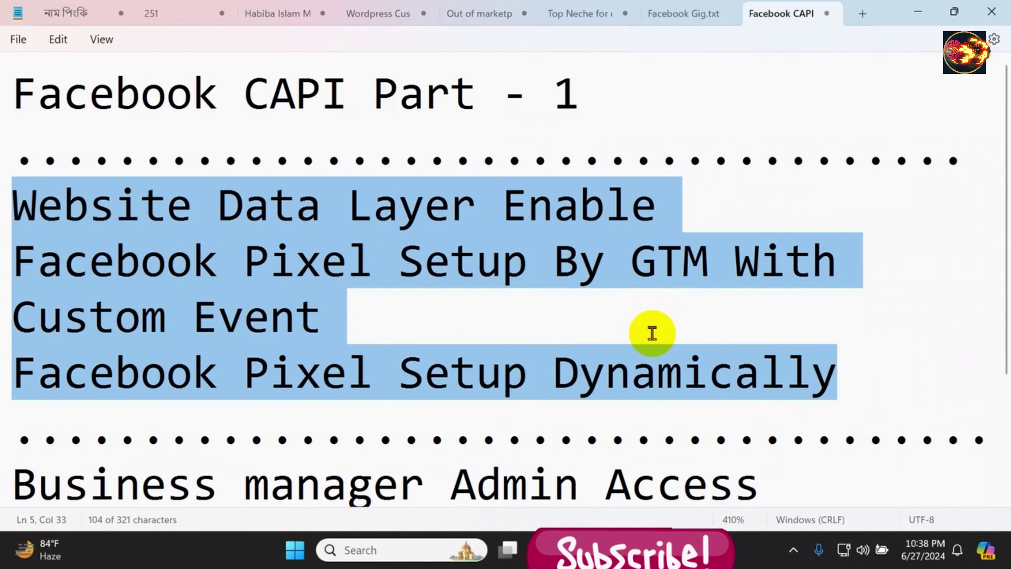
{"action": "scroll", "coordinate": [651, 334], "scroll_direction": "down", "scroll_amount": 1}
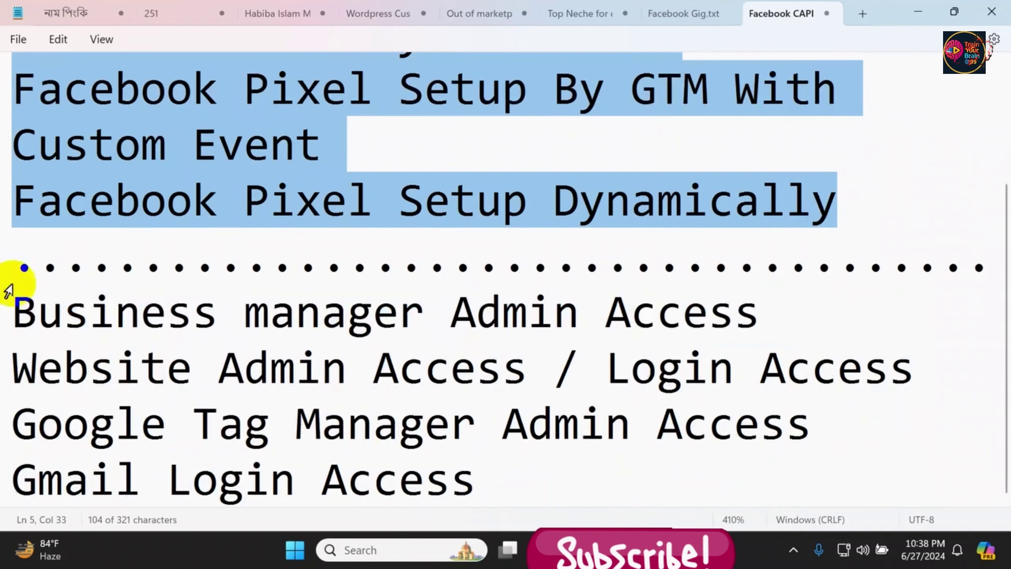
{"action": "left_click_drag", "start_coordinate": [12, 306], "coordinate": [479, 474]}
{"action": "left_click", "coordinate": [478, 474]}
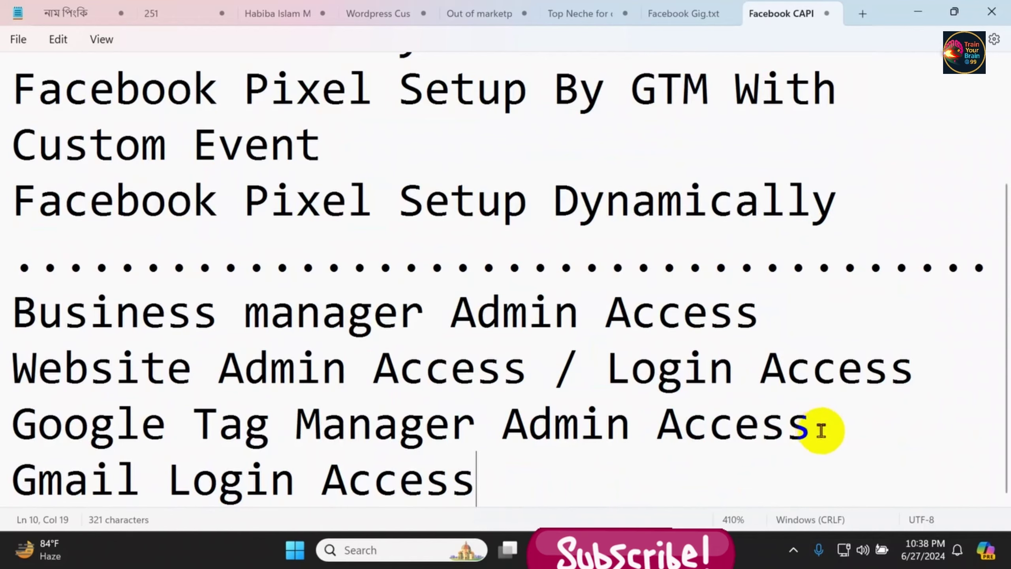
Compare the Website Data Layer Enable topic with the website, Business manager and Gmail access lines it relates to
{"action": "scroll", "coordinate": [752, 417], "scroll_direction": "up", "scroll_amount": 2}
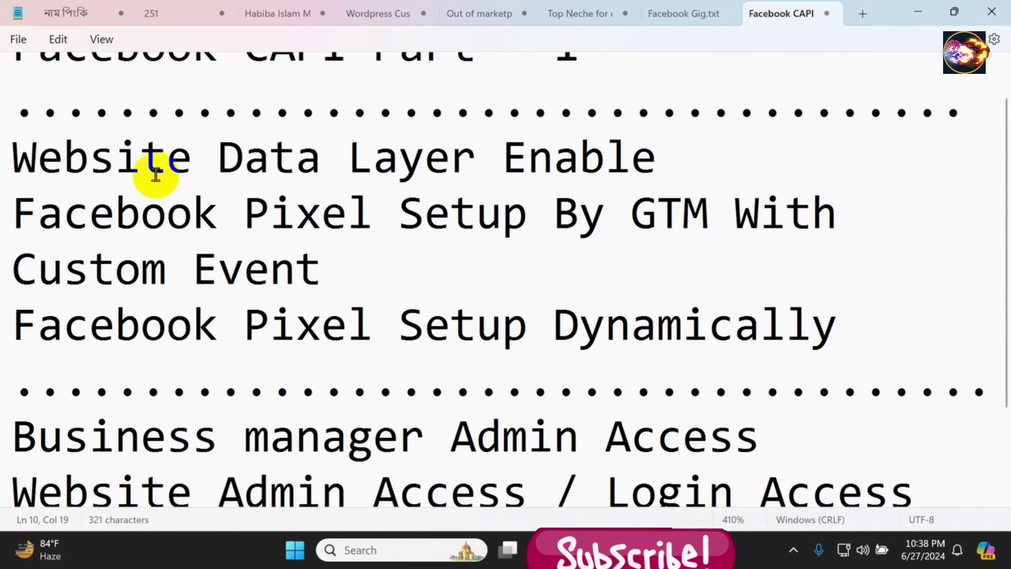
{"action": "left_click_drag", "start_coordinate": [11, 155], "coordinate": [657, 153]}
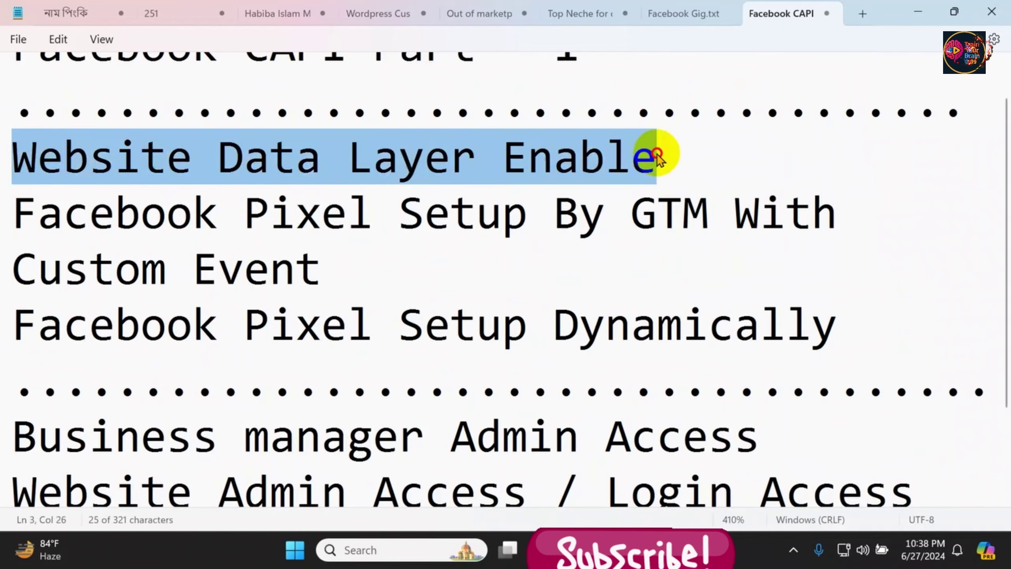
{"action": "scroll", "coordinate": [217, 280], "scroll_direction": "down", "scroll_amount": 2}
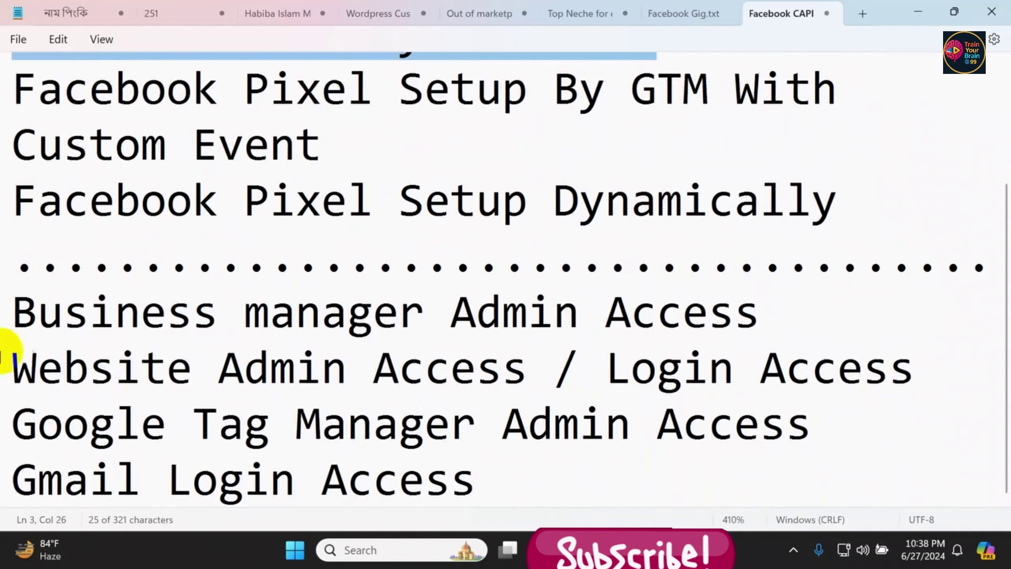
{"action": "left_click_drag", "start_coordinate": [12, 360], "coordinate": [877, 376]}
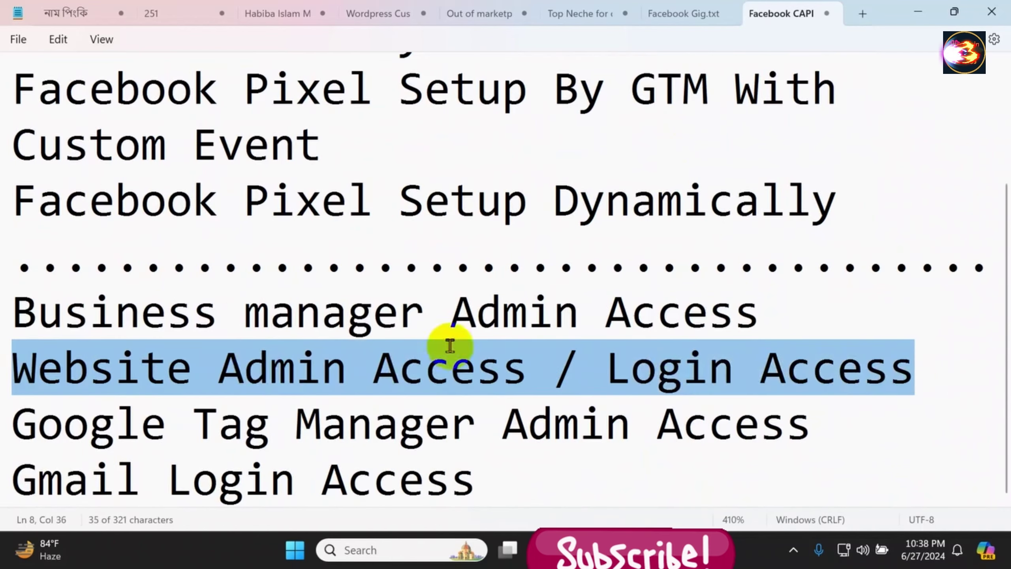
{"action": "left_click_drag", "start_coordinate": [14, 310], "coordinate": [771, 317]}
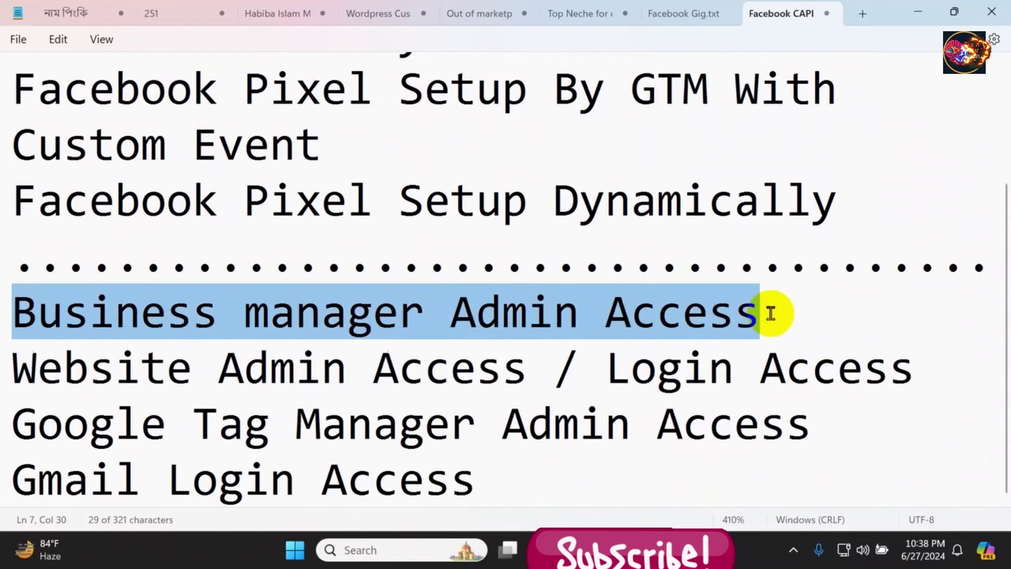
{"action": "left_click", "coordinate": [761, 312]}
{"action": "scroll", "coordinate": [762, 323], "scroll_direction": "up", "scroll_amount": 1}
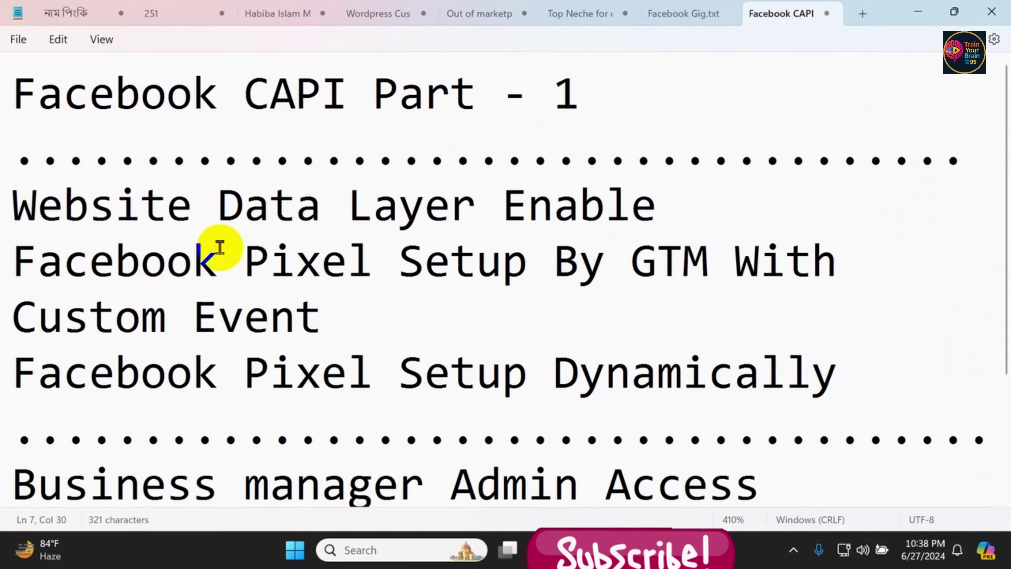
{"action": "scroll", "coordinate": [835, 264], "scroll_direction": "down", "scroll_amount": 1}
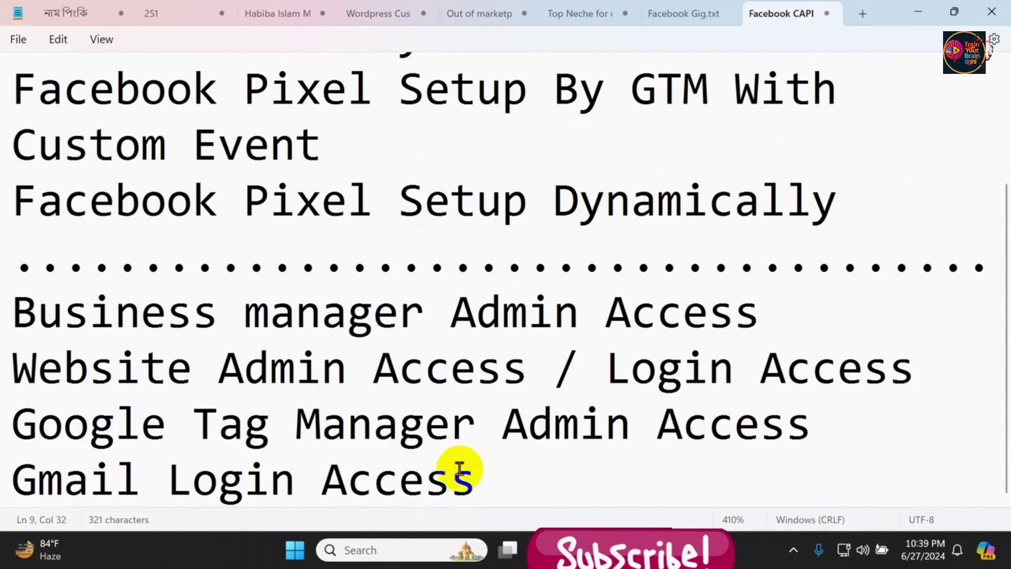
{"action": "left_click_drag", "start_coordinate": [472, 478], "coordinate": [7, 479]}
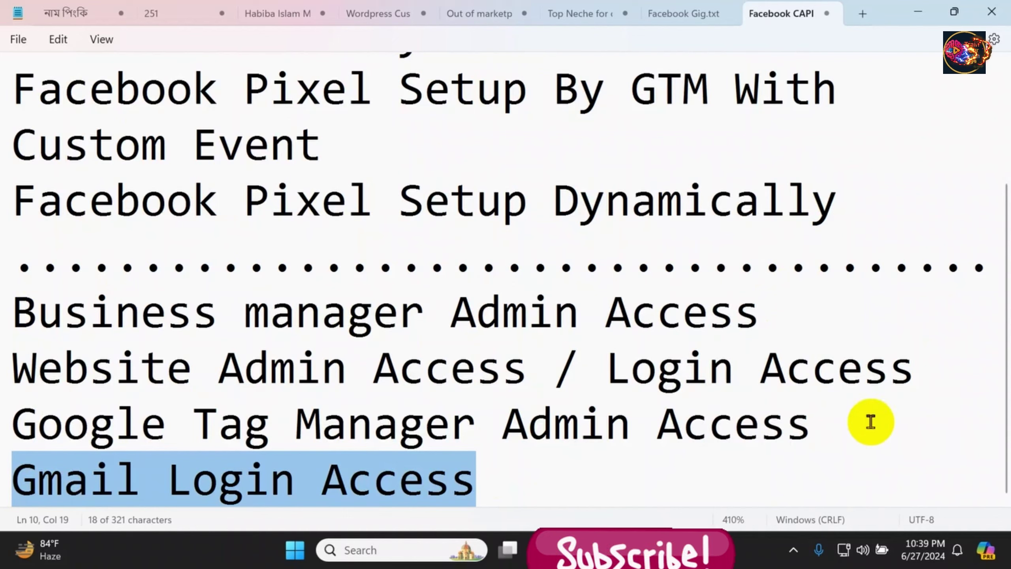
{"action": "left_click", "coordinate": [629, 550]}
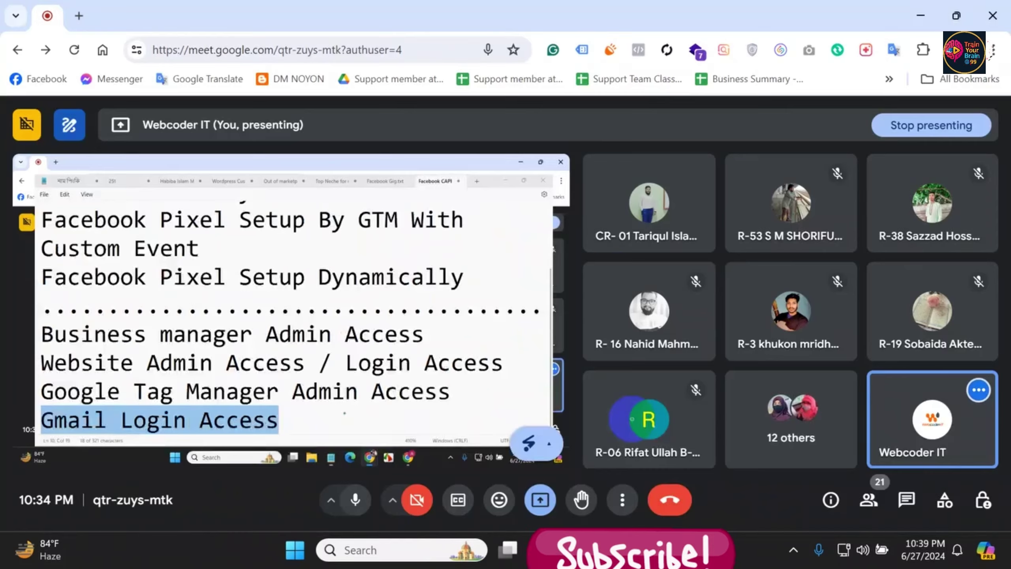
{"action": "left_click", "coordinate": [603, 552]}
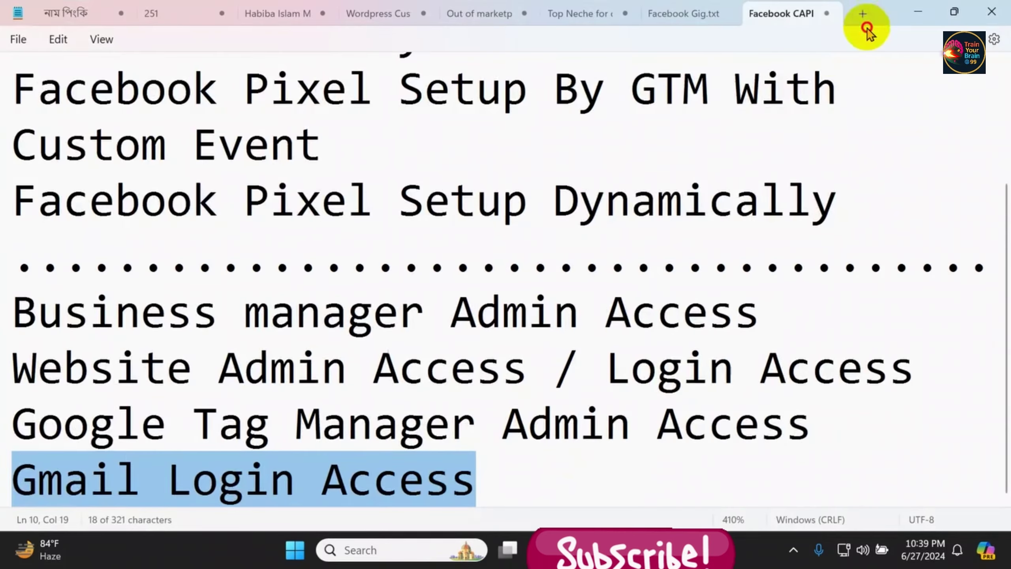
Open a new blank note and select its empty page, about 1905x879 pixels, as a screen capture area for annotation
{"action": "left_click", "coordinate": [862, 14]}
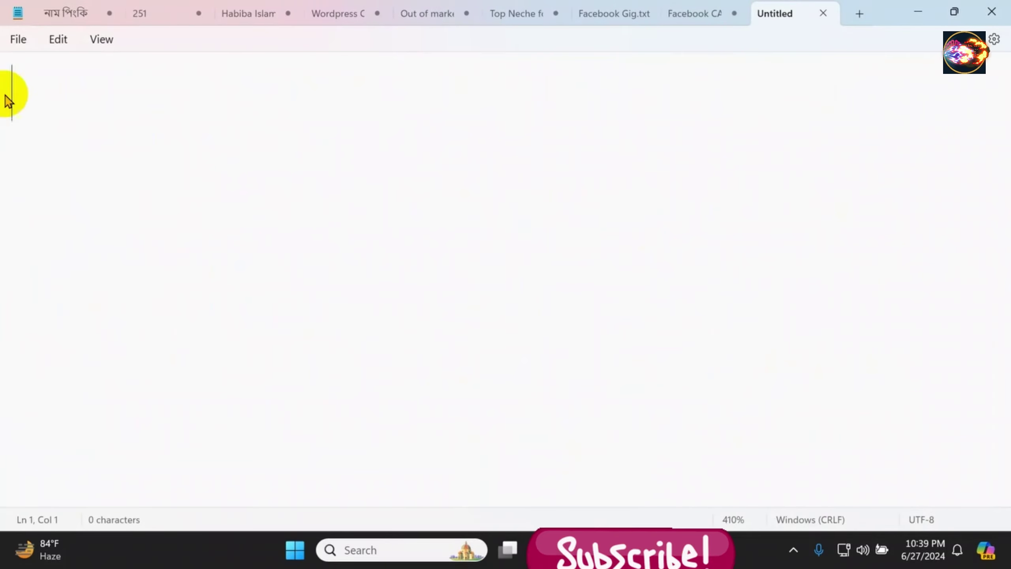
{"action": "key", "text": "Print"}
{"action": "left_click_drag", "start_coordinate": [2, 50], "coordinate": [1004, 514]}
Draw five red rectangles: a wide one at the top, a smaller one beneath it, and a row of three below
{"action": "left_click", "coordinate": [991, 393]}
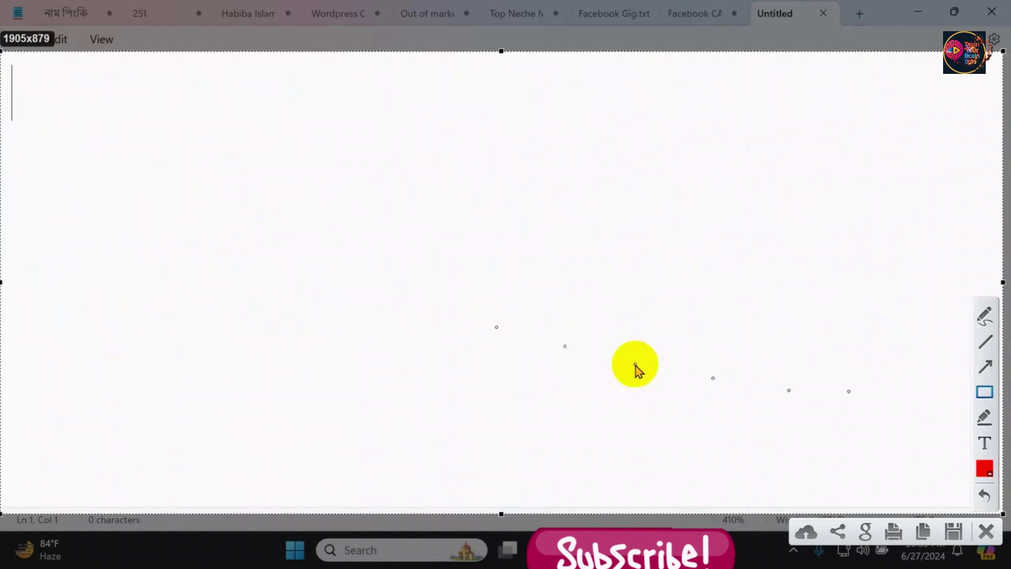
{"action": "mouse_move", "coordinate": [308, 83]}
{"action": "left_mouse_down"}
{"action": "mouse_move", "coordinate": [393, 147]}
{"action": "mouse_move", "coordinate": [679, 149]}
{"action": "left_mouse_up"}
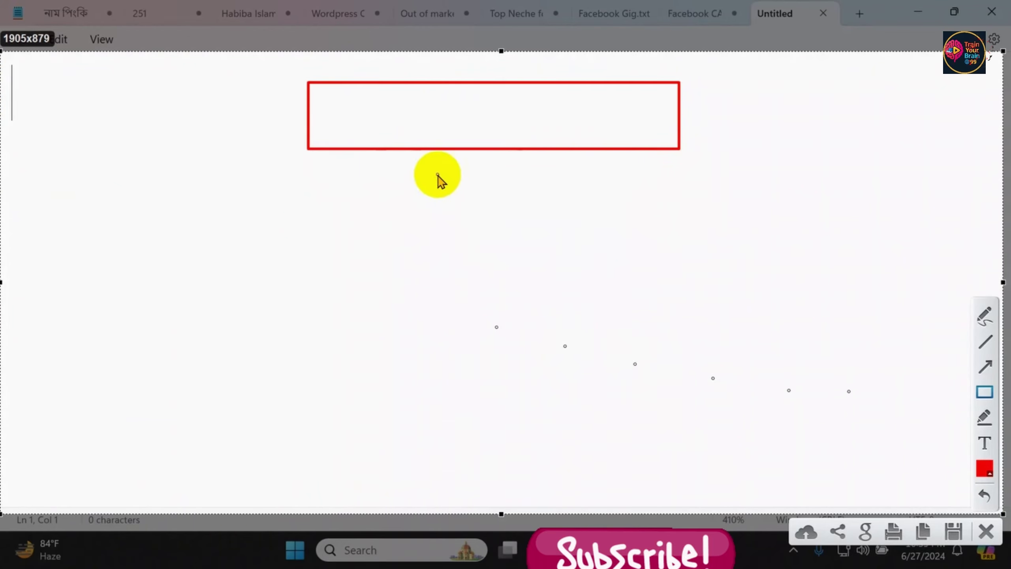
{"action": "mouse_move", "coordinate": [415, 169]}
{"action": "left_mouse_down"}
{"action": "mouse_move", "coordinate": [495, 209]}
{"action": "mouse_move", "coordinate": [615, 241]}
{"action": "mouse_move", "coordinate": [608, 216]}
{"action": "left_mouse_up"}
{"action": "left_click_drag", "start_coordinate": [60, 289], "coordinate": [246, 341]}
{"action": "left_click_drag", "start_coordinate": [374, 284], "coordinate": [576, 339]}
{"action": "mouse_move", "coordinate": [686, 284]}
{"action": "left_mouse_down"}
{"action": "mouse_move", "coordinate": [937, 369]}
{"action": "mouse_move", "coordinate": [928, 342]}
{"action": "left_mouse_up"}
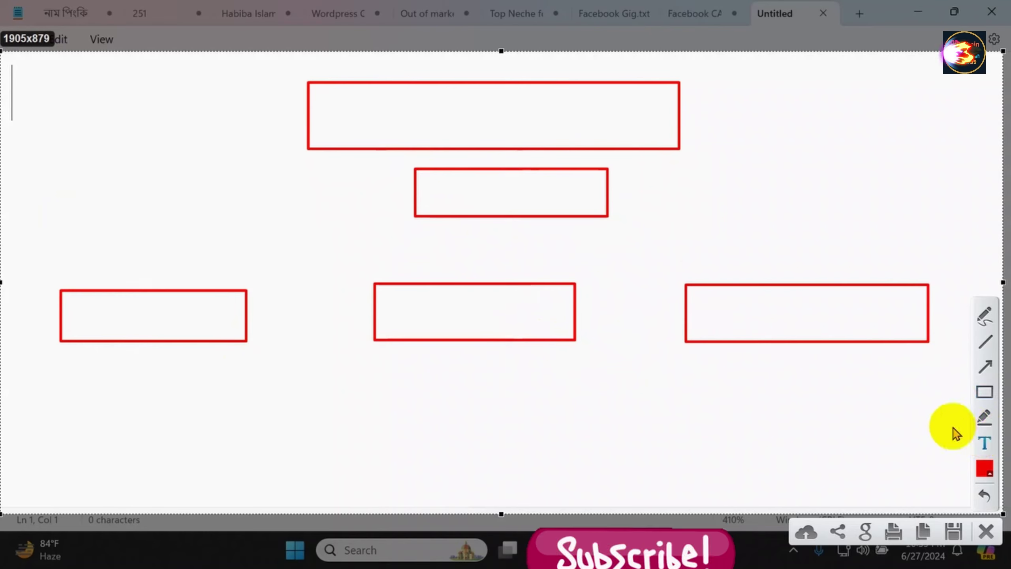
Label the wide top rectangle "Google Tag Manager Account"
{"action": "left_click_drag", "start_coordinate": [437, 112], "coordinate": [449, 144]}
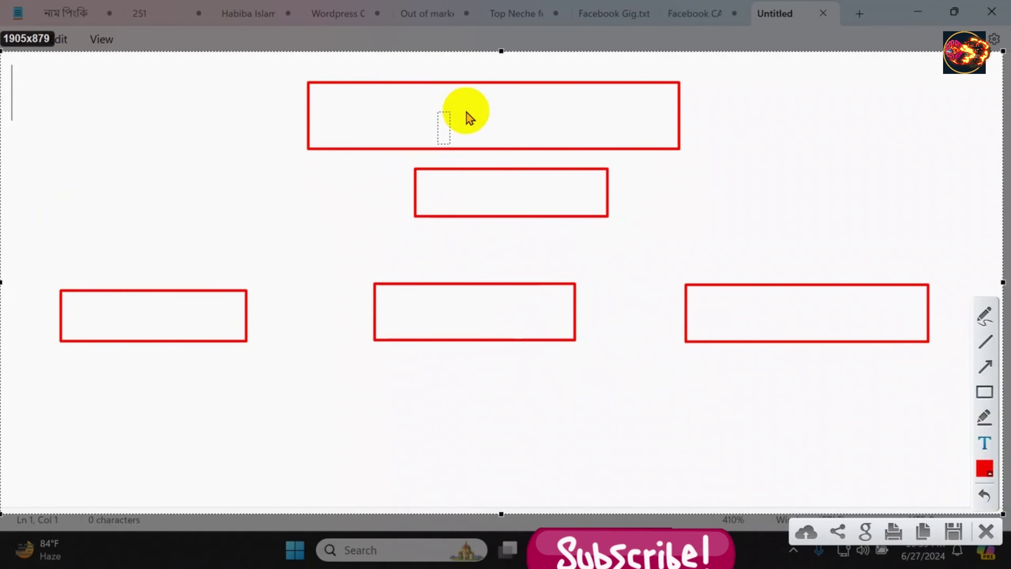
{"action": "type", "text": "Google Tag Mang"}
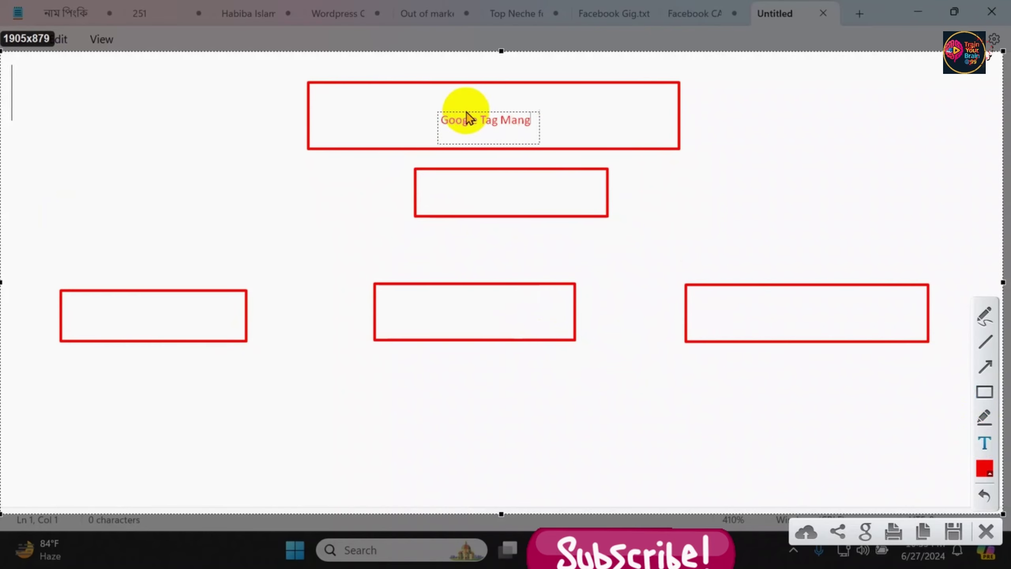
{"action": "key", "text": "BackSpace"}
{"action": "key", "text": "BackSpace"}
{"action": "key", "text": "BackSpace"}
{"action": "type", "text": "ager Account"}
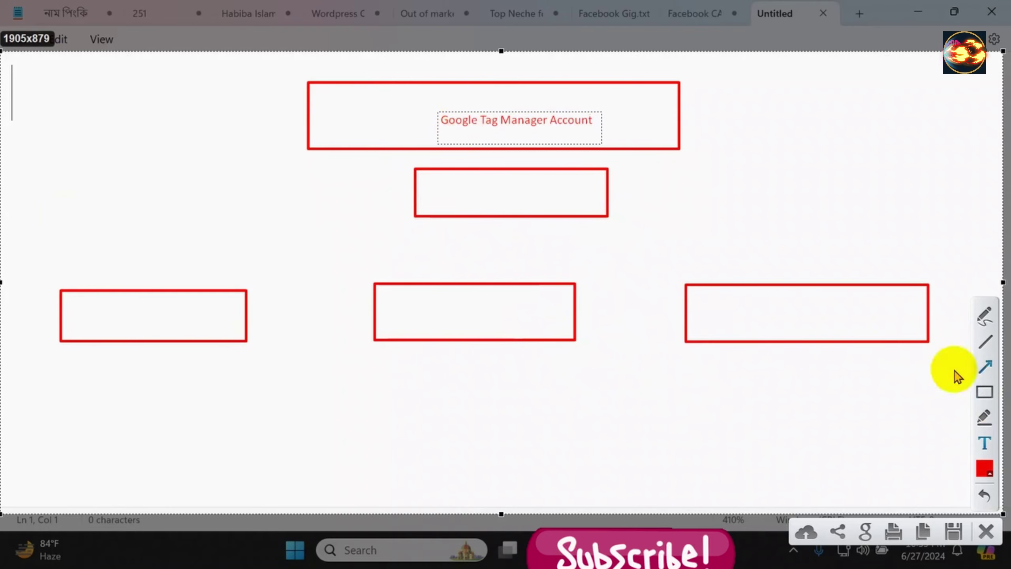
Label the second rectangle "Container" and the three in the lower row "Tag", "Trigger" and "Variable"
{"action": "left_click", "coordinate": [494, 192]}
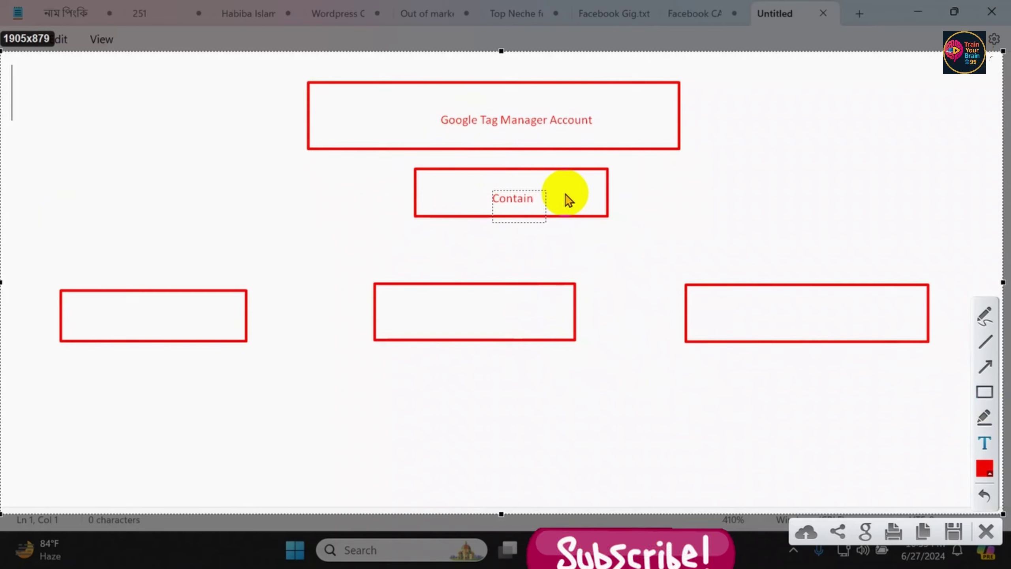
{"action": "left_click", "coordinate": [130, 319]}
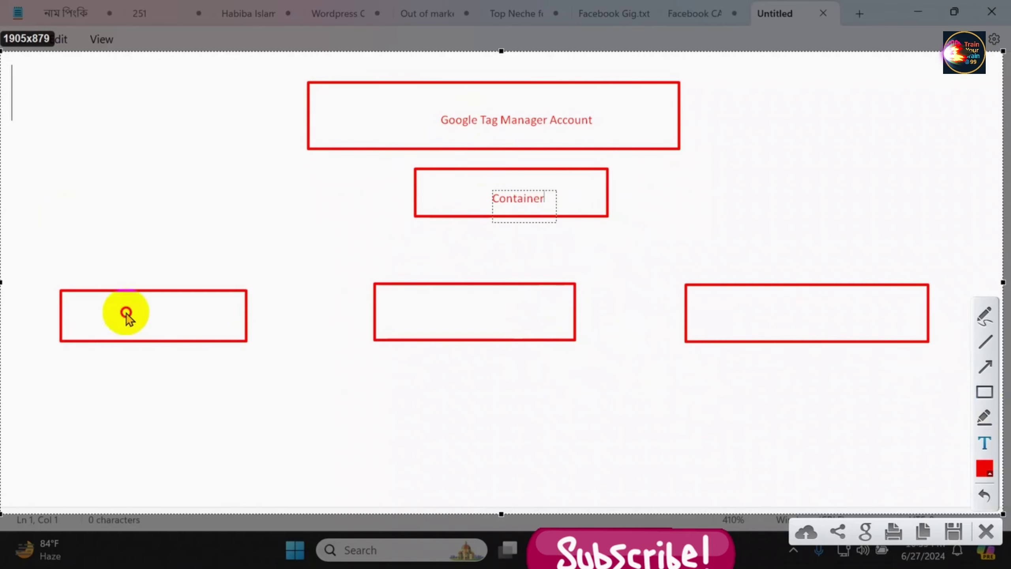
{"action": "left_click", "coordinate": [489, 311]}
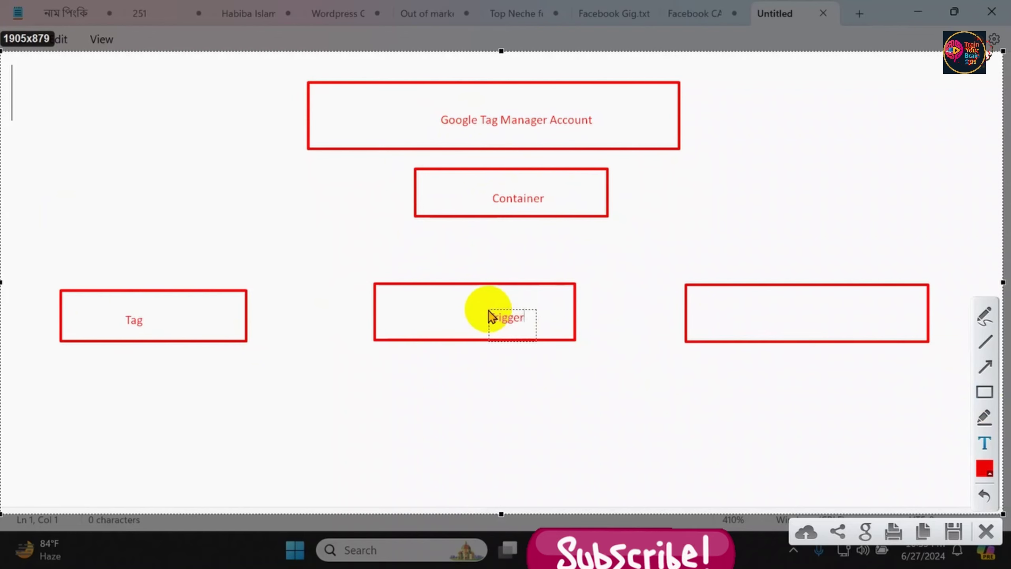
{"action": "left_click", "coordinate": [753, 323]}
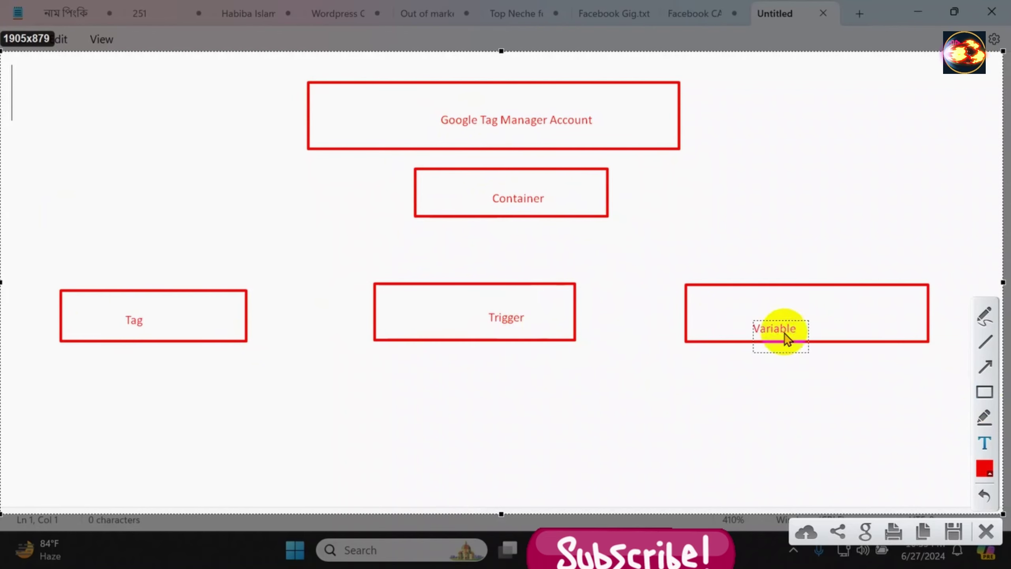
Draw a short downward arrow from the Google Tag Manager Account box to the Container box
{"action": "left_click", "coordinate": [985, 367]}
{"action": "left_click", "coordinate": [516, 161]}
{"action": "left_click_drag", "start_coordinate": [516, 161], "coordinate": [516, 163]}
Connect the Container box to the Tag, Trigger and Variable boxes with red lines ending in downward arrows
{"action": "left_click", "coordinate": [983, 349]}
{"action": "left_click_drag", "start_coordinate": [416, 196], "coordinate": [137, 197]}
{"action": "mouse_move", "coordinate": [606, 192]}
{"action": "left_mouse_down"}
{"action": "mouse_move", "coordinate": [836, 189]}
{"action": "mouse_move", "coordinate": [840, 275]}
{"action": "left_mouse_up"}
{"action": "left_click_drag", "start_coordinate": [135, 198], "coordinate": [138, 279]}
{"action": "left_click_drag", "start_coordinate": [486, 218], "coordinate": [485, 283]}
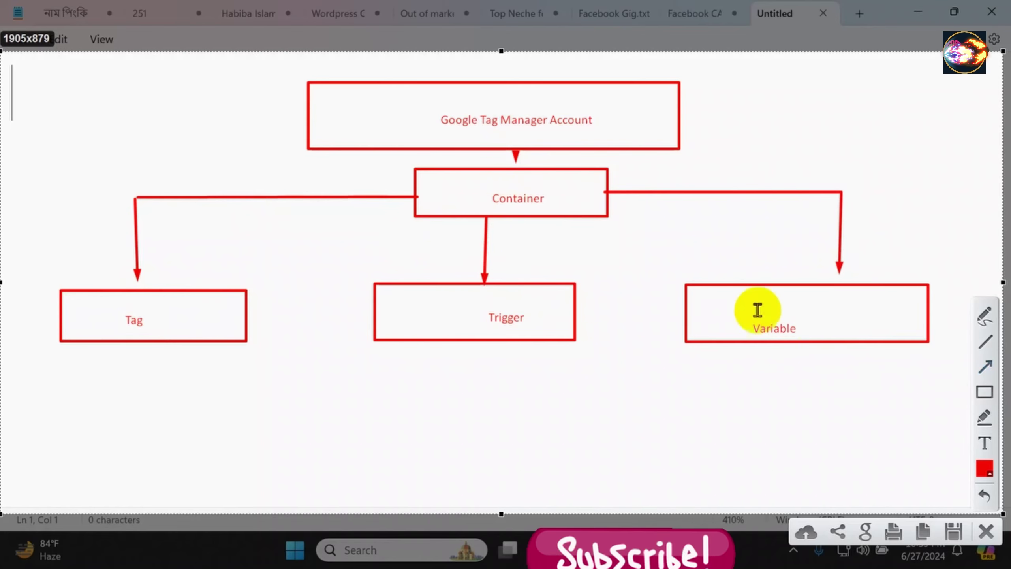
Leave the screen capture and review the Facebook Pixel setup lines in the Facebook CAPI notes, highlighting GTM
{"action": "key", "text": "Escape"}
{"action": "left_click", "coordinate": [669, 15]}
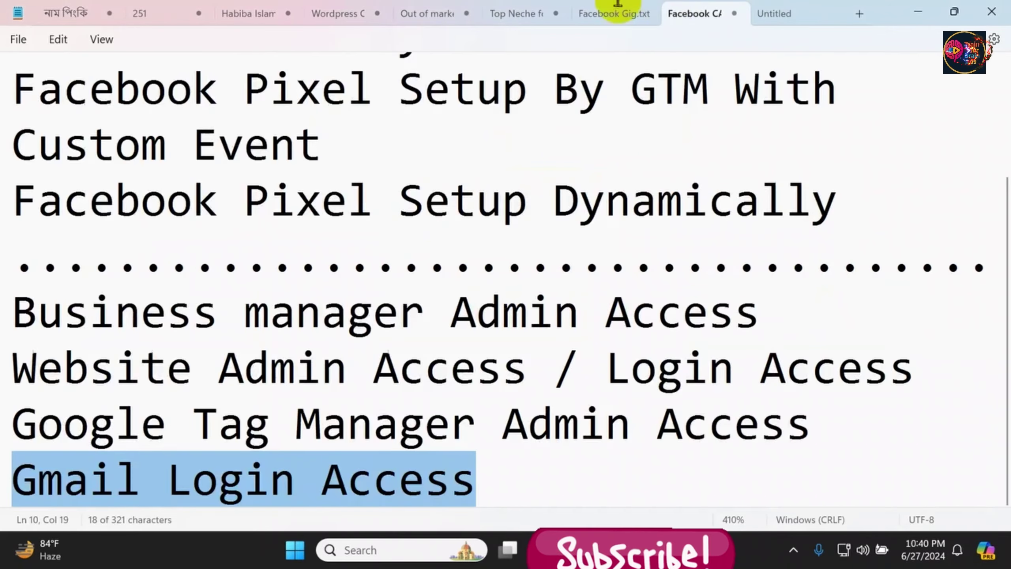
{"action": "left_click", "coordinate": [600, 223]}
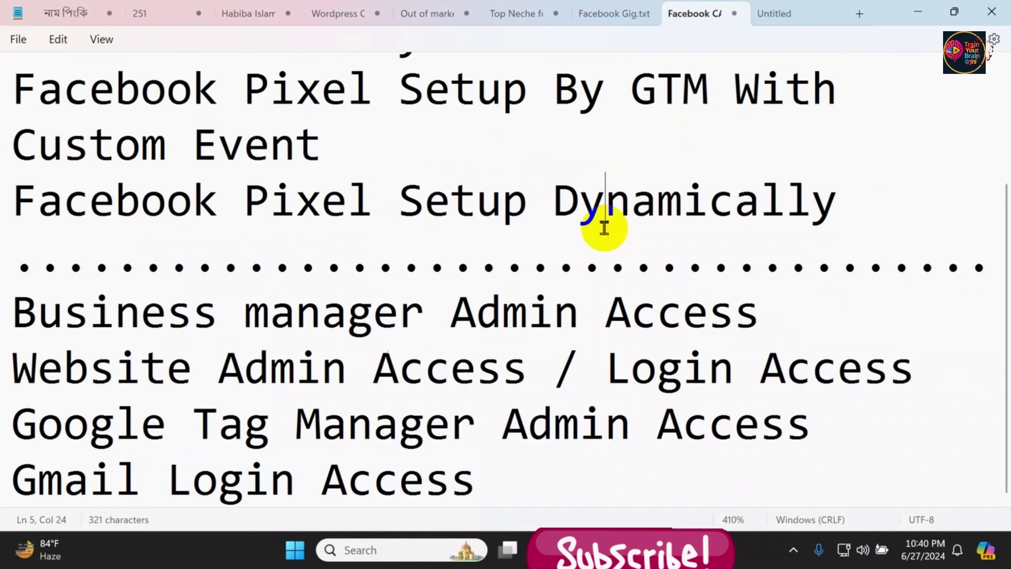
{"action": "scroll", "coordinate": [604, 228], "scroll_direction": "up", "scroll_amount": 2}
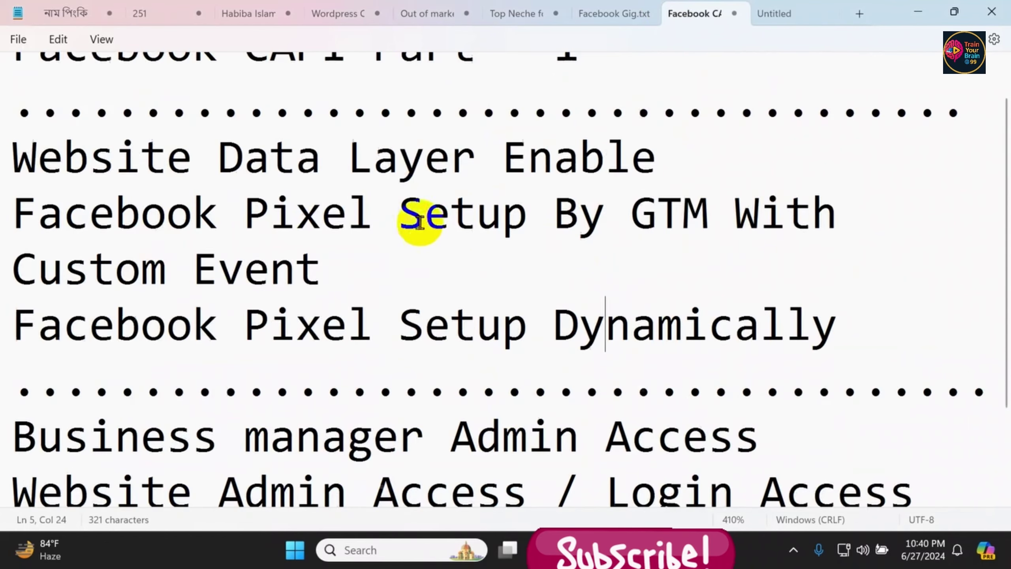
{"action": "left_click_drag", "start_coordinate": [374, 215], "coordinate": [228, 226]}
{"action": "left_click", "coordinate": [468, 254]}
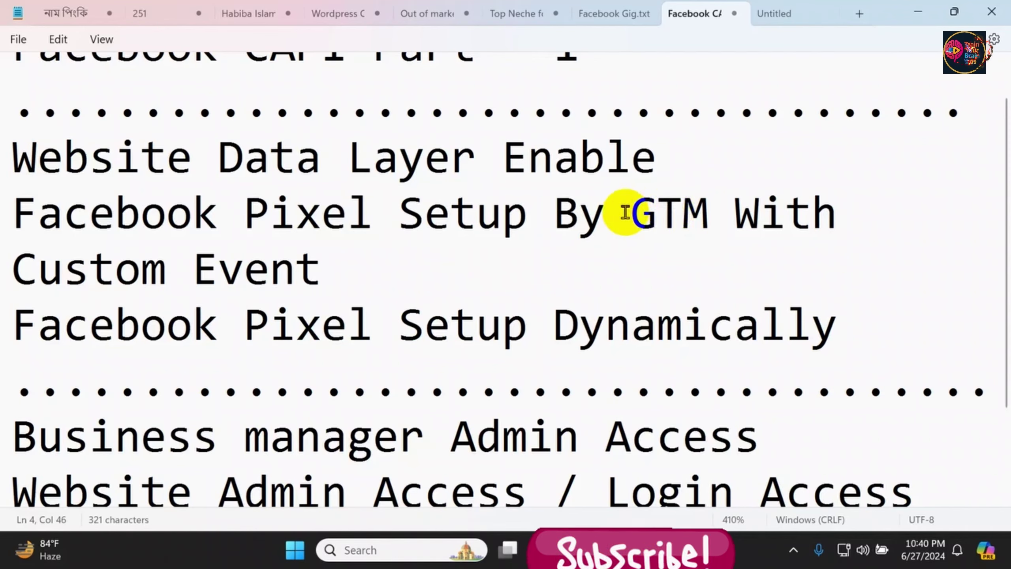
{"action": "mouse_move", "coordinate": [627, 217]}
{"action": "left_mouse_down"}
{"action": "mouse_move", "coordinate": [718, 210]}
{"action": "mouse_move", "coordinate": [633, 211]}
{"action": "left_mouse_up"}
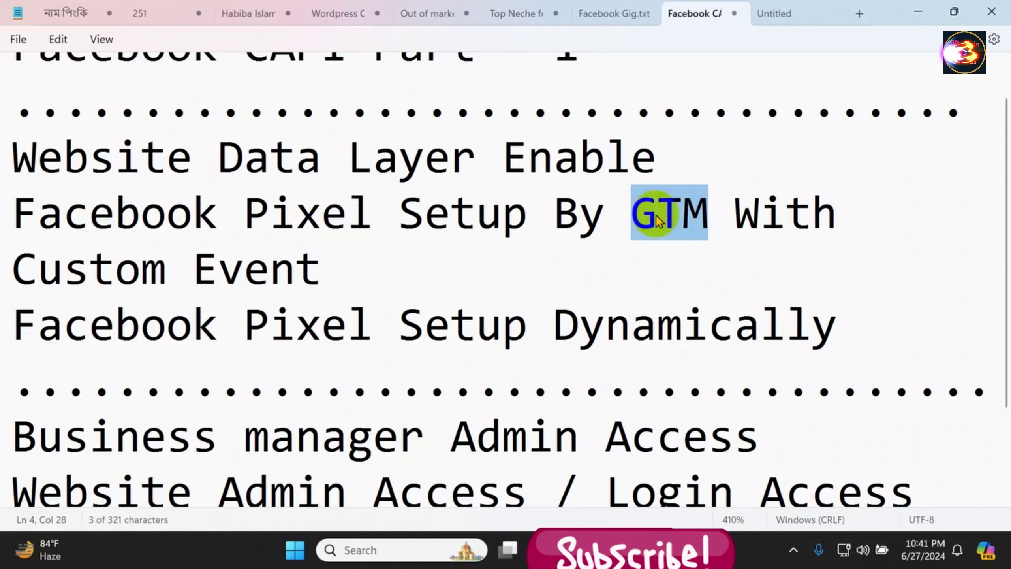
{"action": "left_click", "coordinate": [656, 217]}
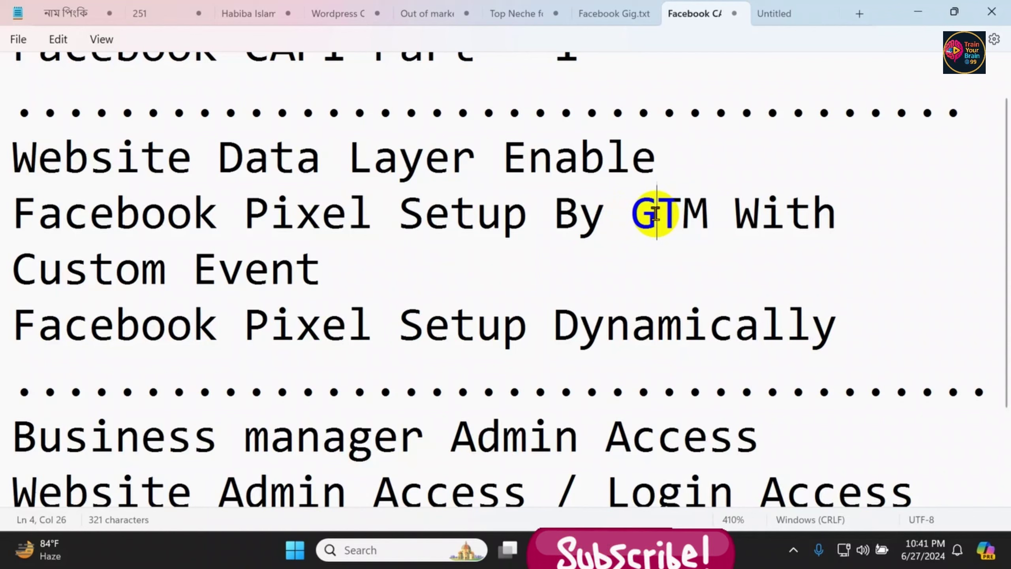
{"action": "left_click_drag", "start_coordinate": [634, 213], "coordinate": [710, 218]}
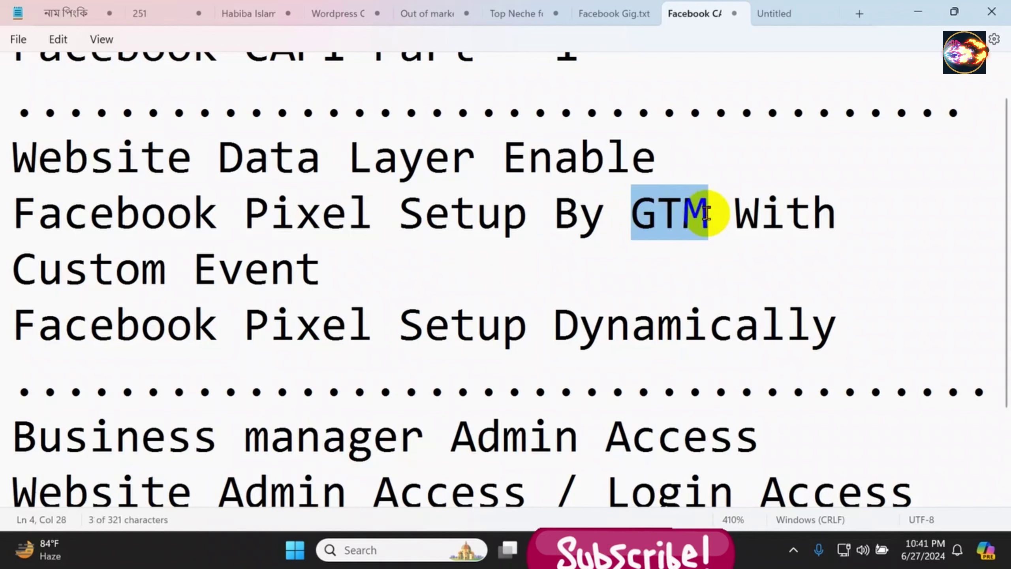
{"action": "left_click", "coordinate": [707, 213]}
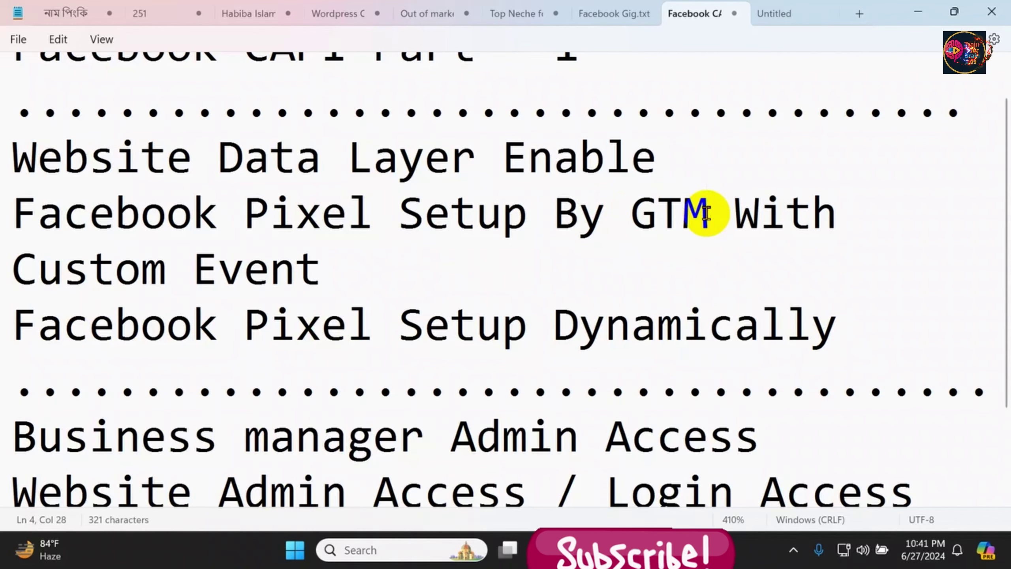
Switch to Chrome and open tagmanager.google.com in a new tab beside the WordPress dashboard
{"action": "mouse_move", "coordinate": [693, 551]}
{"action": "left_click", "coordinate": [692, 448]}
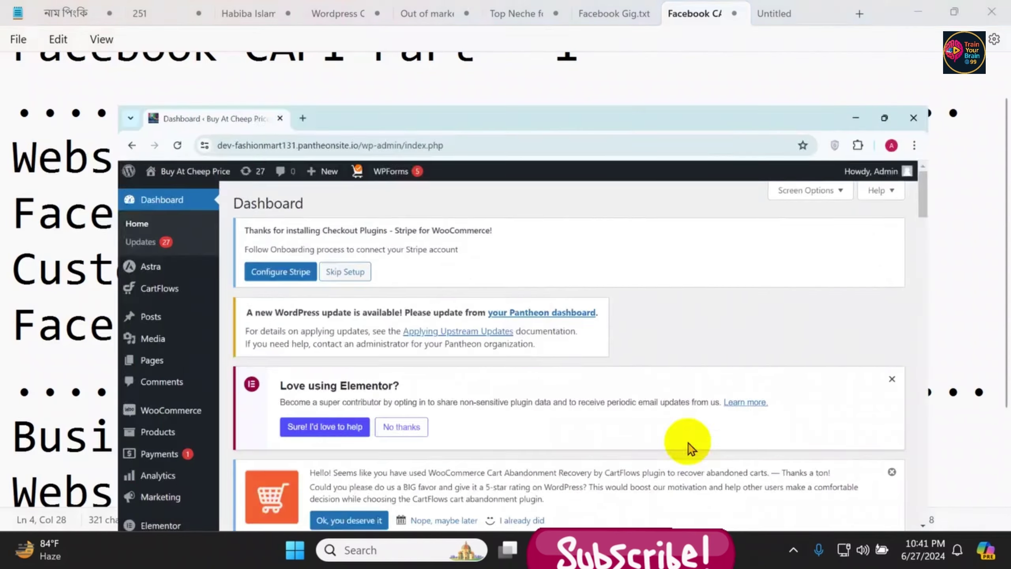
{"action": "left_click", "coordinate": [233, 14]}
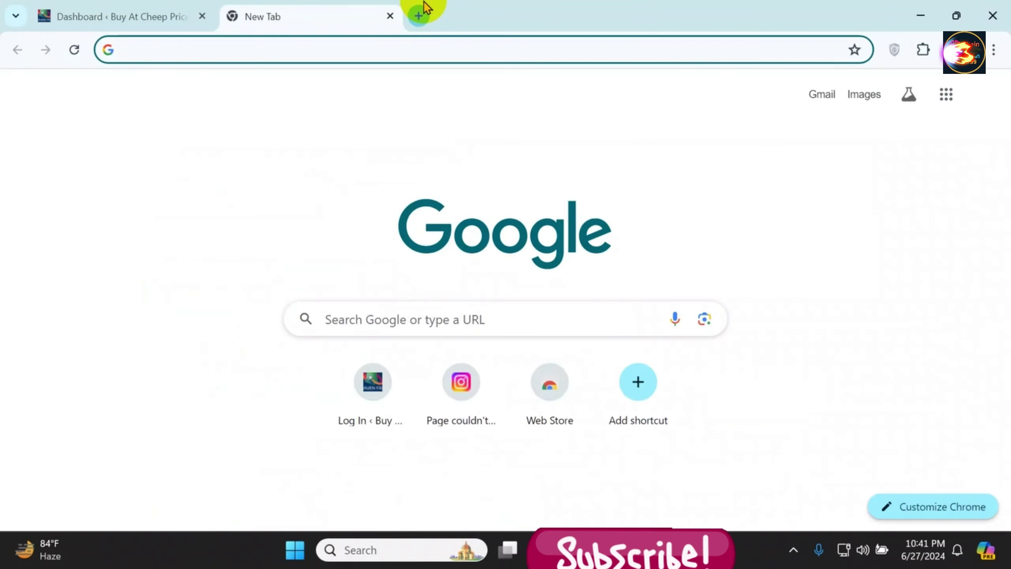
{"action": "type", "text": "tagmanag"}
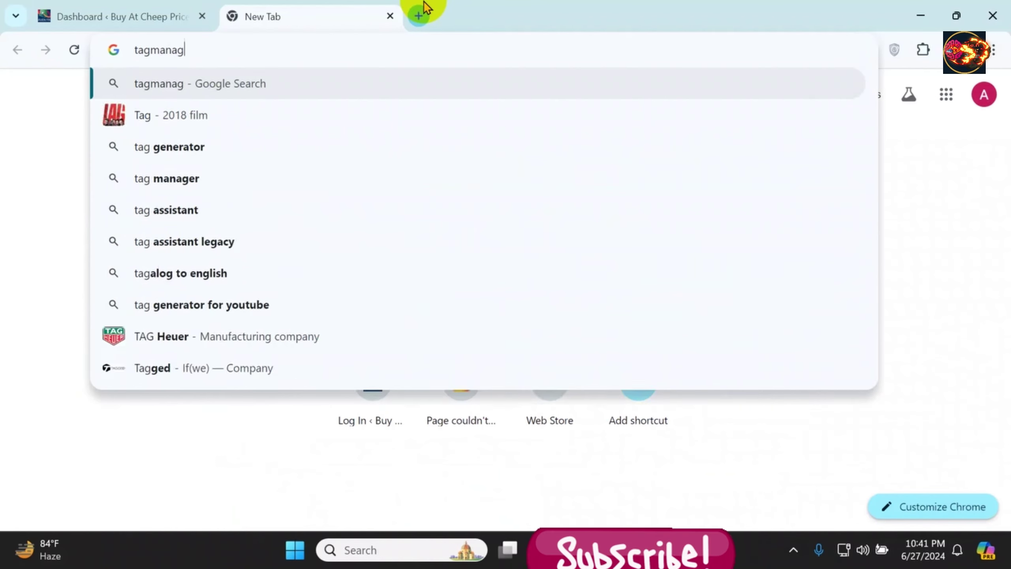
{"action": "key", "text": "BackSpace"}
{"action": "key", "text": "BackSpace"}
{"action": "key", "text": "BackSpace"}
{"action": "key", "text": "BackSpace"}
{"action": "type", "text": "ana"}
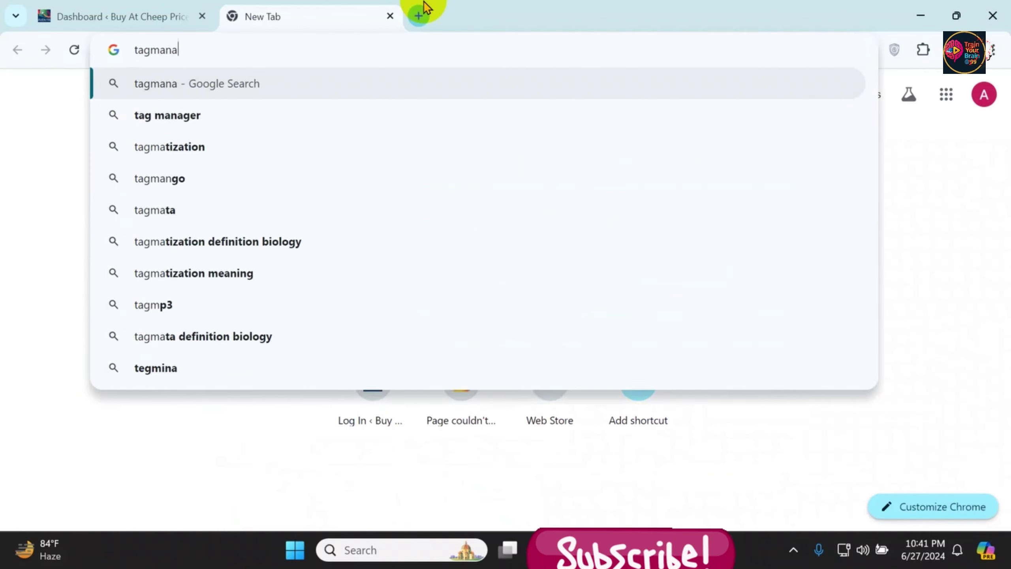
{"action": "type", "text": "ger.google.com"}
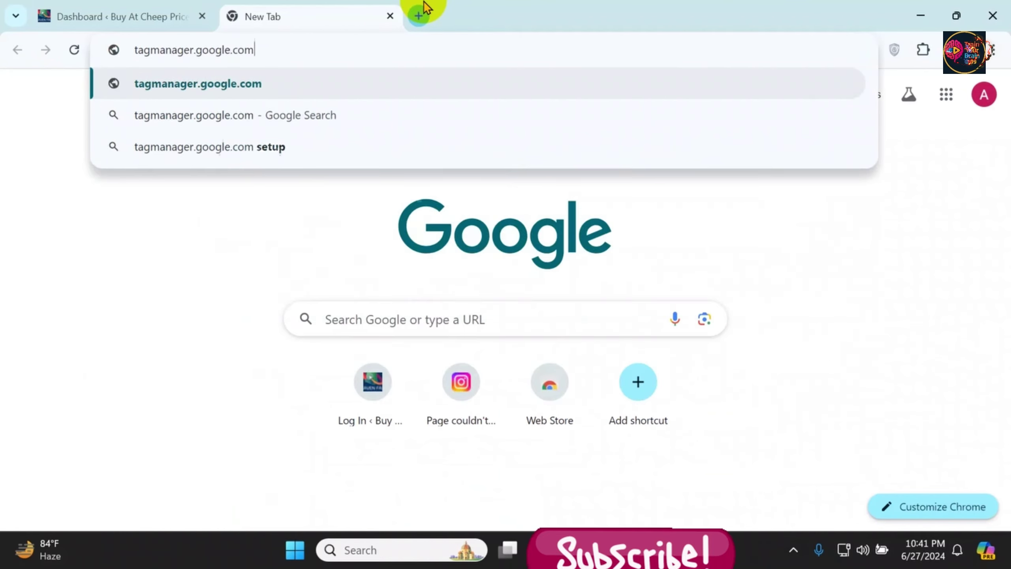
{"action": "key", "text": "Return"}
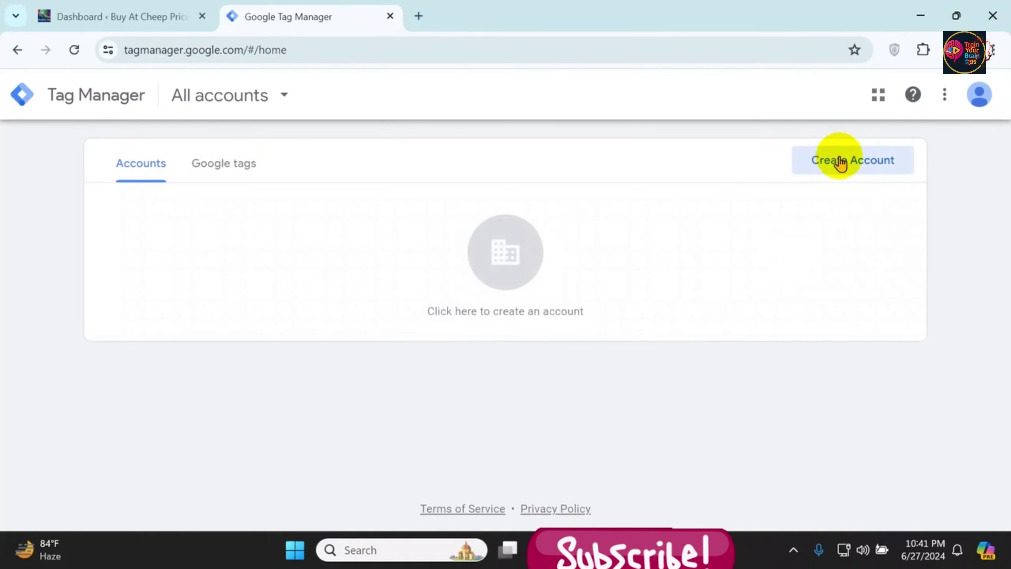
Start creating a new Tag Manager account and name it "ADM Batch 142"
{"action": "left_click", "coordinate": [814, 164]}
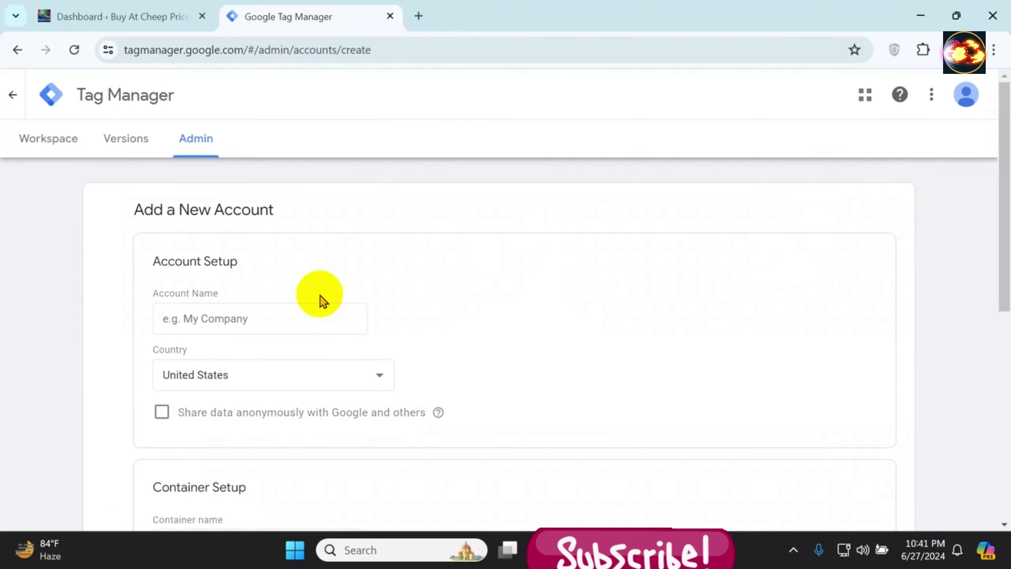
{"action": "left_click", "coordinate": [12, 95]}
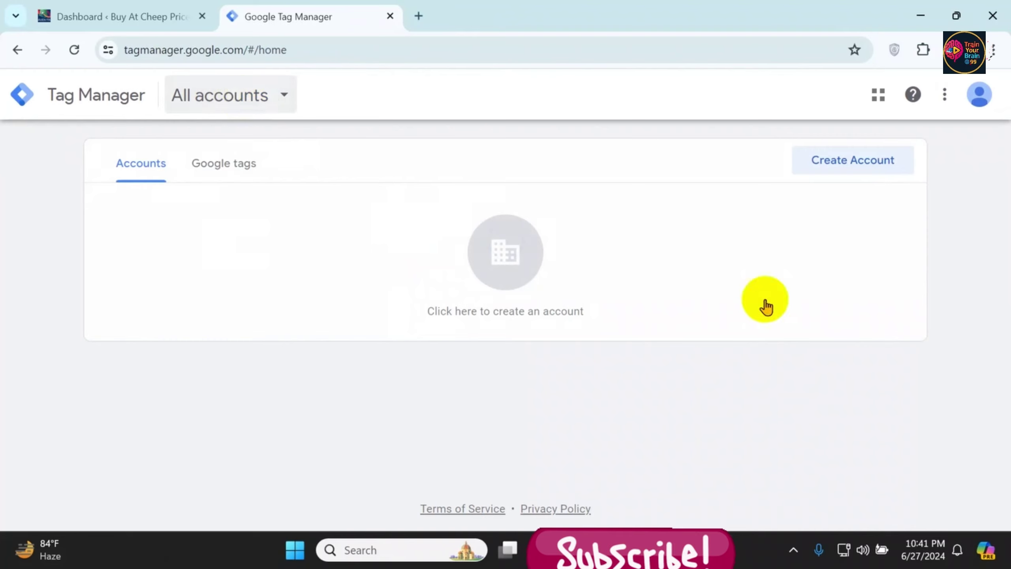
{"action": "left_click", "coordinate": [843, 163]}
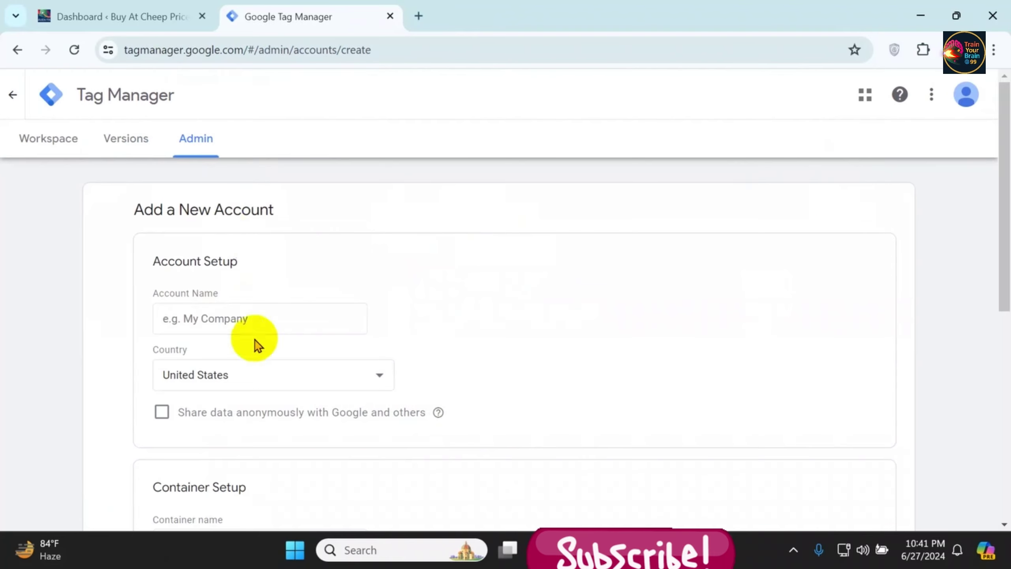
{"action": "left_click", "coordinate": [263, 318]}
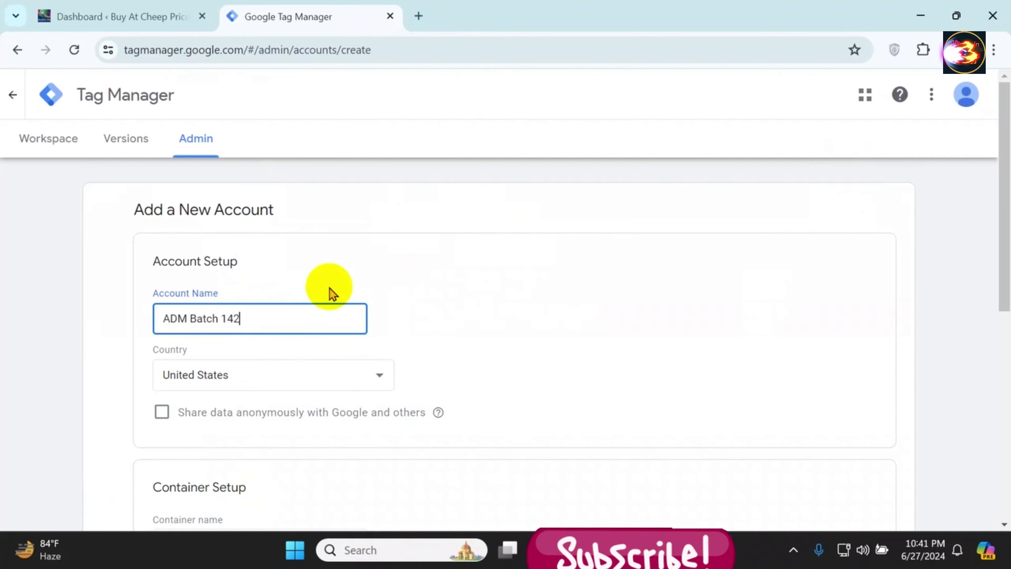
{"action": "left_click", "coordinate": [430, 305]}
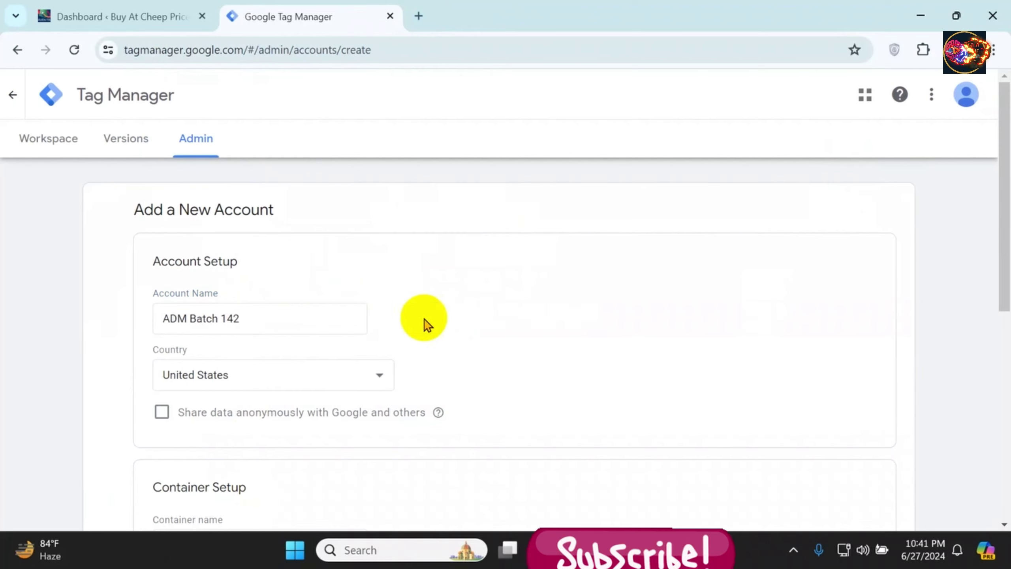
Set the new account's country to Bangladesh
{"action": "scroll", "coordinate": [426, 325], "scroll_direction": "down", "scroll_amount": 2}
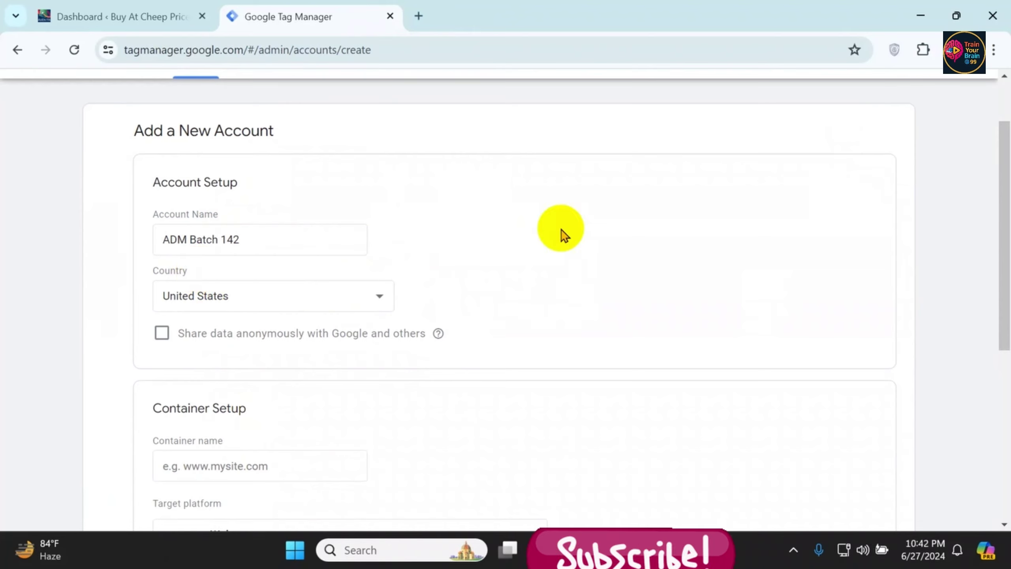
{"action": "left_click", "coordinate": [262, 294]}
{"action": "type", "text": "ban"}
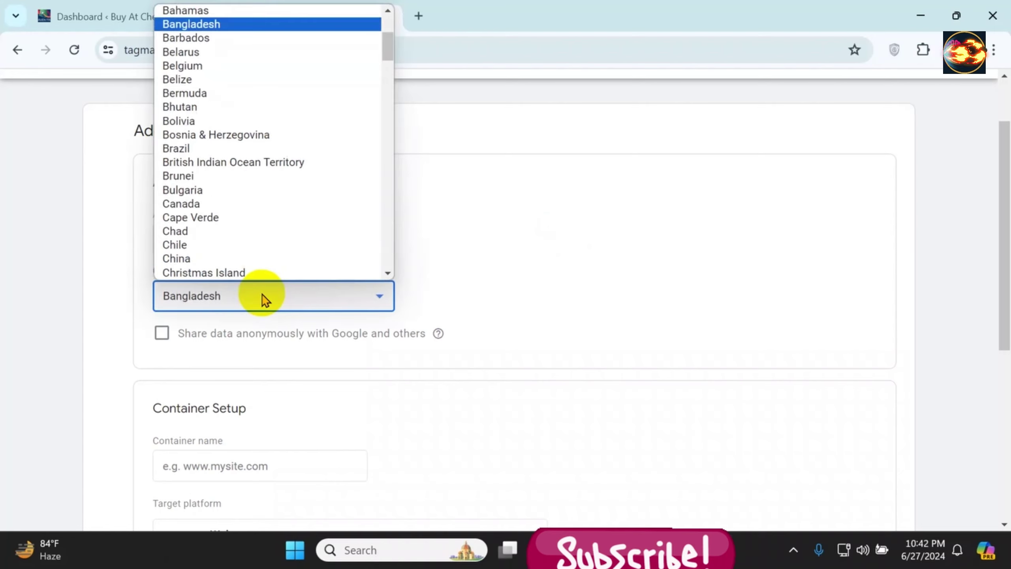
{"action": "left_click", "coordinate": [244, 11]}
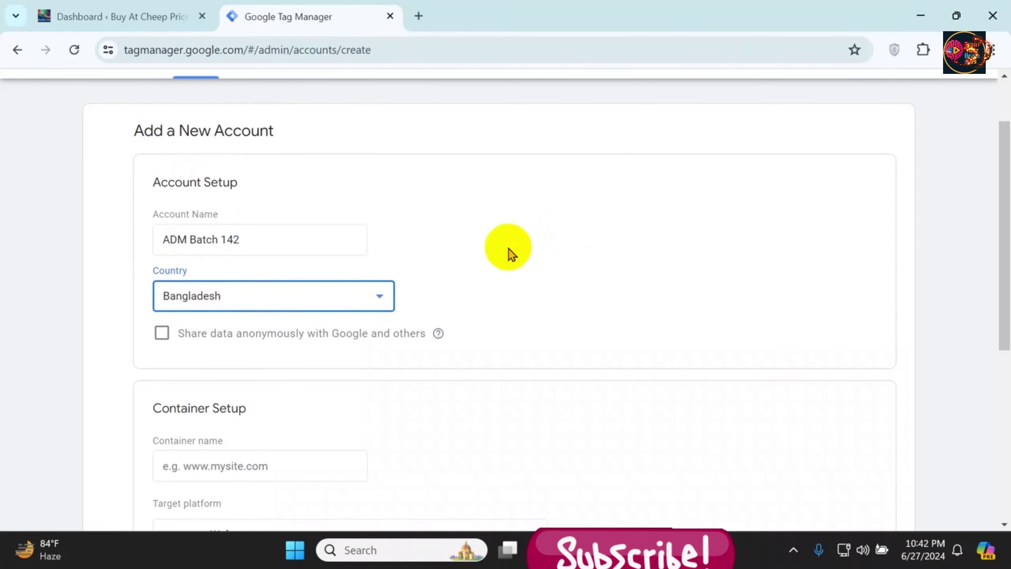
{"action": "left_click", "coordinate": [511, 250]}
Bring up the site's WordPress dashboard and check the "Website Admin Access / Login Access" line in the Notepad notes
{"action": "scroll", "coordinate": [511, 250], "scroll_direction": "down", "scroll_amount": 2}
{"action": "left_click", "coordinate": [245, 385]}
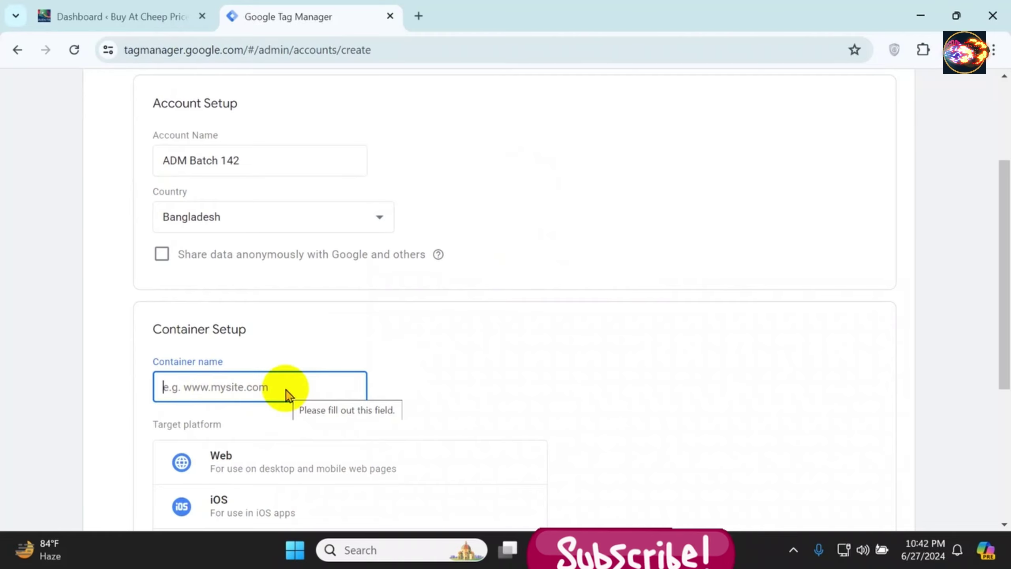
{"action": "left_click", "coordinate": [132, 16]}
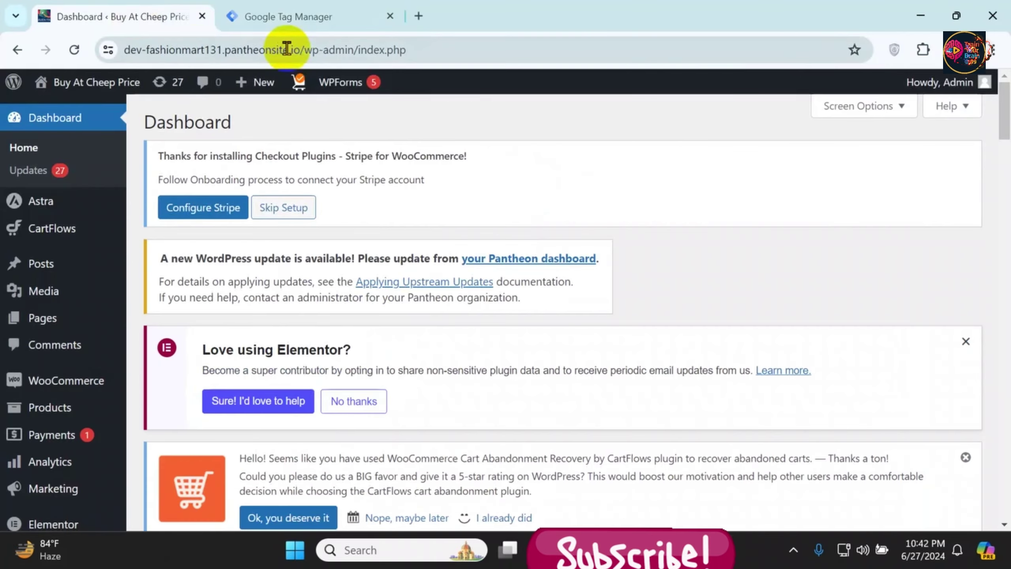
{"action": "left_click", "coordinate": [518, 458]}
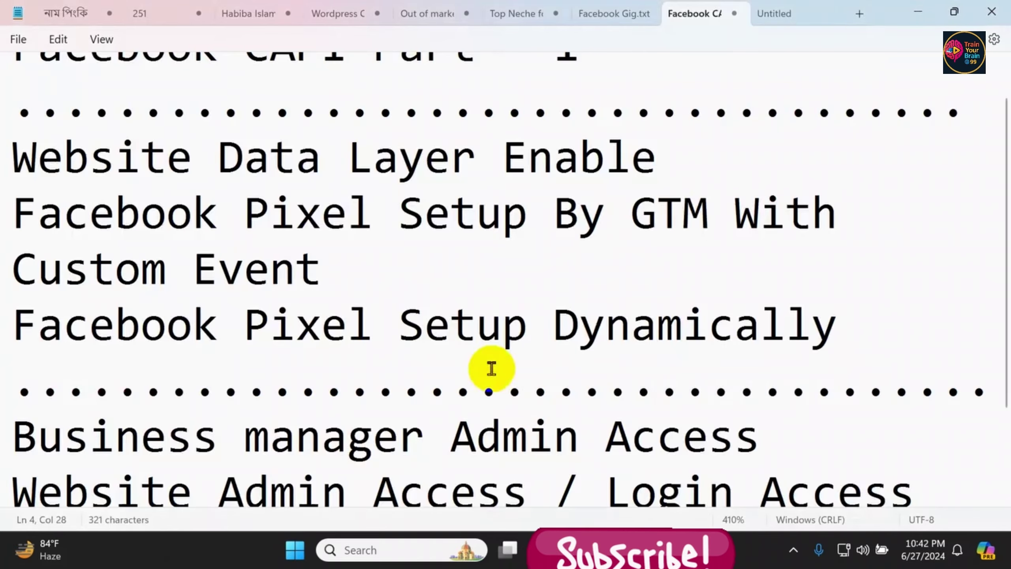
{"action": "scroll", "coordinate": [489, 366], "scroll_direction": "down", "scroll_amount": 1}
{"action": "triple_click", "coordinate": [158, 373]}
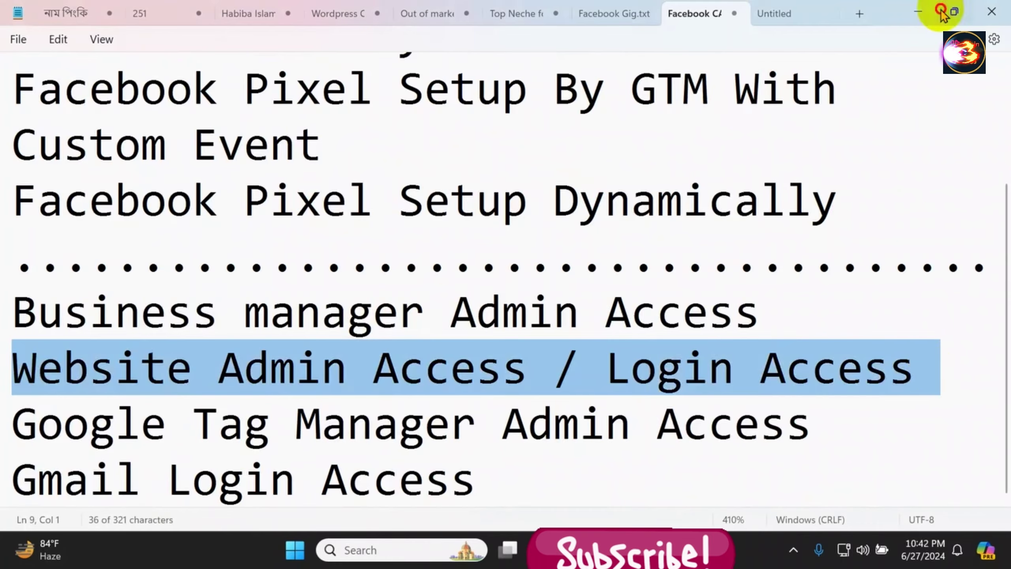
{"action": "left_click", "coordinate": [918, 12]}
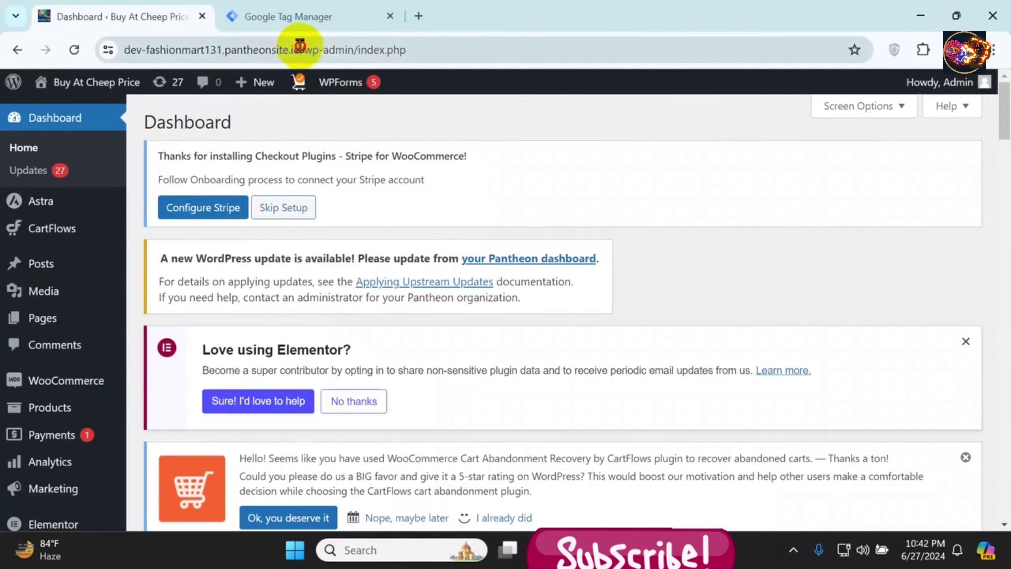
Copy the domain dev-fashionmart131.pantheonsite.io from the WordPress dashboard's address and paste it as the container name in Tag Manager
{"action": "left_click_drag", "start_coordinate": [301, 47], "coordinate": [334, 48]}
{"action": "left_click", "coordinate": [164, 49]}
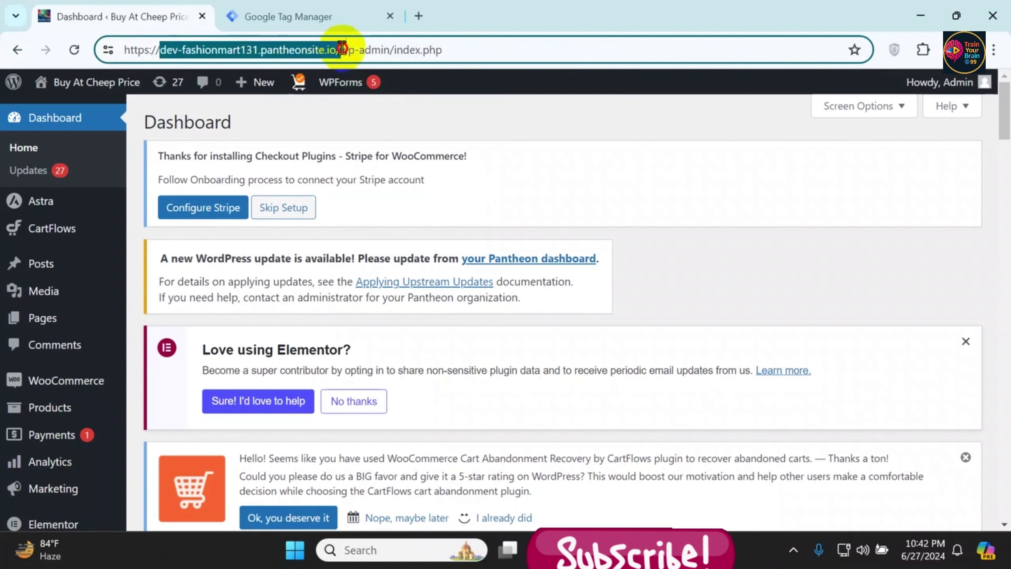
{"action": "right_click", "coordinate": [304, 49]}
{"action": "left_click", "coordinate": [366, 193]}
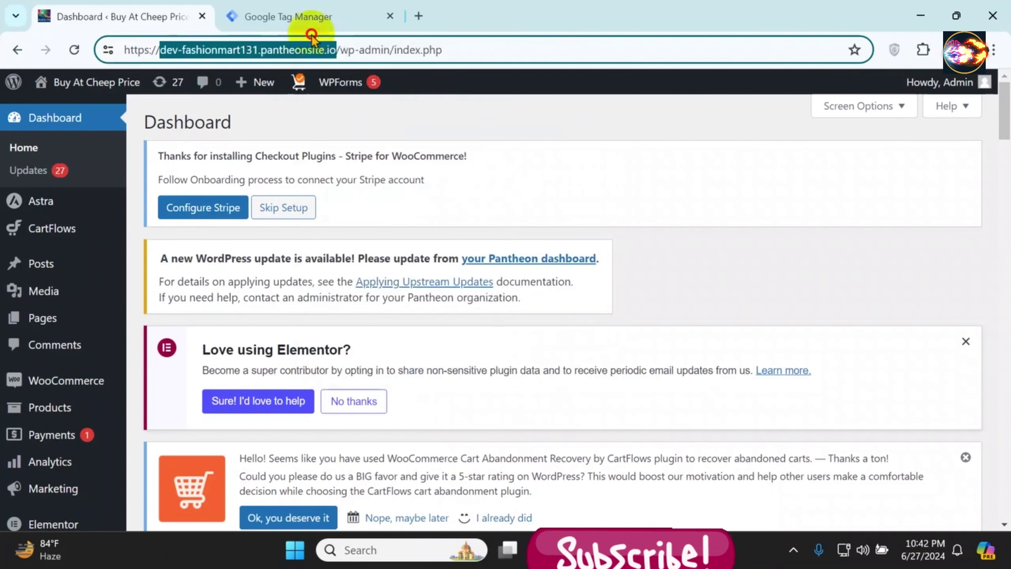
{"action": "left_click", "coordinate": [291, 16]}
{"action": "right_click", "coordinate": [219, 386]}
{"action": "left_click", "coordinate": [266, 194]}
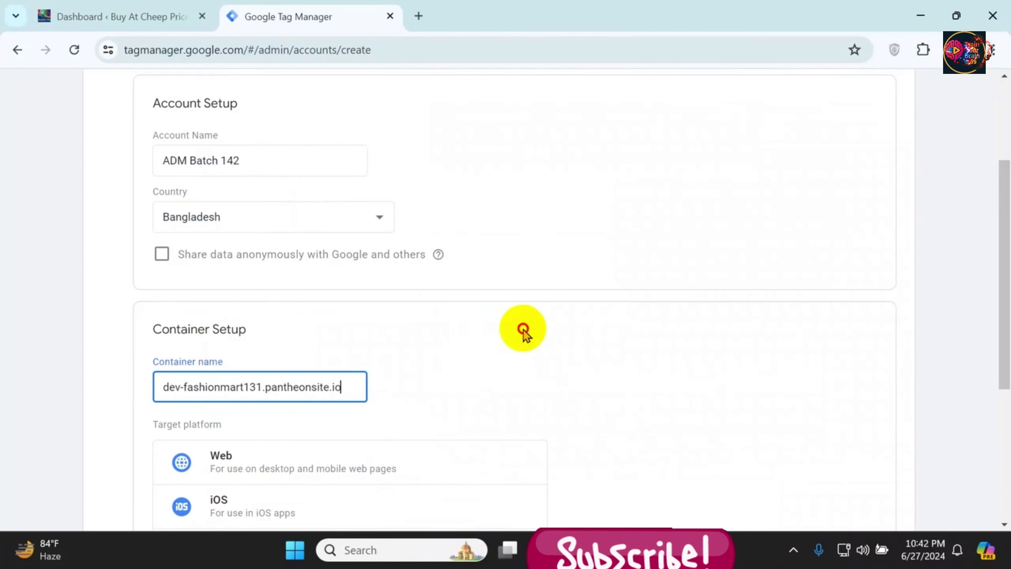
Choose Web as the container's target platform and look over the other platform options
{"action": "scroll", "coordinate": [524, 330], "scroll_direction": "down", "scroll_amount": 2}
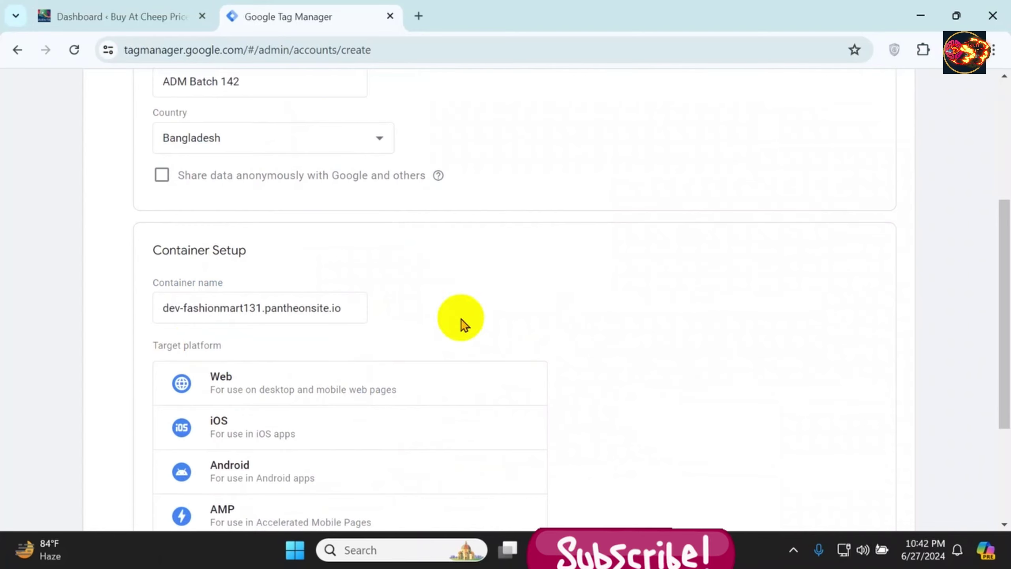
{"action": "left_click", "coordinate": [102, 17]}
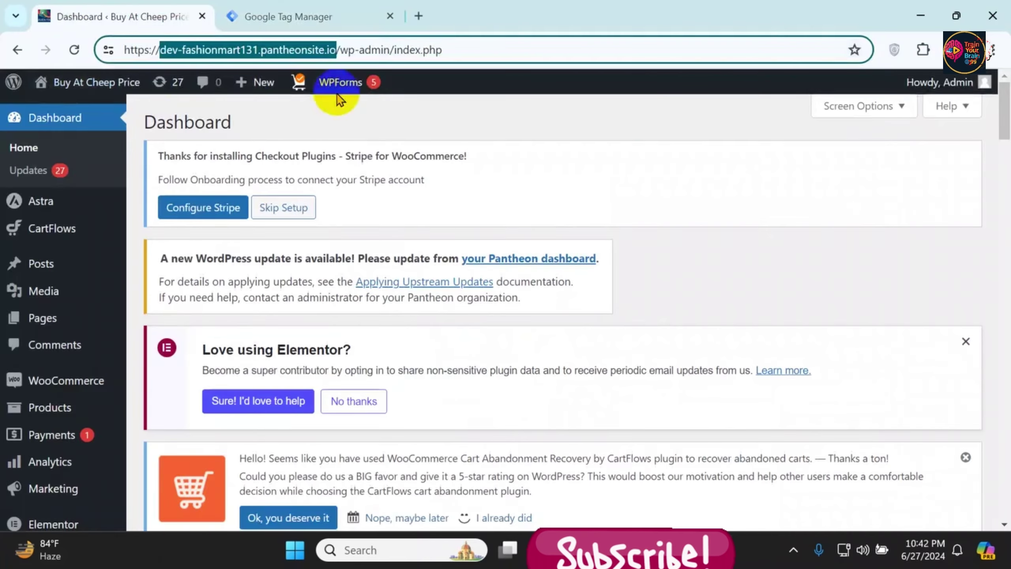
{"action": "left_click", "coordinate": [289, 18]}
{"action": "left_click", "coordinate": [316, 388]}
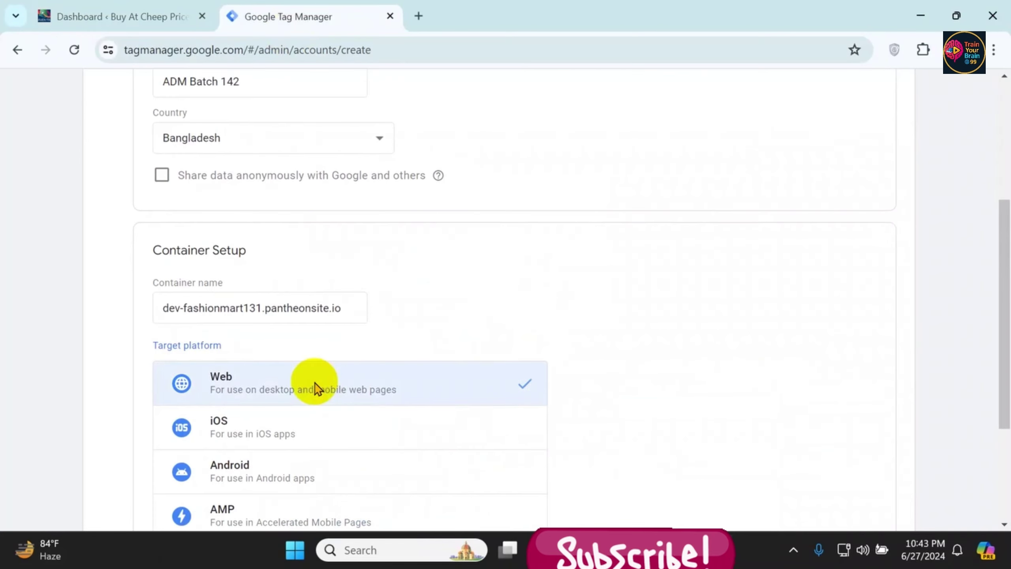
{"action": "scroll", "coordinate": [590, 418], "scroll_direction": "down", "scroll_amount": 4}
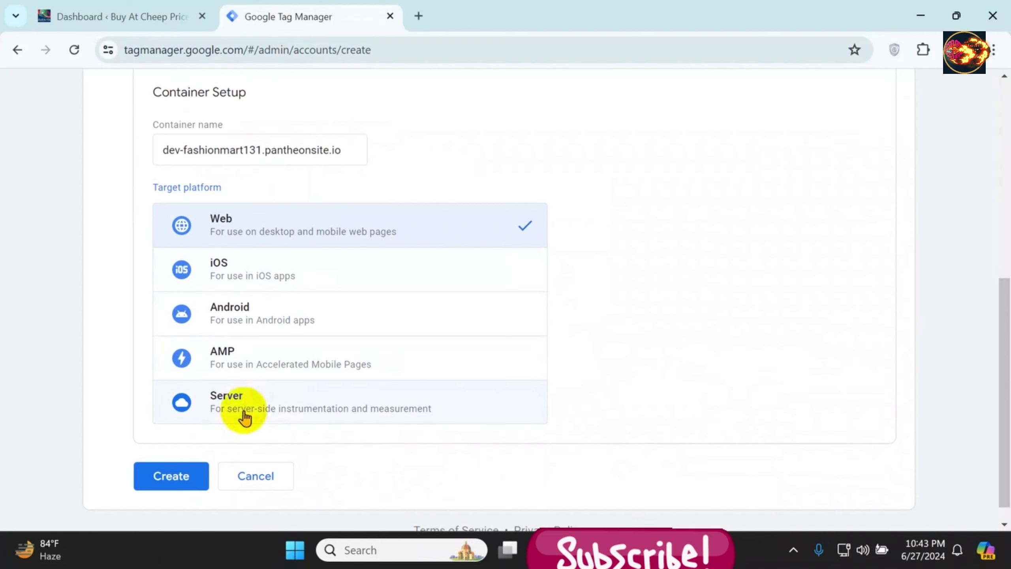
{"action": "scroll", "coordinate": [701, 359], "scroll_direction": "up", "scroll_amount": 2}
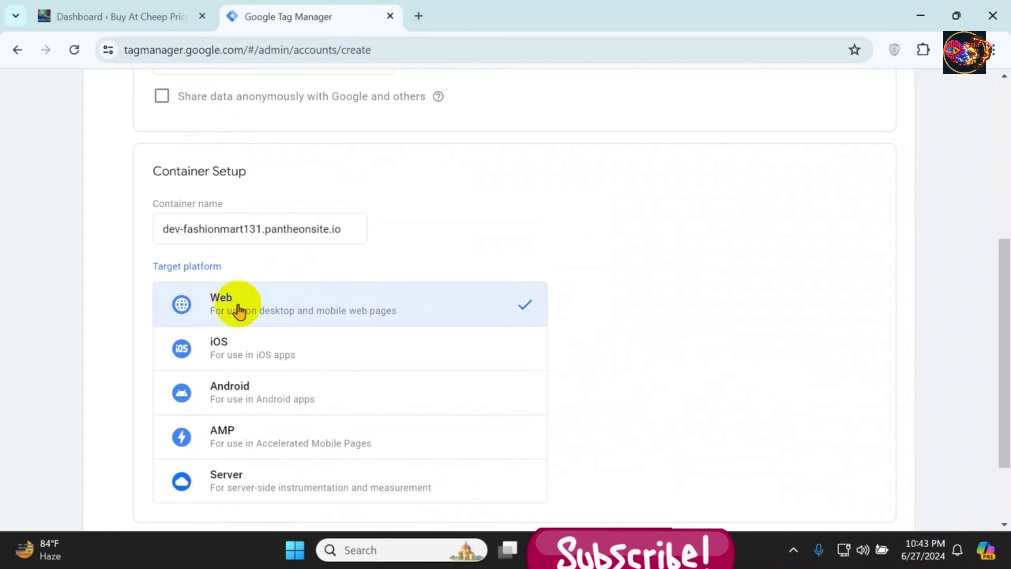
Create the account and container, accepting the Terms of Service with the GDPR Data Processing Terms, and dismiss the installation code
{"action": "scroll", "coordinate": [309, 271], "scroll_direction": "down", "scroll_amount": 4}
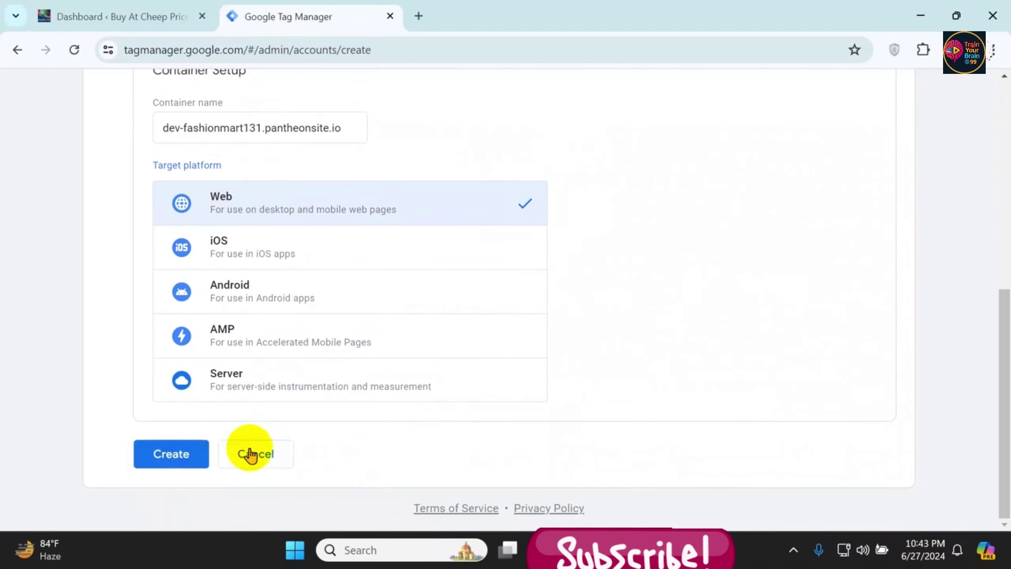
{"action": "left_click", "coordinate": [186, 455]}
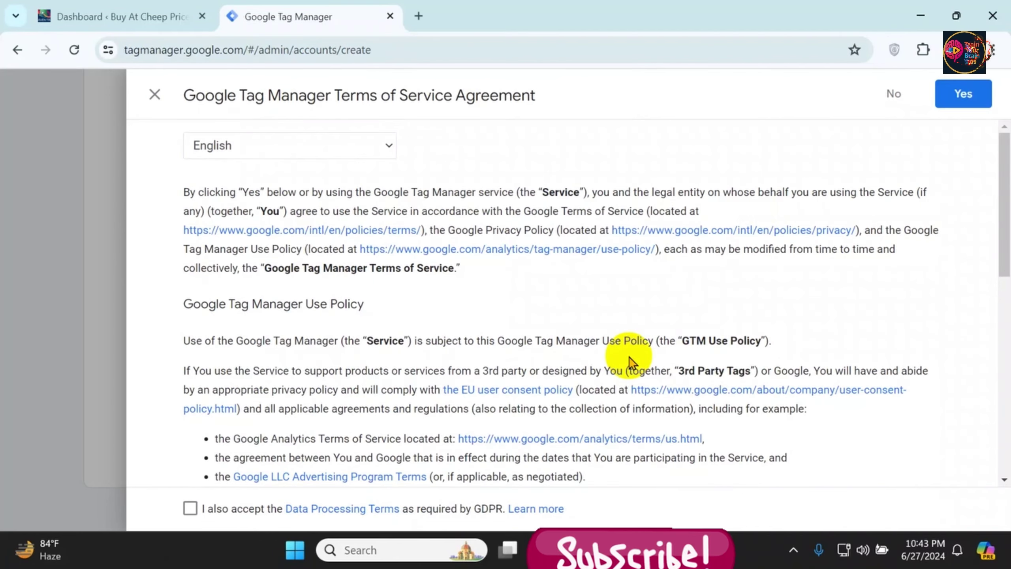
{"action": "scroll", "coordinate": [673, 313], "scroll_direction": "down", "scroll_amount": 10}
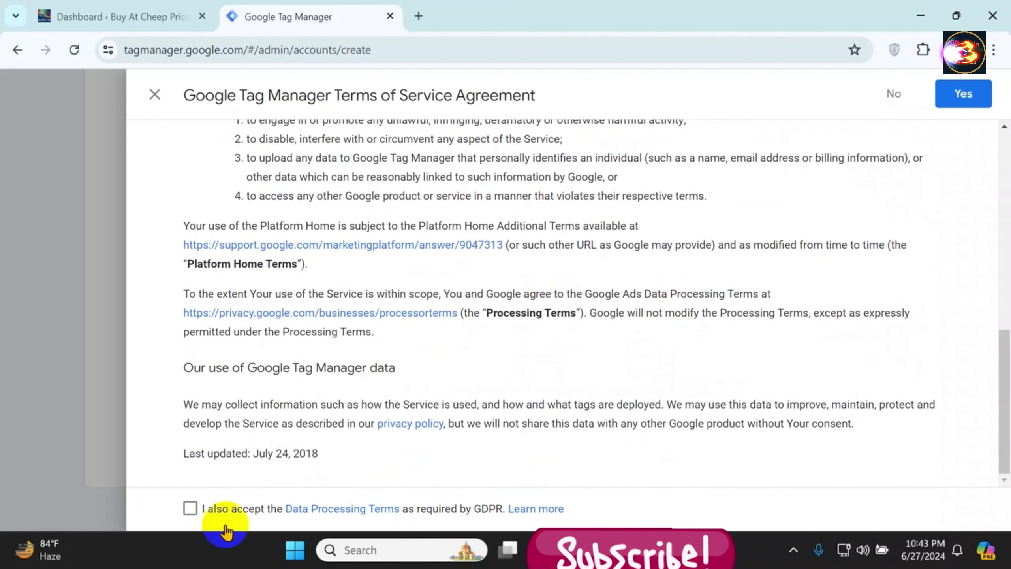
{"action": "left_click", "coordinate": [190, 508]}
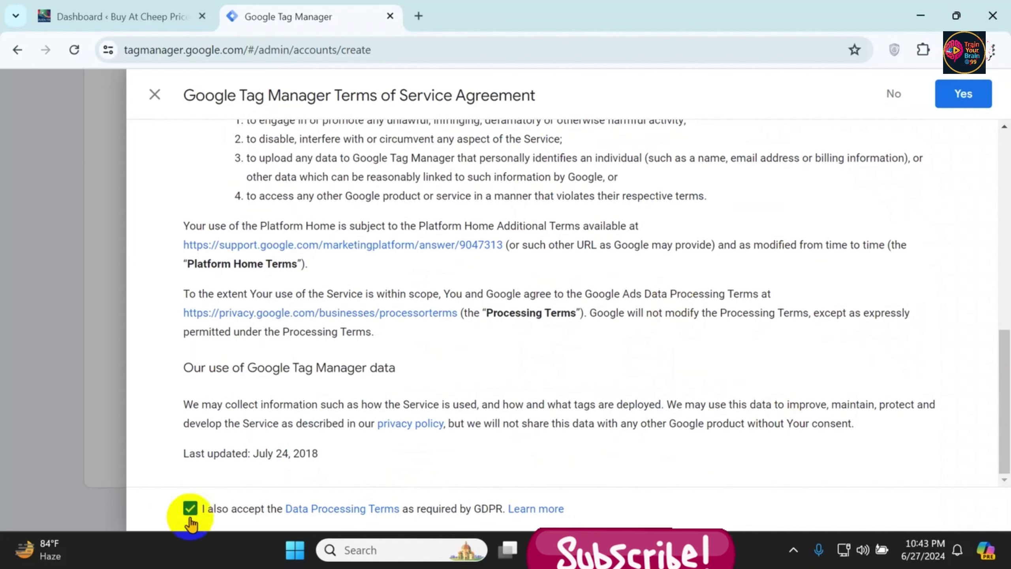
{"action": "left_click", "coordinate": [964, 93]}
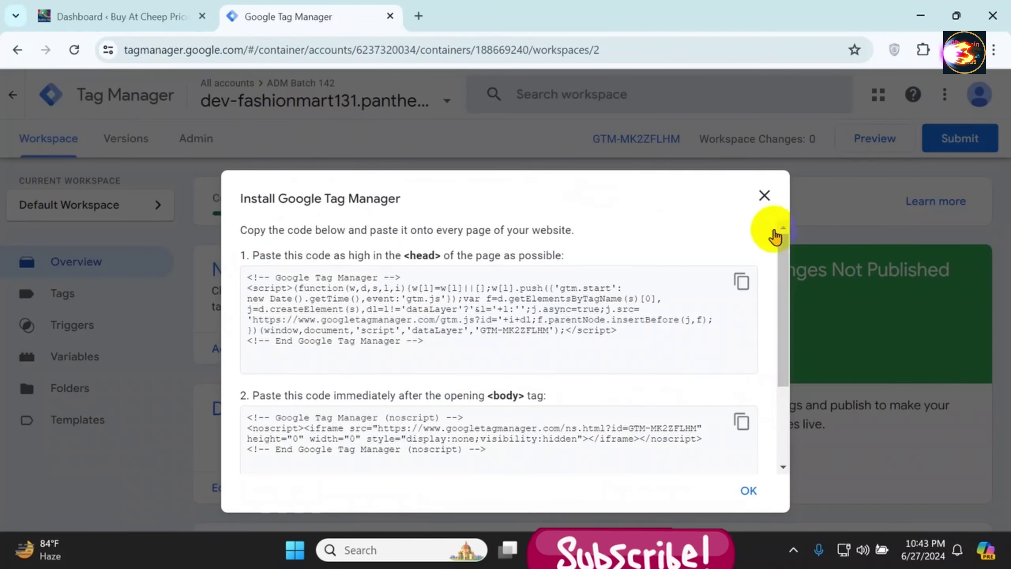
{"action": "left_click", "coordinate": [764, 195]}
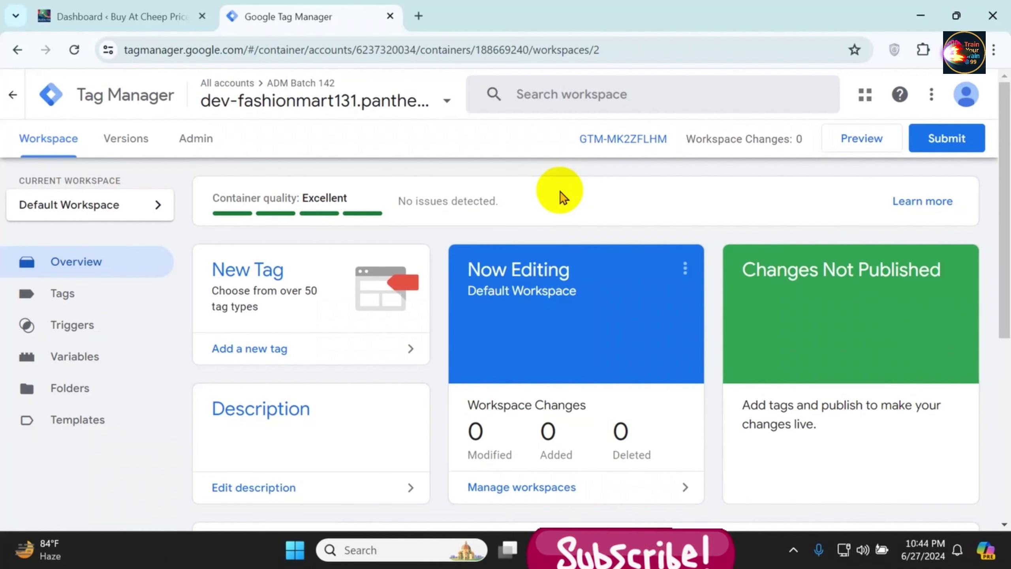
Look over the Templates and Folders sections of the new container's workspace
{"action": "left_click", "coordinate": [98, 425]}
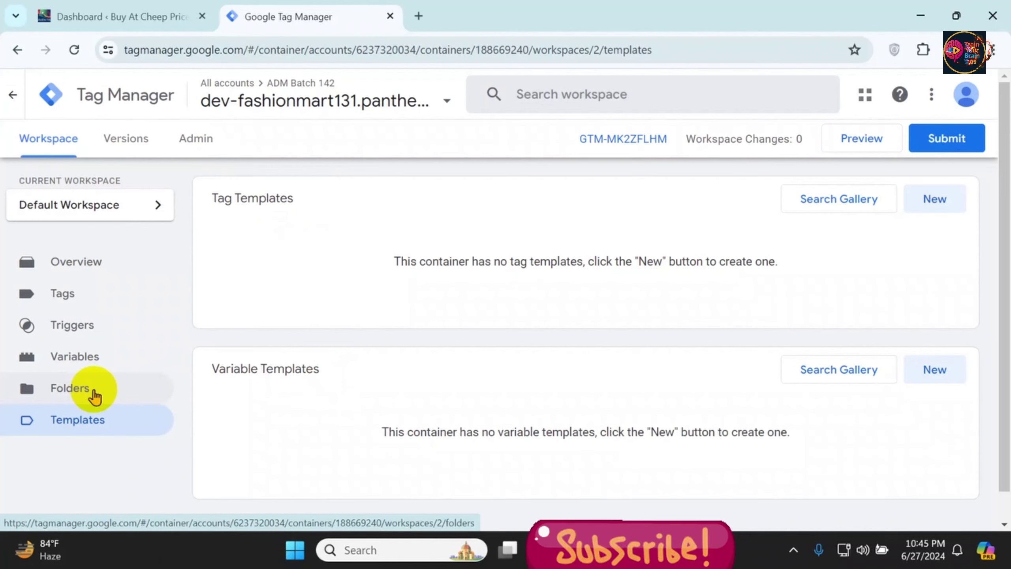
{"action": "left_click", "coordinate": [95, 396]}
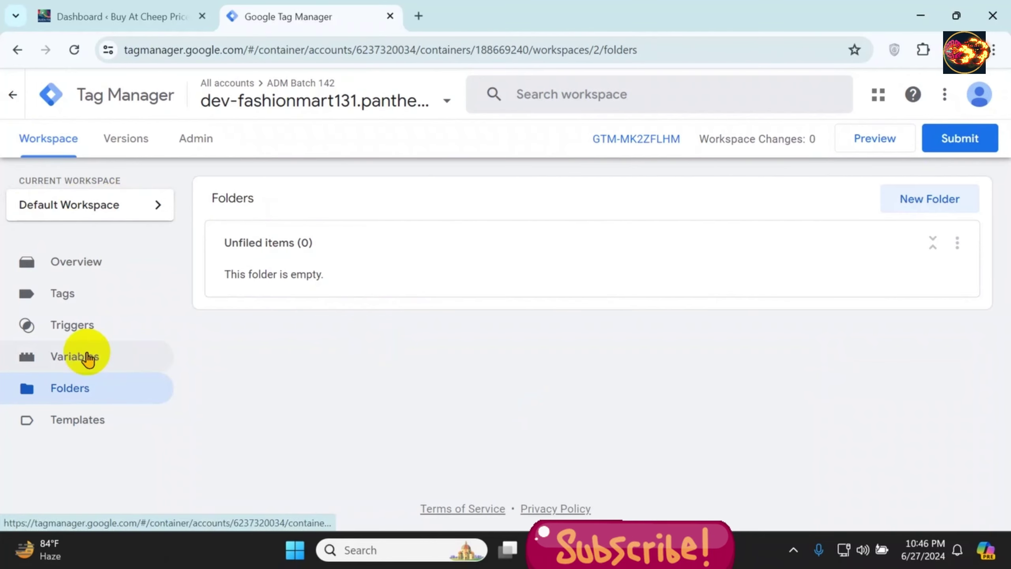
Switch to the Notepad notes and add a full-width dotted separator line below "Gmail Login Access"
{"action": "key", "text": "alt+Tab"}
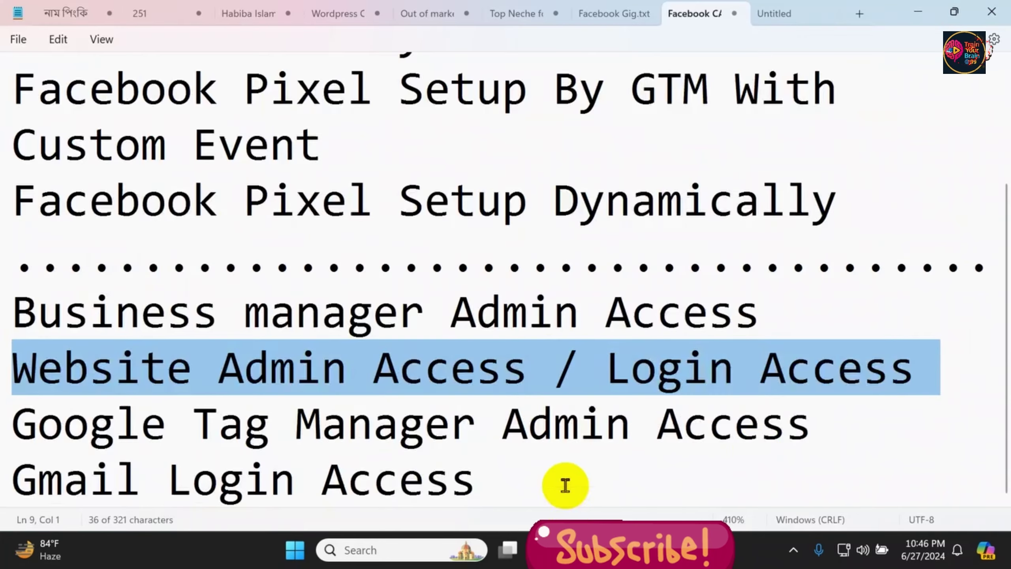
{"action": "left_click", "coordinate": [546, 474]}
{"action": "key", "text": "Return"}
{"action": "type", "text": "•"}
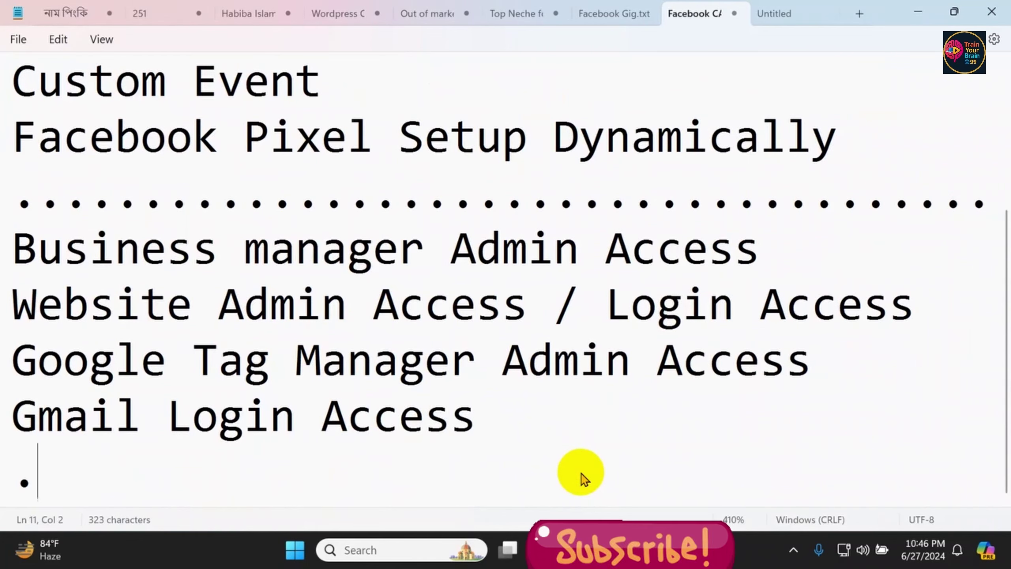
{"action": "type", "text": "•••••••••••••••••••••••••••••••••••••"}
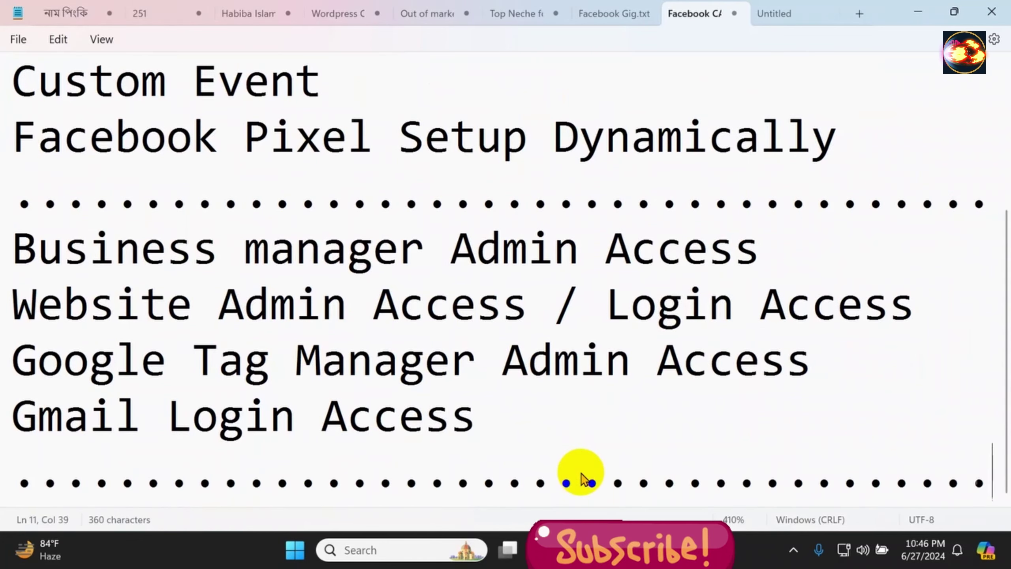
Add the heading "What Is Variable" on a new line below the dotted separator
{"action": "key", "text": "Return"}
{"action": "type", "text": "Vari"}
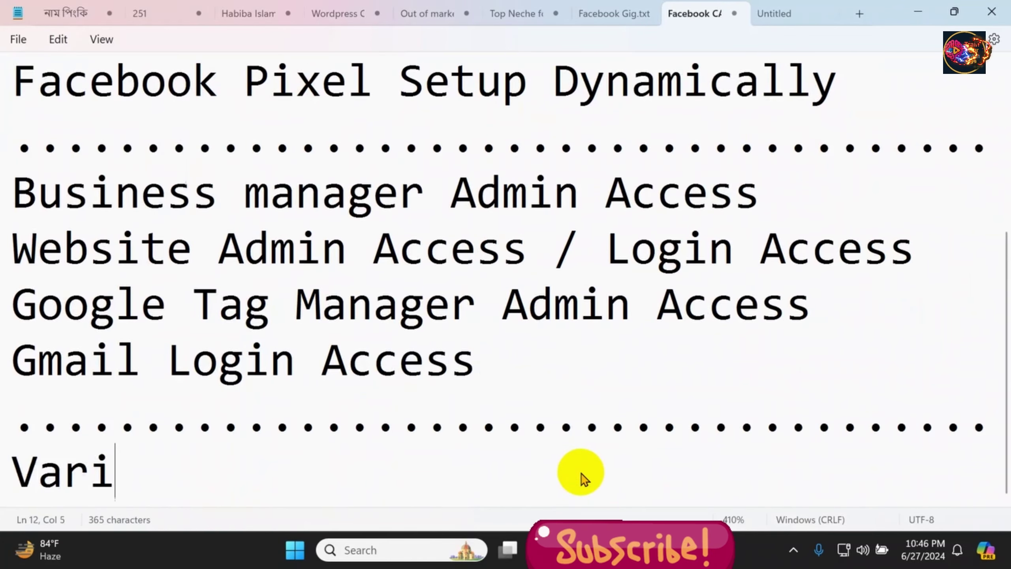
{"action": "key", "text": "BackSpace"}
{"action": "key", "text": "BackSpace"}
{"action": "key", "text": "BackSpace"}
{"action": "key", "text": "BackSpace"}
{"action": "type", "text": "What "}
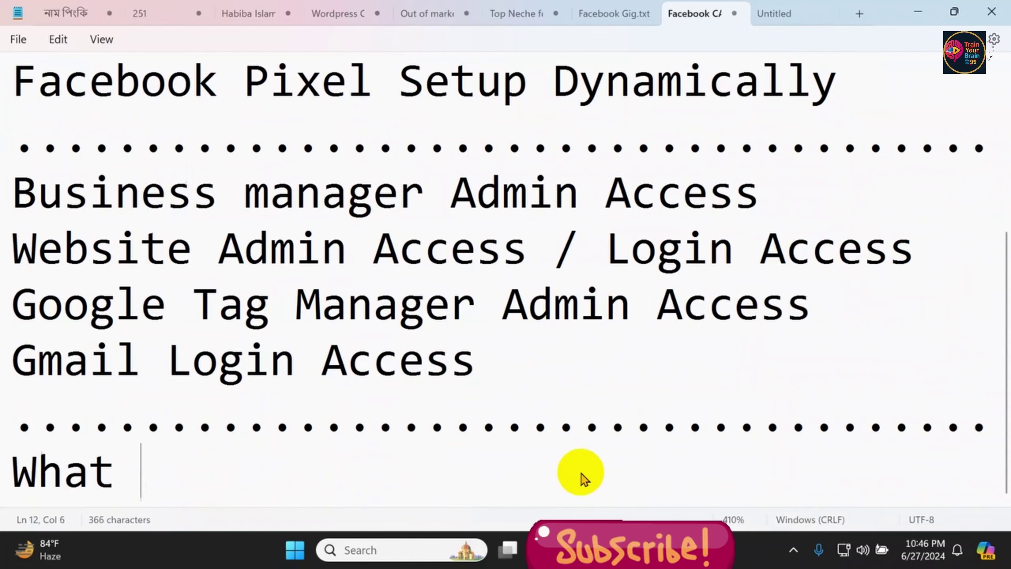
{"action": "type", "text": "Is Varia"}
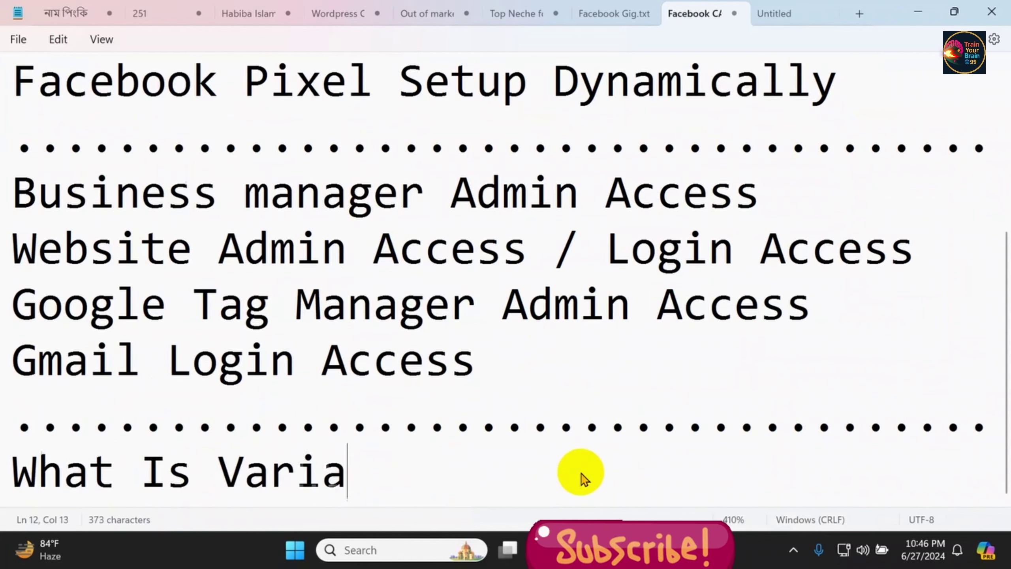
{"action": "type", "text": "ble"}
{"action": "key", "text": "Return"}
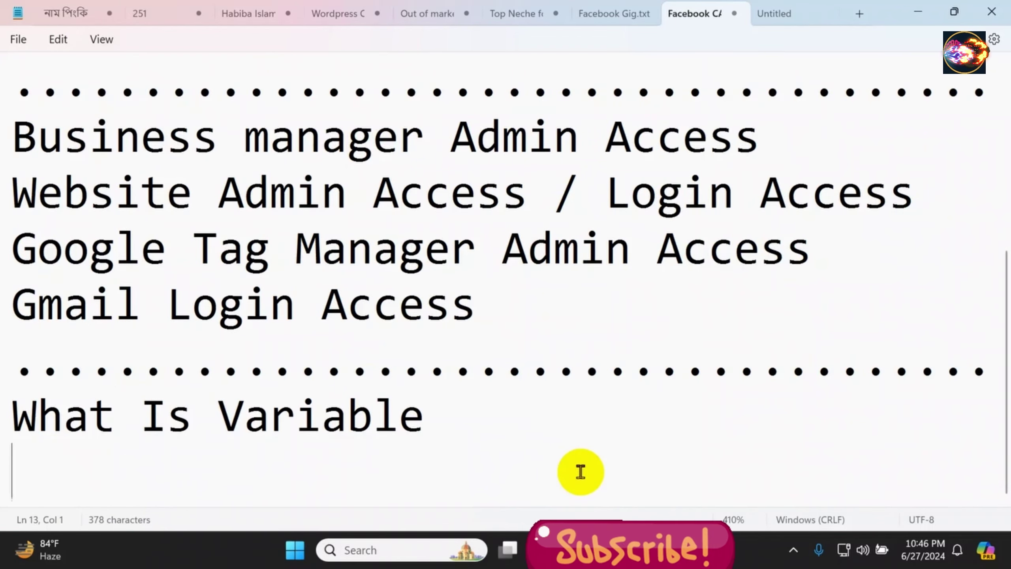
Write "user command / admin command" beneath the "What Is Variable" heading
{"action": "type", "text": "user c"}
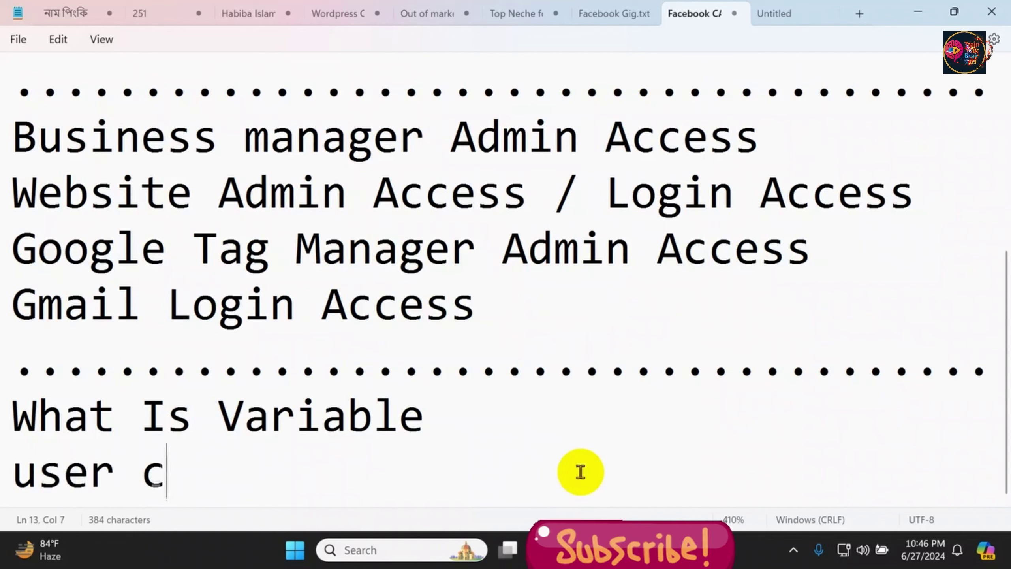
{"action": "type", "text": "ommand "}
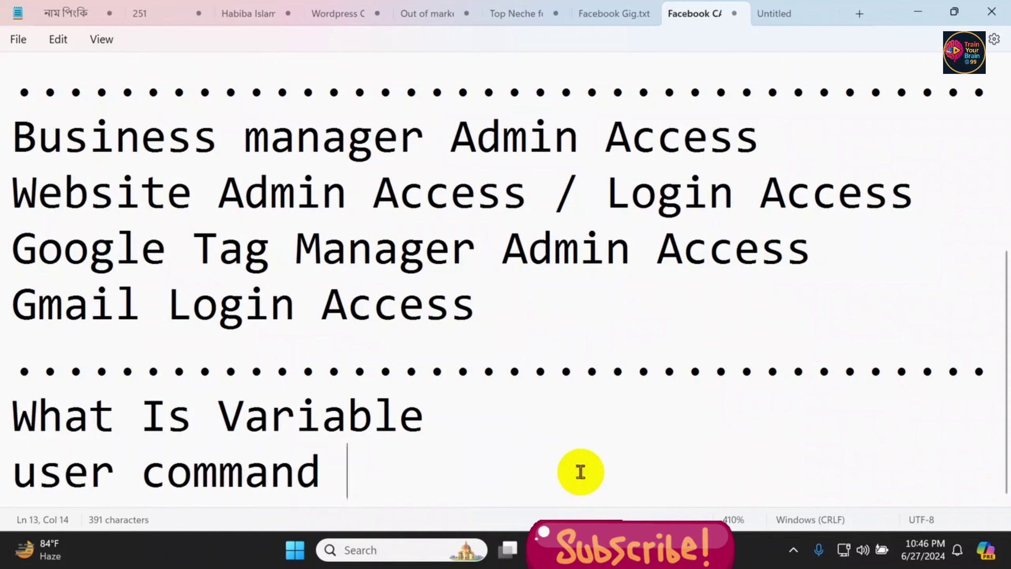
{"action": "type", "text": "/ admin "}
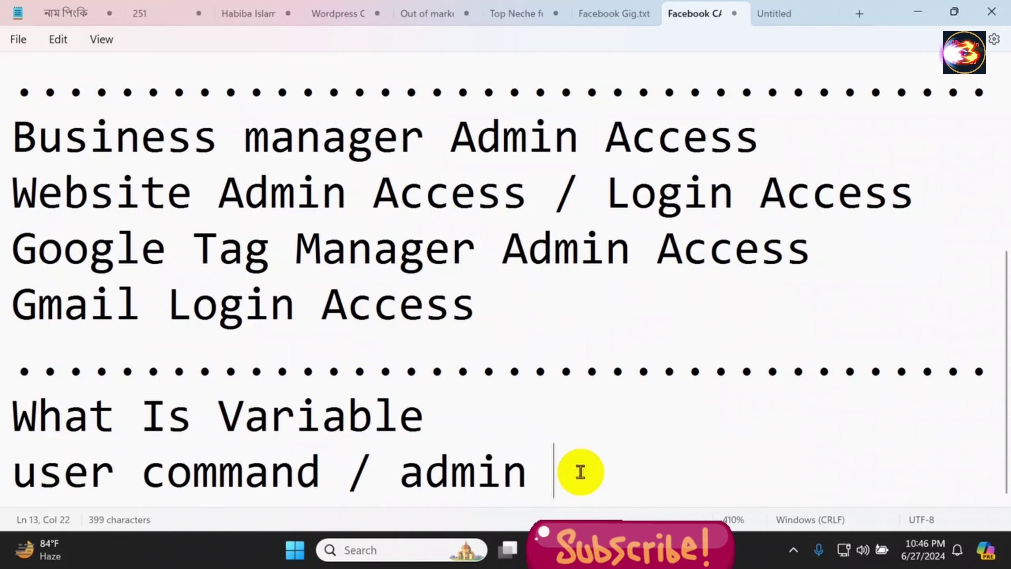
{"action": "type", "text": "command"}
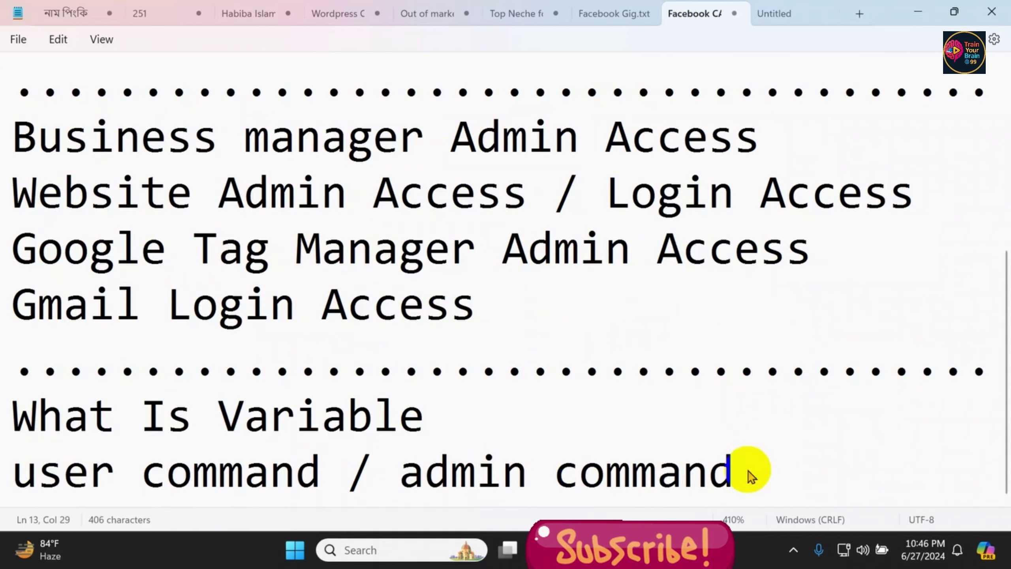
Switch to Chrome and open the storefront of the WordPress site in a new tab from its dashboard
{"action": "mouse_move", "coordinate": [713, 551]}
{"action": "left_click", "coordinate": [712, 462]}
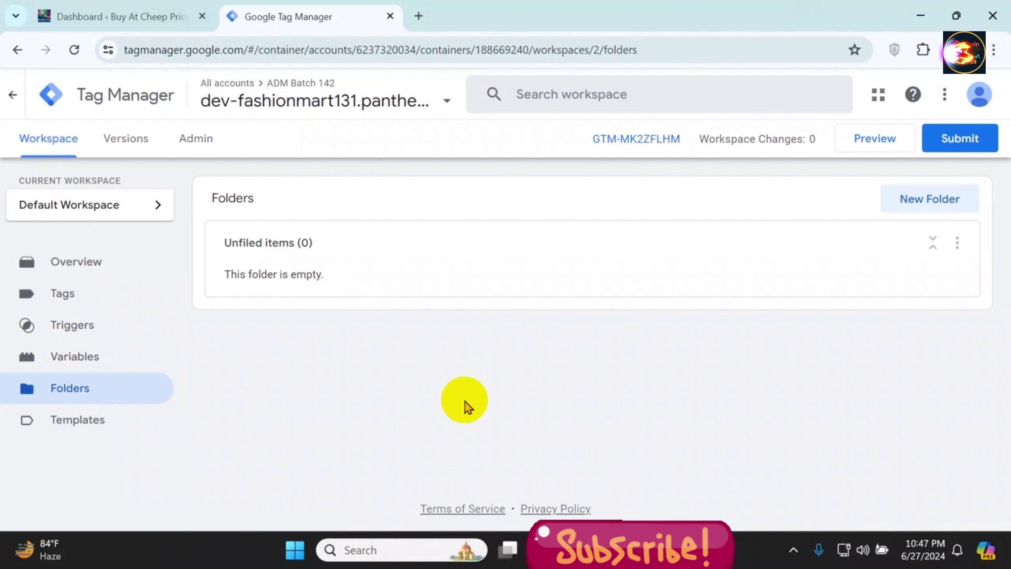
{"action": "left_click", "coordinate": [97, 10]}
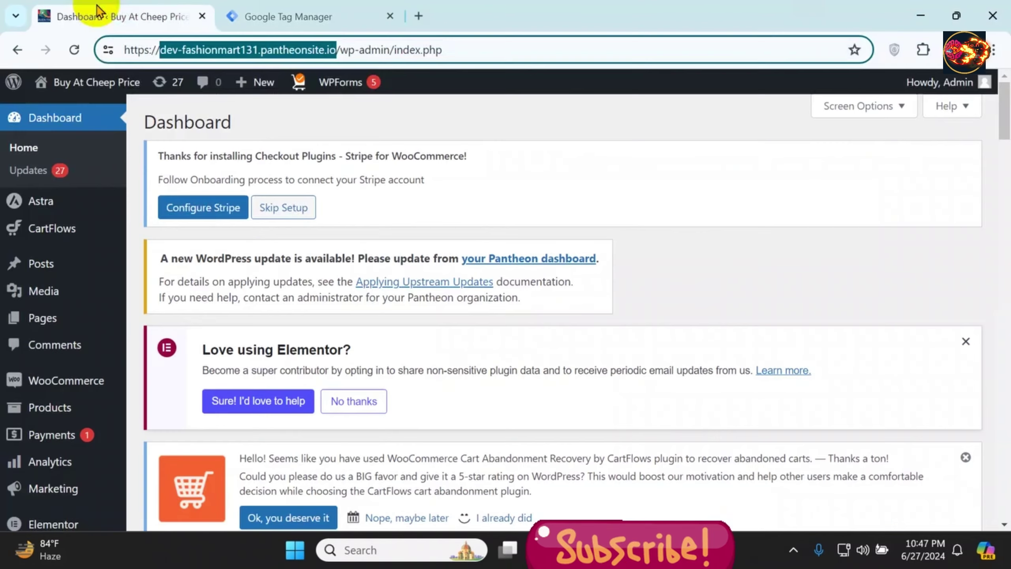
{"action": "mouse_move", "coordinate": [44, 82]}
{"action": "left_click", "coordinate": [66, 107]}
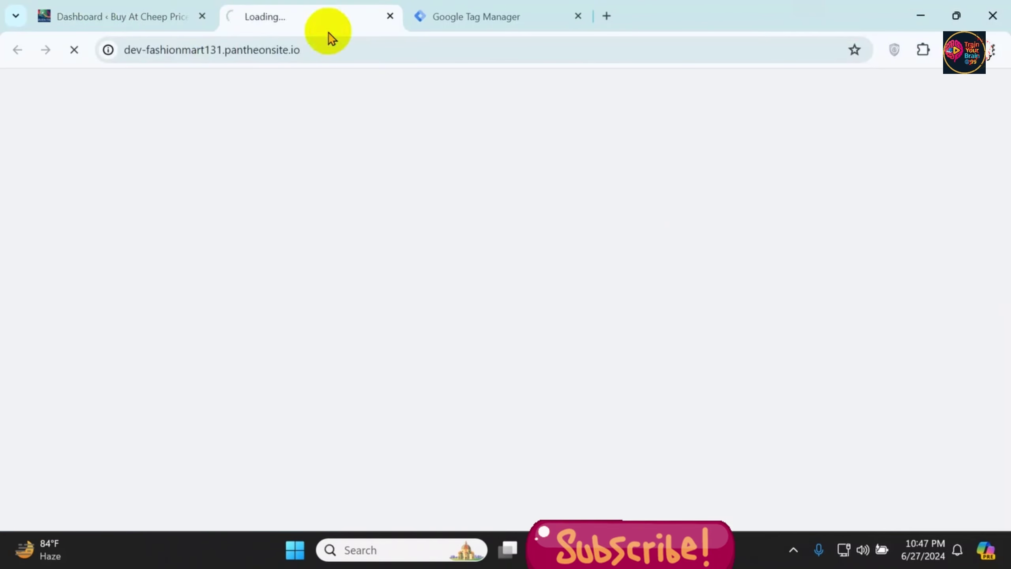
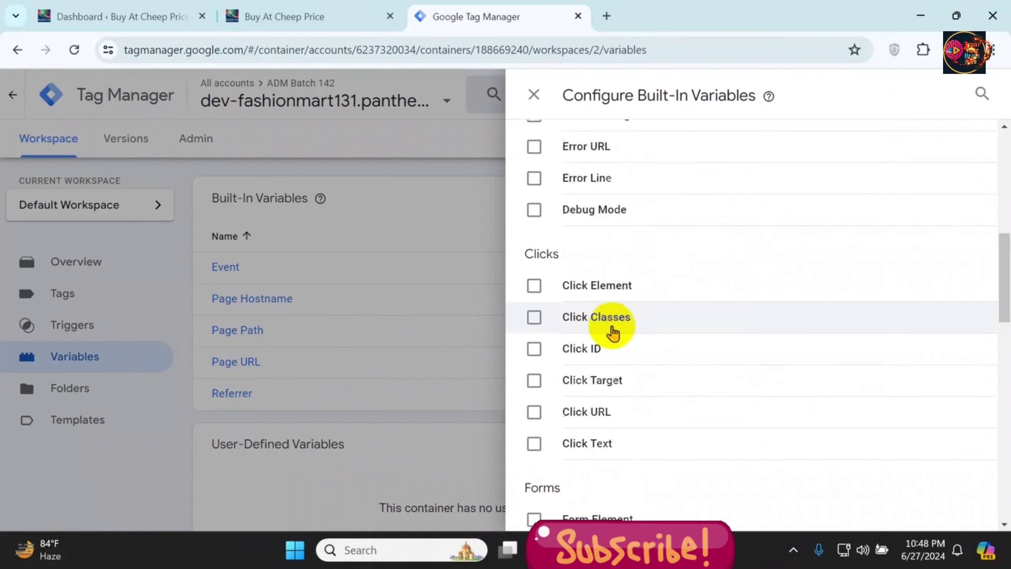
Close the built-in variable configuration, review the built-in and user-defined variable lists, and check the variable notes in Notepad
{"action": "left_click", "coordinate": [533, 94]}
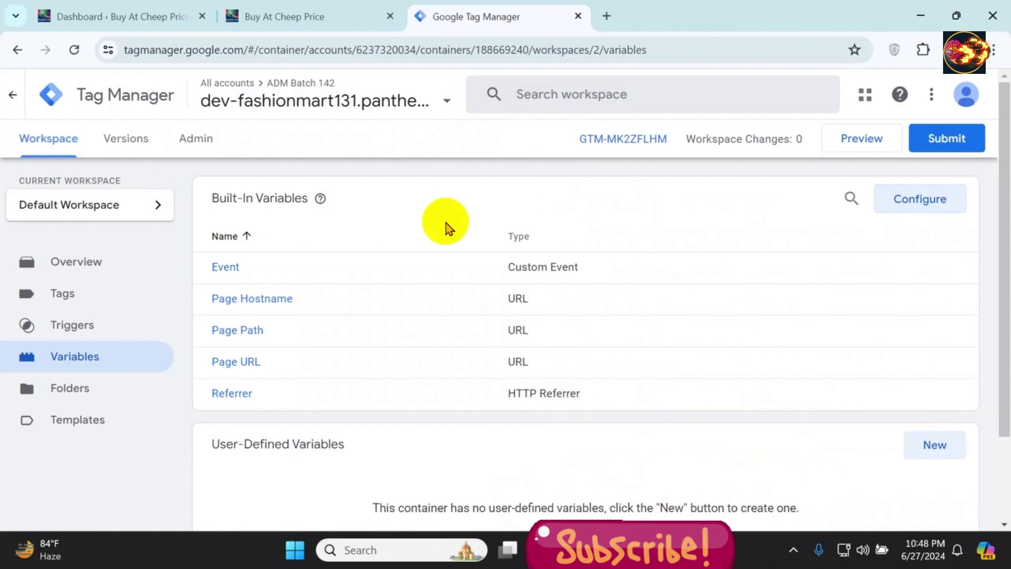
{"action": "scroll", "coordinate": [449, 228], "scroll_direction": "down", "scroll_amount": 3}
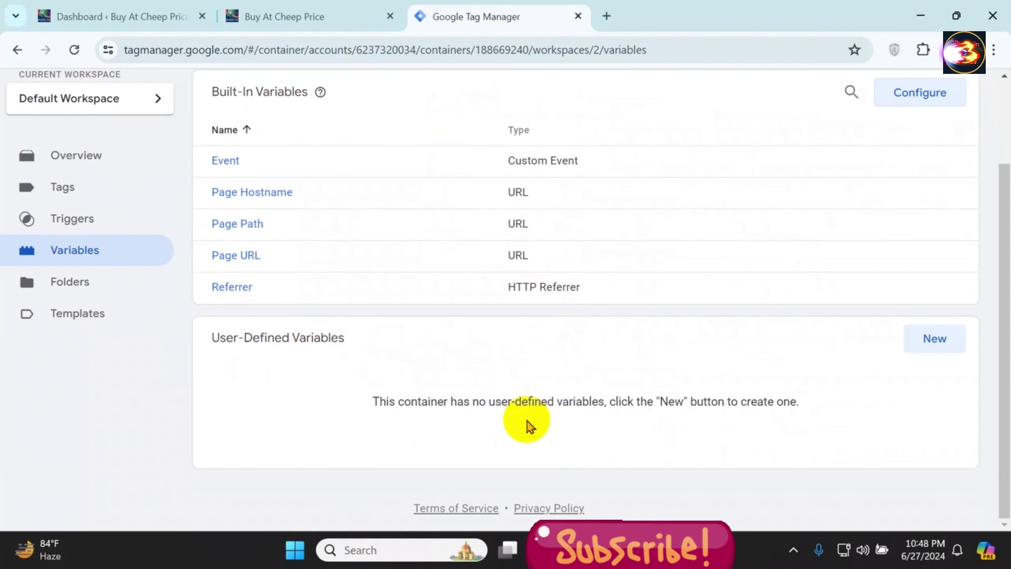
{"action": "scroll", "coordinate": [526, 426], "scroll_direction": "up", "scroll_amount": 3}
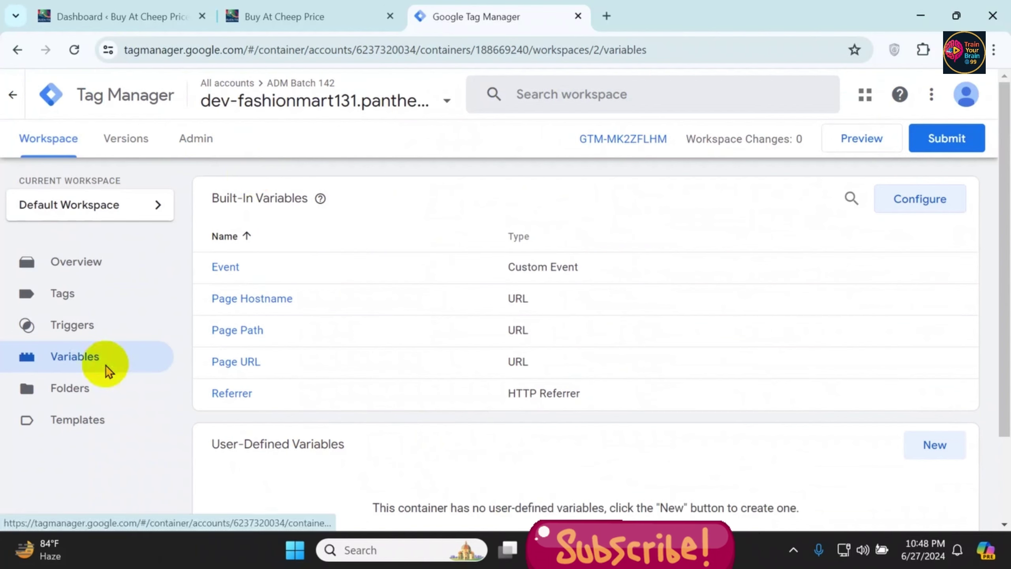
{"action": "key", "text": "alt+Tab"}
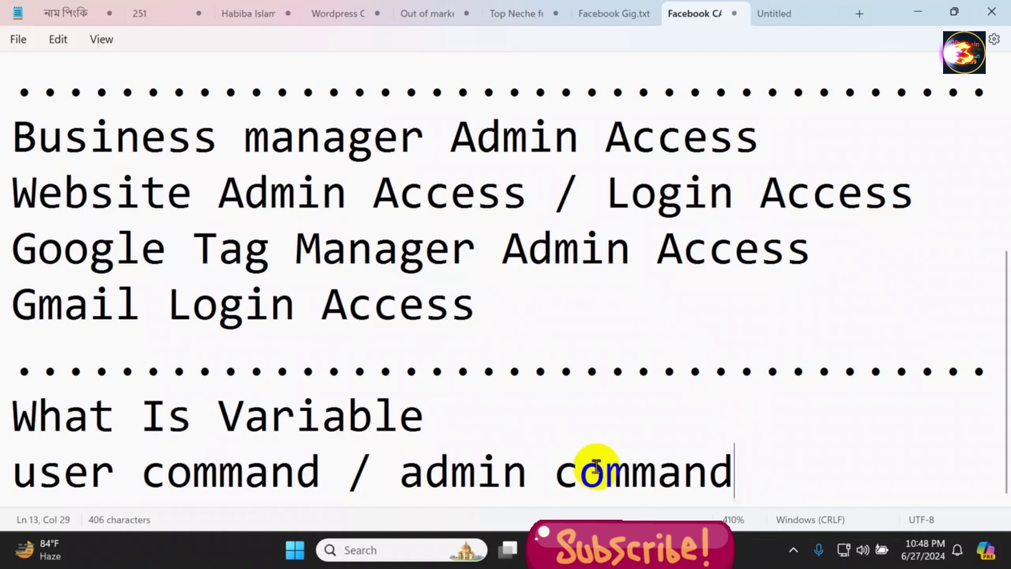
{"action": "key", "text": "alt+Tab"}
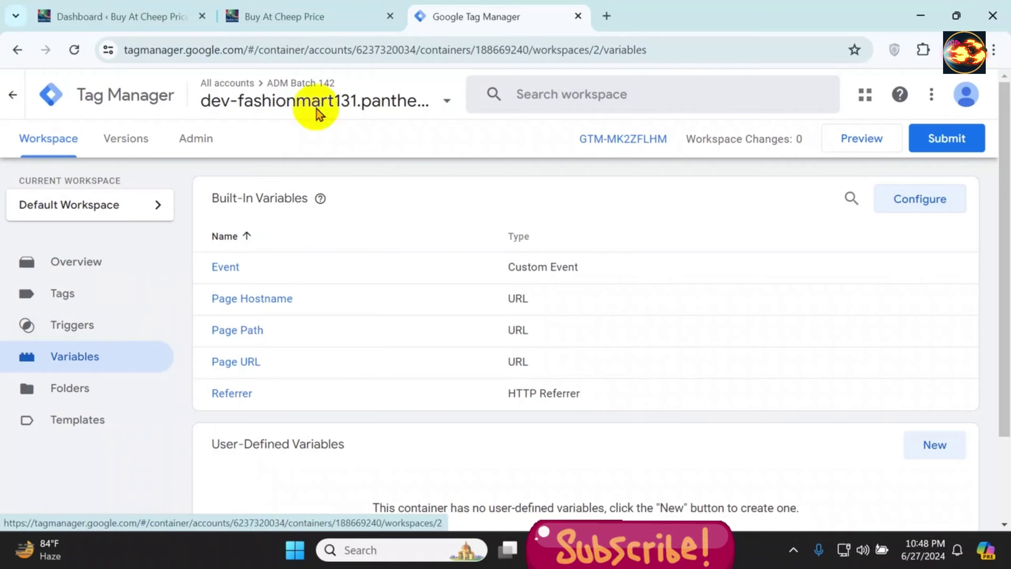
Examine the Fashion Mart home page in the browser, from the welcome banner and promotional offers down to the product listings
{"action": "left_click", "coordinate": [342, 21]}
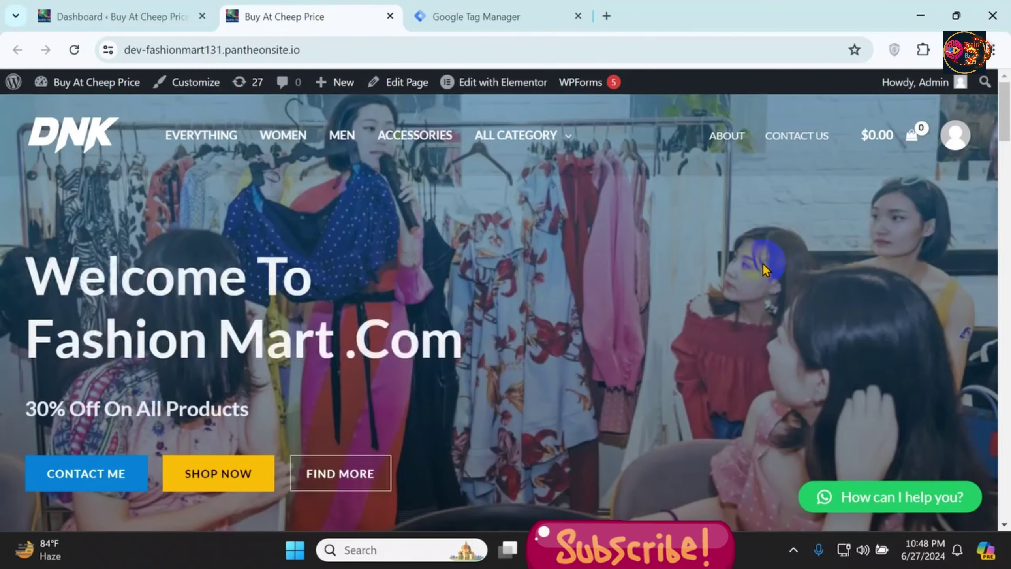
{"action": "scroll", "coordinate": [767, 267], "scroll_direction": "down", "scroll_amount": 5}
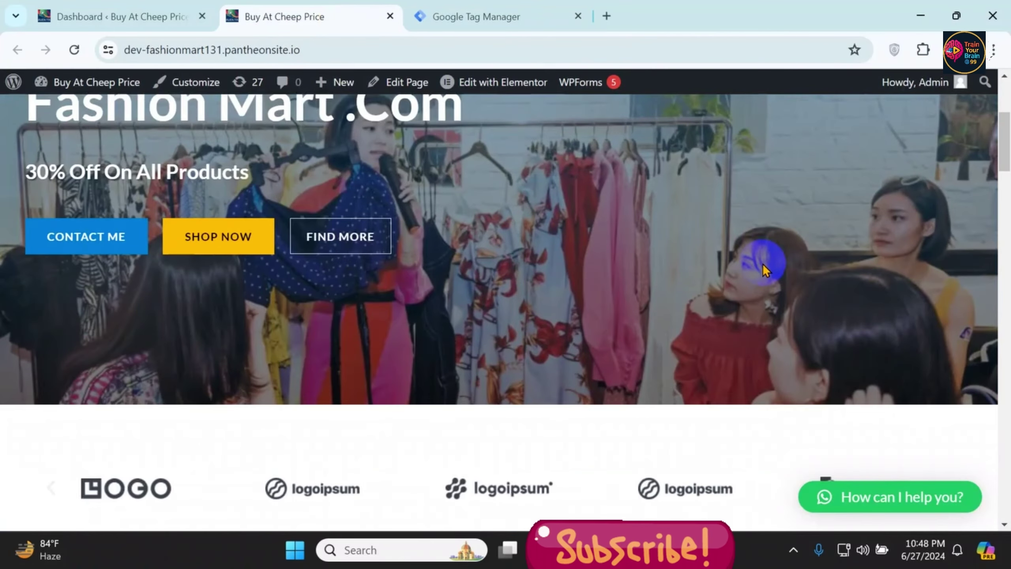
{"action": "scroll", "coordinate": [766, 269], "scroll_direction": "up", "scroll_amount": 5}
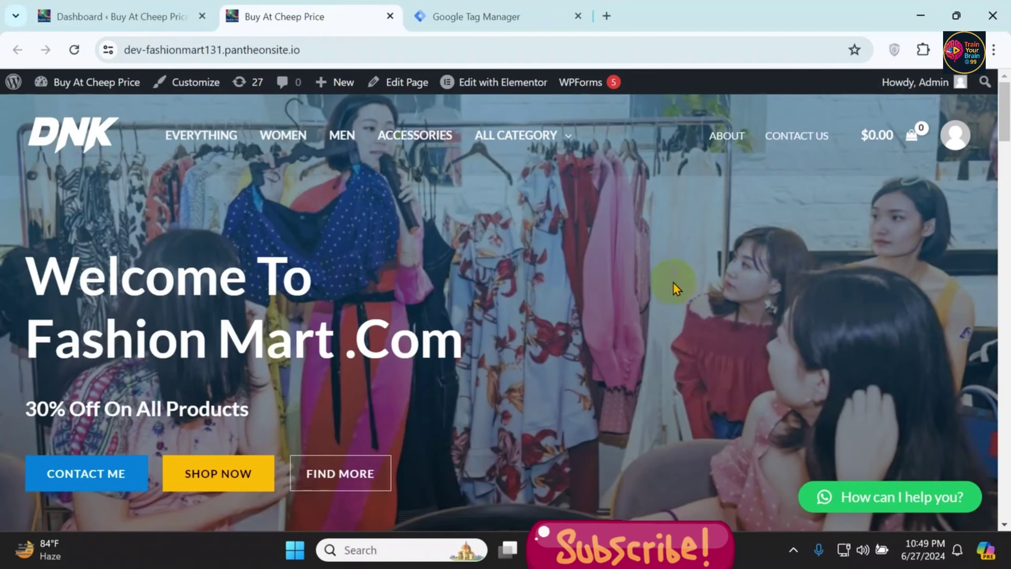
{"action": "scroll", "coordinate": [677, 285], "scroll_direction": "down", "scroll_amount": 10}
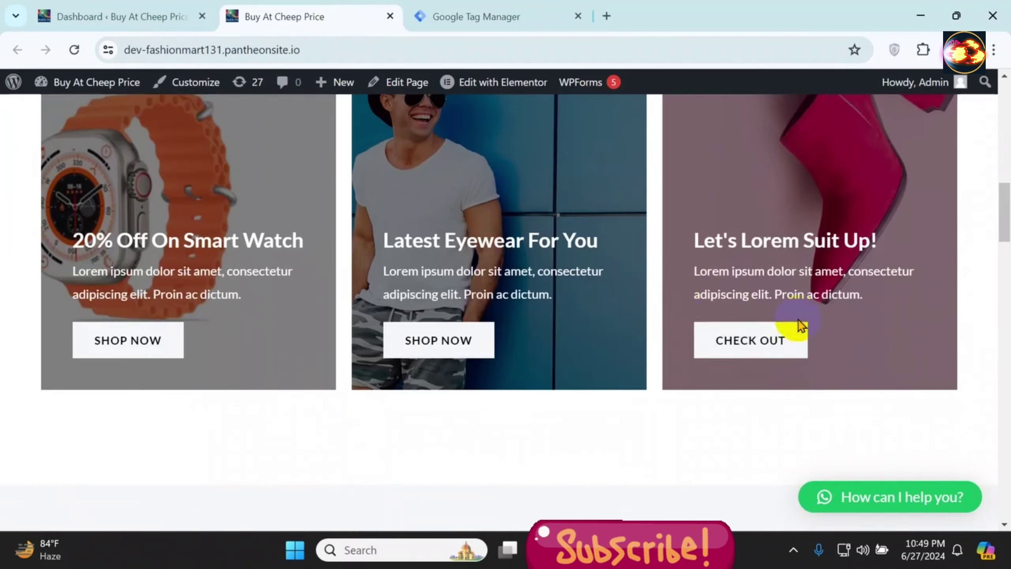
{"action": "scroll", "coordinate": [797, 327], "scroll_direction": "up", "scroll_amount": 5}
{"action": "scroll", "coordinate": [723, 324], "scroll_direction": "up", "scroll_amount": 5}
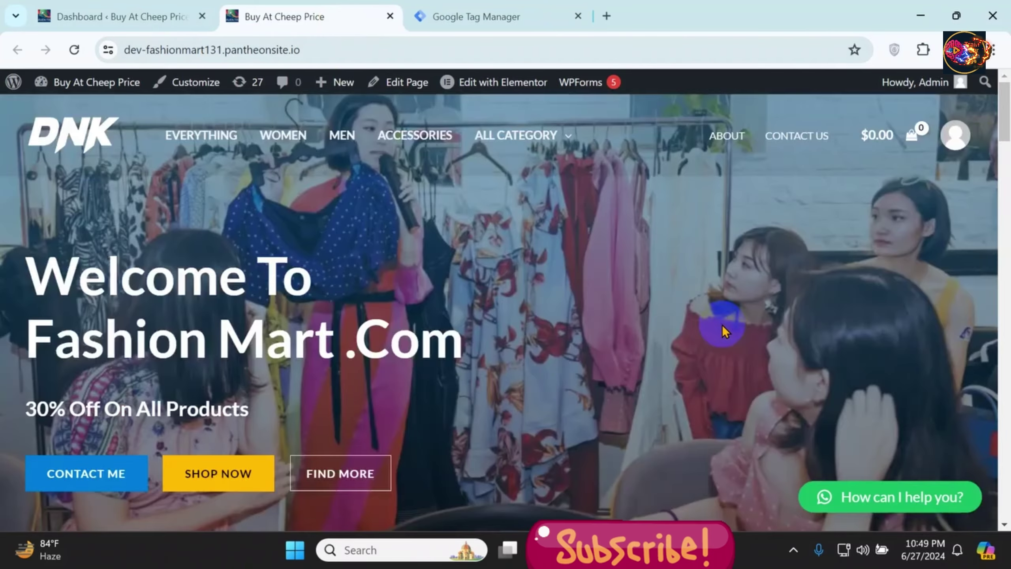
{"action": "scroll", "coordinate": [727, 318], "scroll_direction": "down", "scroll_amount": 8}
{"action": "scroll", "coordinate": [727, 318], "scroll_direction": "down", "scroll_amount": 8}
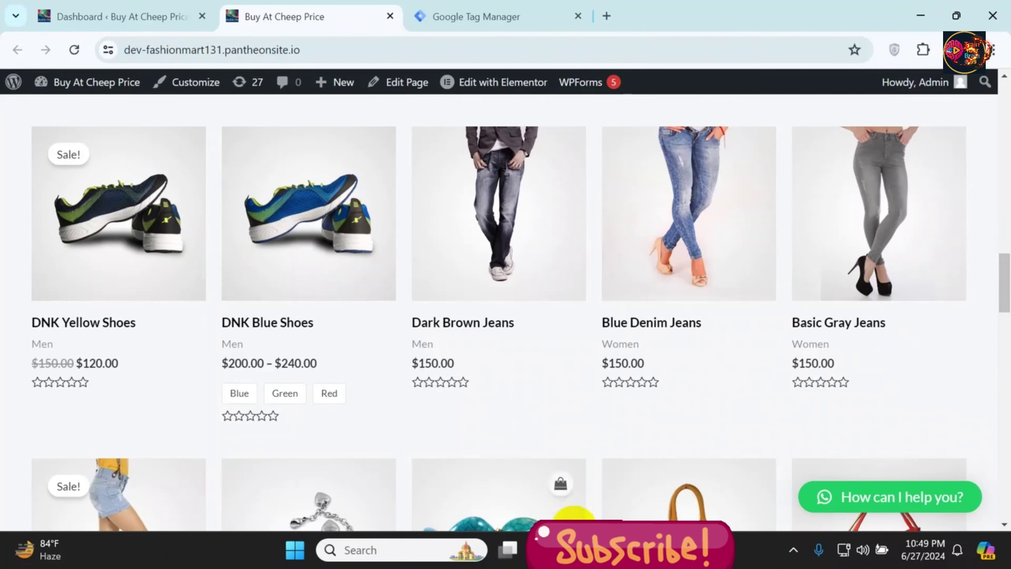
Switch to the Notepad notes and add the line "Event" below "user command / admin command", leaving a blank line between
{"action": "key", "text": "alt+Tab"}
{"action": "key", "text": "Return"}
{"action": "key", "text": "Return"}
{"action": "type", "text": "Event"}
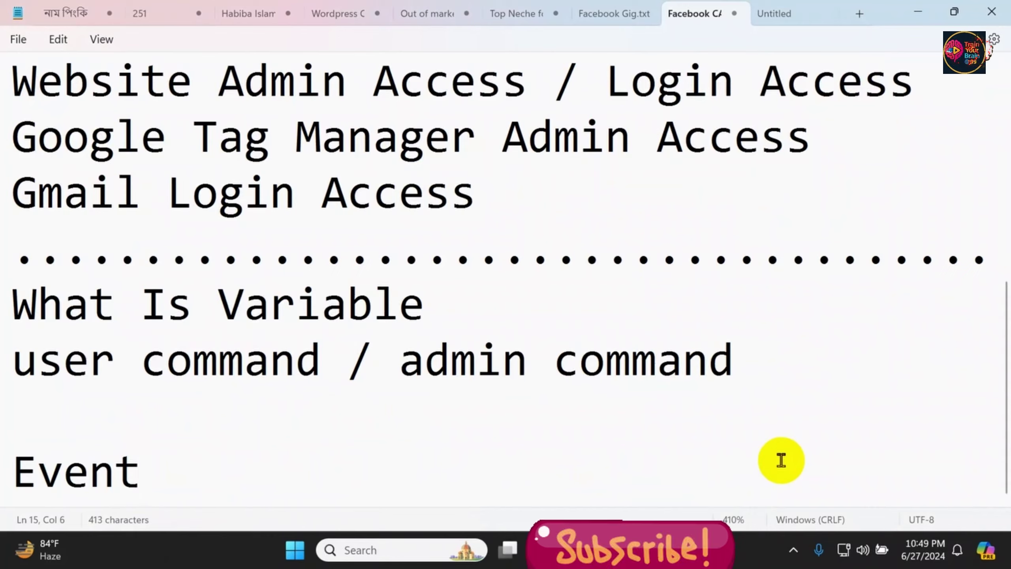
Switch to Chrome and compare the Tag Manager workspace's tags, triggers and variables with the product listings on the storefront
{"action": "left_click", "coordinate": [729, 550]}
{"action": "left_click", "coordinate": [457, 16]}
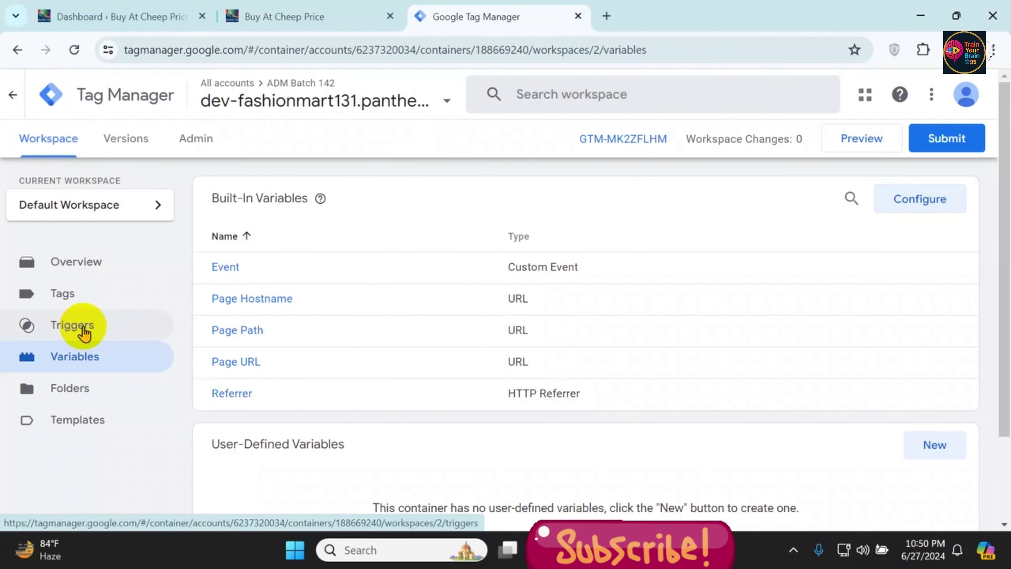
{"action": "left_click", "coordinate": [360, 14]}
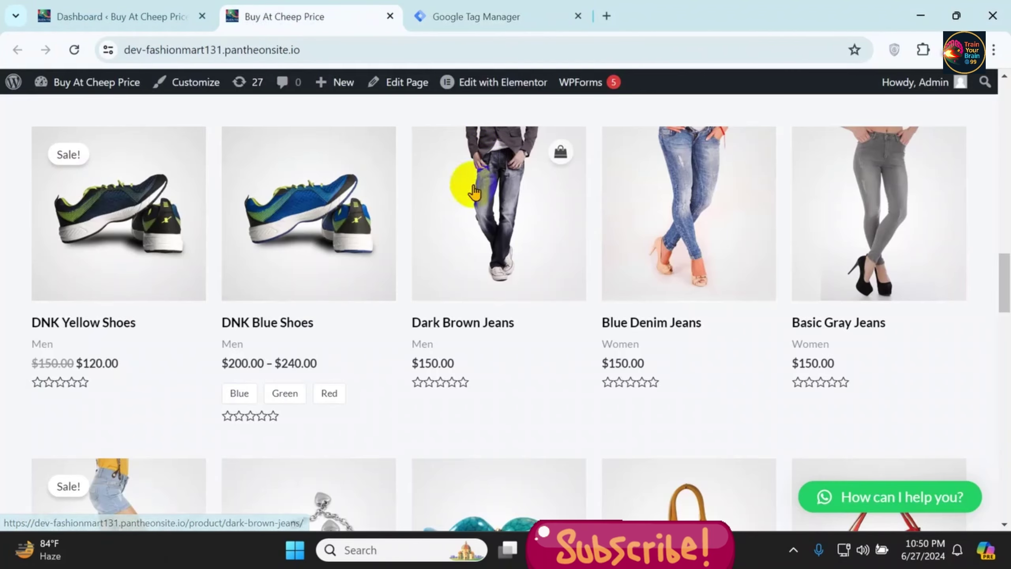
{"action": "left_click", "coordinate": [523, 22]}
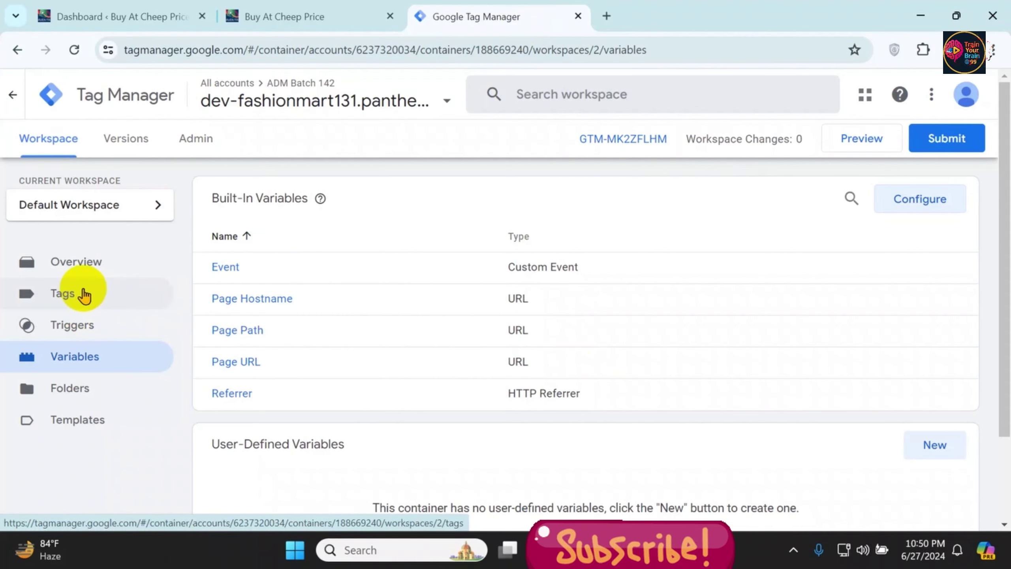
{"action": "left_click", "coordinate": [284, 17]}
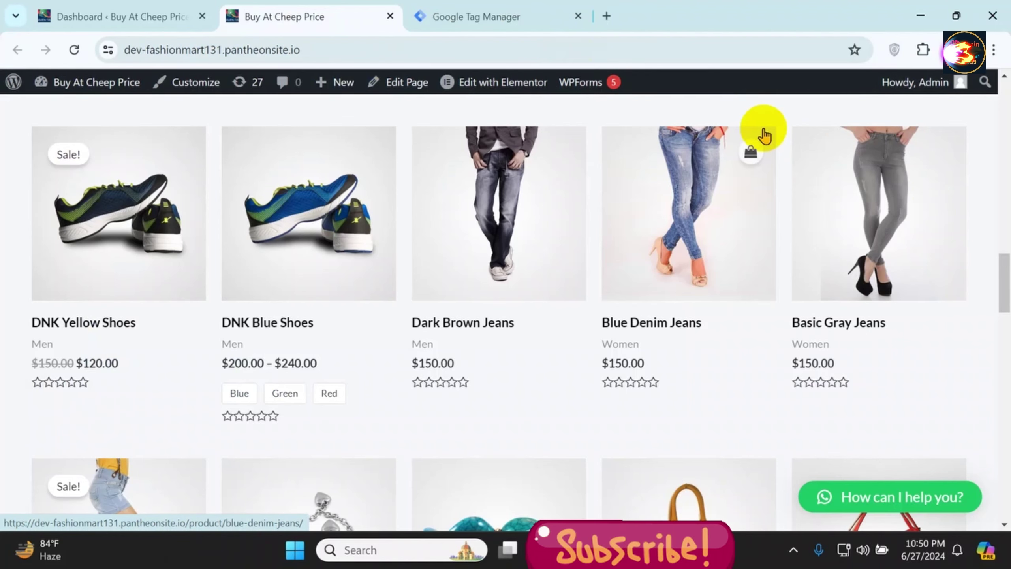
{"action": "left_click", "coordinate": [538, 16]}
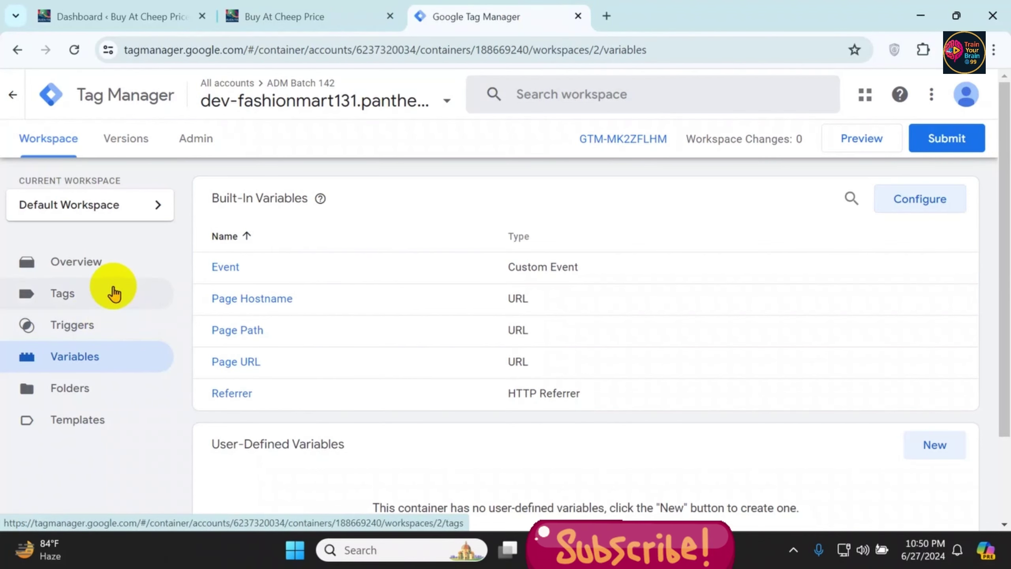
{"action": "left_click", "coordinate": [283, 16]}
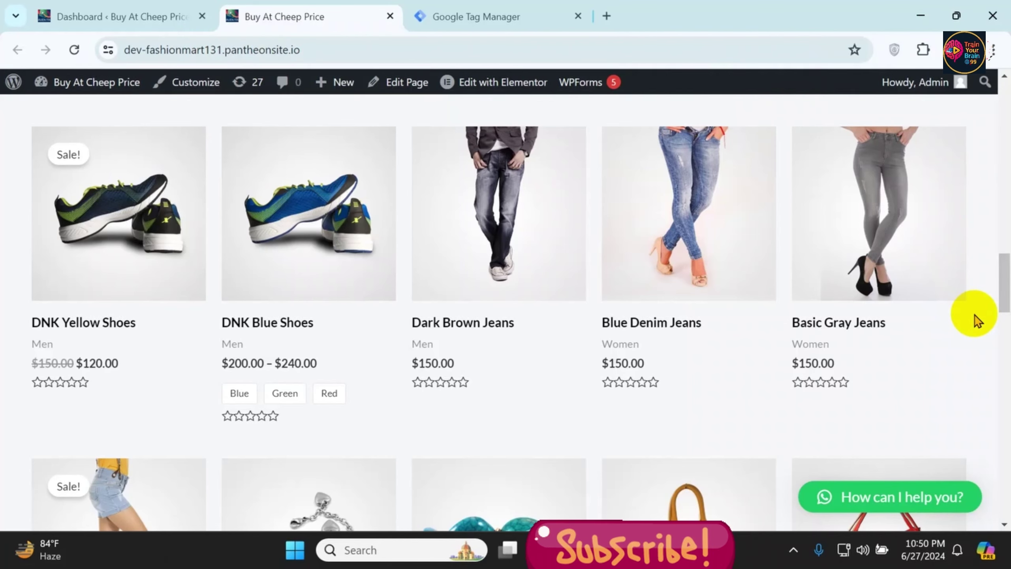
{"action": "left_click", "coordinate": [525, 16]}
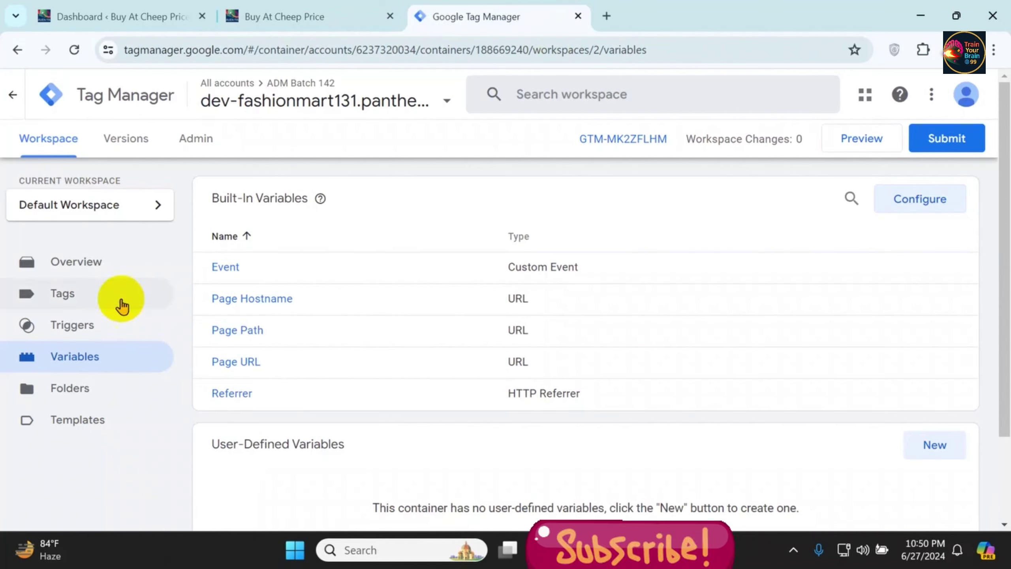
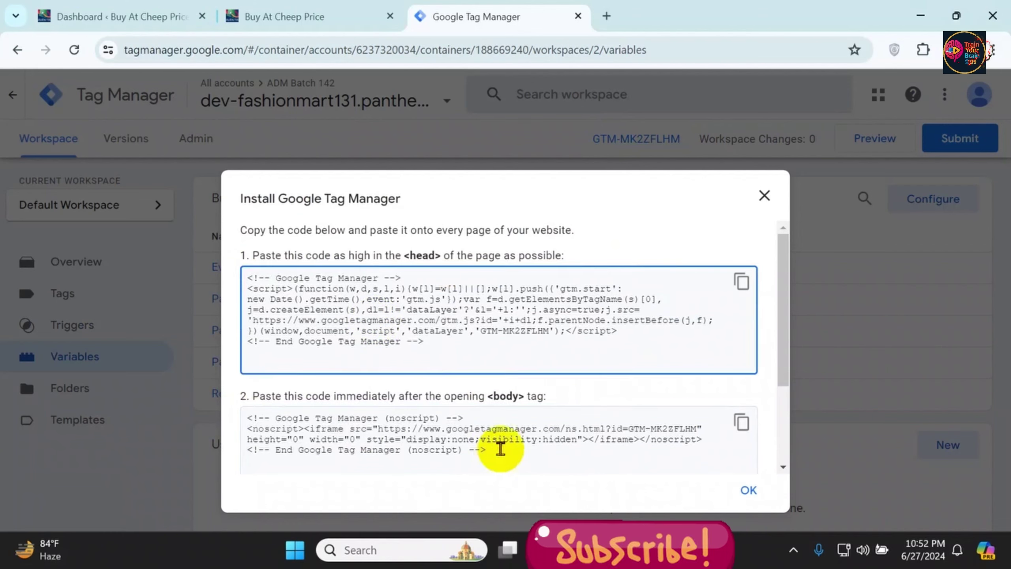
Switch to Notepad and review the "1. Manually" option and the "Facebook Pixel Setup Dynamically" line in the notes
{"action": "left_click", "coordinate": [577, 543]}
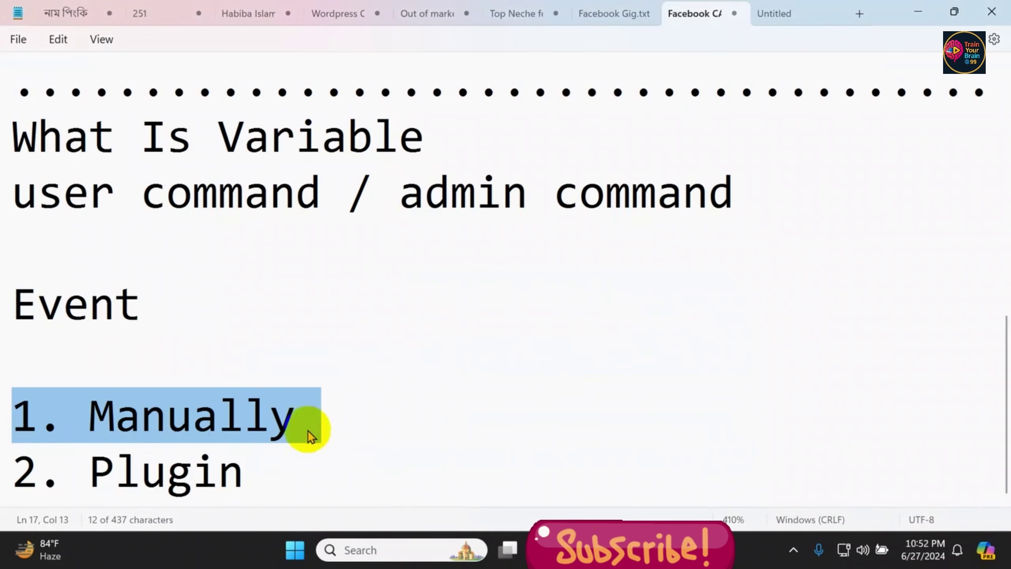
{"action": "left_click_drag", "start_coordinate": [326, 419], "coordinate": [1, 402]}
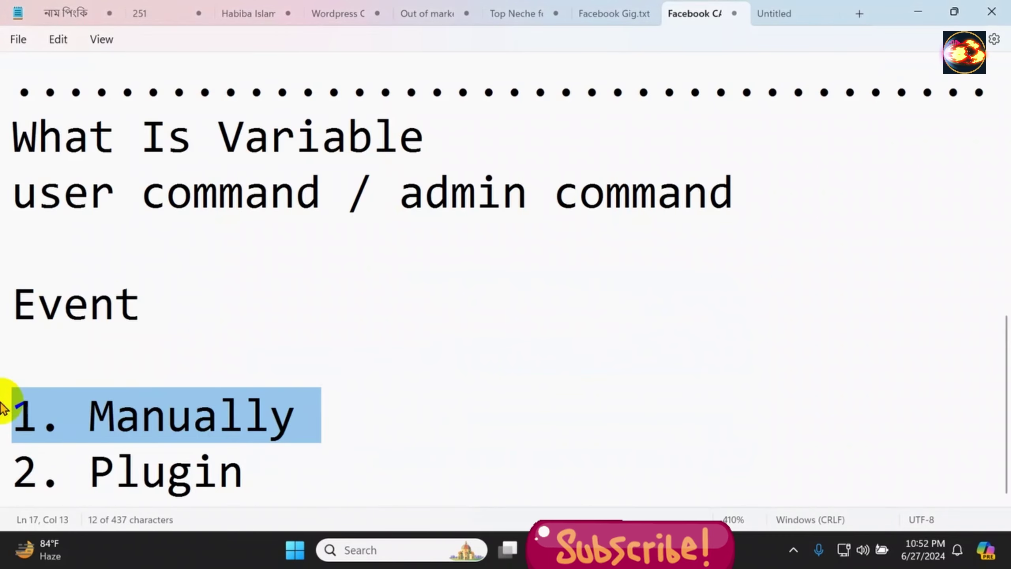
{"action": "scroll", "coordinate": [616, 368], "scroll_direction": "up", "scroll_amount": 5}
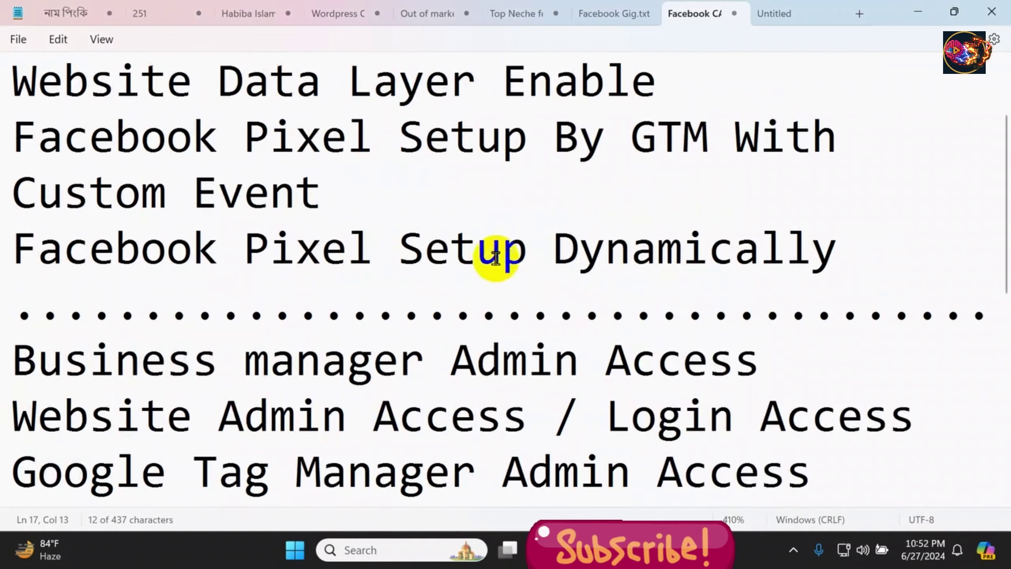
{"action": "left_click_drag", "start_coordinate": [555, 249], "coordinate": [841, 249]}
{"action": "scroll", "coordinate": [566, 294], "scroll_direction": "down", "scroll_amount": 2}
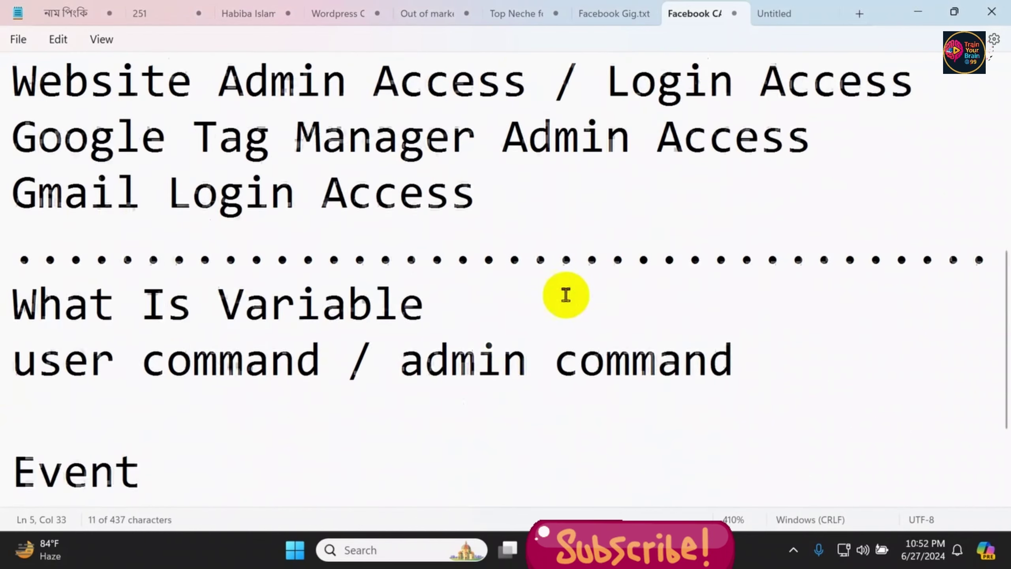
{"action": "scroll", "coordinate": [426, 395], "scroll_direction": "down", "scroll_amount": 2}
{"action": "left_click_drag", "start_coordinate": [313, 422], "coordinate": [19, 420]}
Add a dotted separator line below "Event" in the notes
{"action": "left_click", "coordinate": [154, 306]}
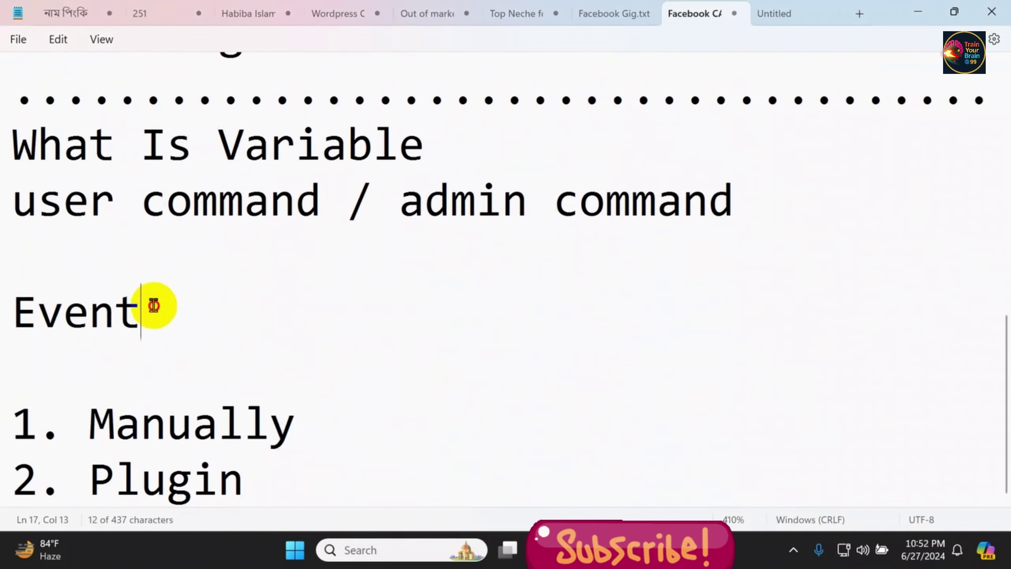
{"action": "key", "text": "Return"}
{"action": "type", "text": "......................................."}
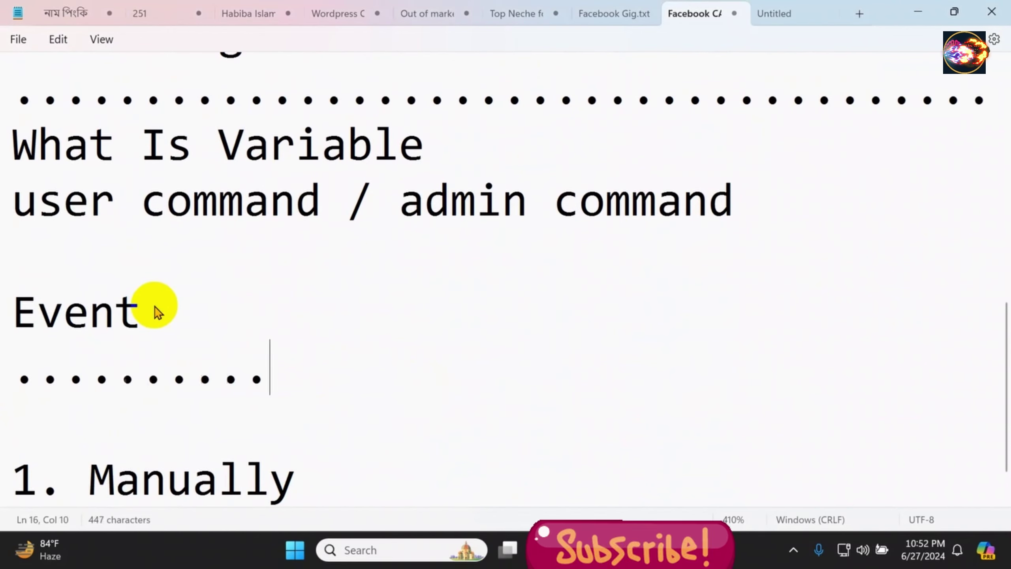
{"action": "key", "text": "BackSpace"}
{"action": "key", "text": "BackSpace"}
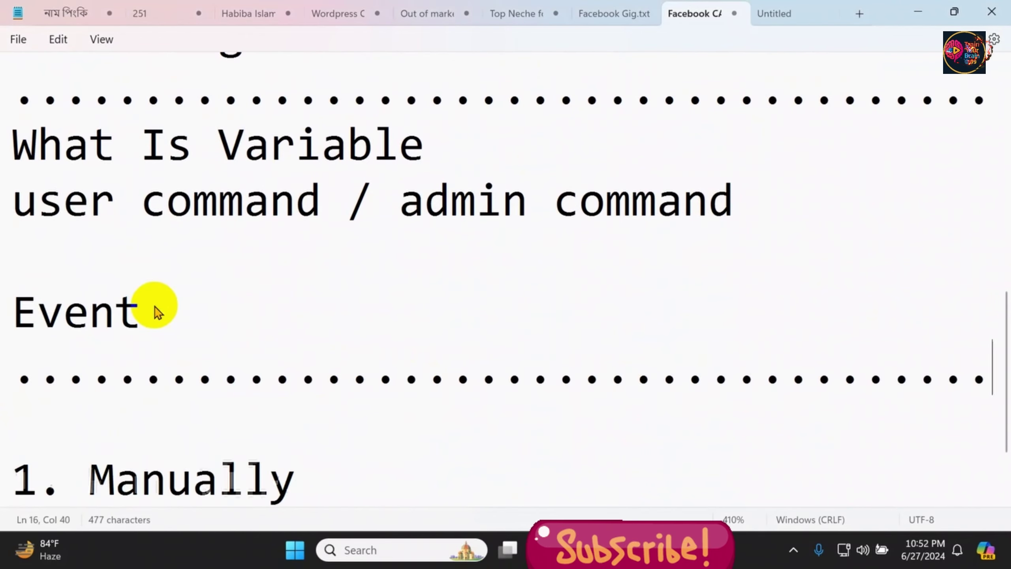
Highlight the "2. Plugin" line in the notes and place the text cursor at its end
{"action": "scroll", "coordinate": [259, 306], "scroll_direction": "down", "scroll_amount": 1}
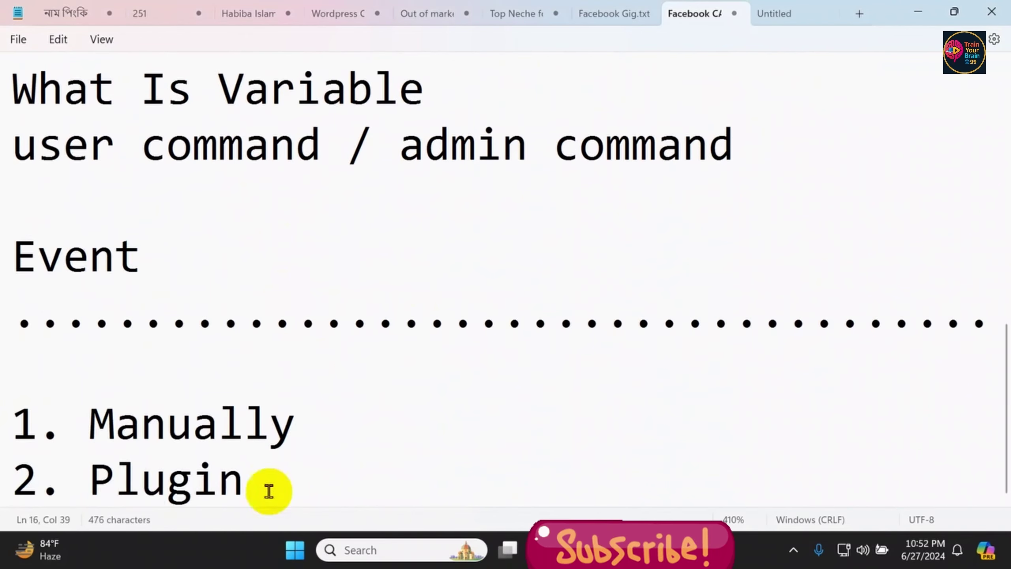
{"action": "left_click_drag", "start_coordinate": [267, 485], "coordinate": [3, 487]}
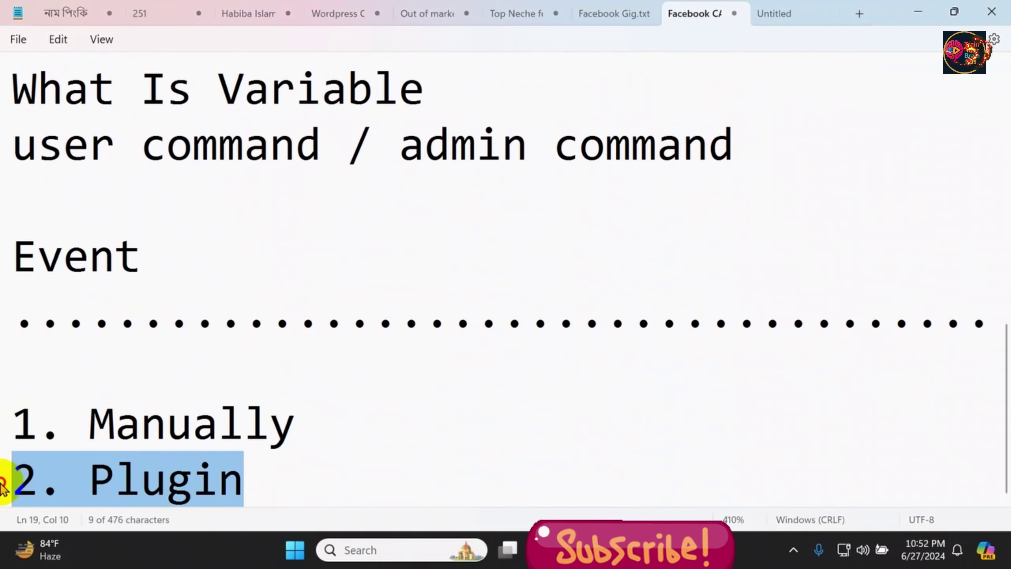
{"action": "left_click", "coordinate": [285, 476]}
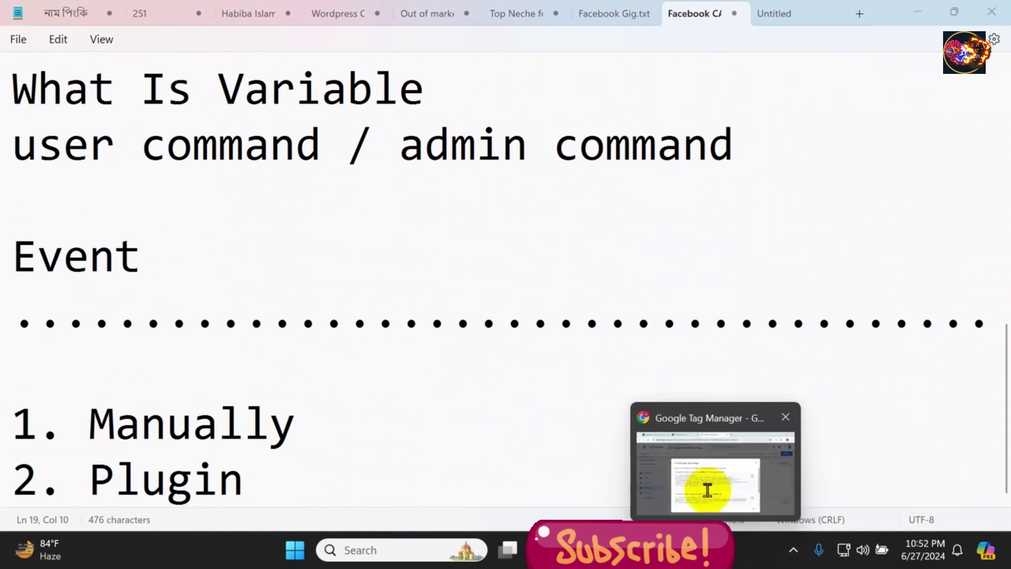
Switch to Chrome, close the Google Tag Manager installation code and examine the container ID
{"action": "left_click", "coordinate": [707, 485]}
{"action": "left_click", "coordinate": [764, 195]}
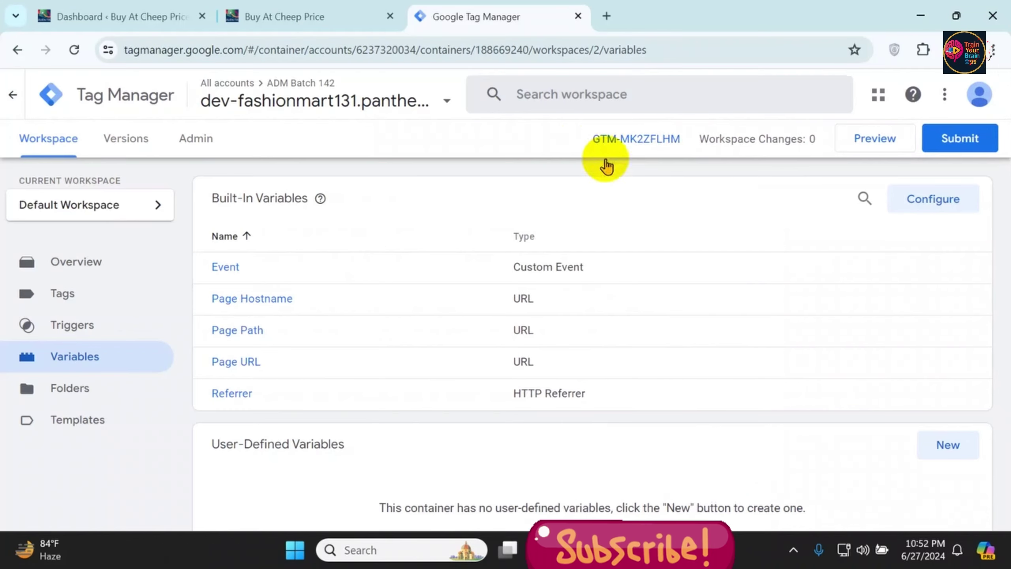
{"action": "left_click_drag", "start_coordinate": [573, 138], "coordinate": [660, 169]}
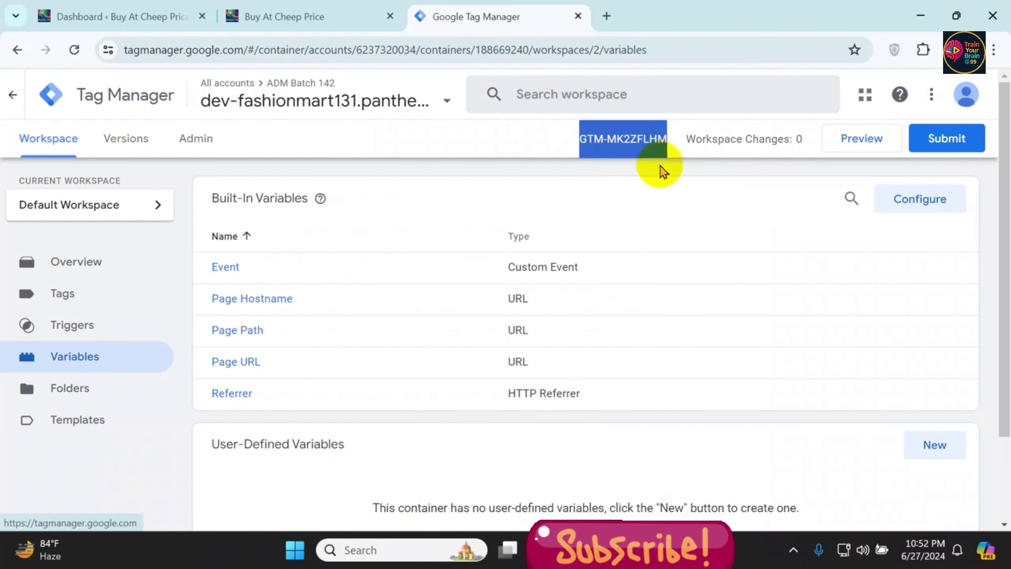
{"action": "left_click", "coordinate": [616, 190]}
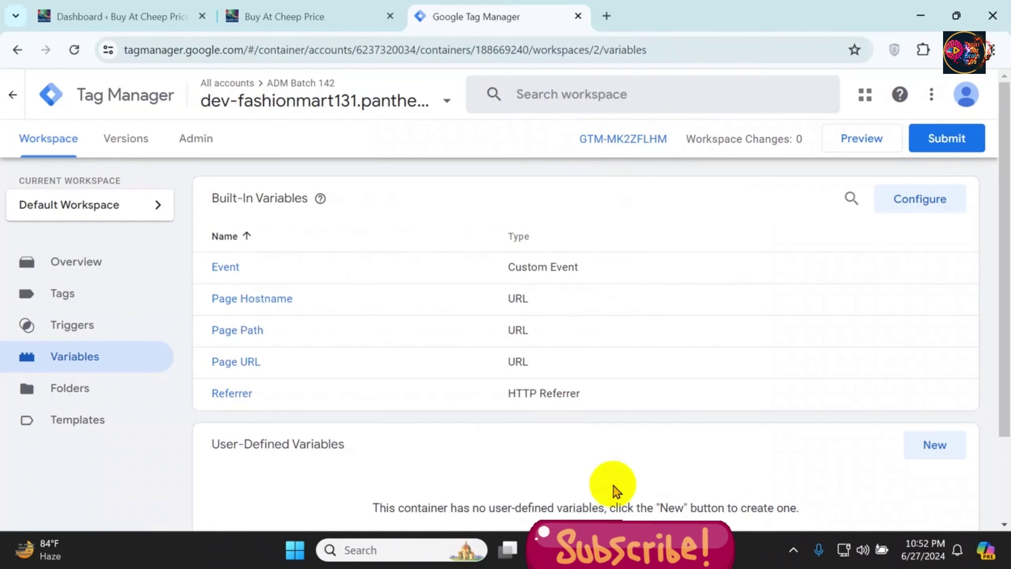
Switch to Notepad and append "> GTM4WP" to the "2. Plugin" line
{"action": "left_click", "coordinate": [576, 550]}
{"action": "type", "text": ">"}
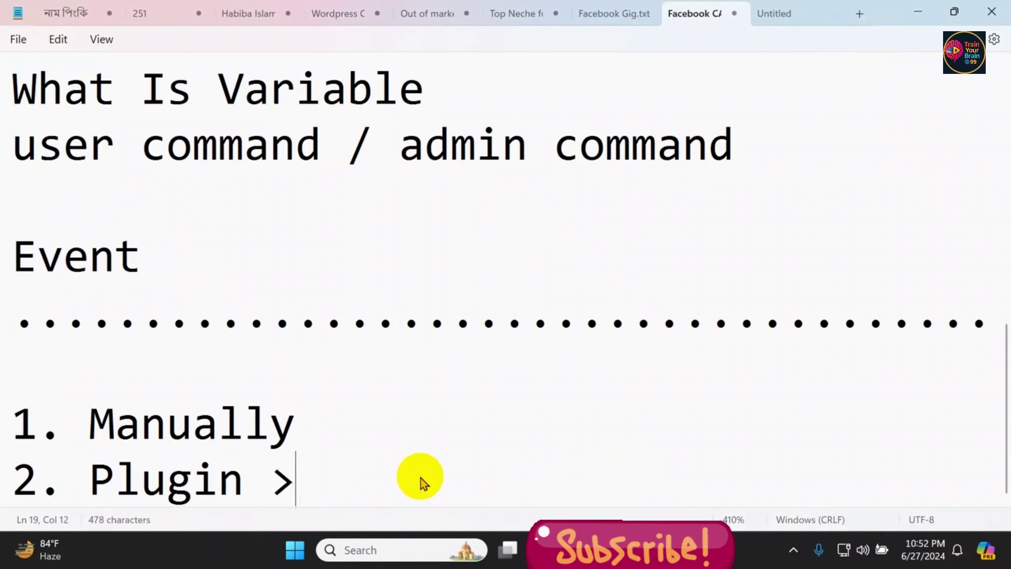
{"action": "type", "text": " GT"}
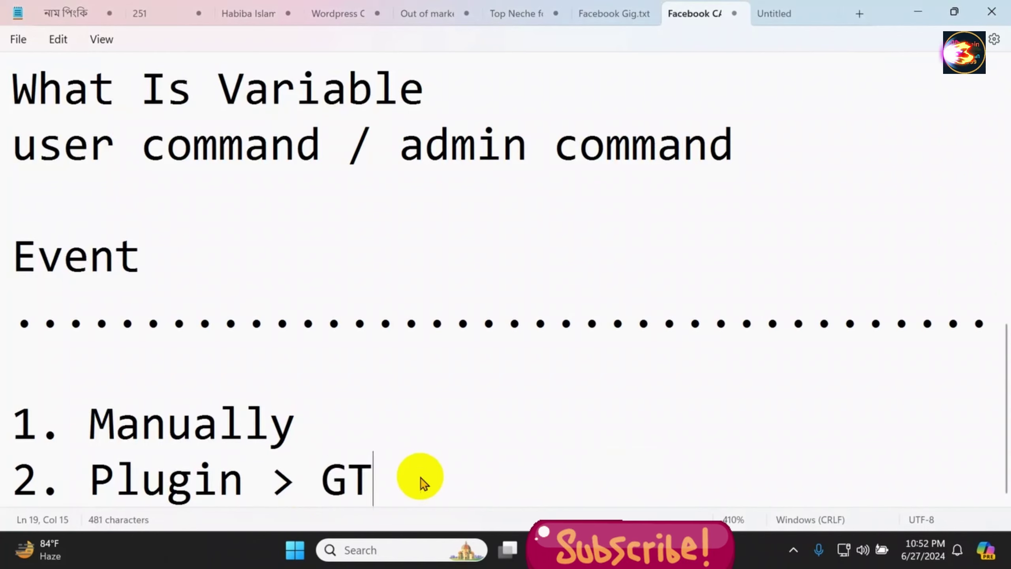
{"action": "type", "text": "M4WP"}
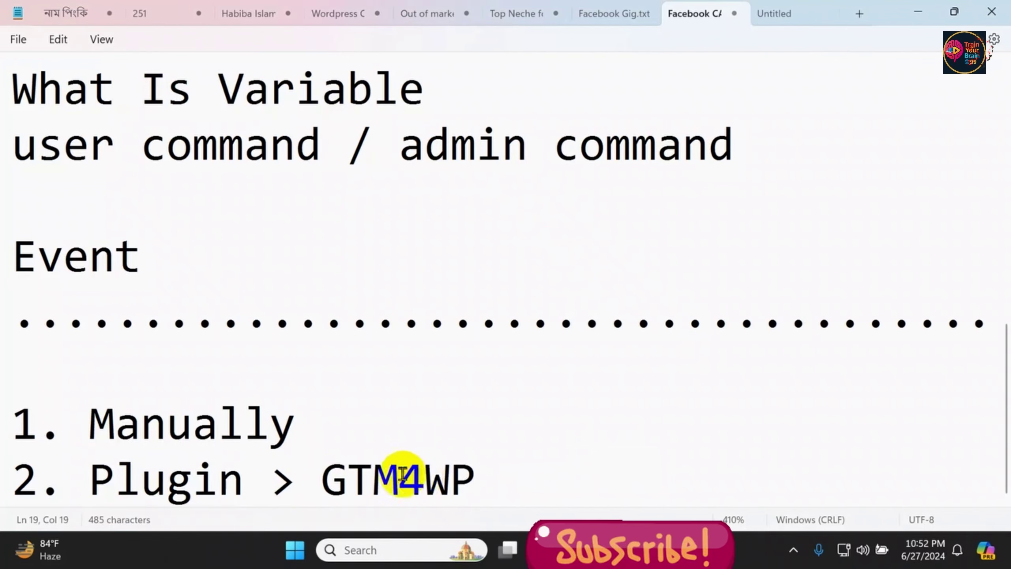
{"action": "left_click_drag", "start_coordinate": [318, 480], "coordinate": [475, 484]}
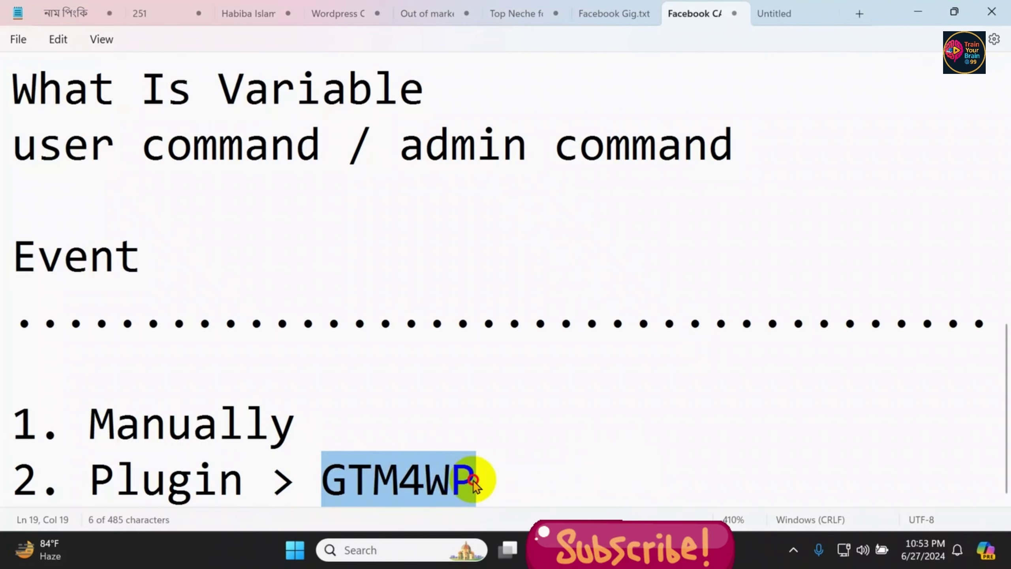
{"action": "left_click", "coordinate": [665, 502]}
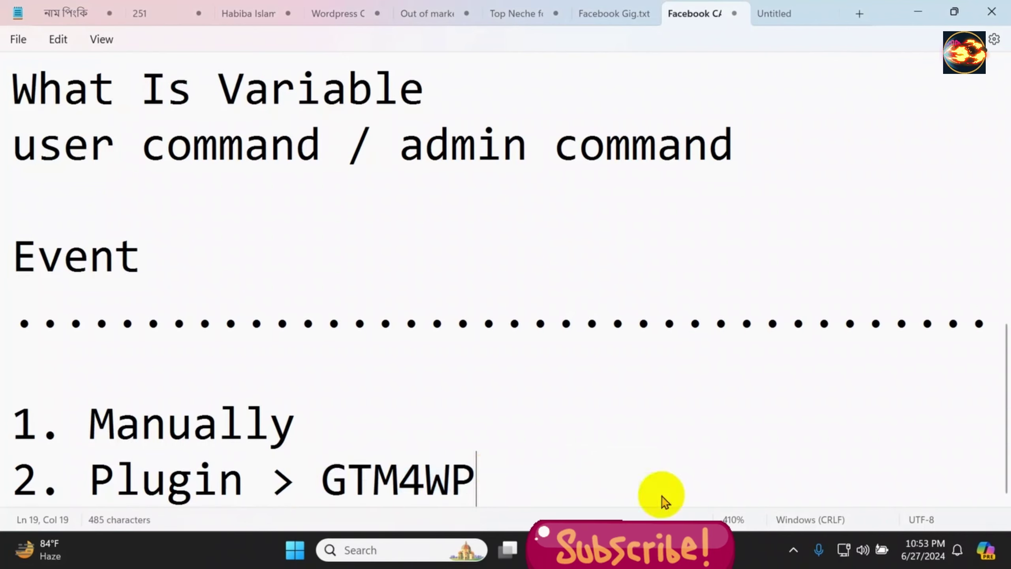
Switch to Chrome and open the page for adding a new plugin from the WordPress dashboard
{"action": "key", "text": "alt+Tab"}
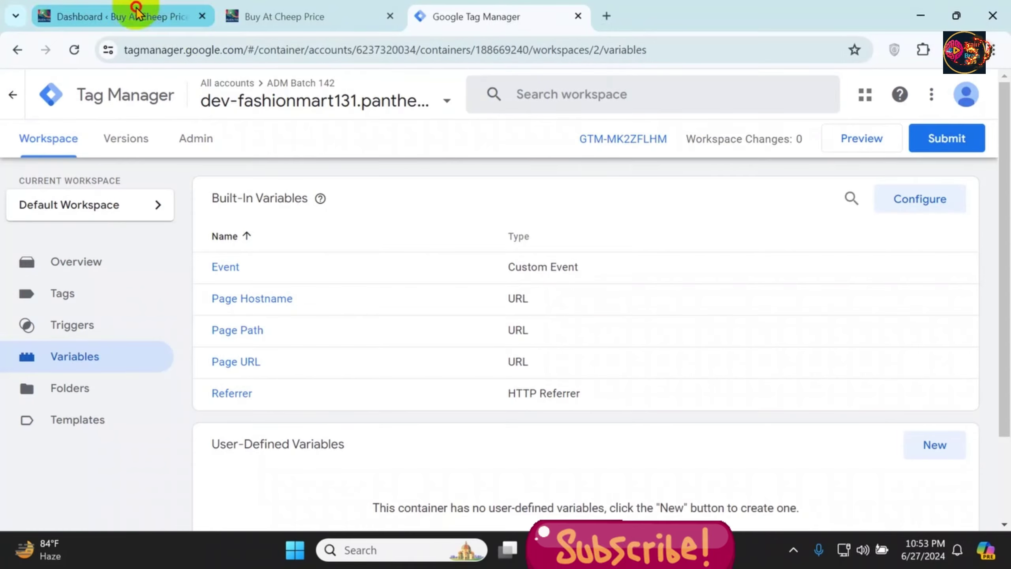
{"action": "left_click", "coordinate": [124, 13]}
{"action": "scroll", "coordinate": [153, 406], "scroll_direction": "down", "scroll_amount": 5}
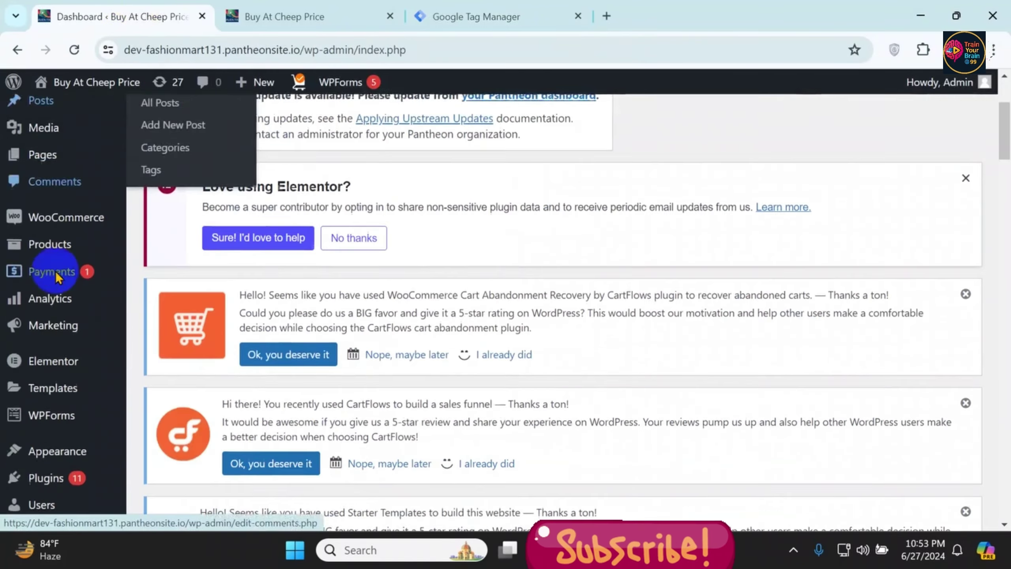
{"action": "mouse_move", "coordinate": [54, 402]}
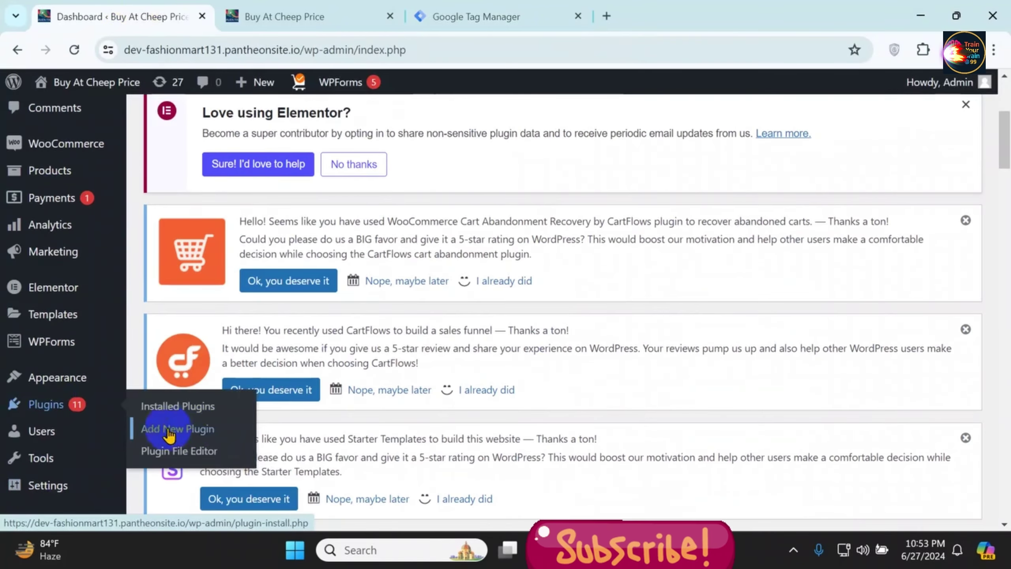
Copy "GTM4WP" from the Notepad notes and search for it among the WordPress plugins in Chrome
{"action": "key", "text": "alt+Tab"}
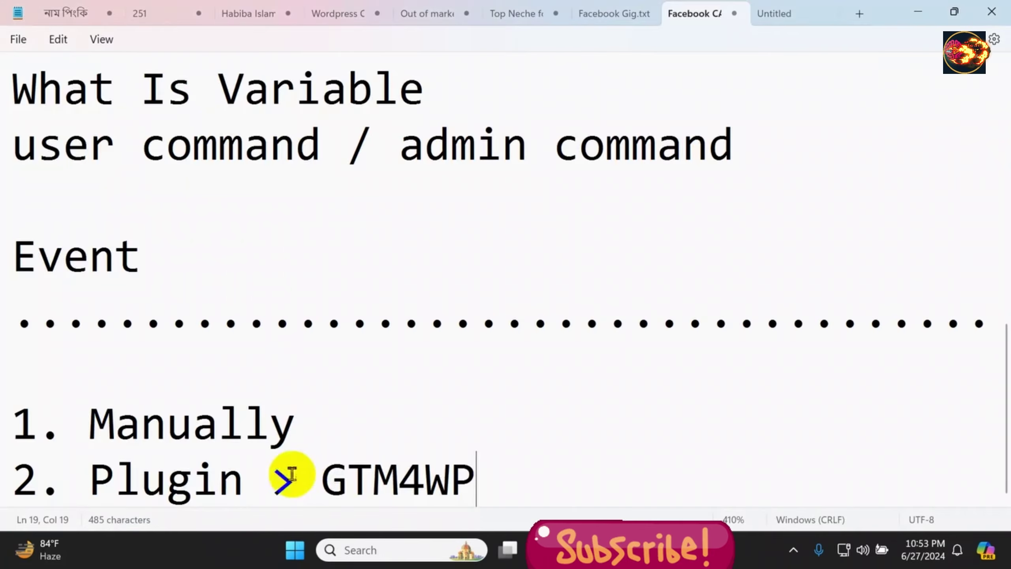
{"action": "left_click_drag", "start_coordinate": [321, 478], "coordinate": [486, 479]}
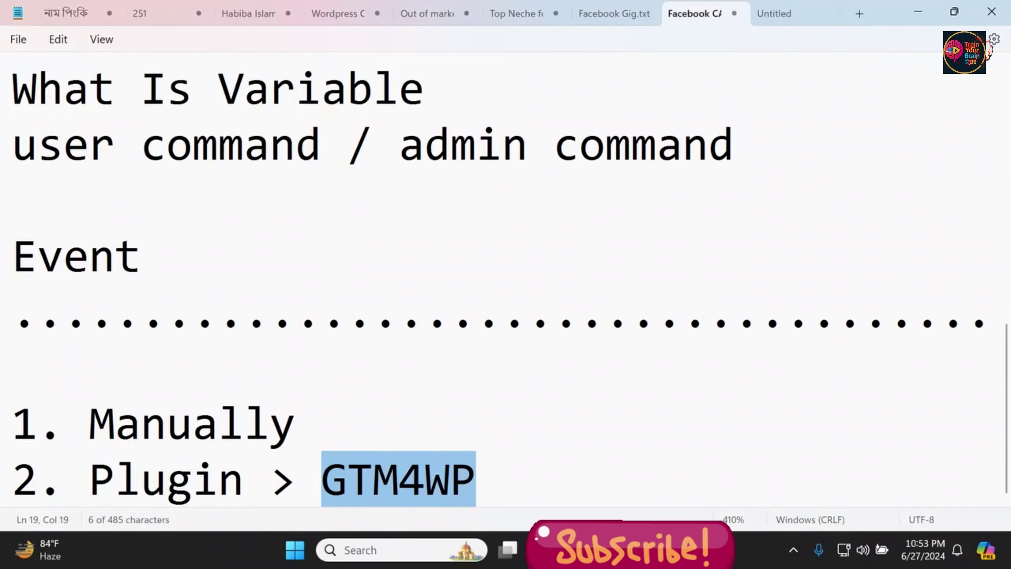
{"action": "key", "text": "alt+Tab"}
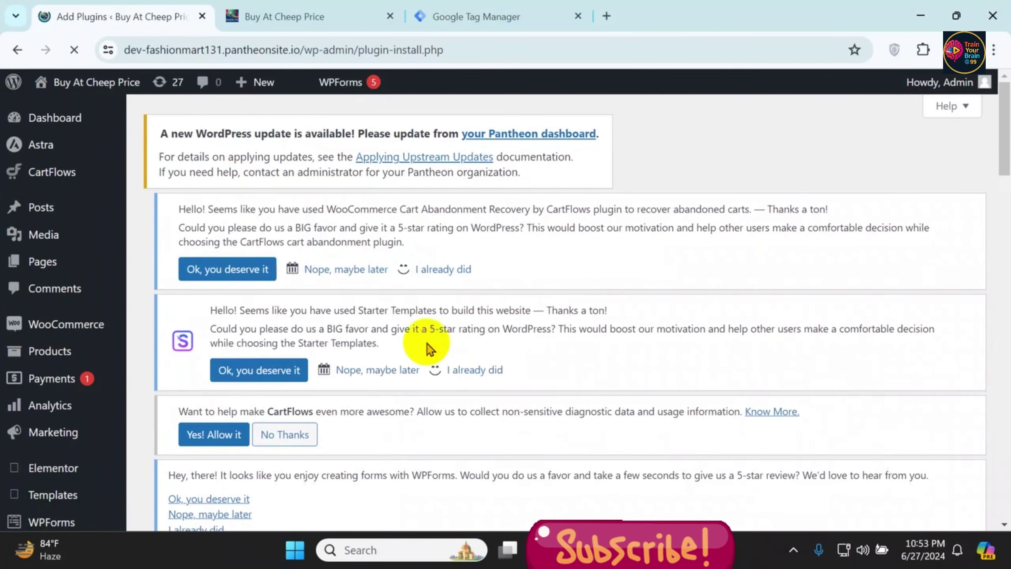
{"action": "scroll", "coordinate": [494, 350], "scroll_direction": "down", "scroll_amount": 5}
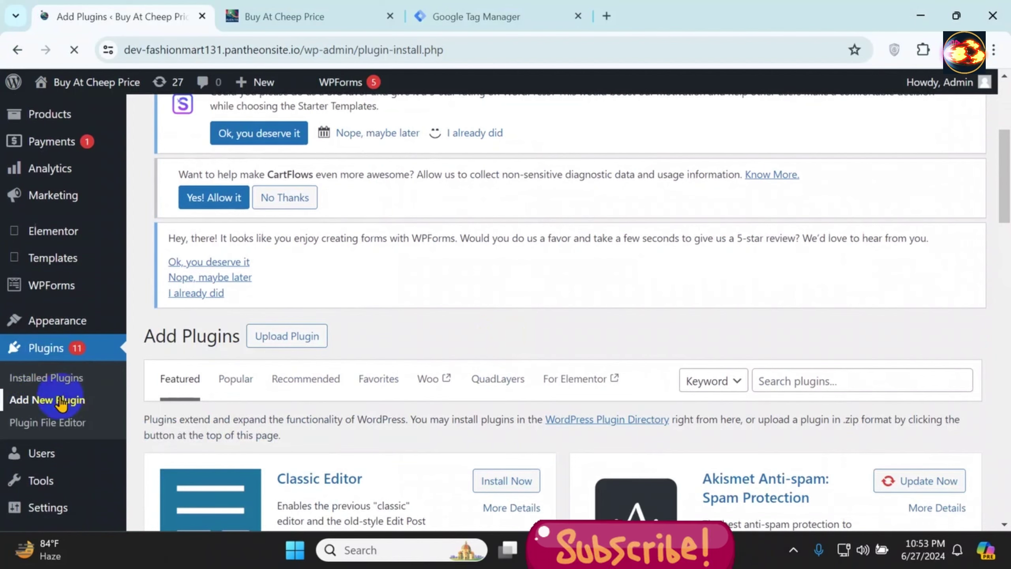
{"action": "left_click", "coordinate": [823, 385]}
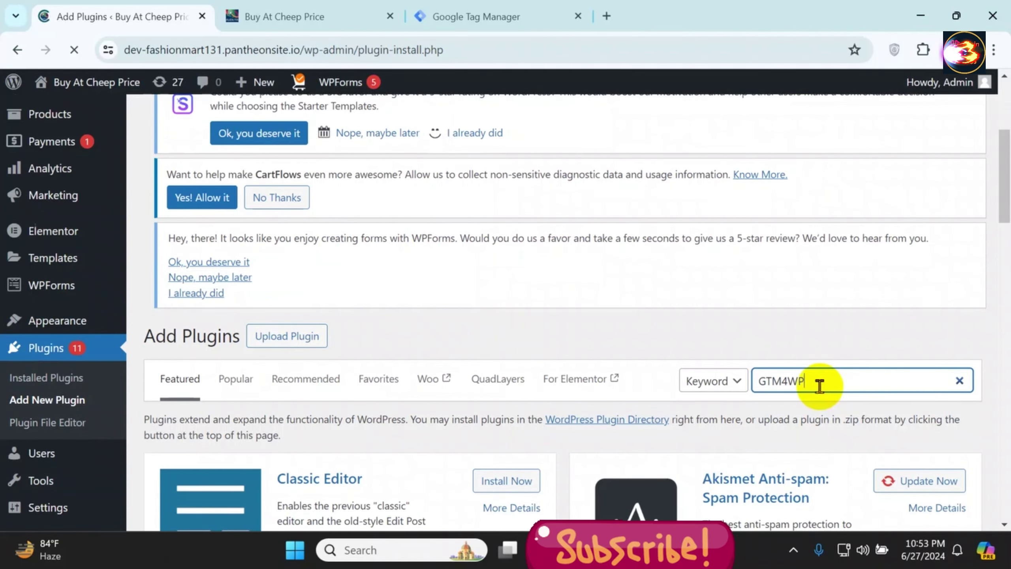
{"action": "scroll", "coordinate": [819, 386], "scroll_direction": "down", "scroll_amount": 2}
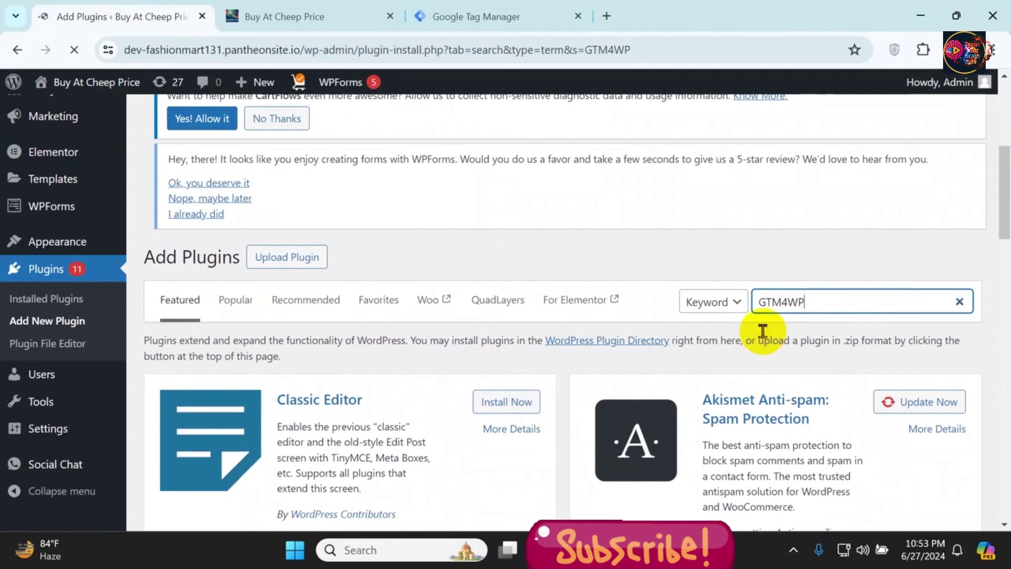
Install and activate the "GTM4WP – A Google Tag Manager (GTM) plugin for WordPress" plugin from the search results
{"action": "scroll", "coordinate": [766, 338], "scroll_direction": "down", "scroll_amount": 8}
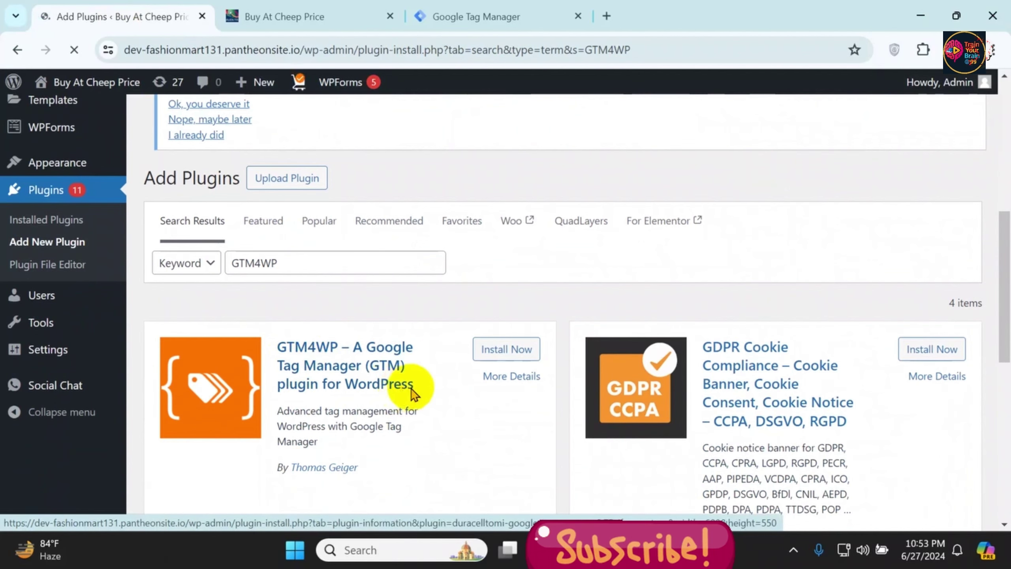
{"action": "scroll", "coordinate": [406, 410], "scroll_direction": "down", "scroll_amount": 2}
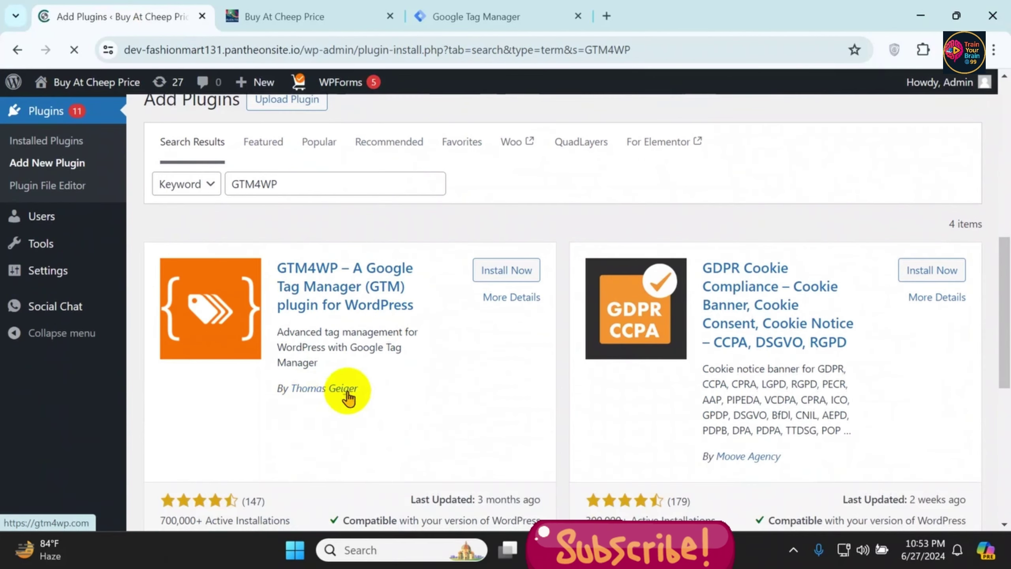
{"action": "scroll", "coordinate": [502, 398], "scroll_direction": "up", "scroll_amount": 2}
{"action": "left_click", "coordinate": [510, 348]}
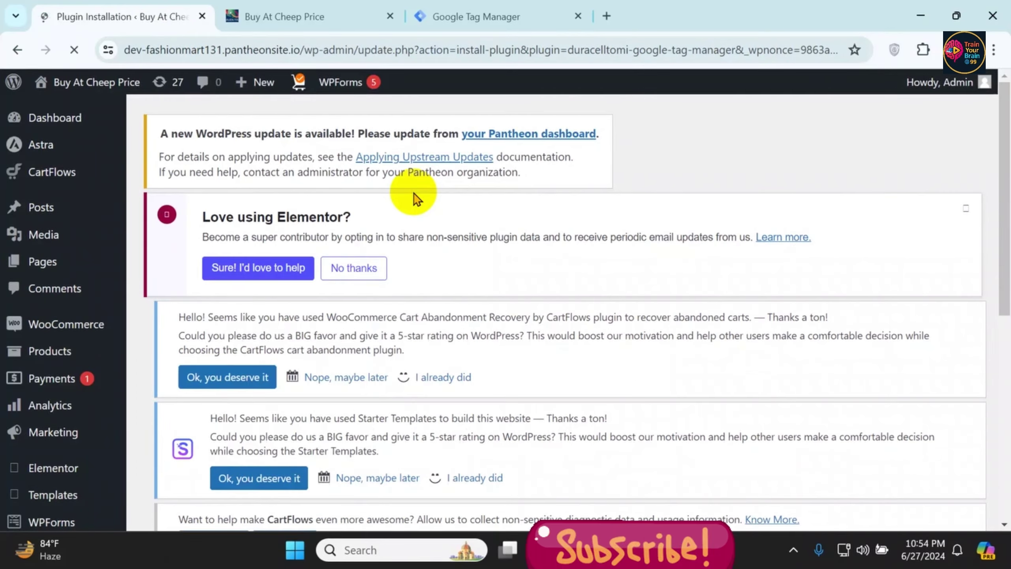
{"action": "scroll", "coordinate": [436, 323], "scroll_direction": "down", "scroll_amount": 8}
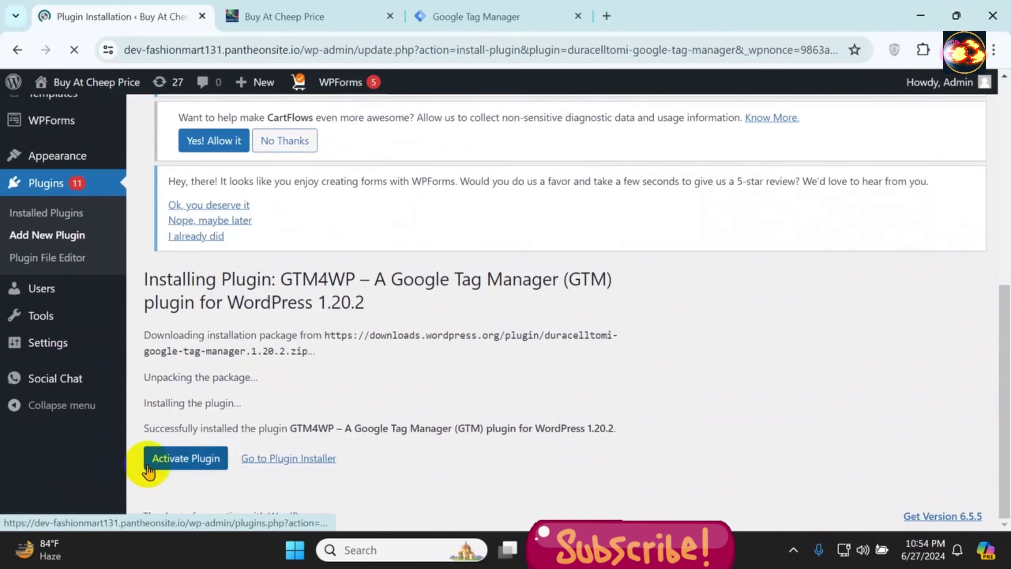
{"action": "left_click", "coordinate": [173, 459]}
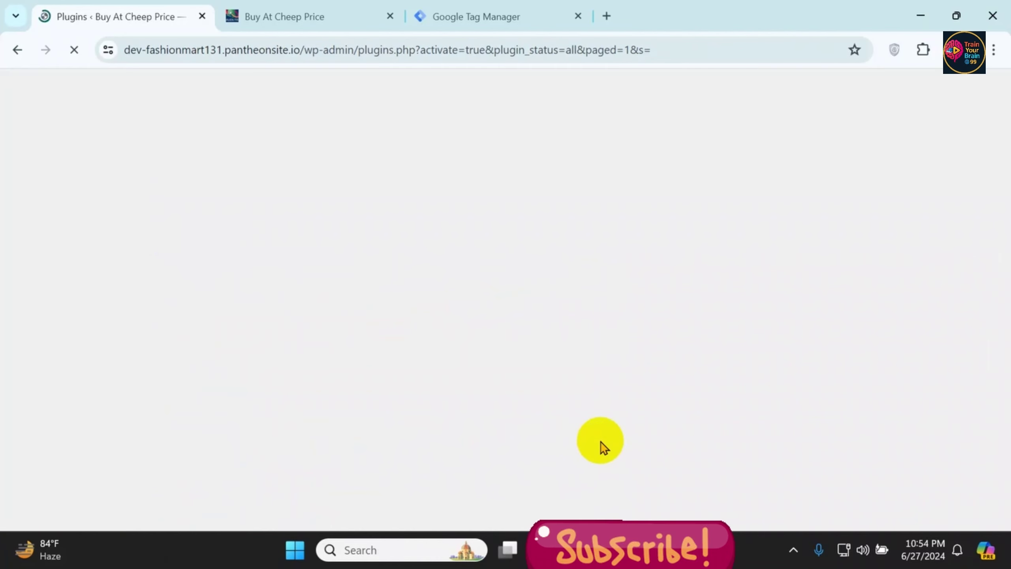
Find the GTM4WP entry among the installed plugins and try to open the WordPress site settings
{"action": "scroll", "coordinate": [533, 384], "scroll_direction": "down", "scroll_amount": 5}
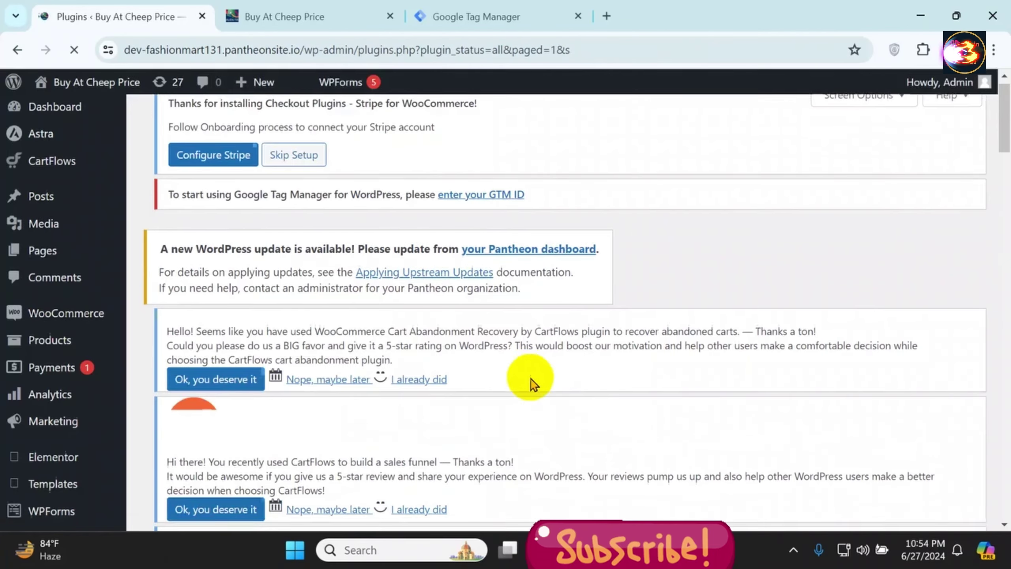
{"action": "scroll", "coordinate": [530, 377], "scroll_direction": "down", "scroll_amount": 10}
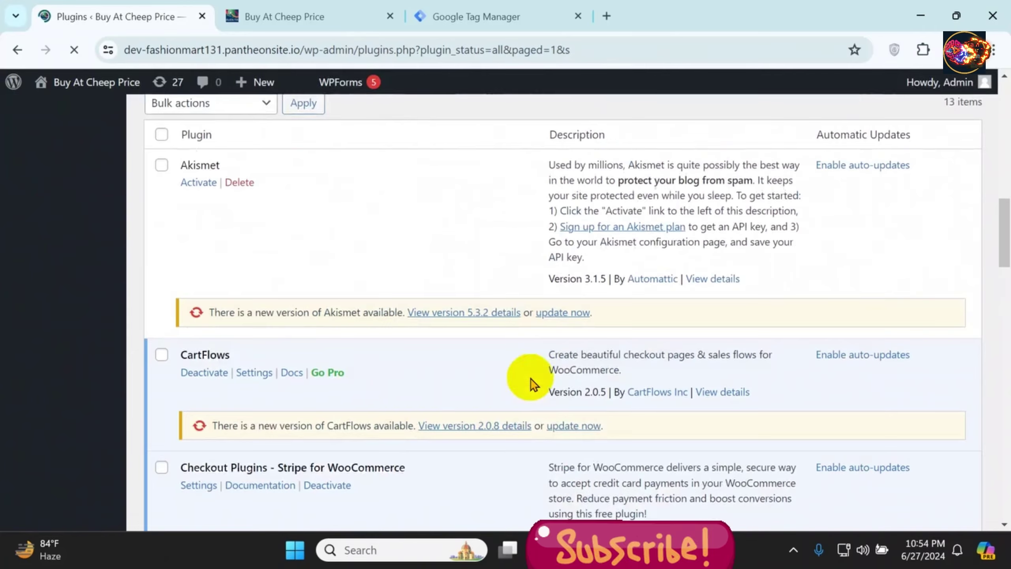
{"action": "scroll", "coordinate": [357, 395], "scroll_direction": "down", "scroll_amount": 15}
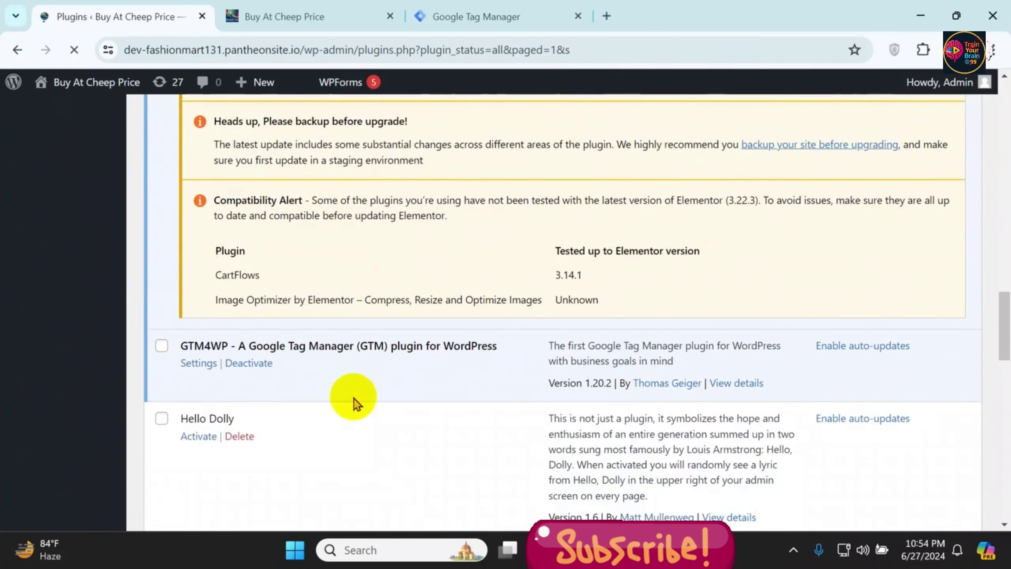
{"action": "scroll", "coordinate": [483, 420], "scroll_direction": "up", "scroll_amount": 20}
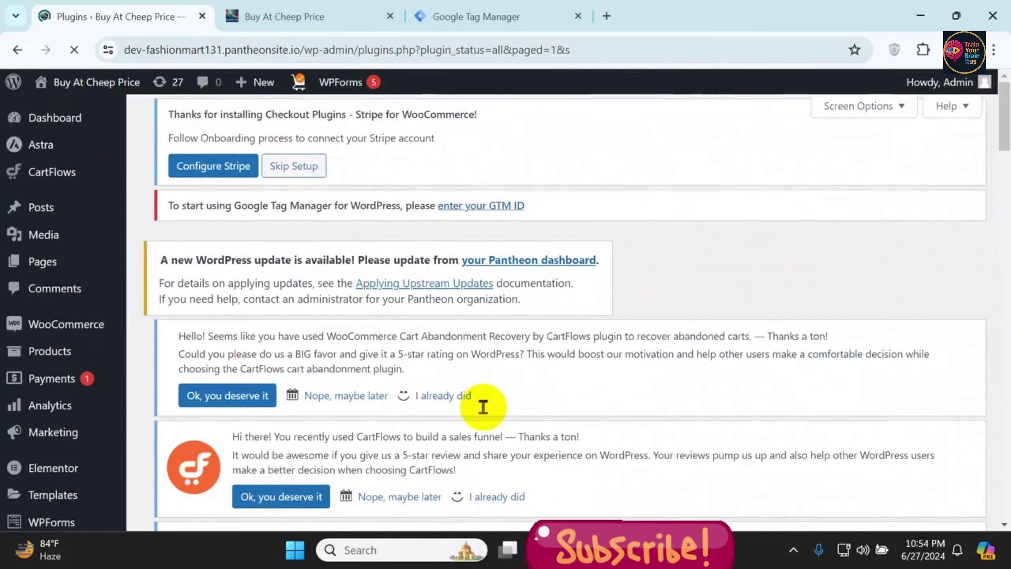
{"action": "scroll", "coordinate": [722, 286], "scroll_direction": "down", "scroll_amount": 4}
{"action": "scroll", "coordinate": [652, 251], "scroll_direction": "down", "scroll_amount": 2}
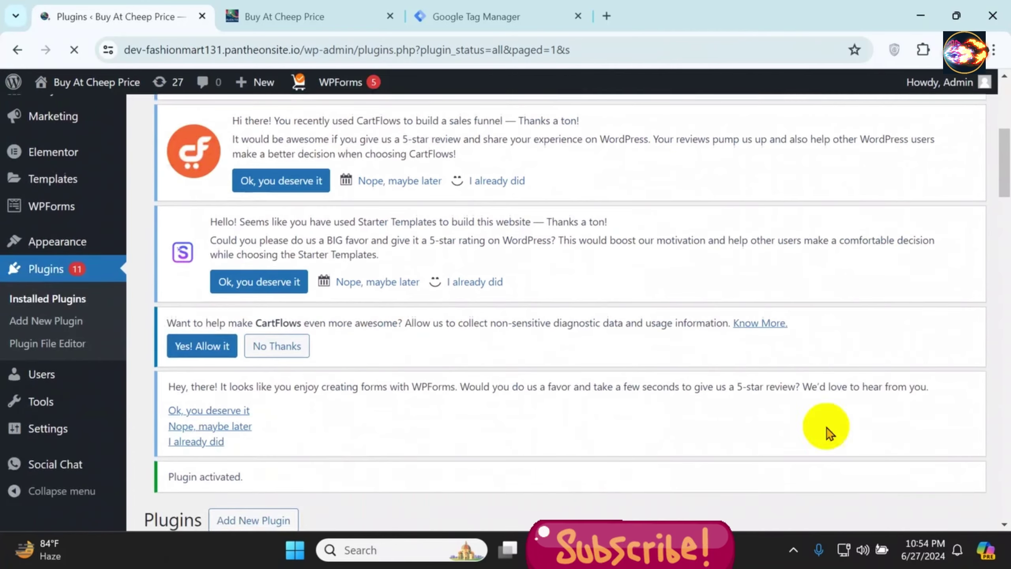
{"action": "left_click", "coordinate": [51, 430]}
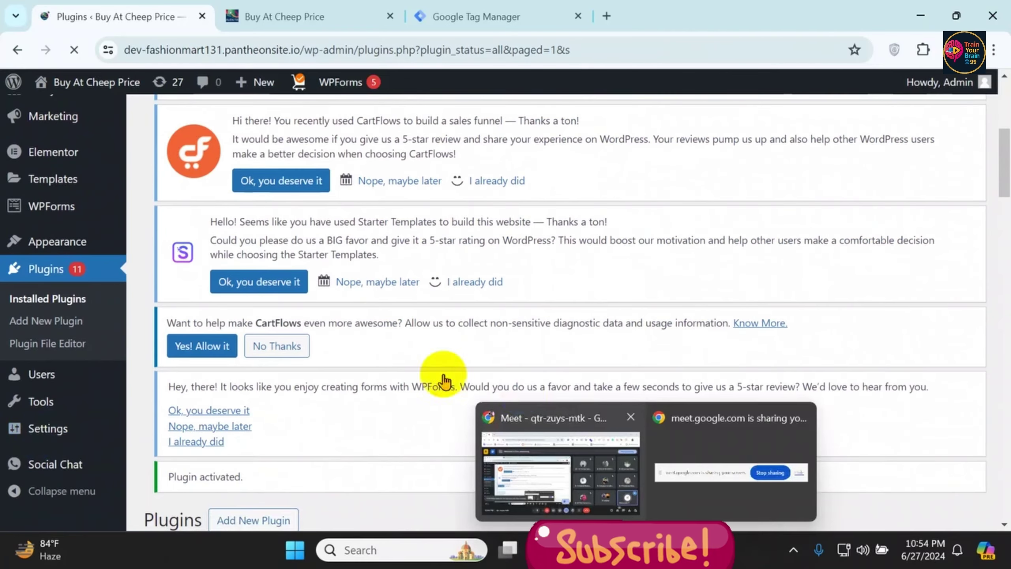
{"action": "left_click", "coordinate": [67, 460]}
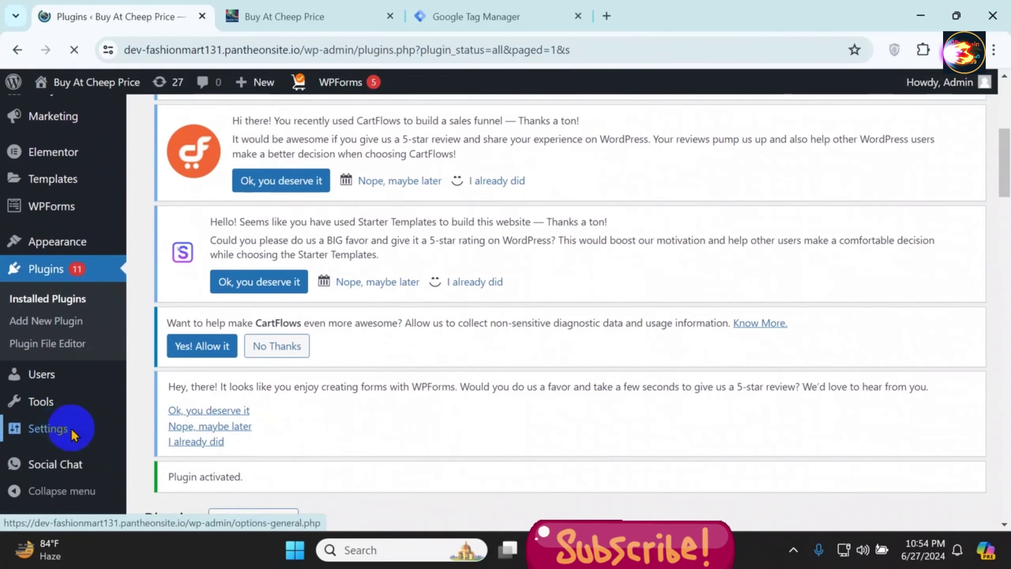
Copy the container ID "GTM-MK2ZFLHM" from Google Tag Manager and return to the WordPress plugins page
{"action": "left_click", "coordinate": [570, 12]}
{"action": "left_click_drag", "start_coordinate": [561, 138], "coordinate": [677, 140]}
{"action": "right_click", "coordinate": [638, 146]}
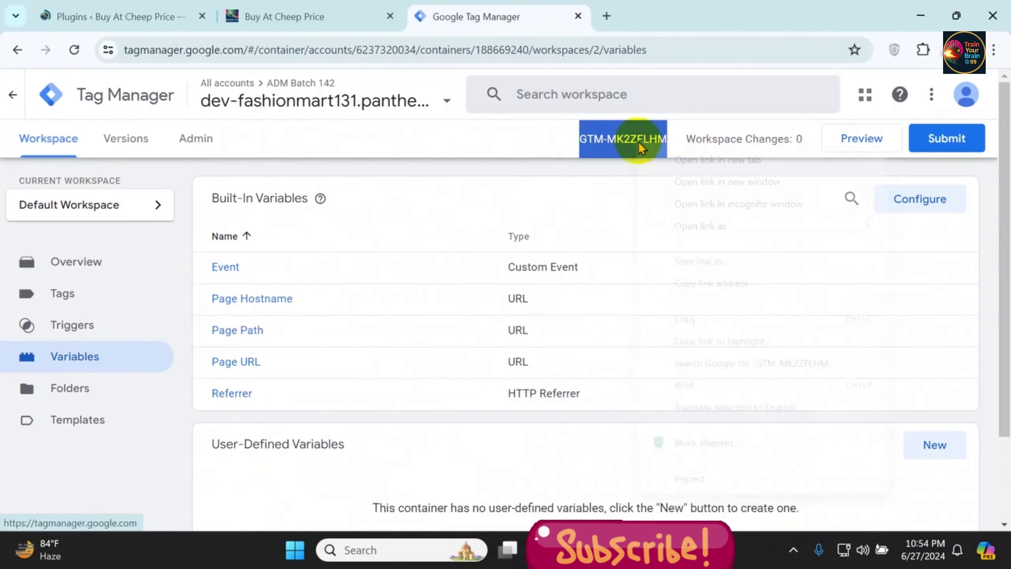
{"action": "left_click", "coordinate": [750, 326]}
{"action": "left_click", "coordinate": [93, 13]}
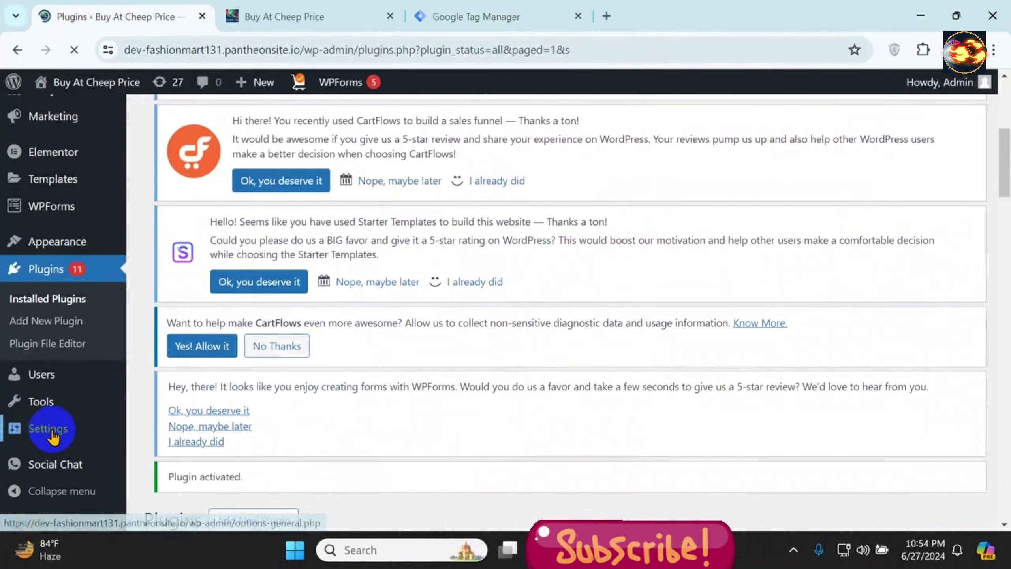
Open the Google Tag Manager settings page in the WordPress dashboard
{"action": "left_click", "coordinate": [50, 431]}
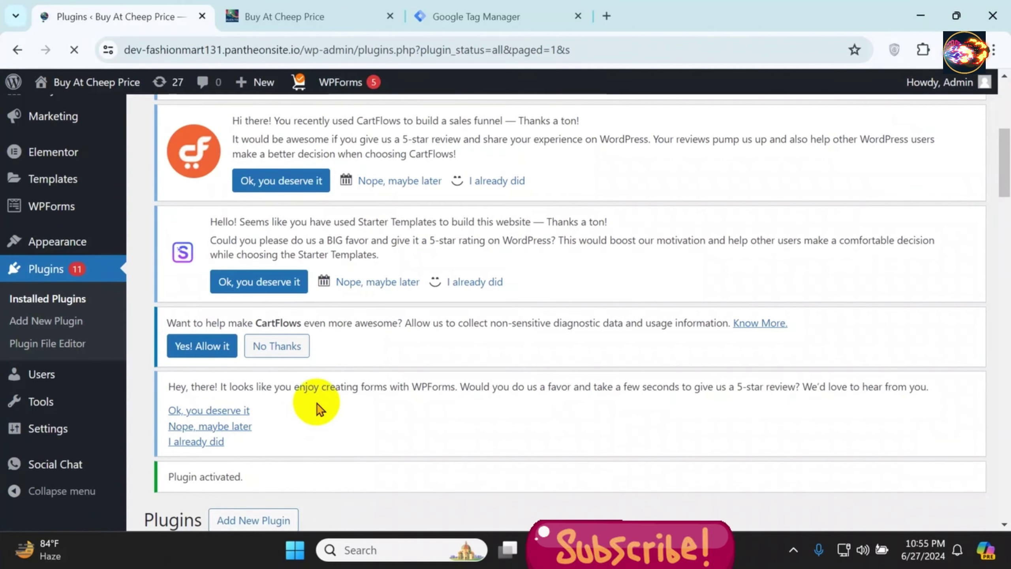
{"action": "scroll", "coordinate": [322, 399], "scroll_direction": "up", "scroll_amount": 8}
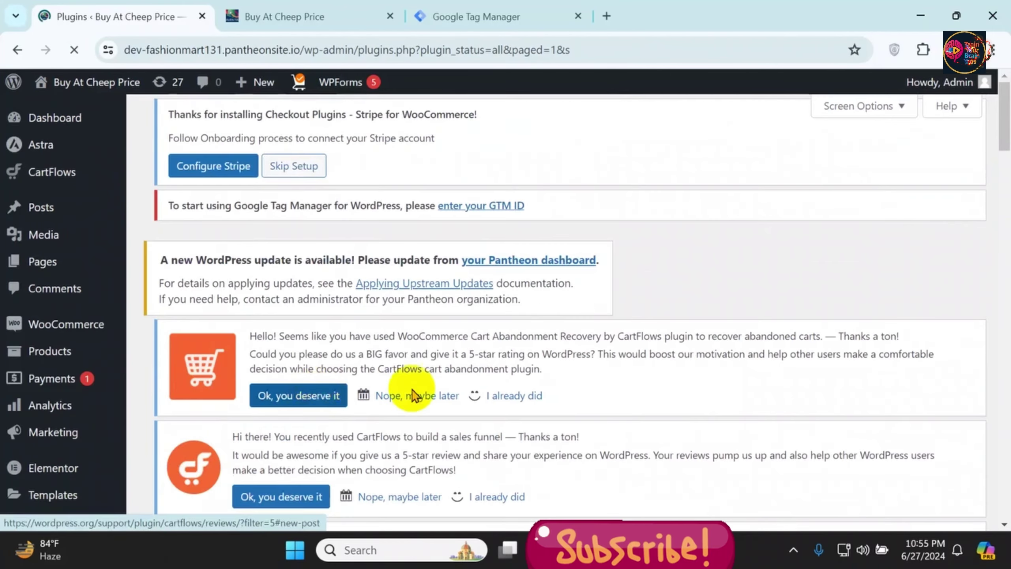
{"action": "scroll", "coordinate": [438, 392], "scroll_direction": "down", "scroll_amount": 3}
{"action": "scroll", "coordinate": [458, 392], "scroll_direction": "down", "scroll_amount": 3}
{"action": "left_click", "coordinate": [50, 430]}
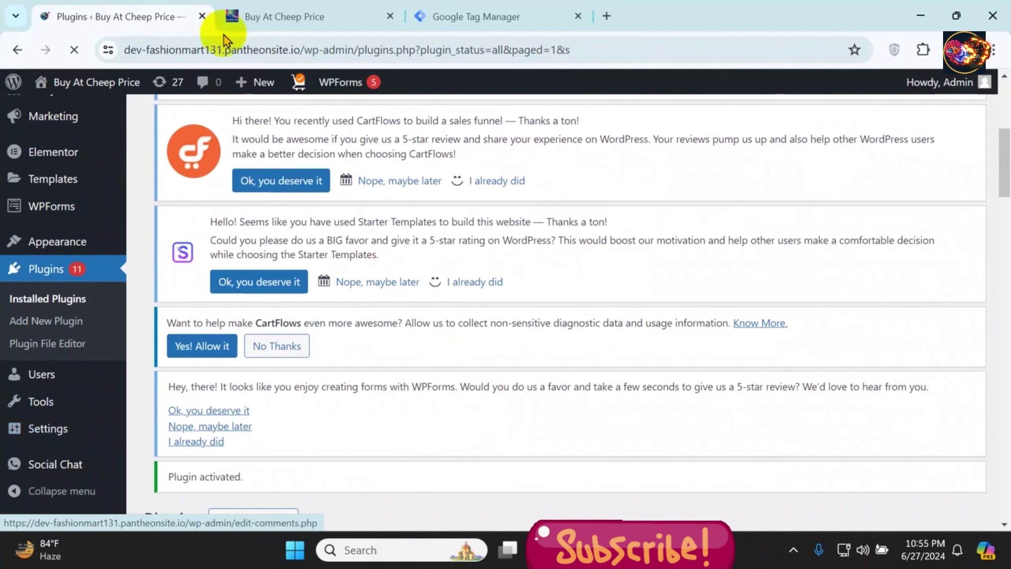
{"action": "left_click", "coordinate": [263, 14]}
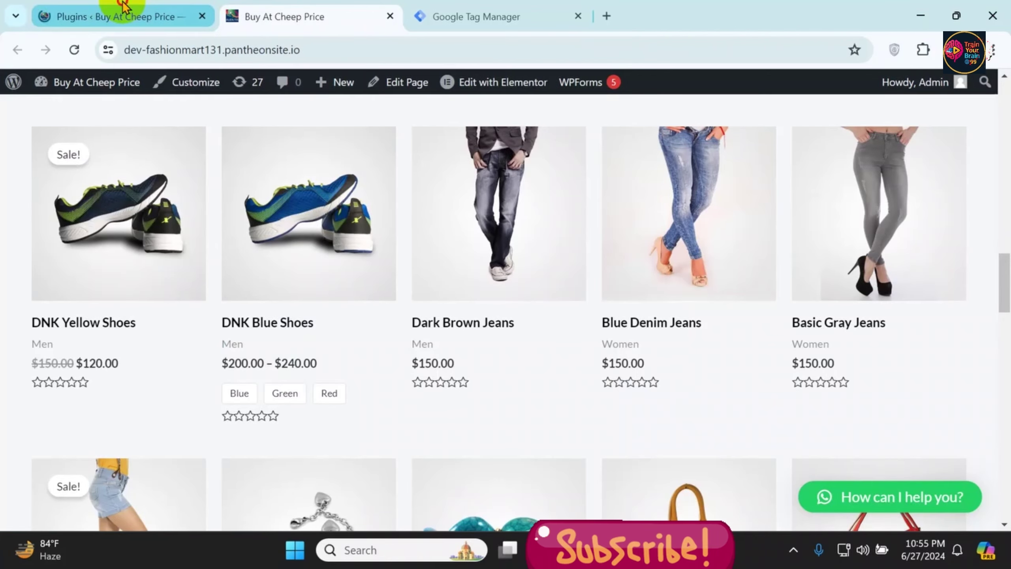
{"action": "left_click", "coordinate": [119, 15]}
{"action": "scroll", "coordinate": [313, 351], "scroll_direction": "down", "scroll_amount": 3}
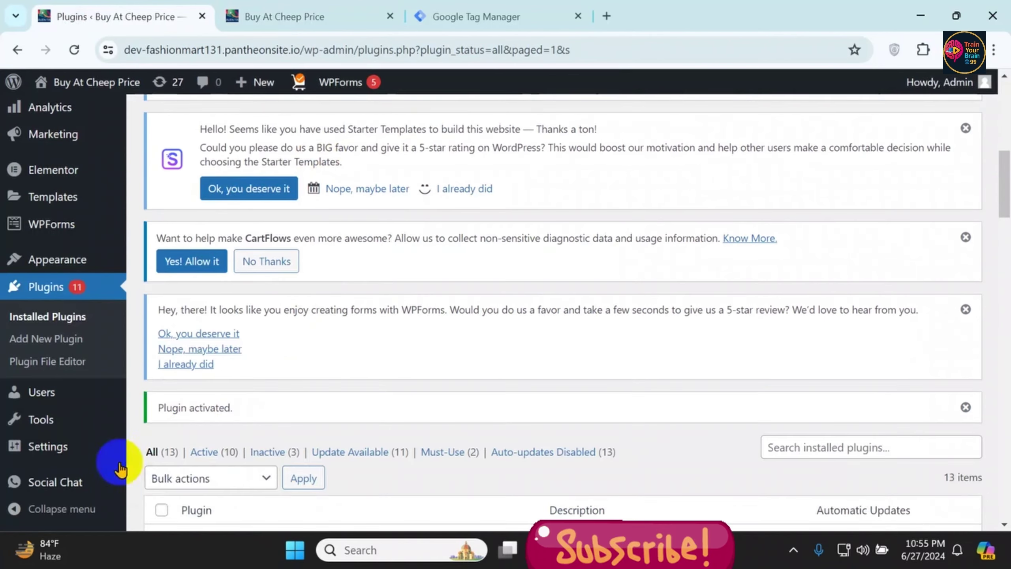
{"action": "mouse_move", "coordinate": [36, 446]}
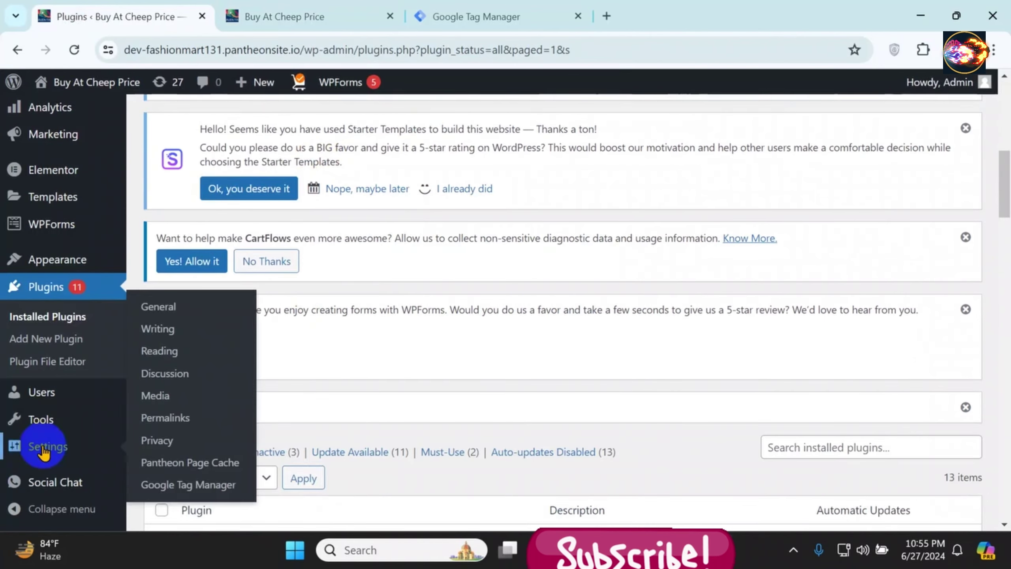
{"action": "left_click", "coordinate": [175, 485]}
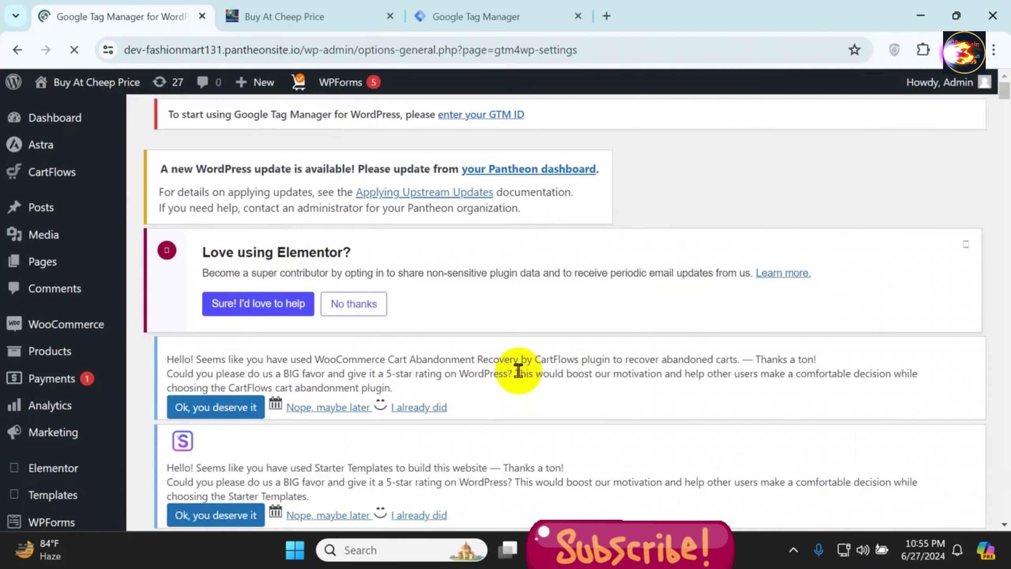
Copy the container ID "GTM-MK2ZFLHM" from Google Tag Manager and paste it as the Google Tag Manager ID in the WordPress plugin settings
{"action": "scroll", "coordinate": [515, 382], "scroll_direction": "down", "scroll_amount": 10}
{"action": "scroll", "coordinate": [514, 386], "scroll_direction": "down", "scroll_amount": 2}
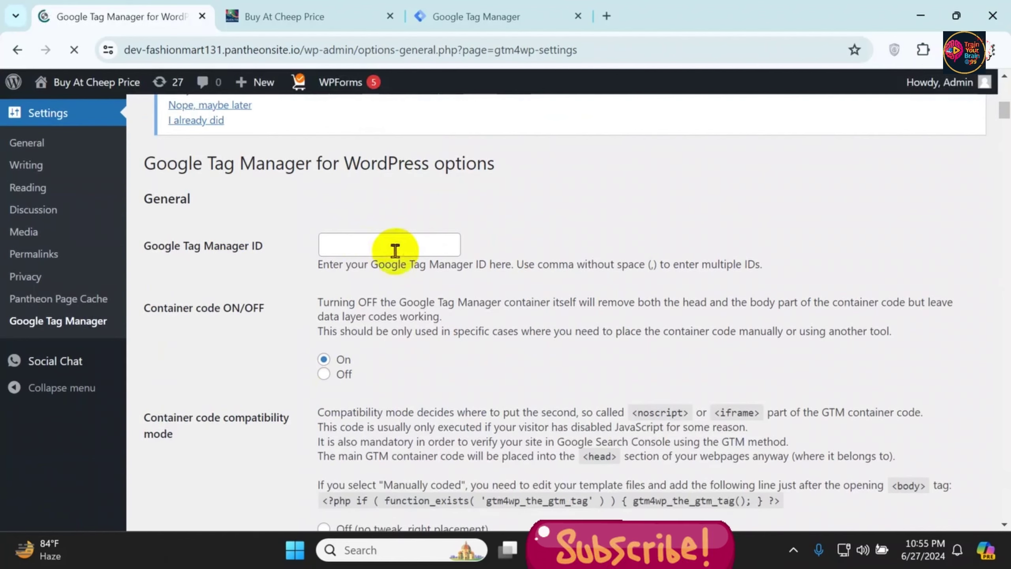
{"action": "left_click", "coordinate": [514, 12]}
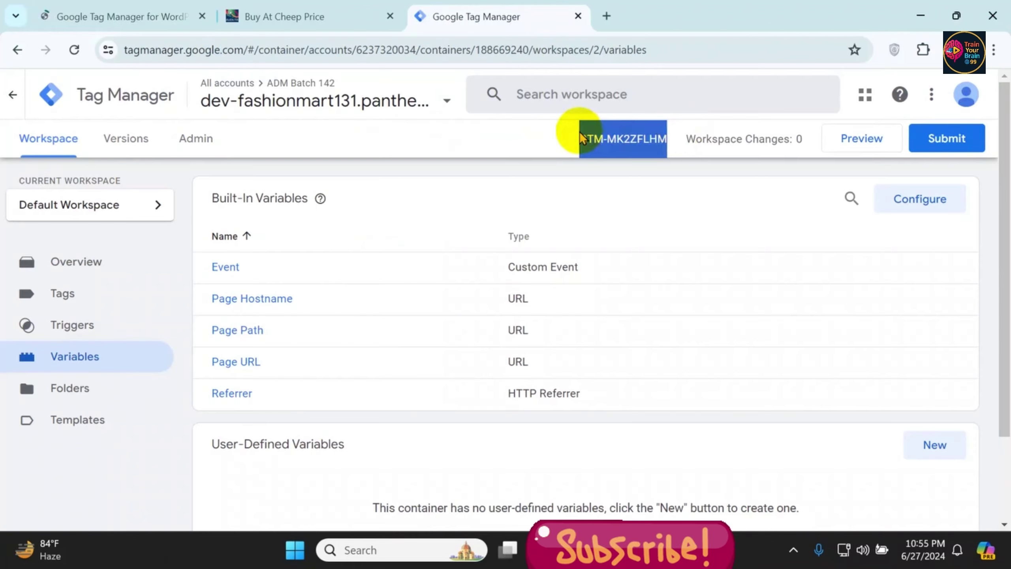
{"action": "right_click", "coordinate": [606, 135]}
{"action": "right_click", "coordinate": [588, 138]}
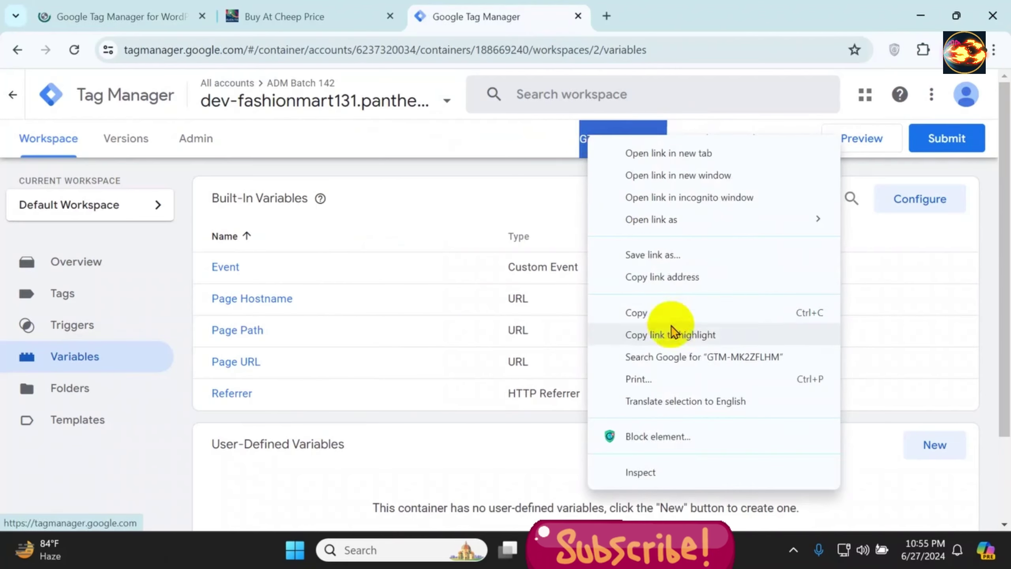
{"action": "left_click", "coordinate": [664, 312]}
{"action": "left_click", "coordinate": [120, 16]}
{"action": "left_click", "coordinate": [398, 244]}
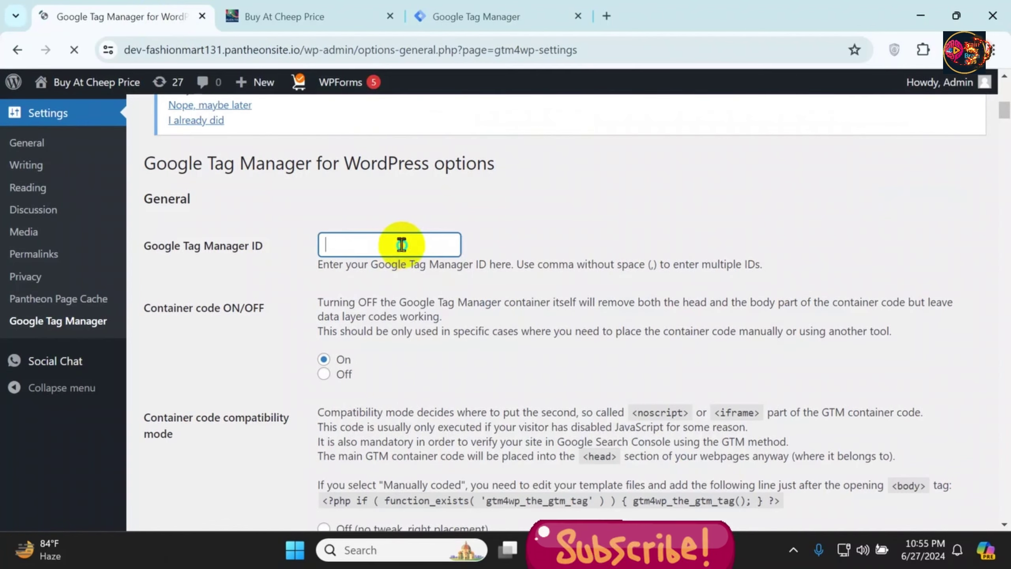
{"action": "right_click", "coordinate": [401, 246]}
{"action": "left_click", "coordinate": [482, 401]}
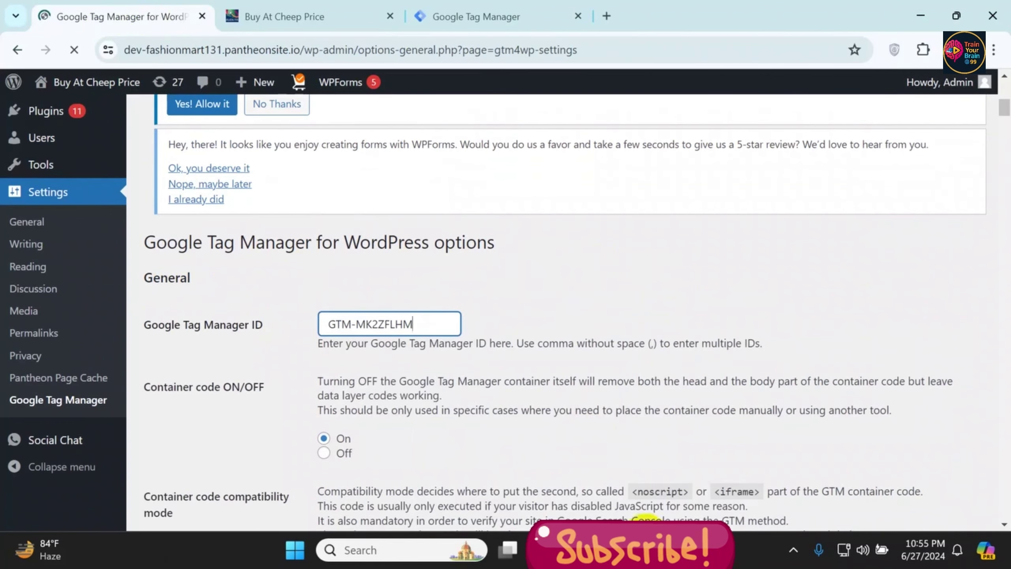
Switch to Notepad and highlight the "Website Data Layer Enable" line and the word "Dynamically" near the start of the notes
{"action": "left_click", "coordinate": [587, 548]}
{"action": "scroll", "coordinate": [621, 415], "scroll_direction": "up", "scroll_amount": 5}
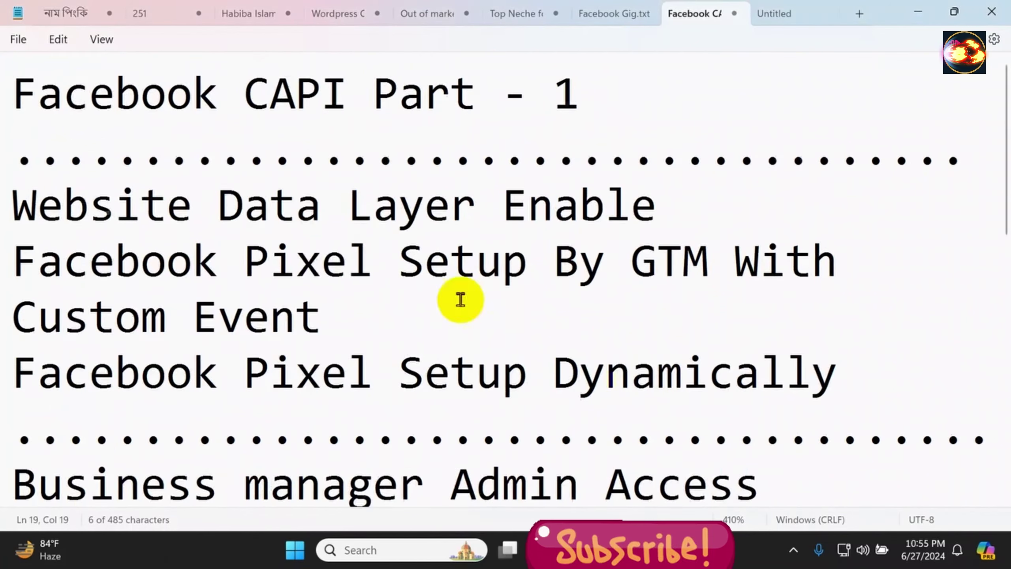
{"action": "left_click_drag", "start_coordinate": [20, 207], "coordinate": [684, 216]}
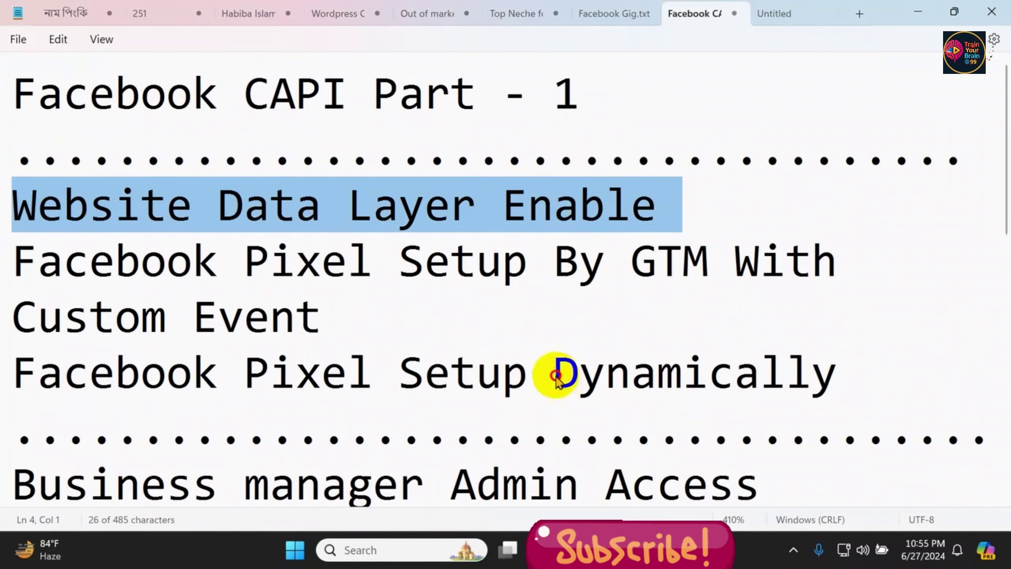
{"action": "left_click_drag", "start_coordinate": [554, 373], "coordinate": [833, 370]}
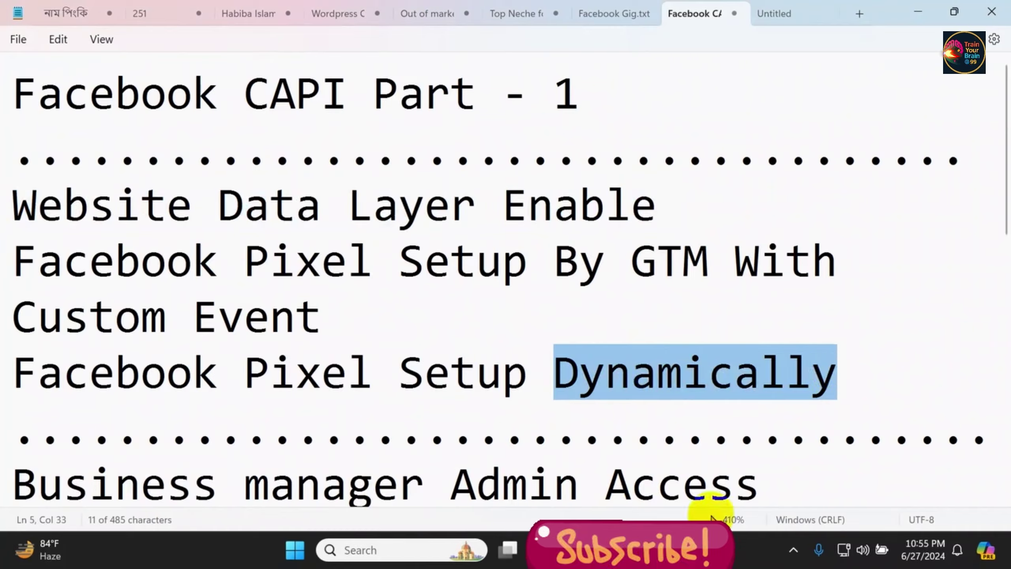
Switch to Chrome, look through the Google Tag Manager for WordPress options and open the Integration settings
{"action": "key", "text": "alt+Tab"}
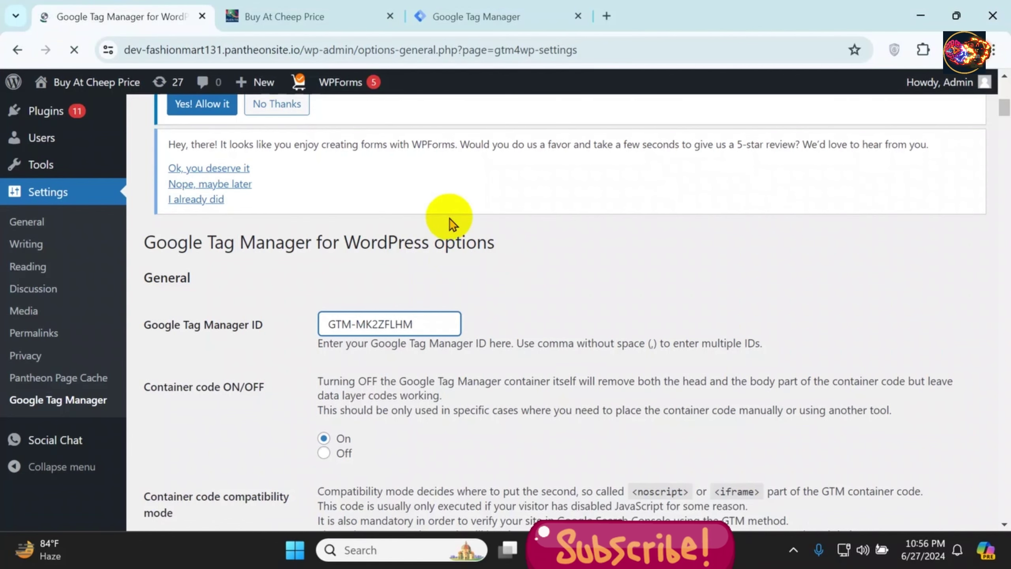
{"action": "scroll", "coordinate": [480, 280], "scroll_direction": "down", "scroll_amount": 10}
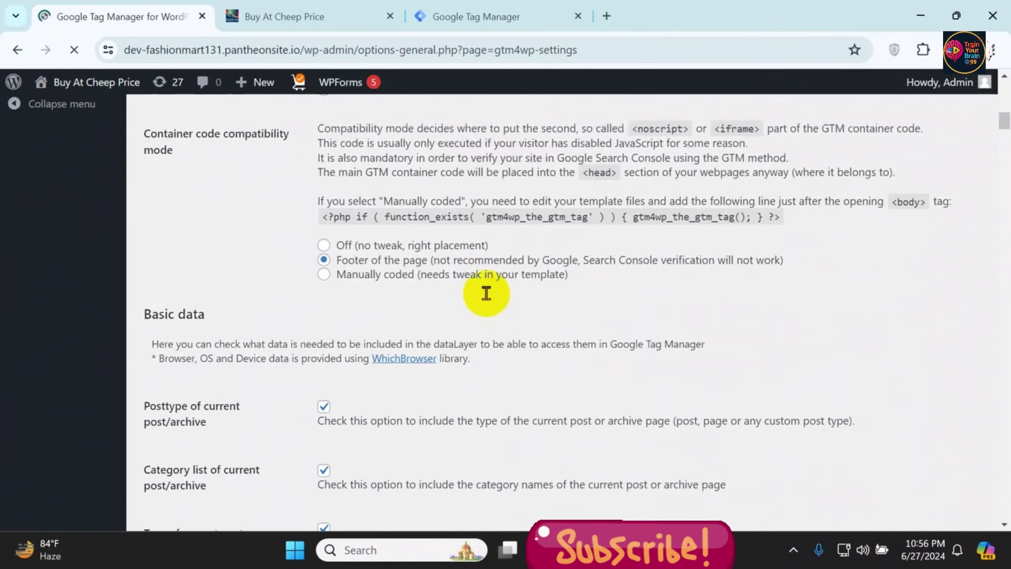
{"action": "scroll", "coordinate": [487, 293], "scroll_direction": "down", "scroll_amount": 20}
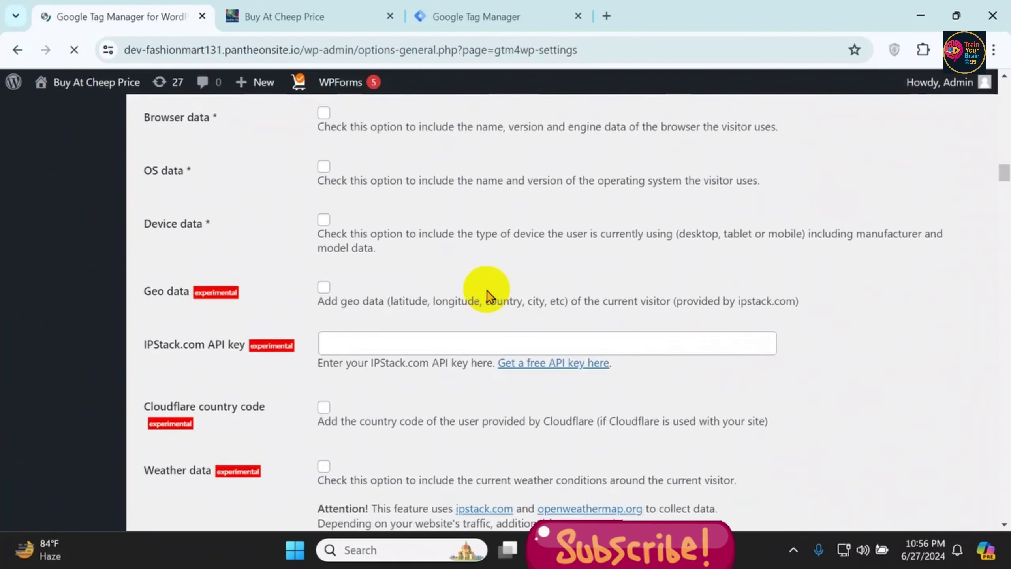
{"action": "scroll", "coordinate": [487, 293], "scroll_direction": "up", "scroll_amount": 15}
{"action": "scroll", "coordinate": [482, 279], "scroll_direction": "up", "scroll_amount": 15}
{"action": "scroll", "coordinate": [466, 295], "scroll_direction": "down", "scroll_amount": 4}
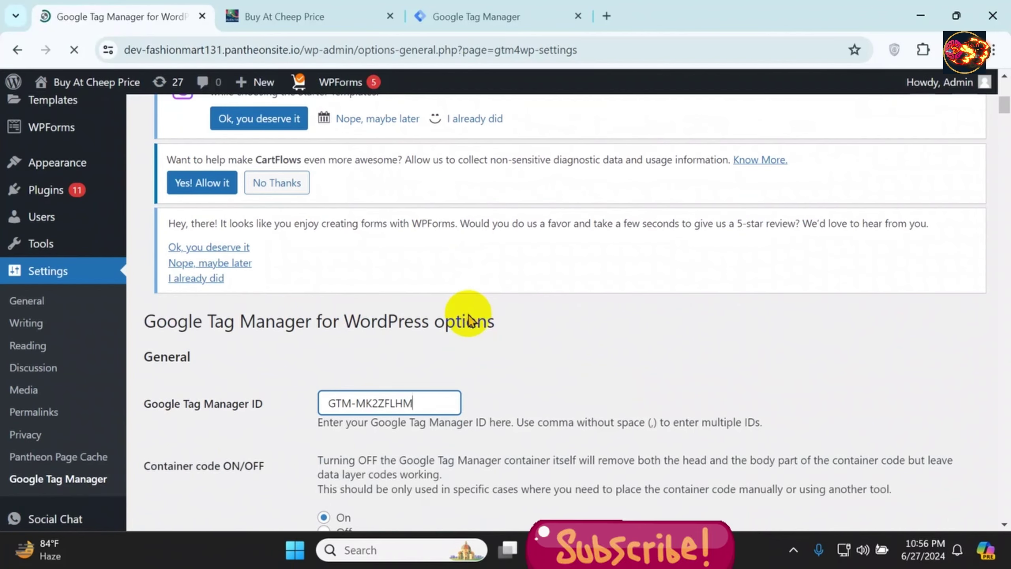
{"action": "scroll", "coordinate": [482, 295], "scroll_direction": "down", "scroll_amount": 3}
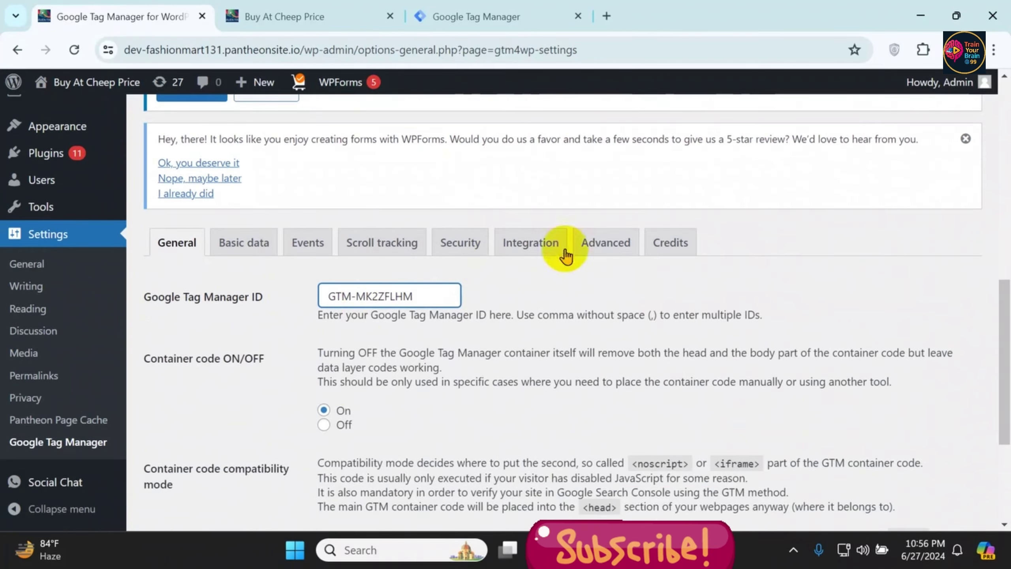
{"action": "left_click", "coordinate": [533, 244]}
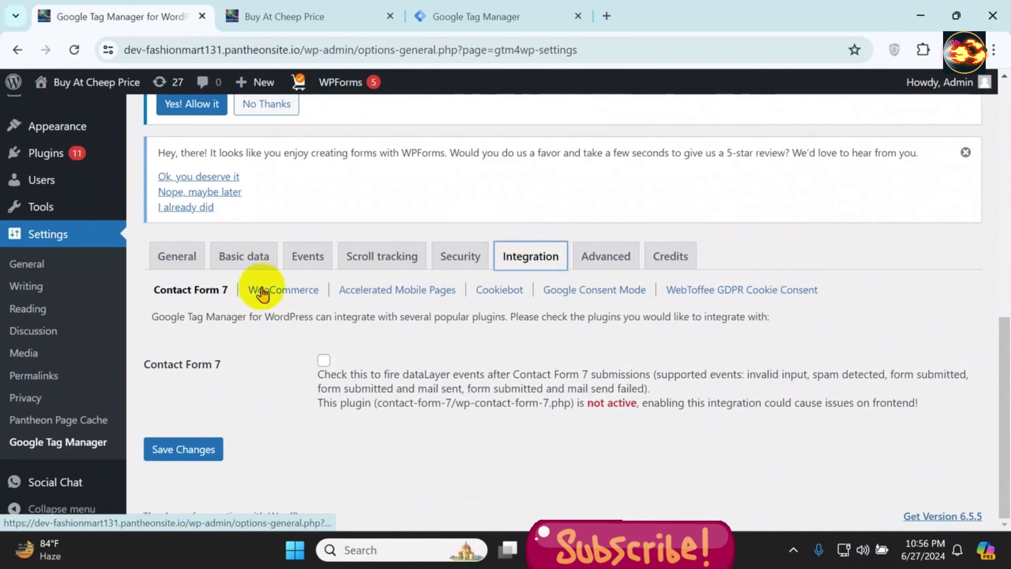
Enable Track e-commerce in the WooCommerce integration settings and save the changes
{"action": "left_click", "coordinate": [283, 290]}
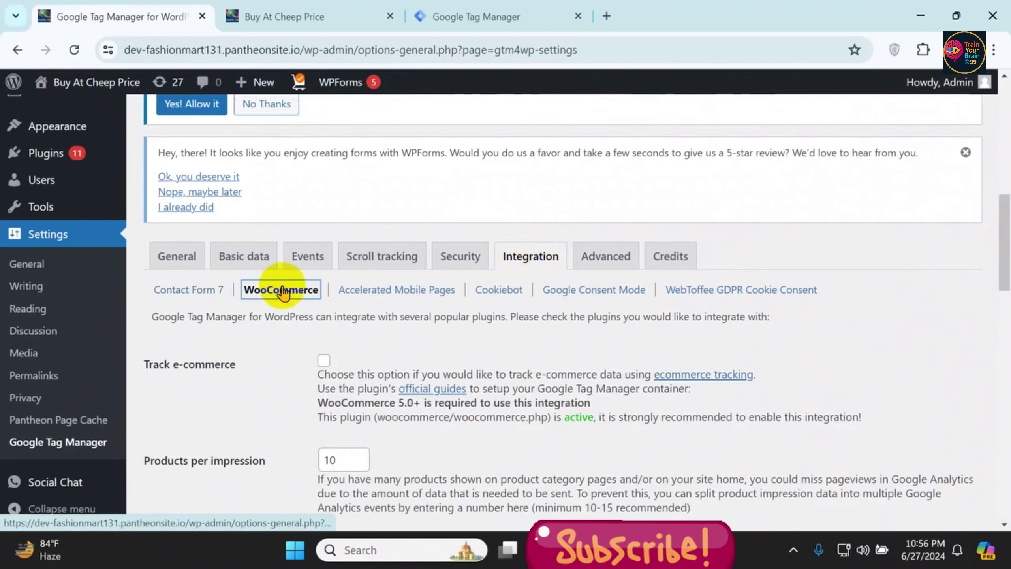
{"action": "left_click", "coordinate": [157, 248]}
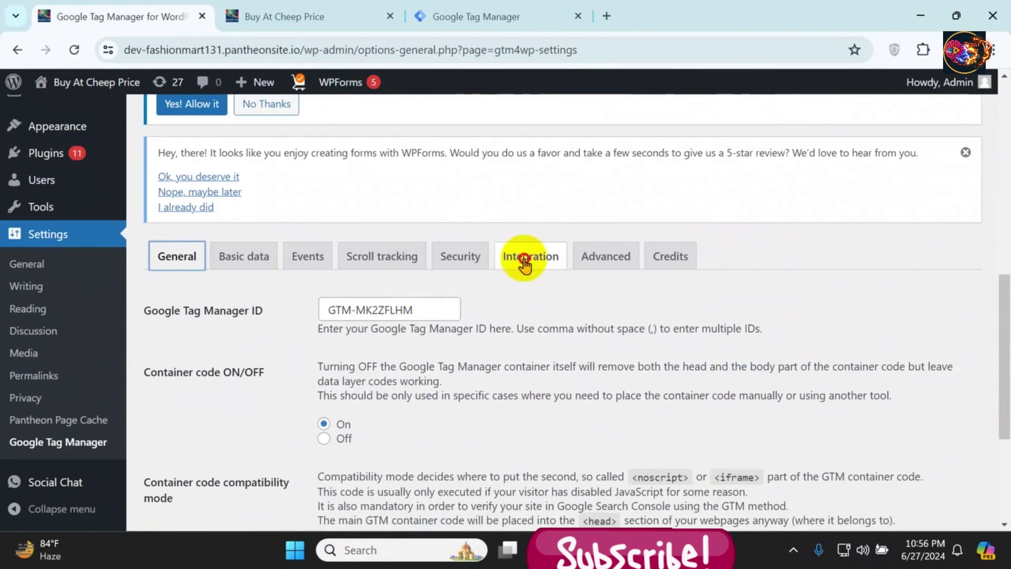
{"action": "left_click", "coordinate": [524, 259]}
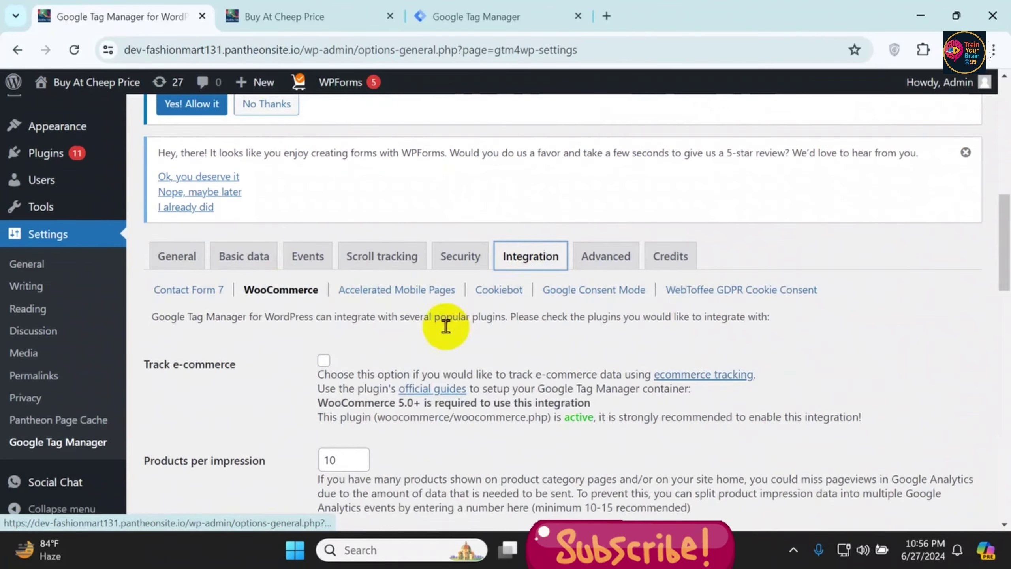
{"action": "left_click", "coordinate": [282, 290]}
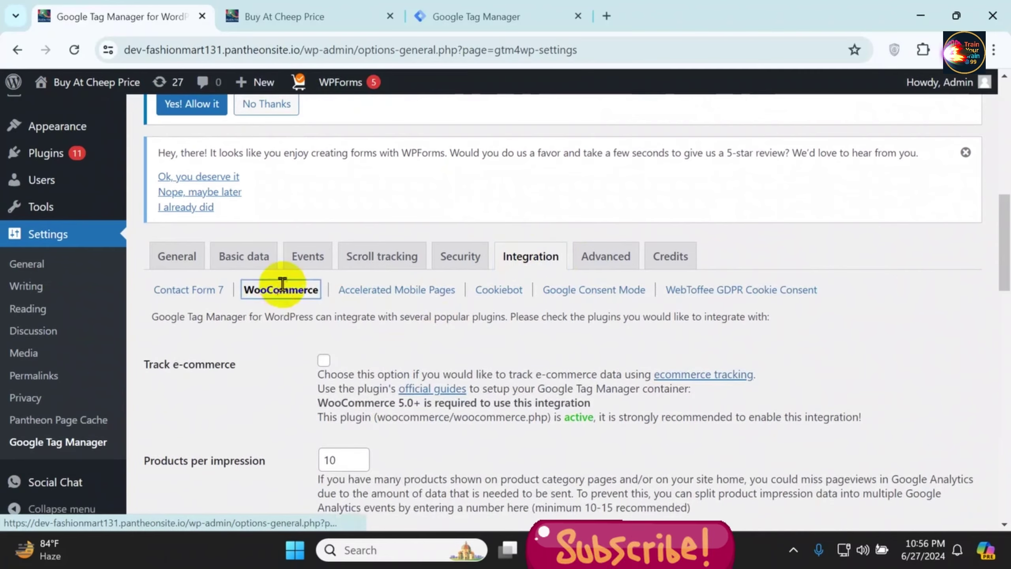
{"action": "scroll", "coordinate": [255, 334], "scroll_direction": "down", "scroll_amount": 2}
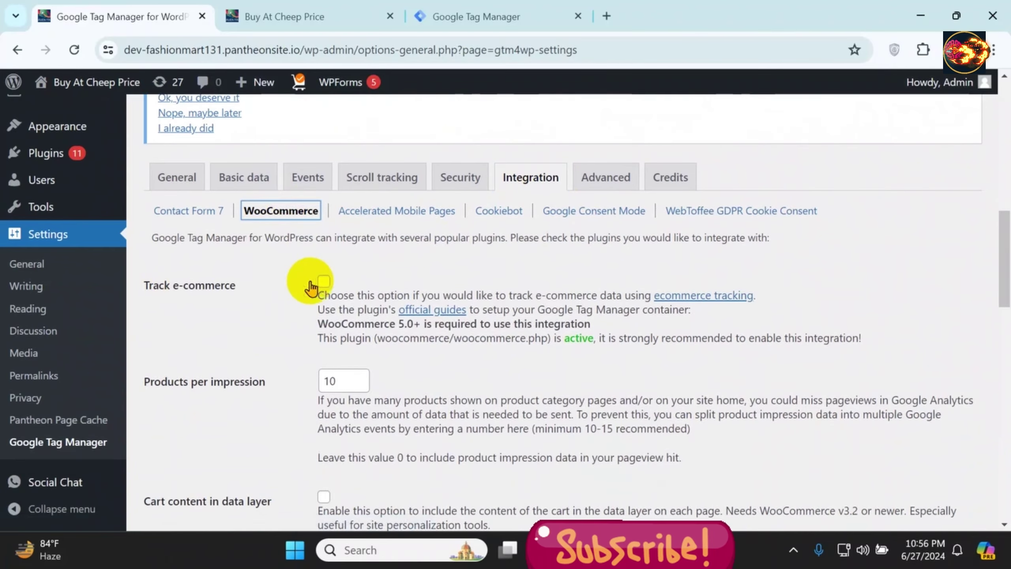
{"action": "left_click", "coordinate": [324, 281]}
{"action": "scroll", "coordinate": [261, 338], "scroll_direction": "down", "scroll_amount": 15}
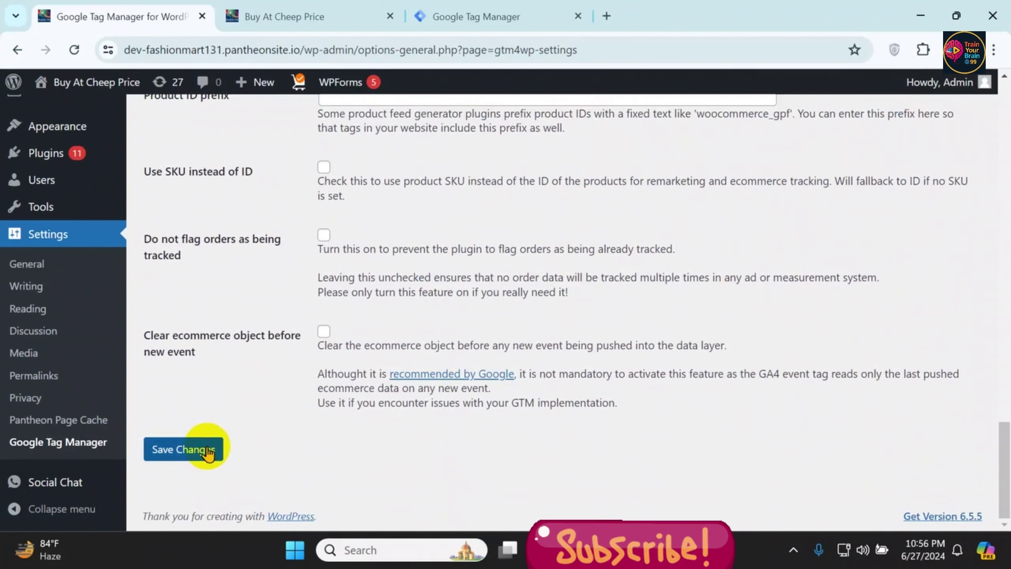
{"action": "left_click", "coordinate": [208, 453]}
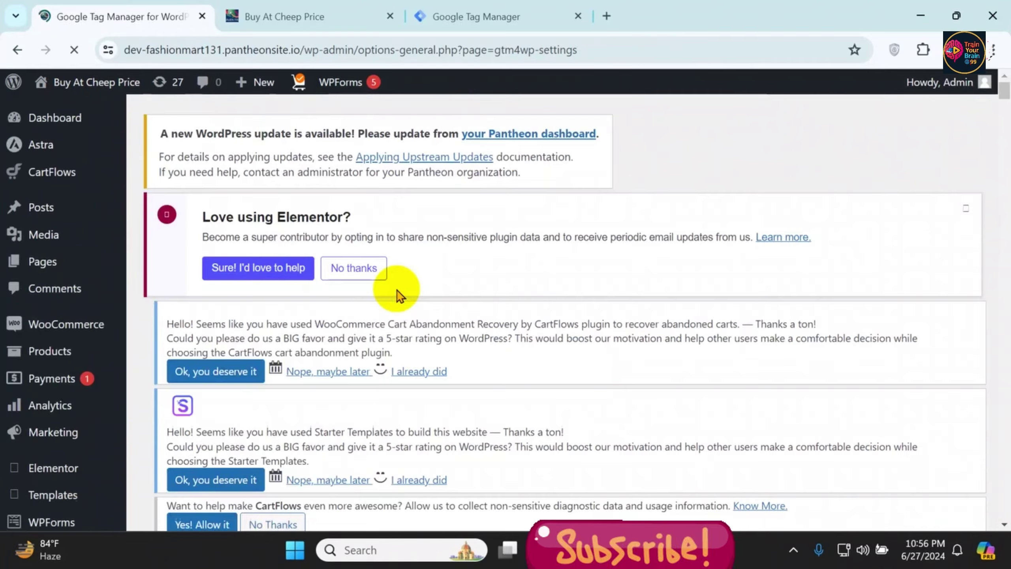
Turn the container code on in the General section of the Google Tag Manager for WordPress options
{"action": "scroll", "coordinate": [400, 295], "scroll_direction": "down", "scroll_amount": 10}
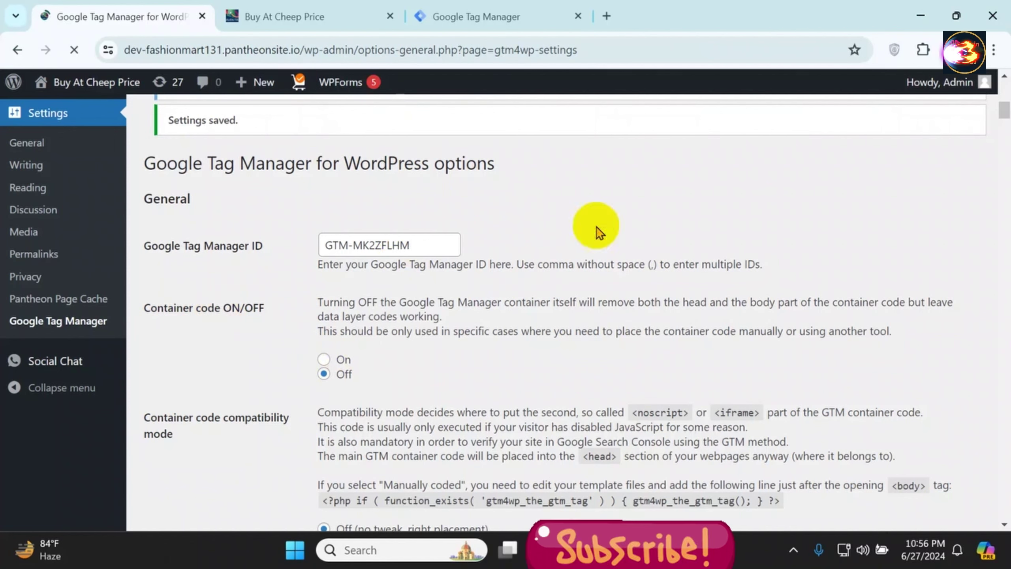
{"action": "left_click", "coordinate": [324, 360]}
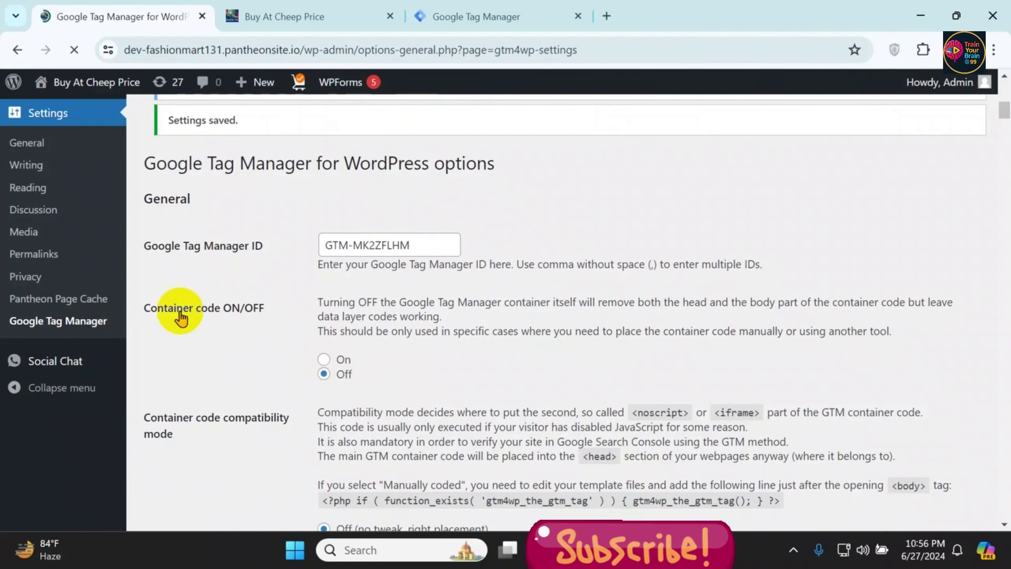
{"action": "left_click", "coordinate": [476, 16]}
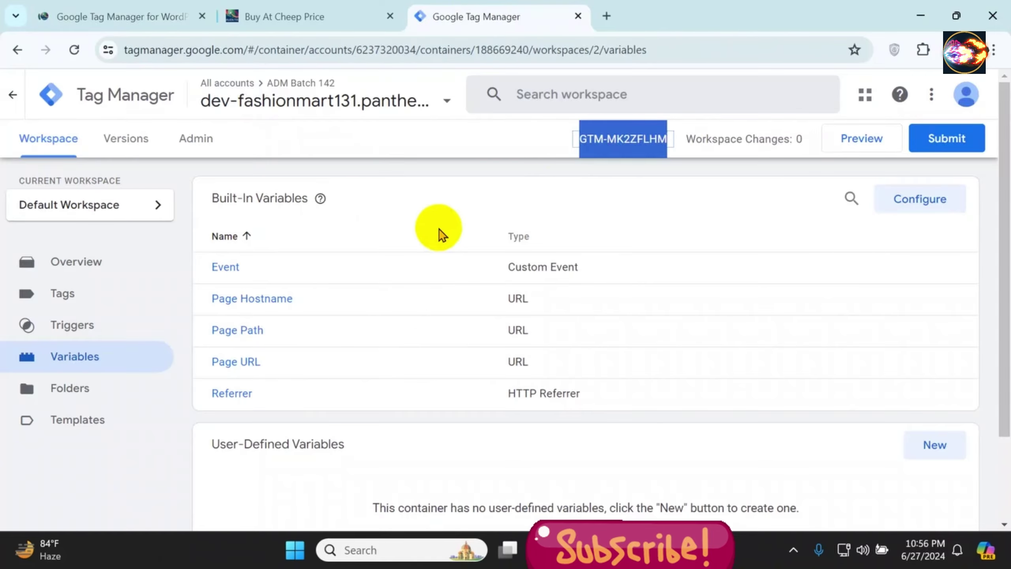
{"action": "left_click", "coordinate": [154, 17]}
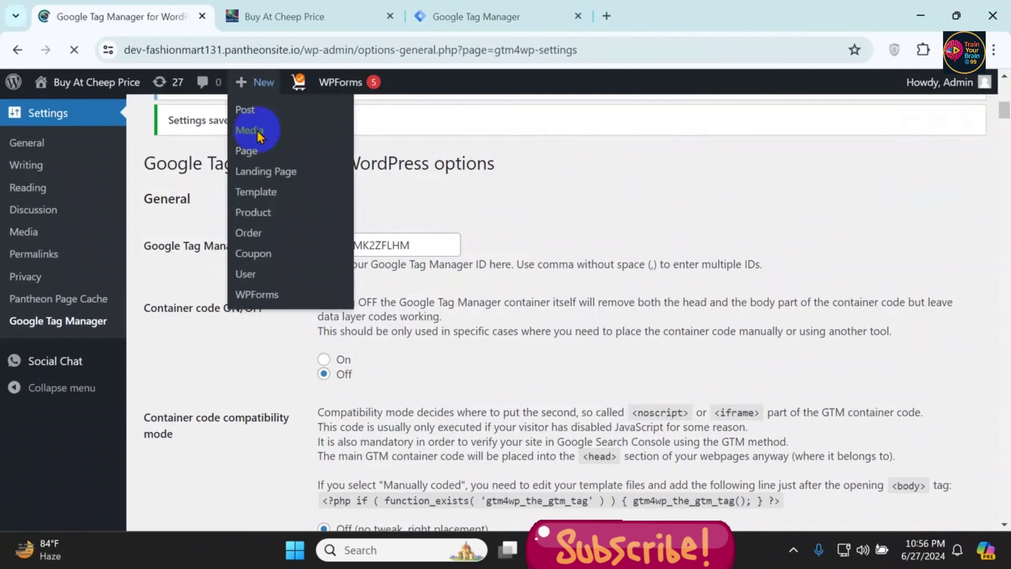
{"action": "left_click", "coordinate": [506, 18]}
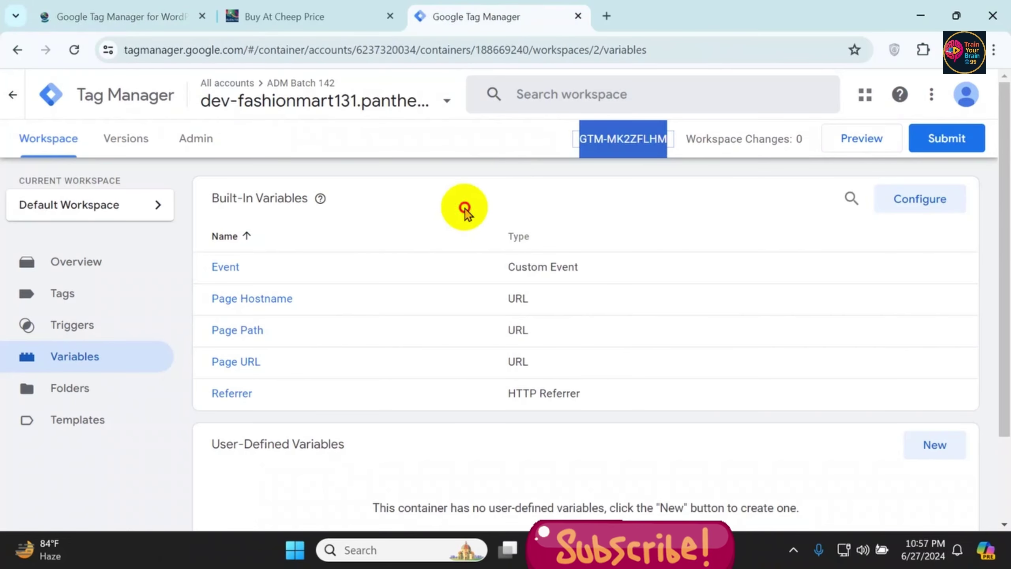
{"action": "left_click", "coordinate": [144, 17]}
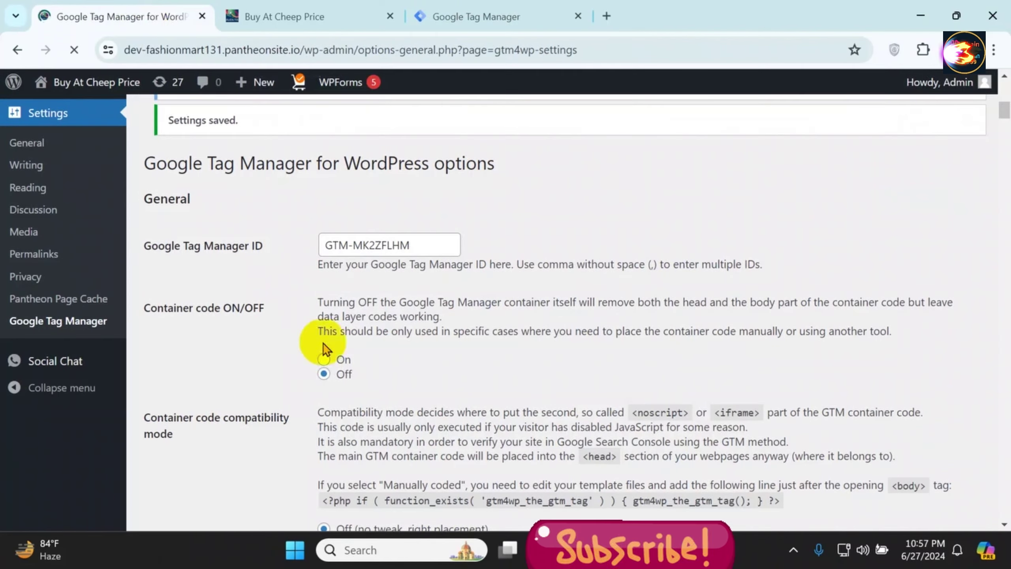
{"action": "left_click", "coordinate": [323, 360]}
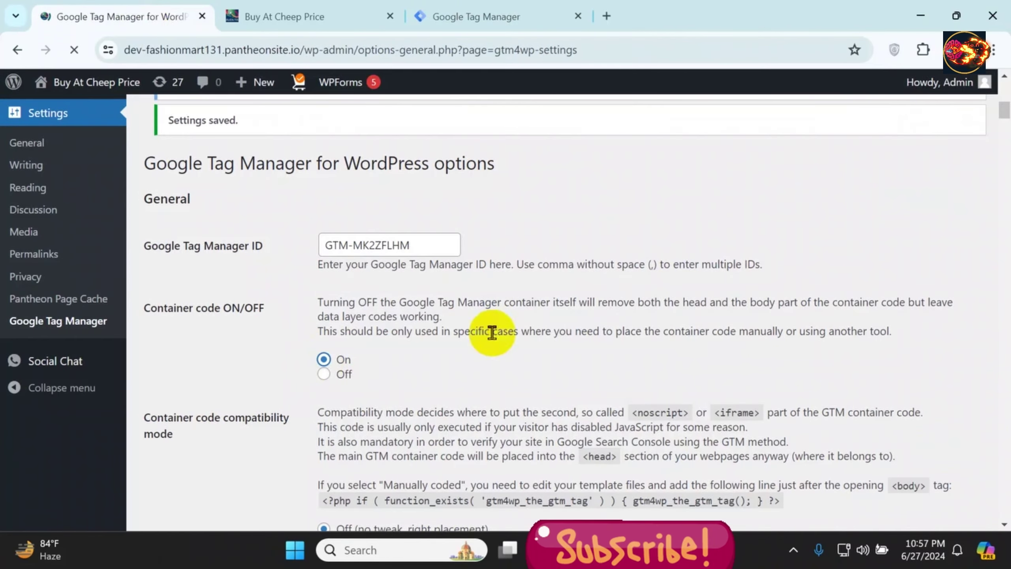
Look through the plugin's long list of options and save the changed settings
{"action": "scroll", "coordinate": [493, 329], "scroll_direction": "down", "scroll_amount": 15}
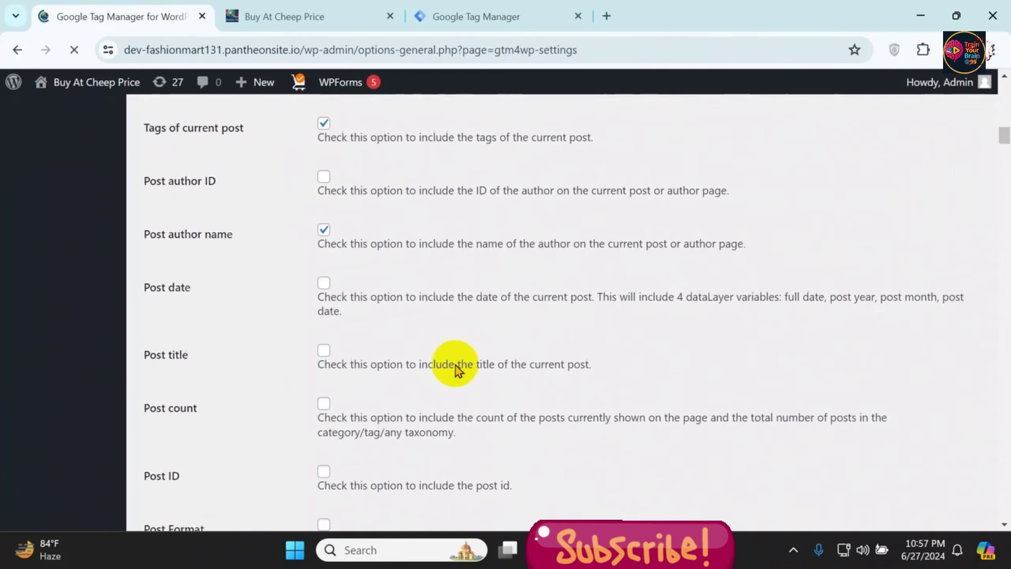
{"action": "scroll", "coordinate": [314, 398], "scroll_direction": "up", "scroll_amount": 20}
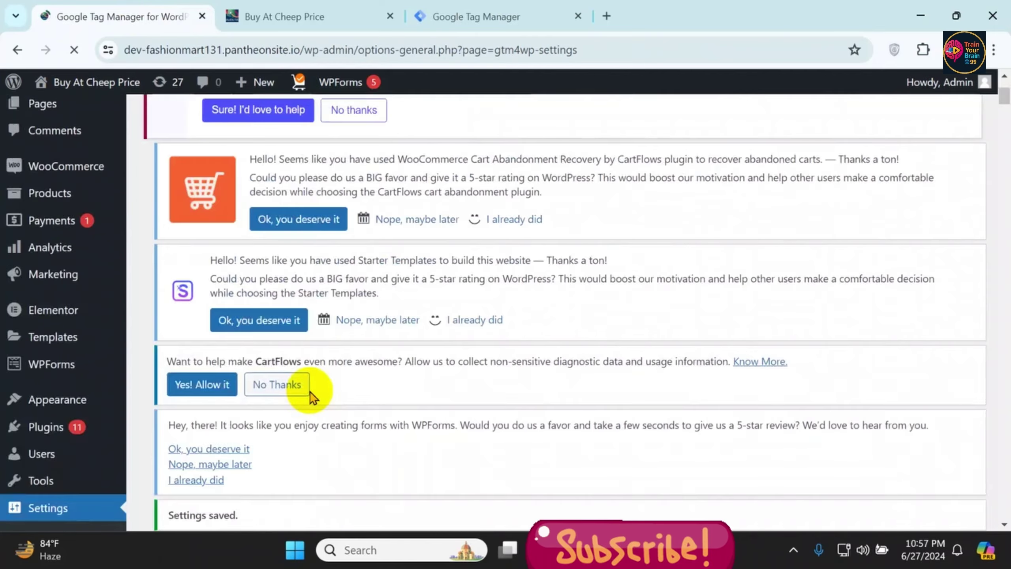
{"action": "scroll", "coordinate": [313, 396], "scroll_direction": "down", "scroll_amount": 5}
{"action": "scroll", "coordinate": [315, 396], "scroll_direction": "down", "scroll_amount": 2}
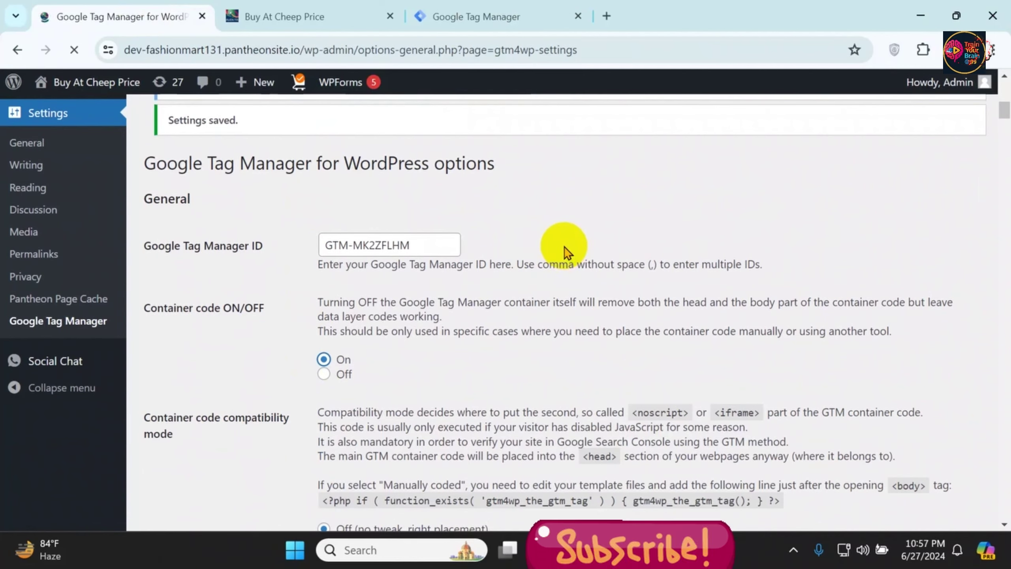
{"action": "left_click_drag", "start_coordinate": [1001, 120], "coordinate": [1001, 511]}
{"action": "scroll", "coordinate": [519, 323], "scroll_direction": "up", "scroll_amount": 15}
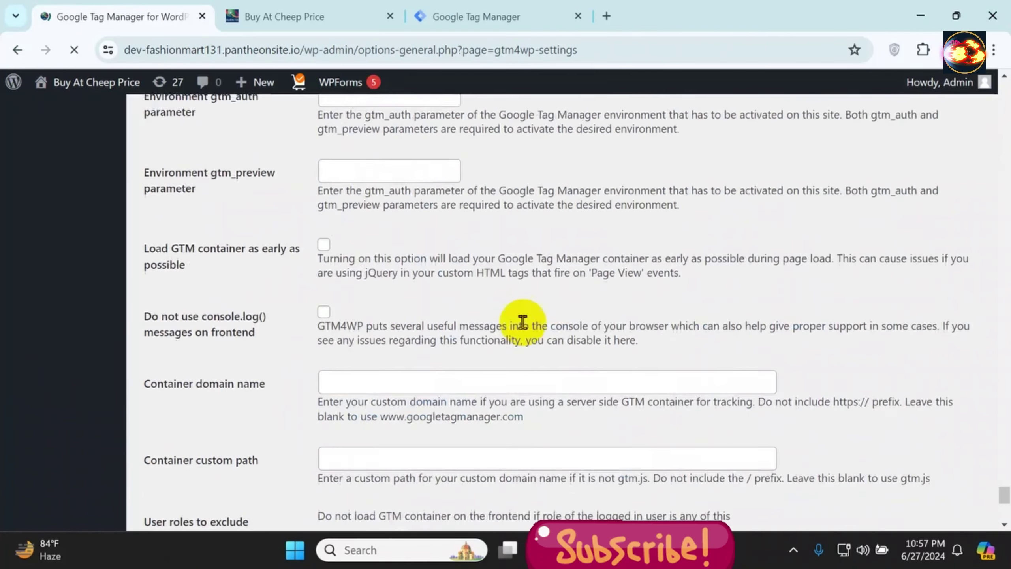
{"action": "scroll", "coordinate": [517, 284], "scroll_direction": "up", "scroll_amount": 15}
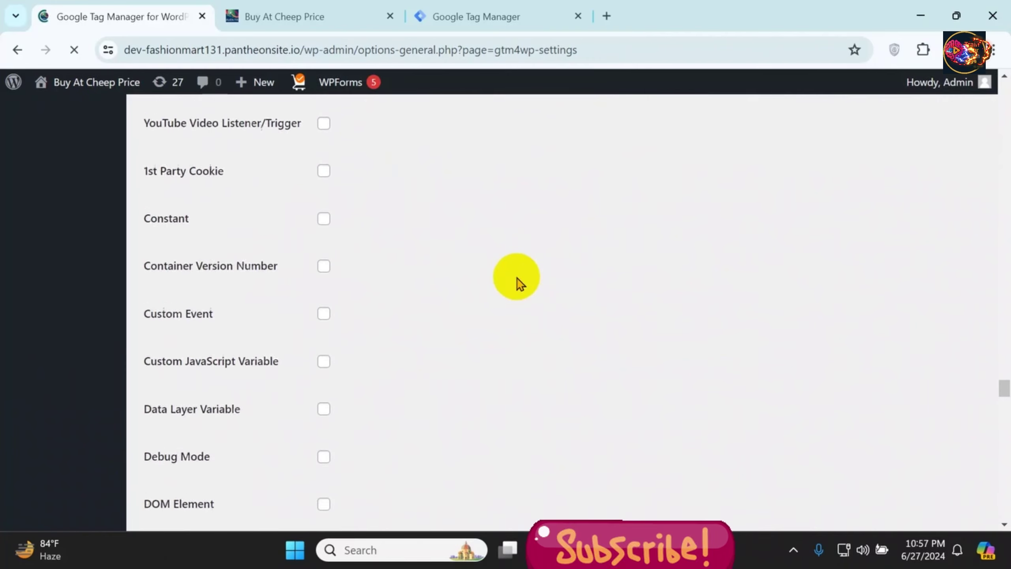
{"action": "scroll", "coordinate": [519, 281], "scroll_direction": "up", "scroll_amount": 10}
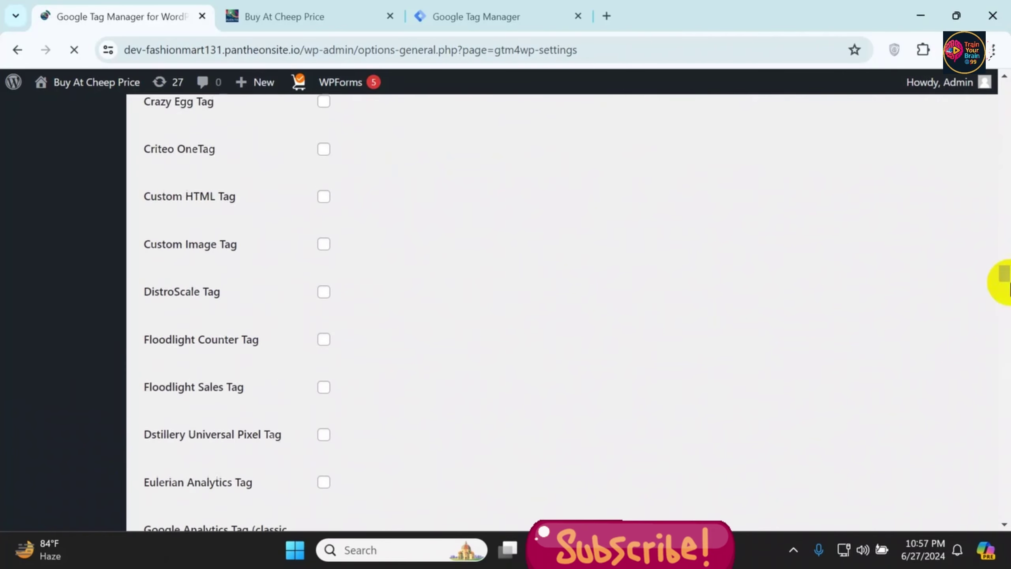
{"action": "left_click_drag", "start_coordinate": [1008, 272], "coordinate": [1007, 112]}
{"action": "scroll", "coordinate": [662, 250], "scroll_direction": "down", "scroll_amount": 5}
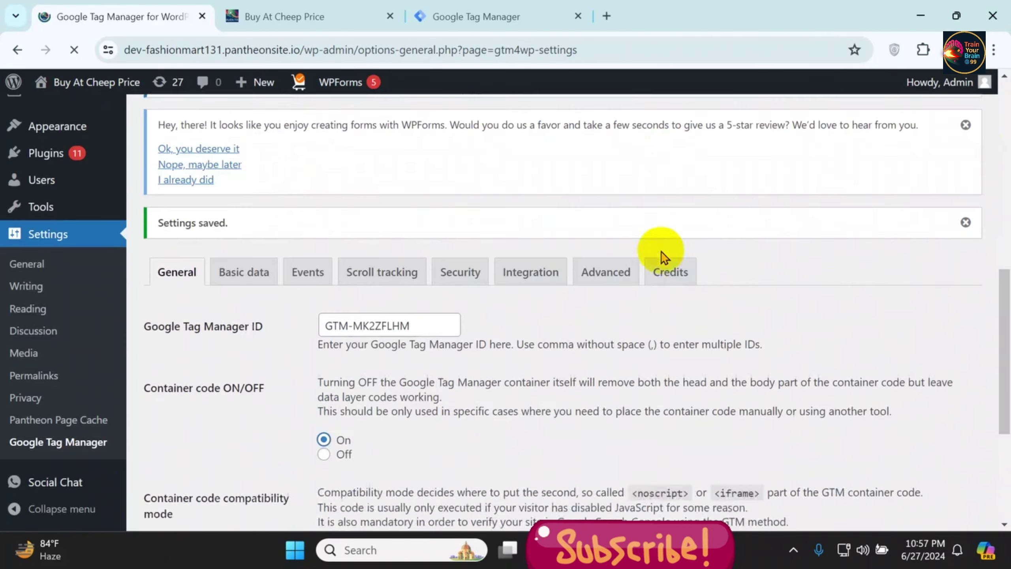
{"action": "left_click", "coordinate": [190, 442]}
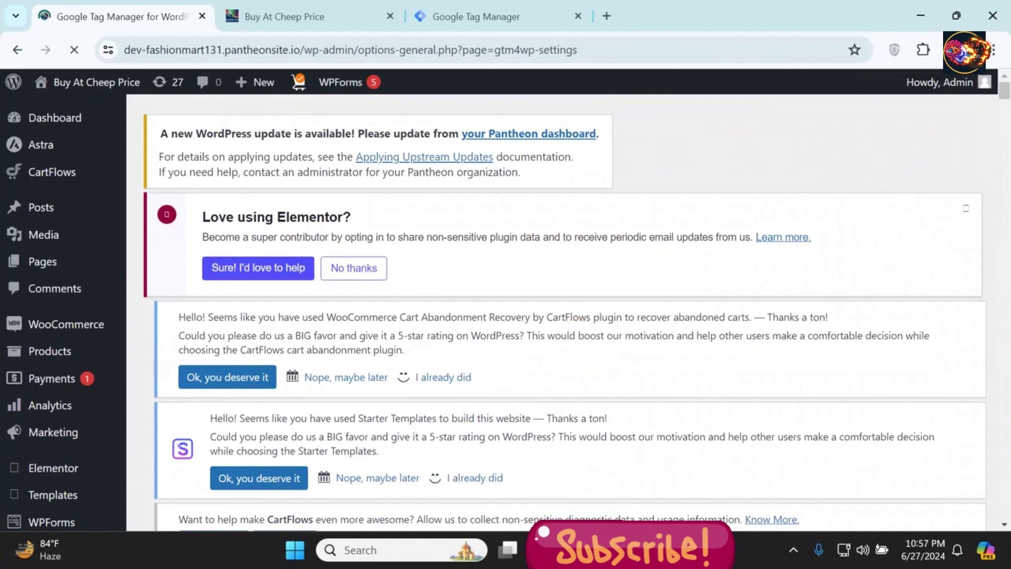
Switch to Notepad and add a dotted separator line below "2. Plugin > GTM4WP" in the notes
{"action": "left_click", "coordinate": [613, 551]}
{"action": "scroll", "coordinate": [645, 439], "scroll_direction": "down", "scroll_amount": 5}
{"action": "left_click", "coordinate": [490, 472]}
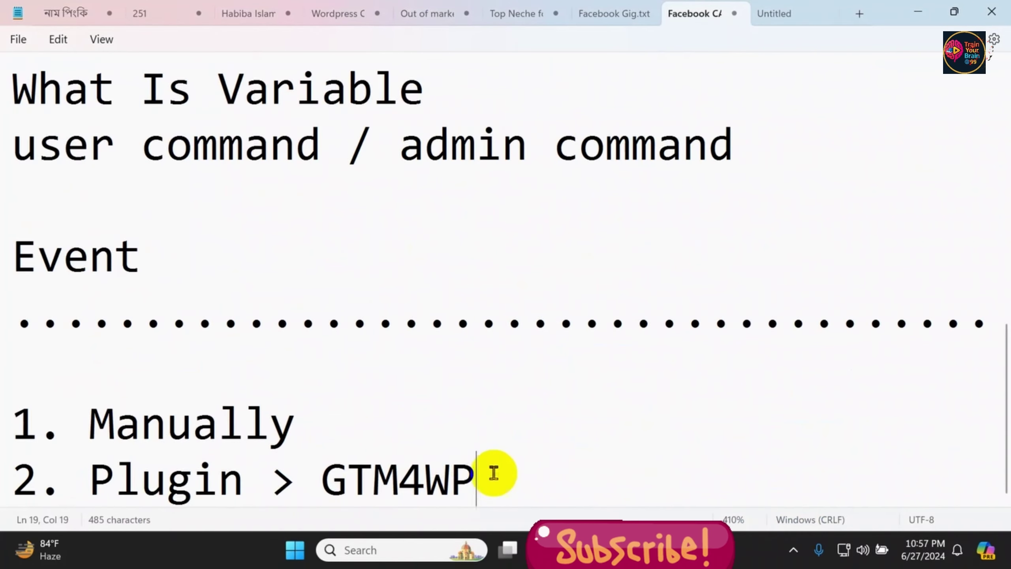
{"action": "key", "text": "Return"}
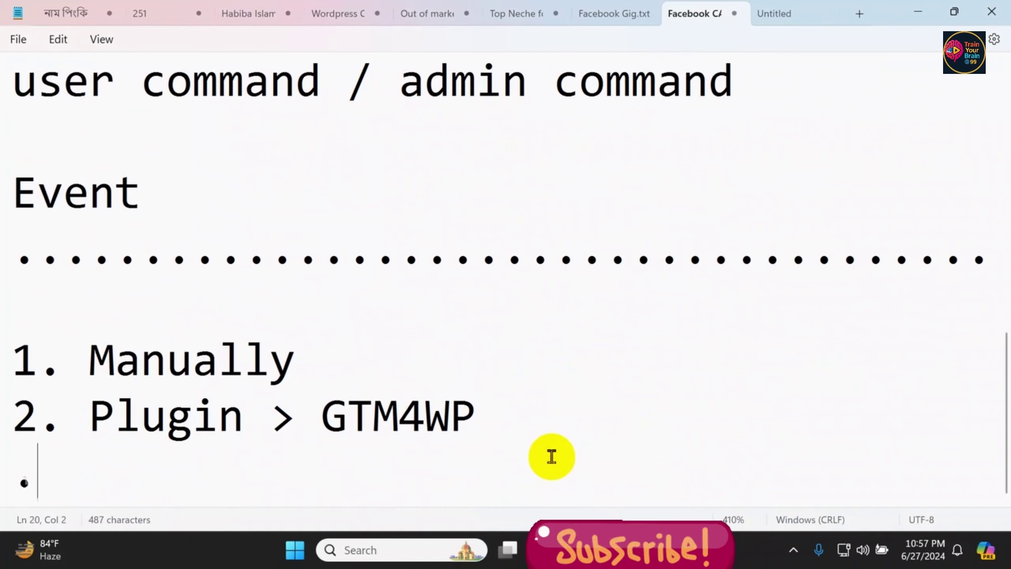
{"action": "type", "text": "....................................."}
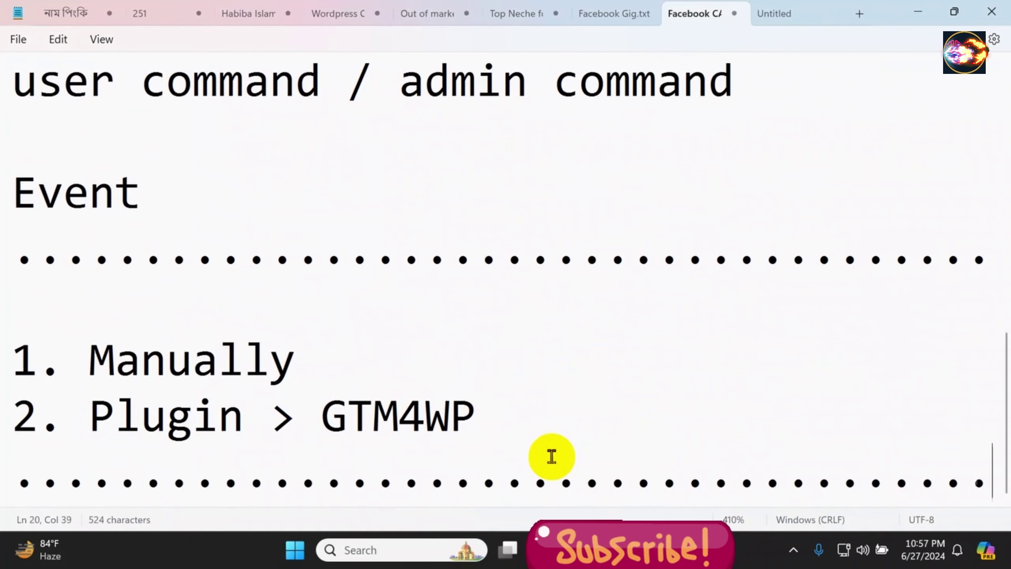
Add the line "Google Tag Assistant Extension" below the dotted separator, correcting the spelling of "Assistant"
{"action": "key", "text": "Return"}
{"action": "type", "text": "G"}
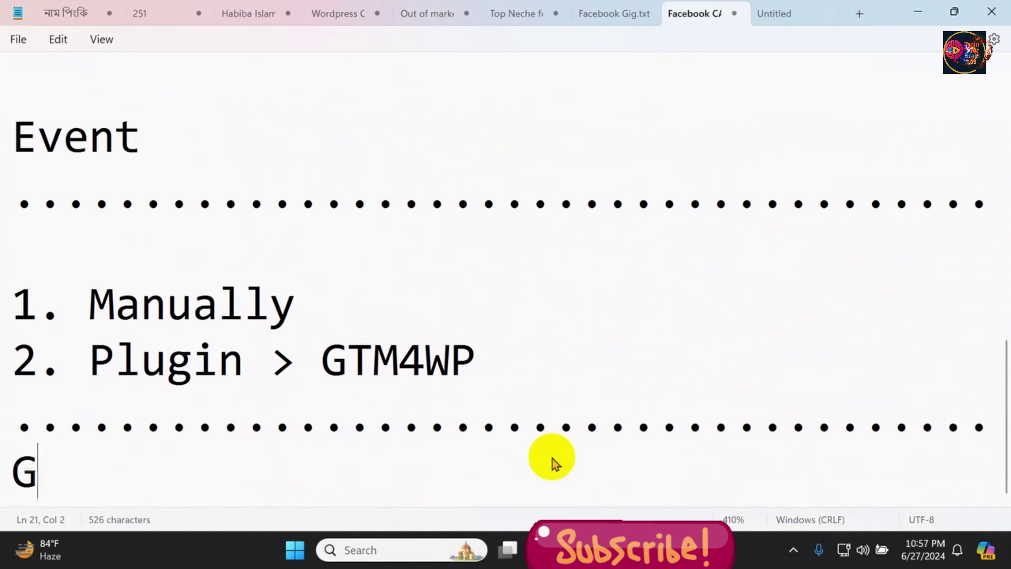
{"action": "type", "text": "oogle Ta"}
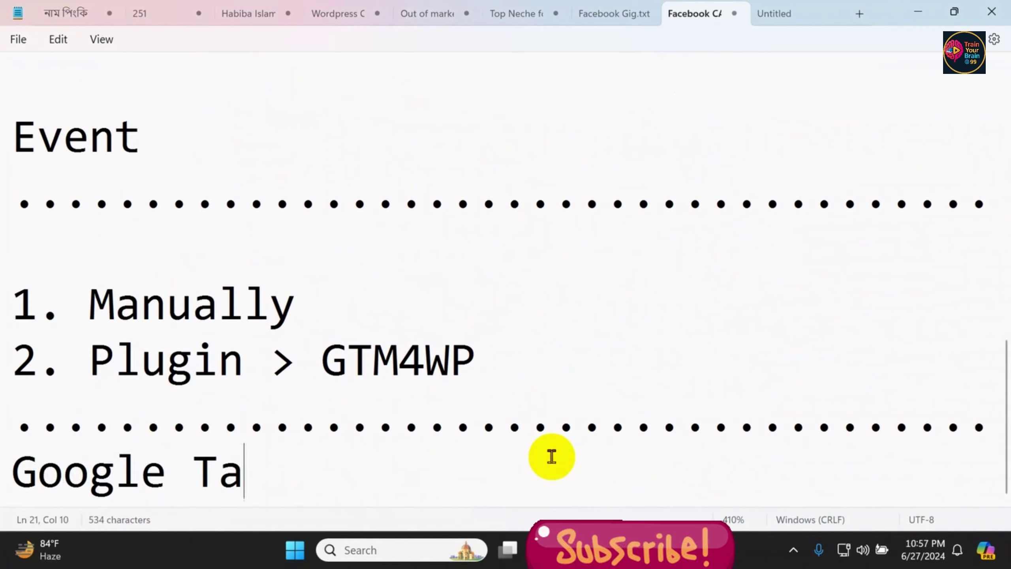
{"action": "type", "text": "g Assistent Extension"}
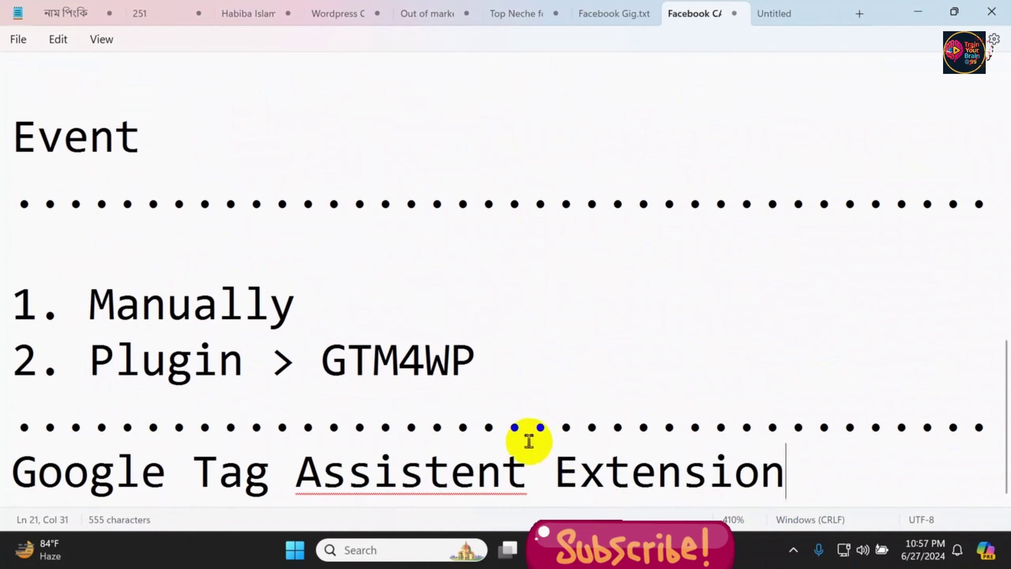
{"action": "left_click", "coordinate": [477, 462]}
{"action": "key", "text": "BackSpace"}
{"action": "type", "text": "a"}
{"action": "left_click", "coordinate": [852, 467]}
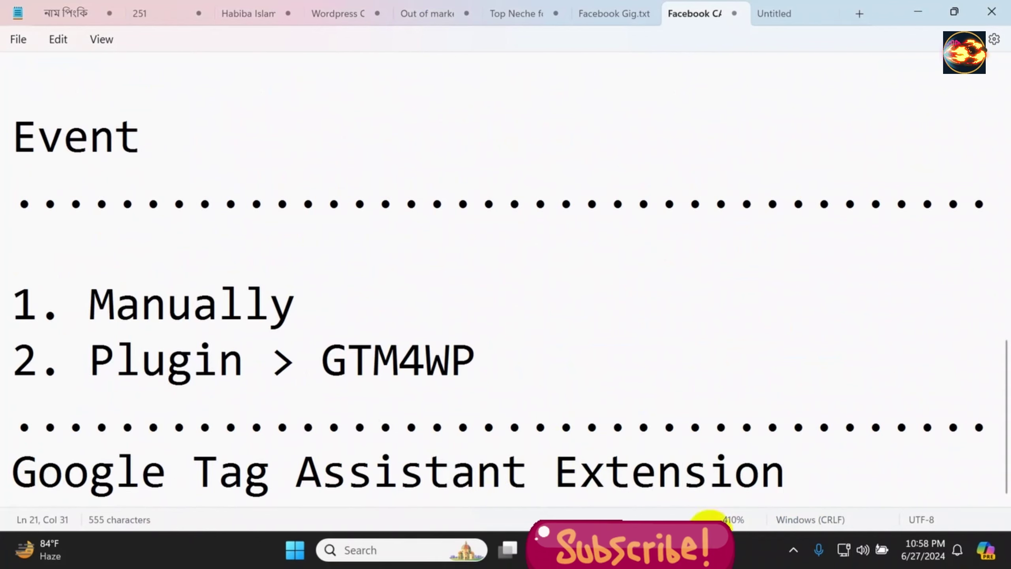
Switch to Chrome and search Google for "google tag assistant" in a new tab
{"action": "left_click", "coordinate": [707, 551]}
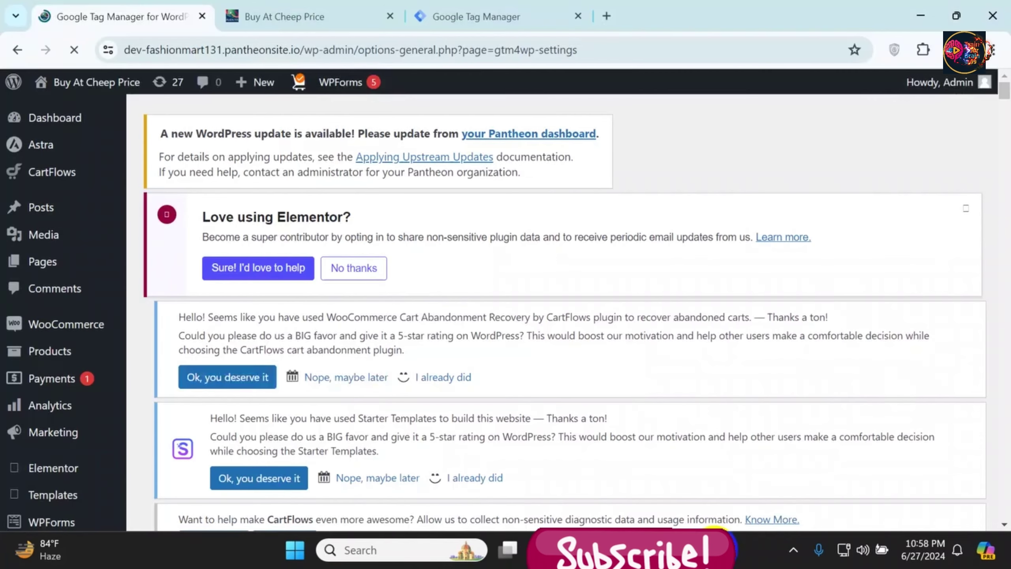
{"action": "left_click", "coordinate": [606, 16]}
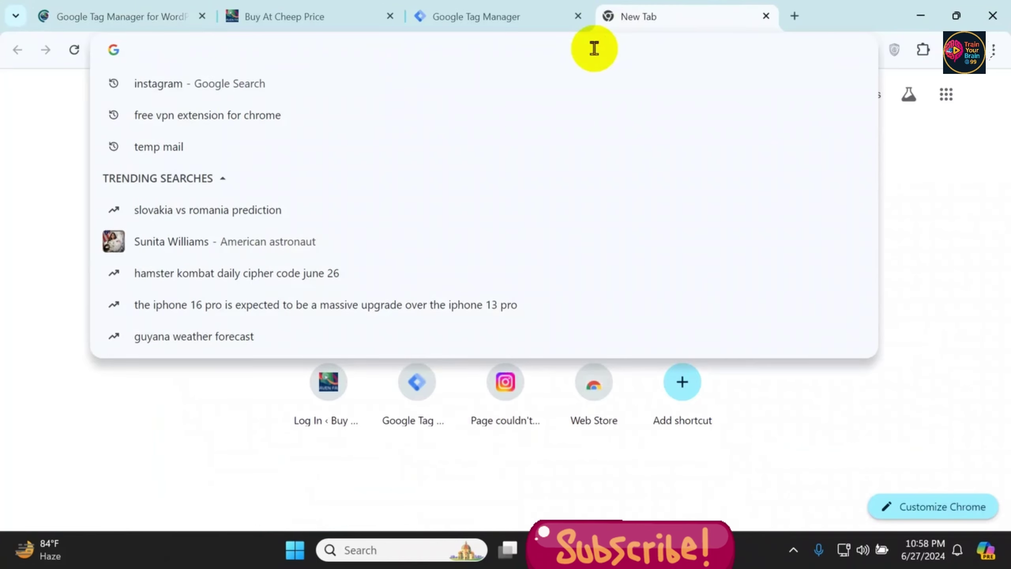
{"action": "type", "text": "google tag ass"}
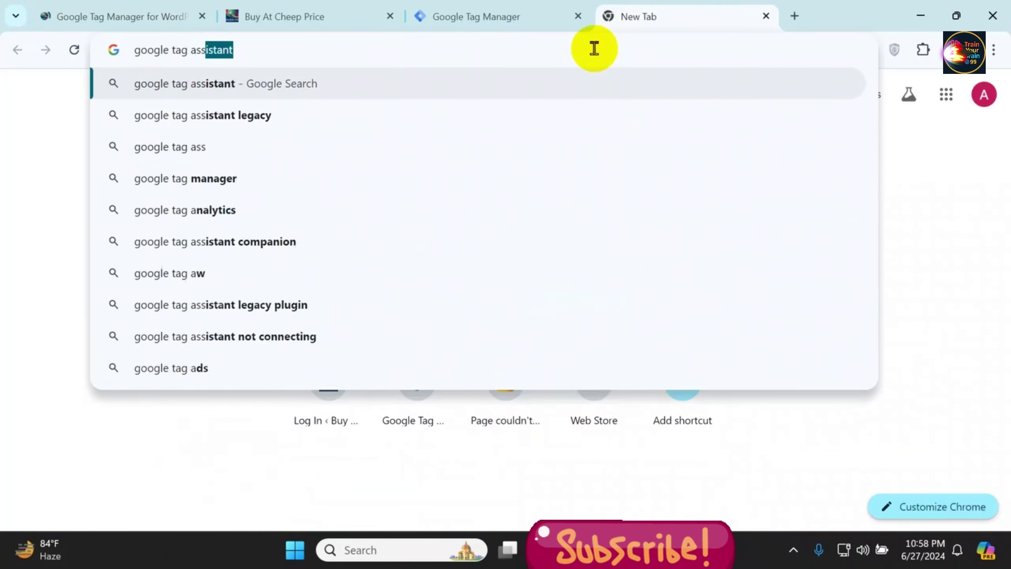
{"action": "type", "text": "istant"}
{"action": "key", "text": "Return"}
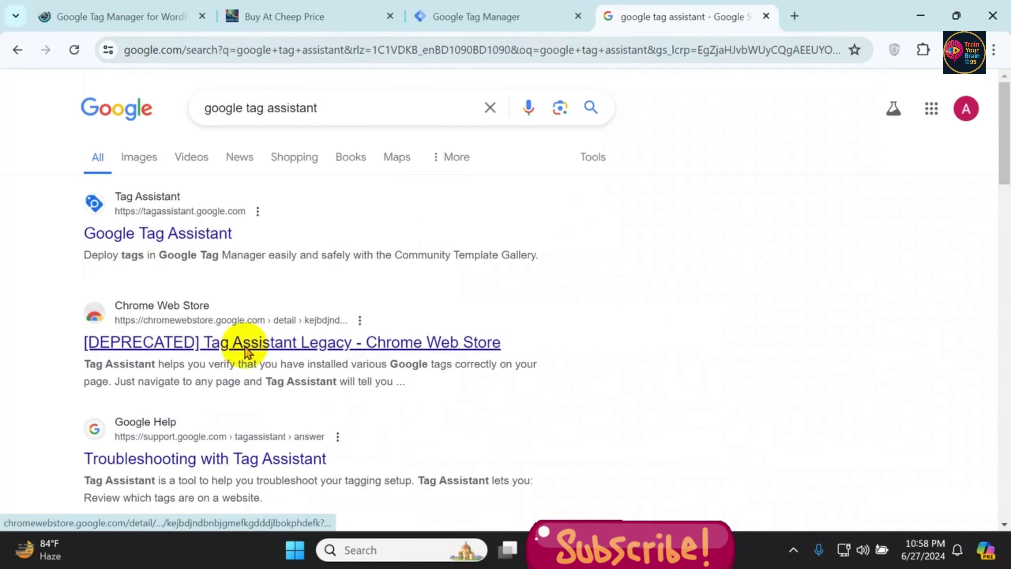
Open the "[DEPRECATED] Tag Assistant Legacy" page in the Chrome Web Store and add the extension to Chrome
{"action": "left_click", "coordinate": [332, 344]}
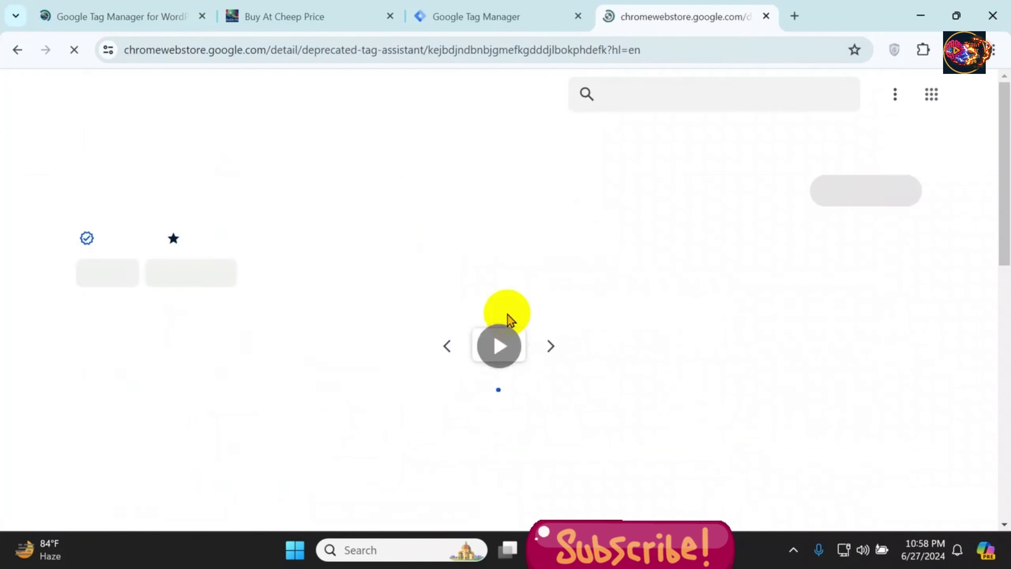
{"action": "left_click", "coordinate": [874, 196]}
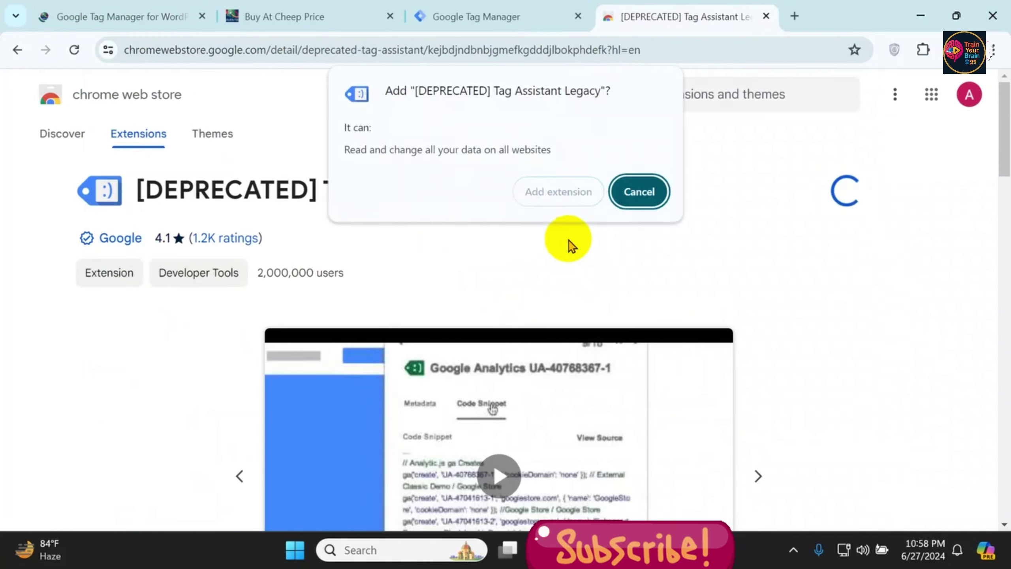
{"action": "left_click", "coordinate": [566, 192]}
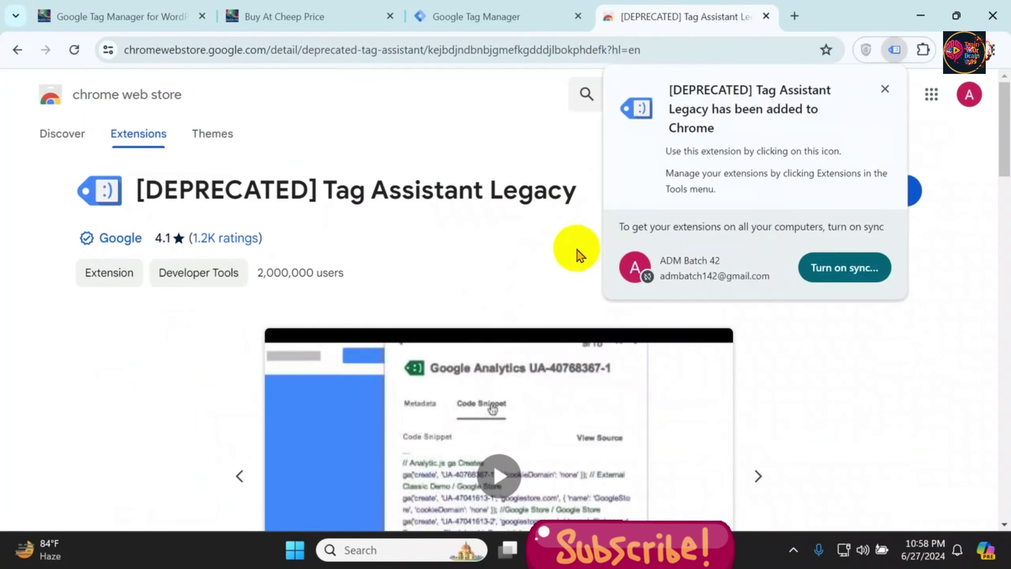
Pin the Tag Assistant Legacy extension to the browser toolbar
{"action": "left_click", "coordinate": [443, 16]}
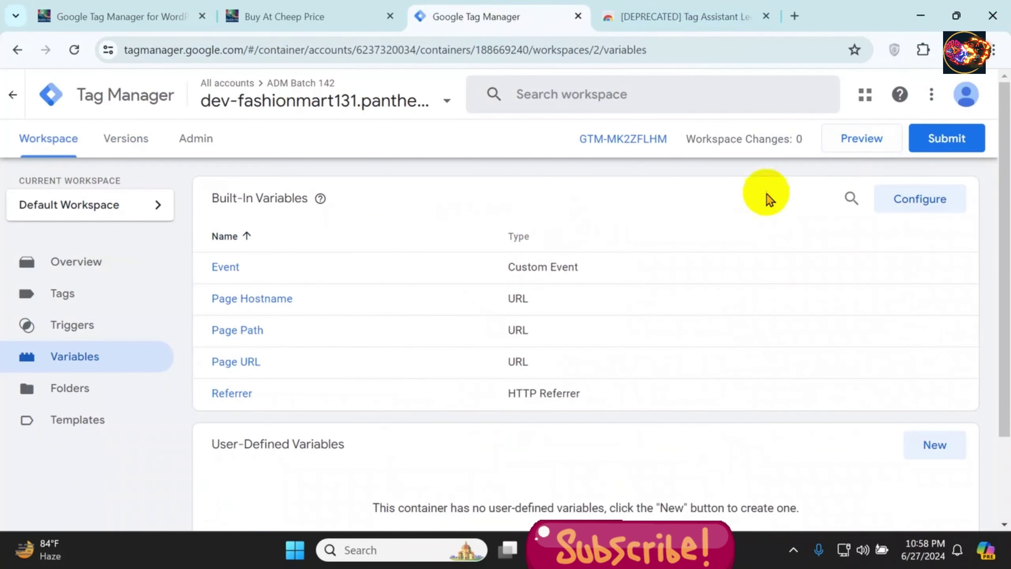
{"action": "left_click", "coordinate": [924, 51]}
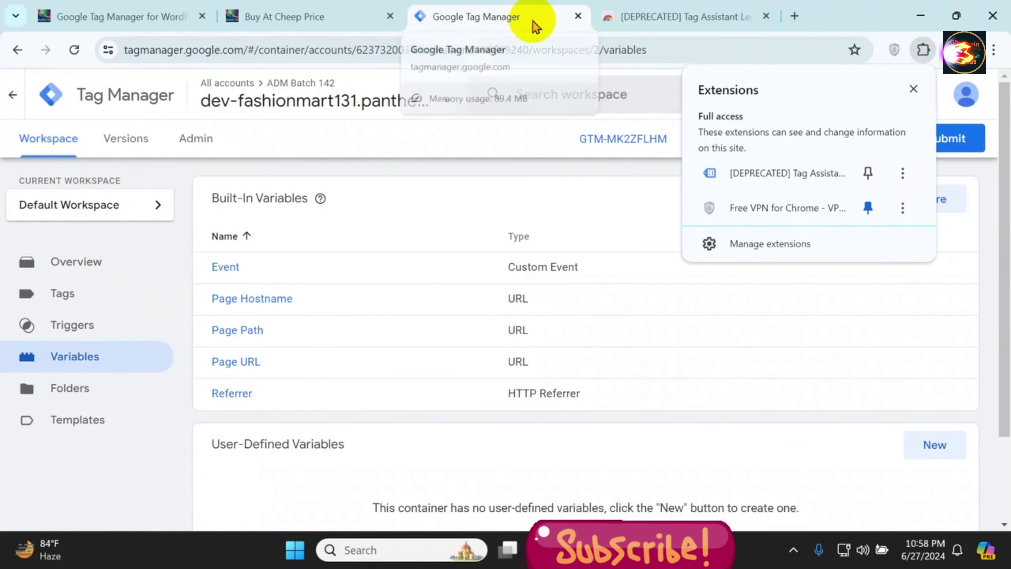
{"action": "left_click", "coordinate": [923, 50]}
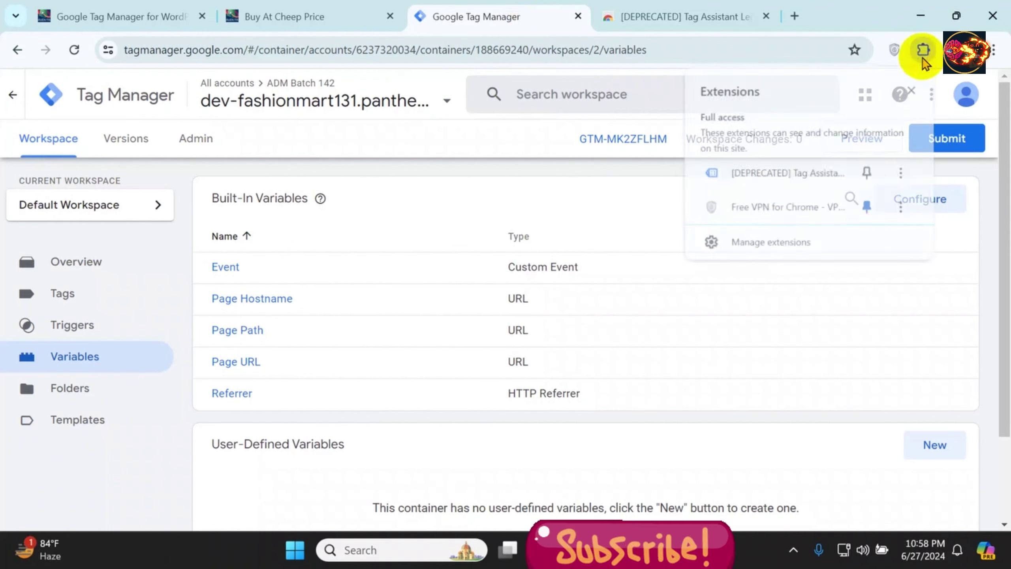
{"action": "left_click", "coordinate": [741, 16]}
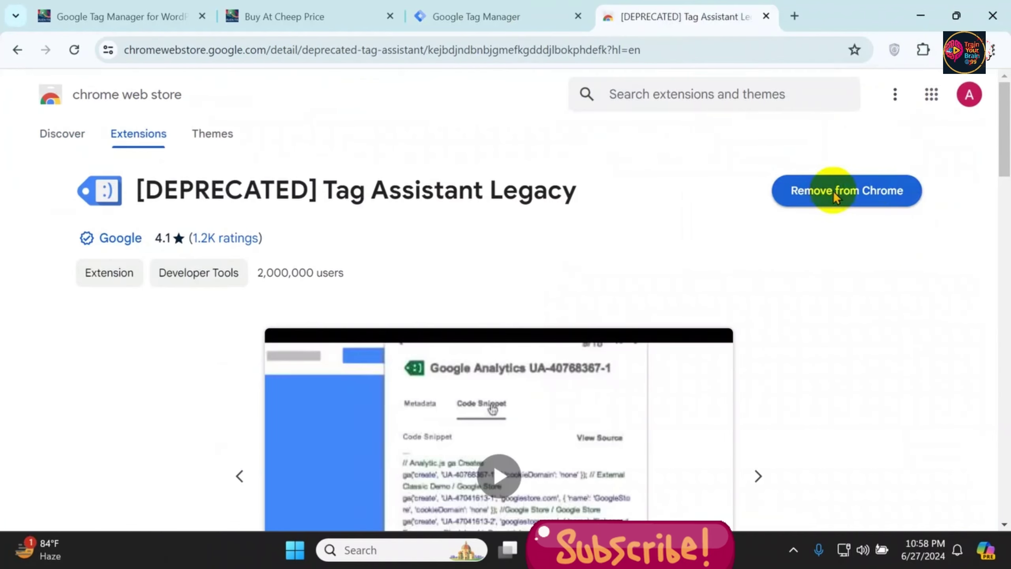
{"action": "left_click", "coordinate": [924, 50]}
{"action": "left_click", "coordinate": [867, 173]}
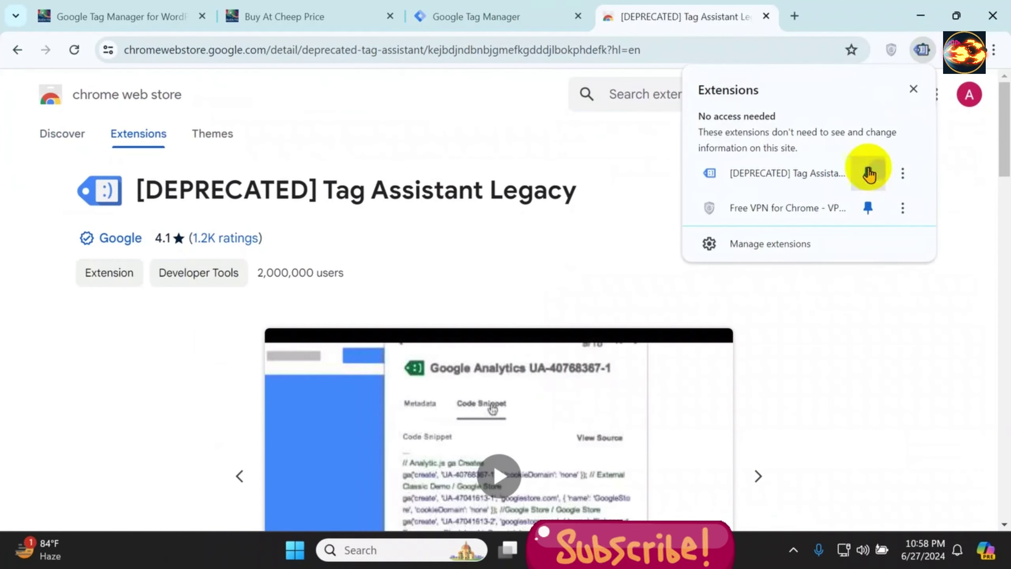
{"action": "left_click", "coordinate": [635, 175]}
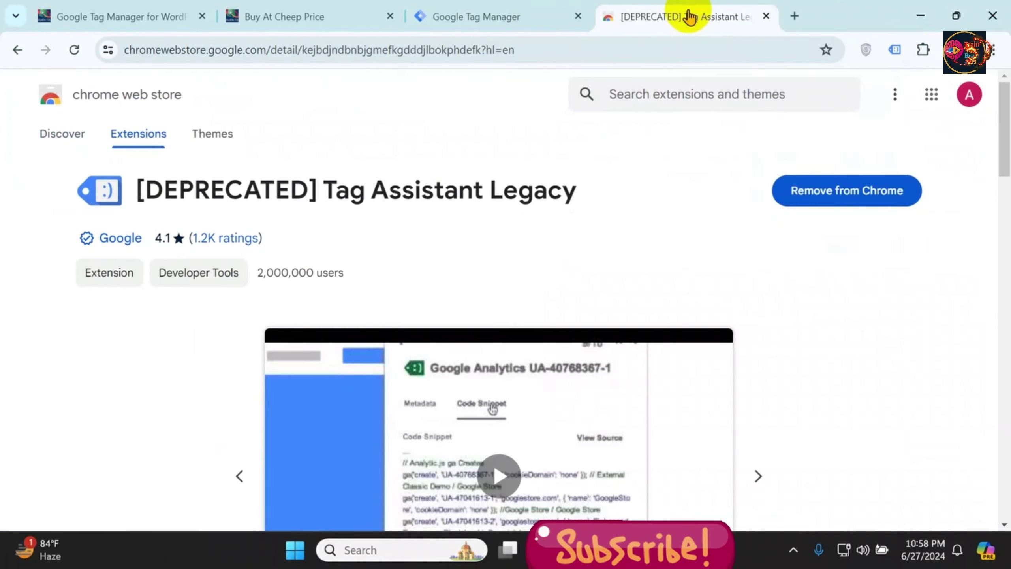
Replace the extension's store page with the Tag Manager container preview, and copy the site's base URL from the WordPress admin address
{"action": "middle_click", "coordinate": [690, 17]}
{"action": "left_click", "coordinate": [880, 142]}
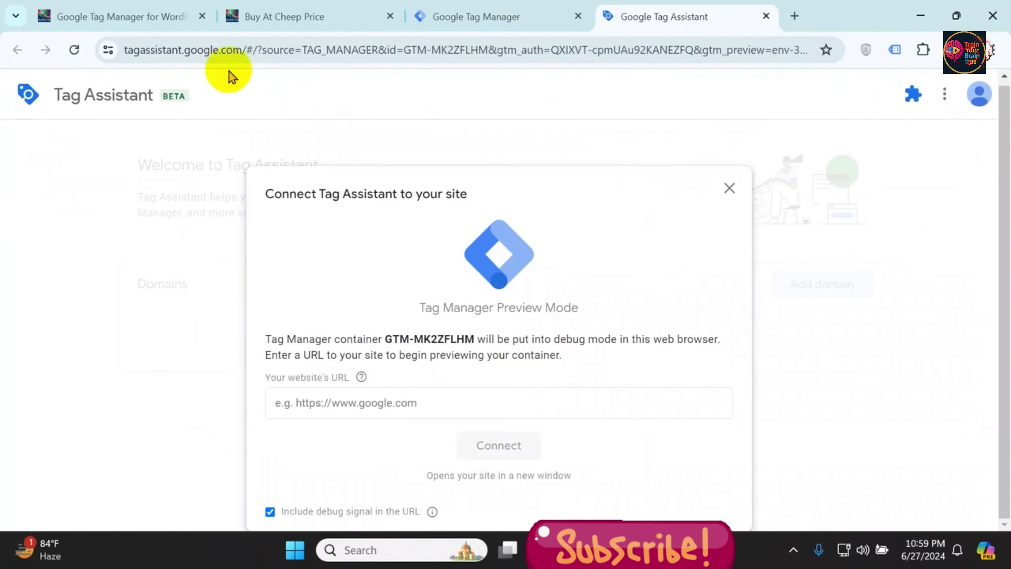
{"action": "left_click", "coordinate": [106, 15]}
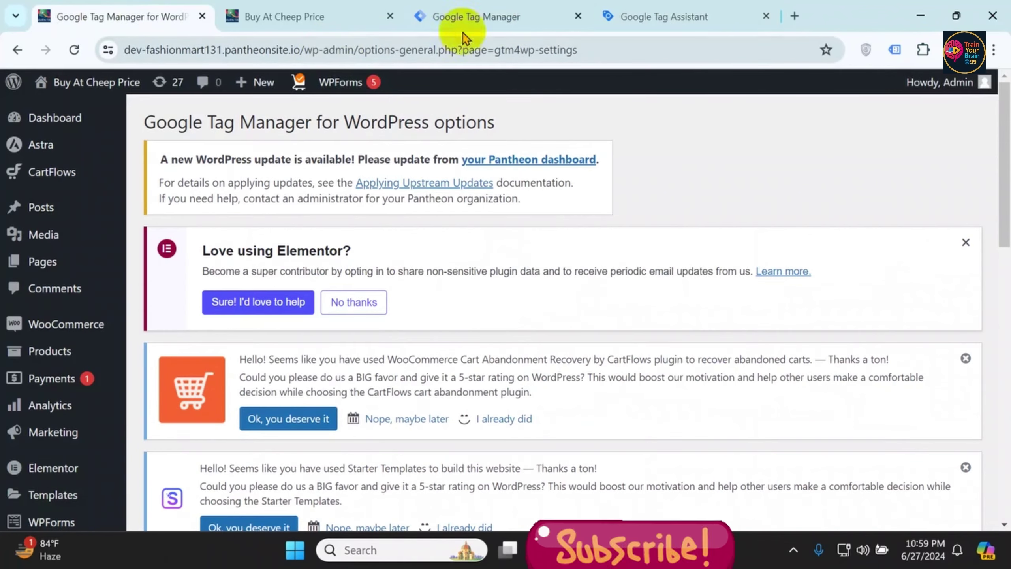
{"action": "left_click", "coordinate": [525, 18]}
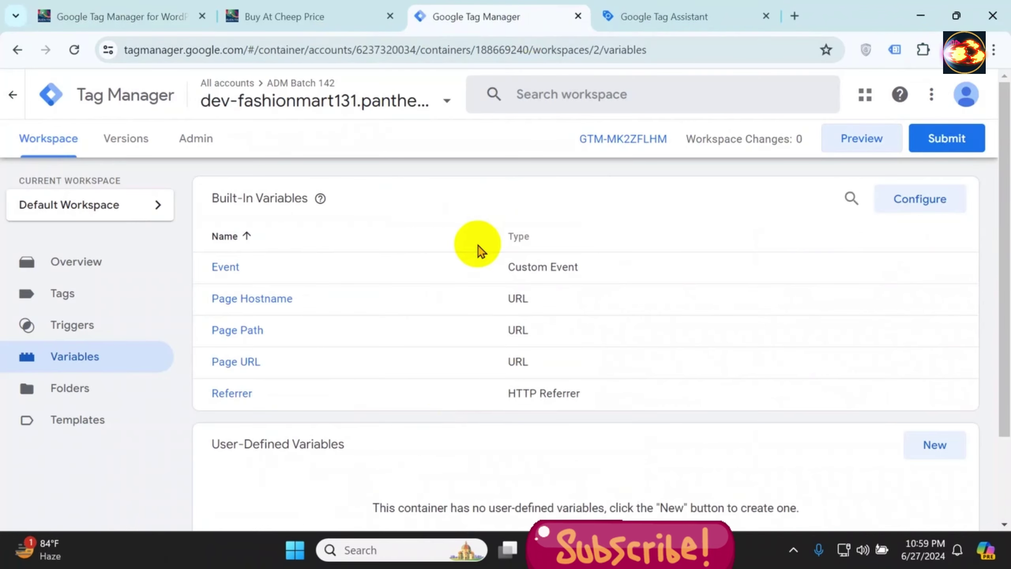
{"action": "left_click", "coordinate": [135, 16]}
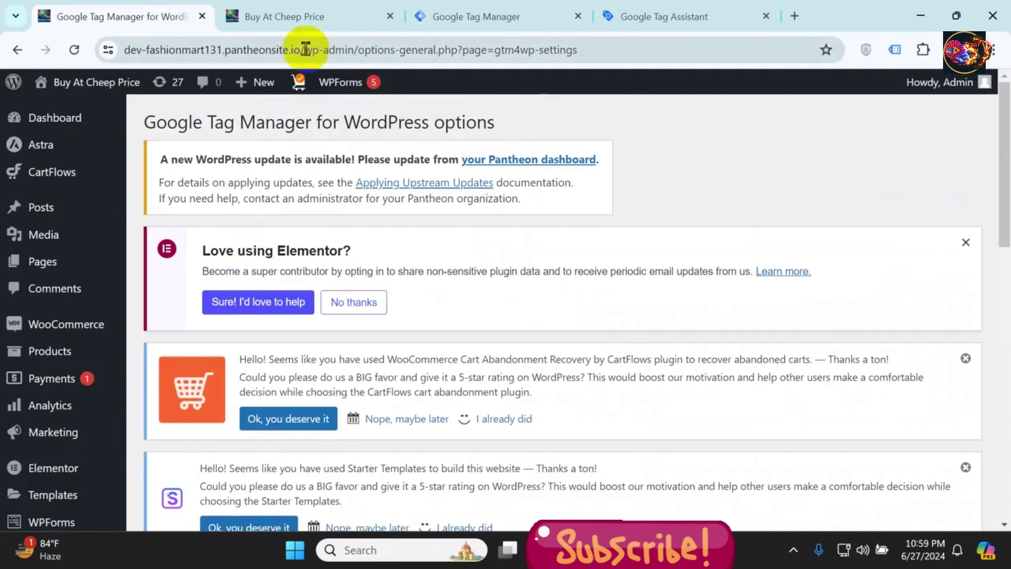
{"action": "left_click_drag", "start_coordinate": [305, 48], "coordinate": [124, 50]}
{"action": "right_click", "coordinate": [287, 57]}
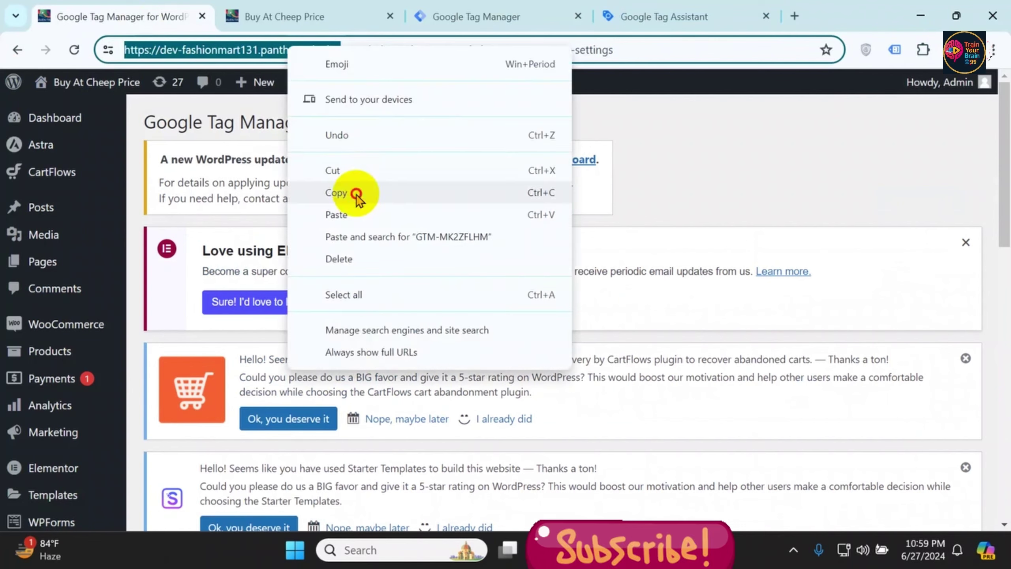
{"action": "left_click", "coordinate": [354, 193]}
{"action": "left_click", "coordinate": [655, 15]}
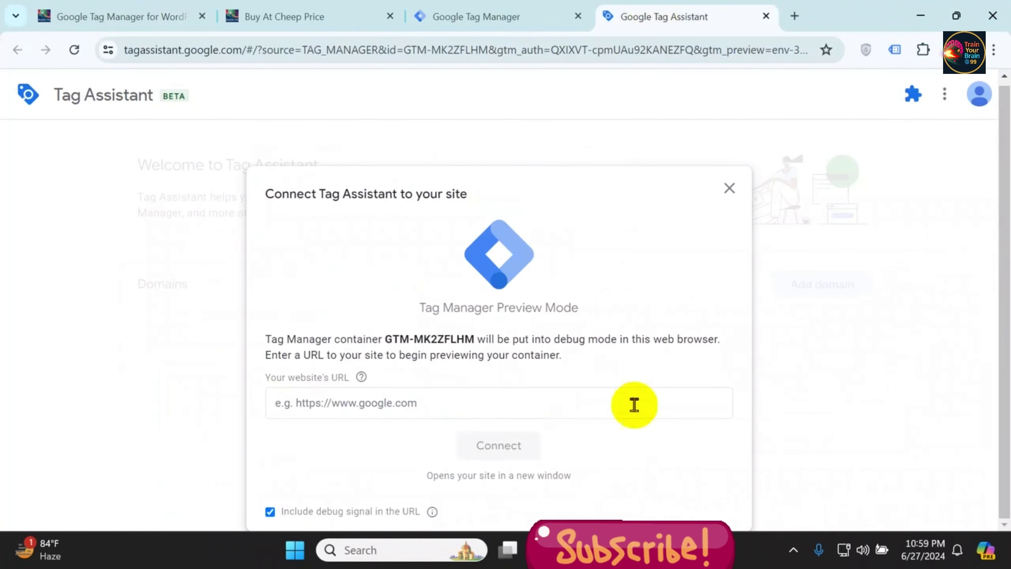
{"action": "right_click", "coordinate": [538, 404]}
{"action": "left_click", "coordinate": [628, 215]}
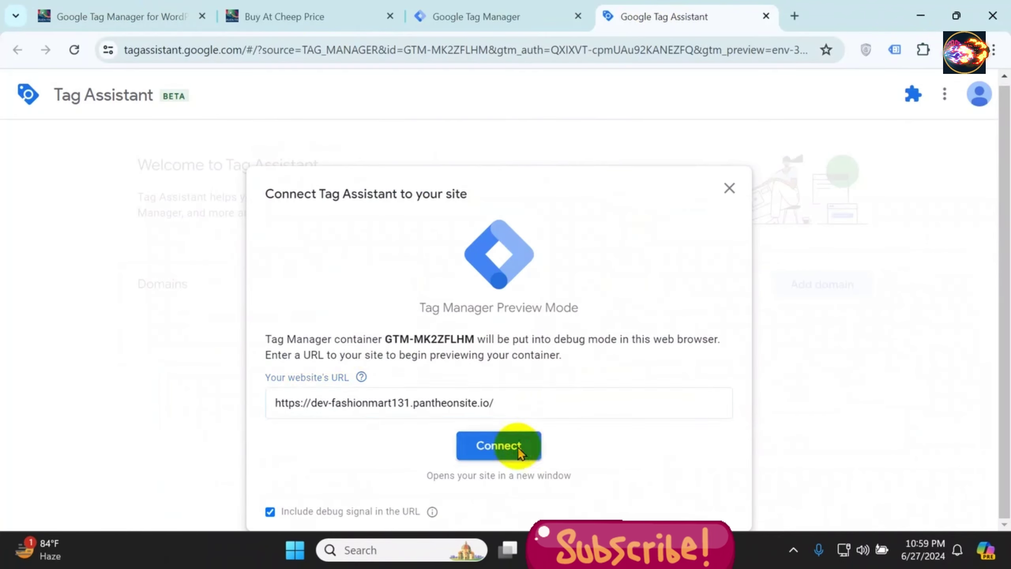
{"action": "left_click", "coordinate": [498, 445]}
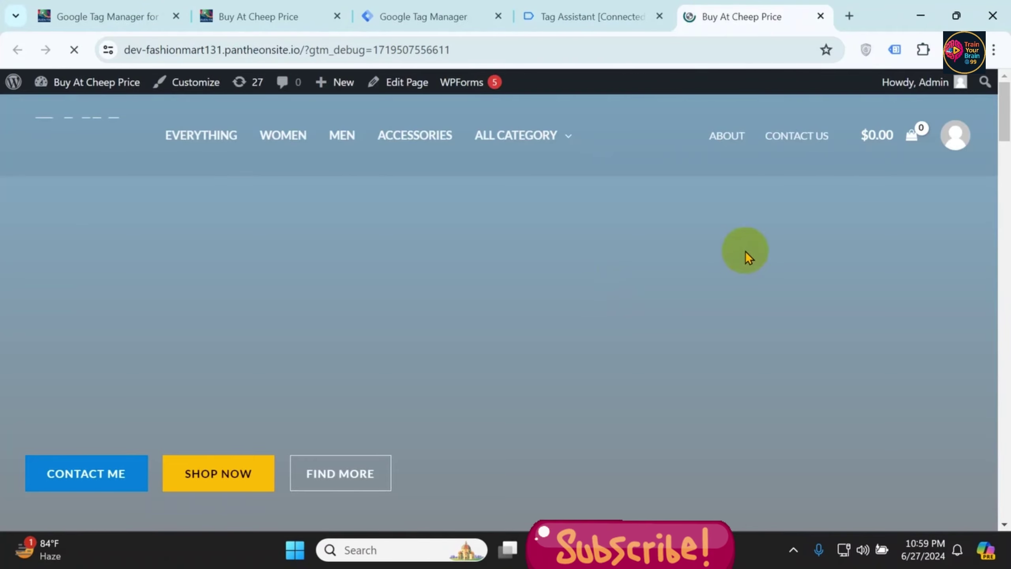
Look through the storefront home page down to Featured Products and check the Tag Assistant connection panel on it
{"action": "scroll", "coordinate": [676, 237], "scroll_direction": "down", "scroll_amount": 3}
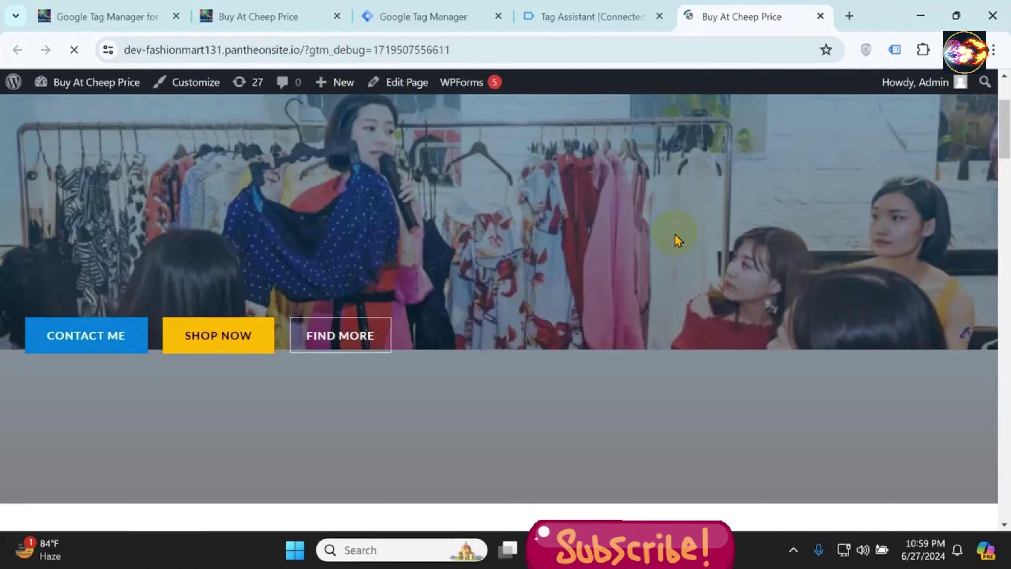
{"action": "scroll", "coordinate": [678, 239], "scroll_direction": "down", "scroll_amount": 2}
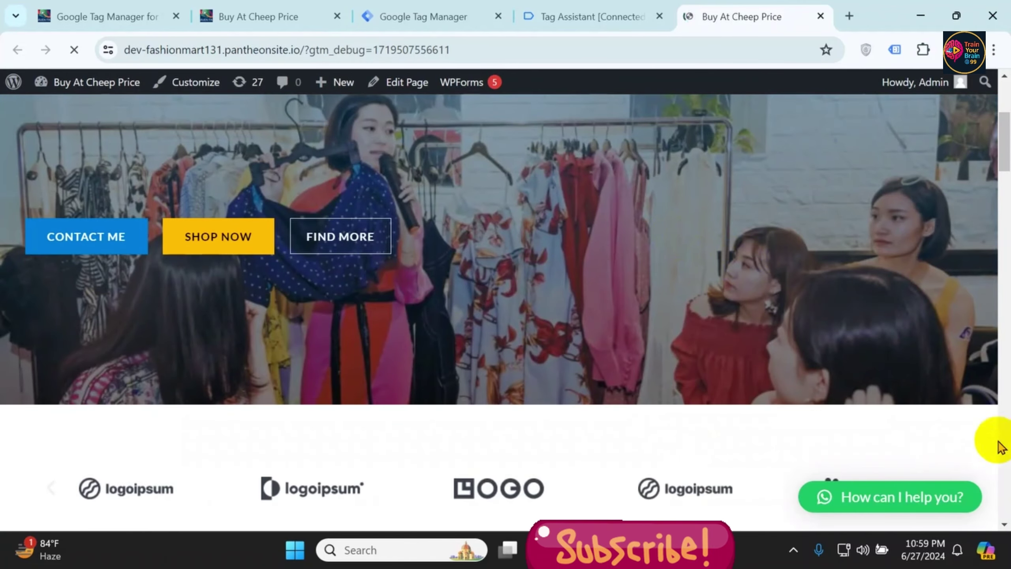
{"action": "scroll", "coordinate": [789, 277], "scroll_direction": "down", "scroll_amount": 2}
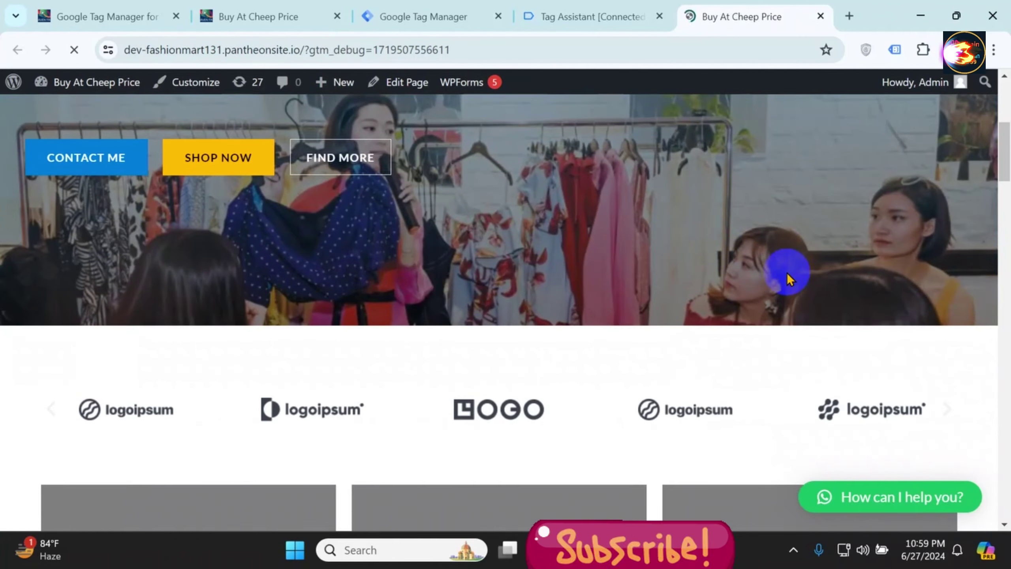
{"action": "scroll", "coordinate": [788, 275], "scroll_direction": "down", "scroll_amount": 2}
{"action": "scroll", "coordinate": [789, 277], "scroll_direction": "down", "scroll_amount": 3}
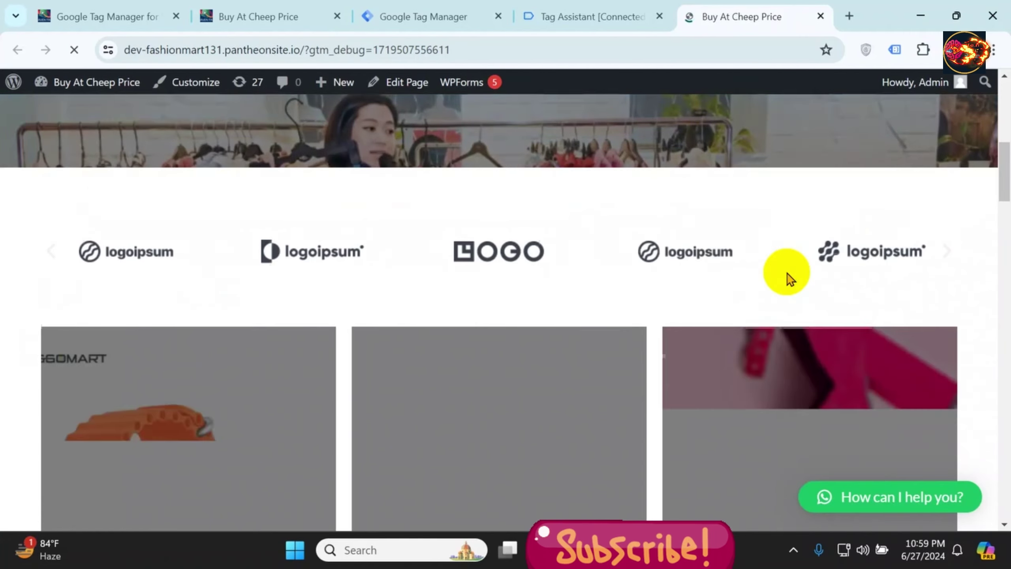
{"action": "scroll", "coordinate": [789, 277], "scroll_direction": "up", "scroll_amount": 4}
{"action": "scroll", "coordinate": [789, 277], "scroll_direction": "up", "scroll_amount": 4}
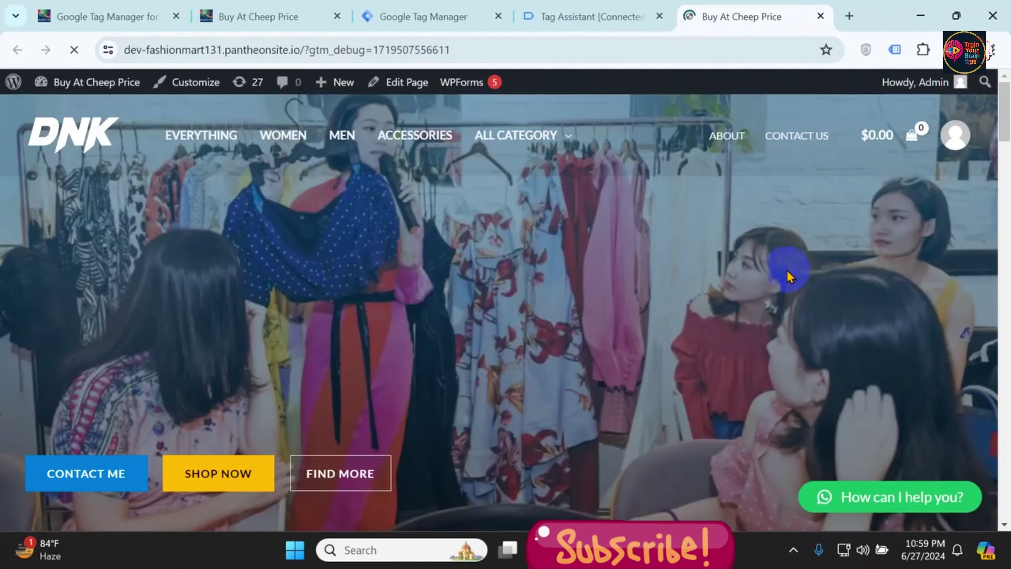
{"action": "scroll", "coordinate": [789, 274], "scroll_direction": "down", "scroll_amount": 5}
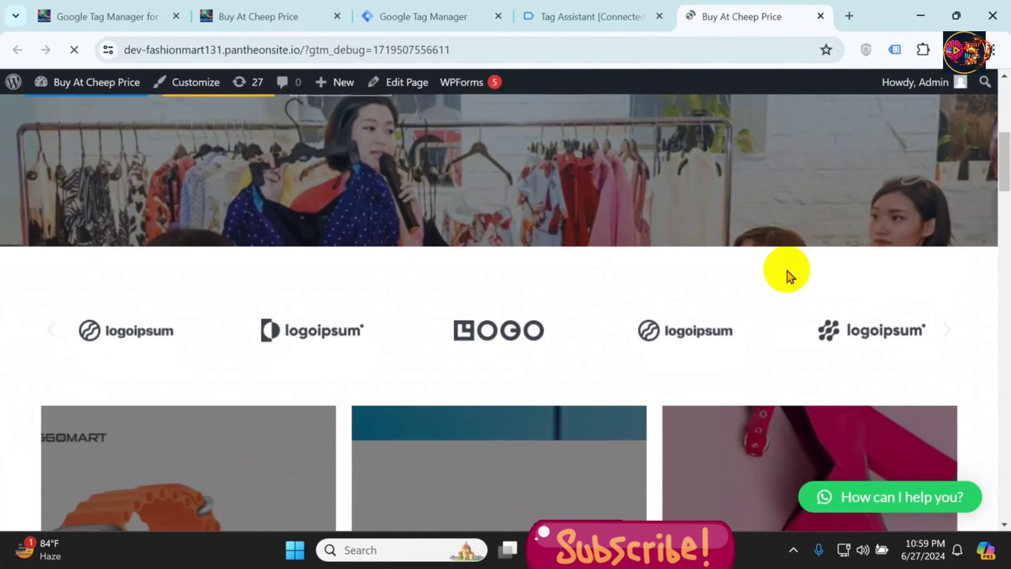
{"action": "scroll", "coordinate": [790, 275], "scroll_direction": "down", "scroll_amount": 4}
{"action": "scroll", "coordinate": [787, 271], "scroll_direction": "down", "scroll_amount": 5}
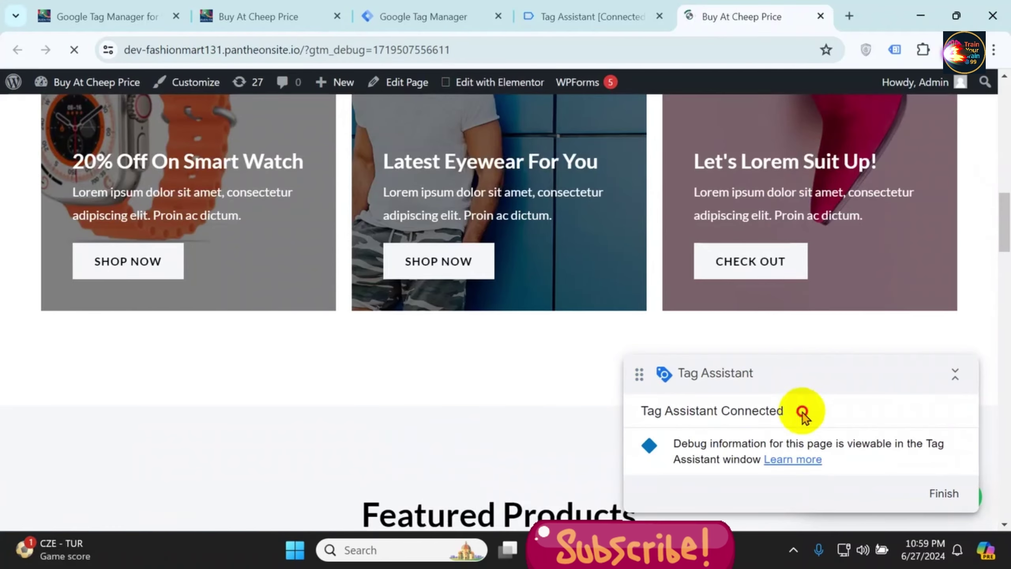
{"action": "left_click_drag", "start_coordinate": [801, 413], "coordinate": [639, 410]}
{"action": "left_click", "coordinate": [801, 417]}
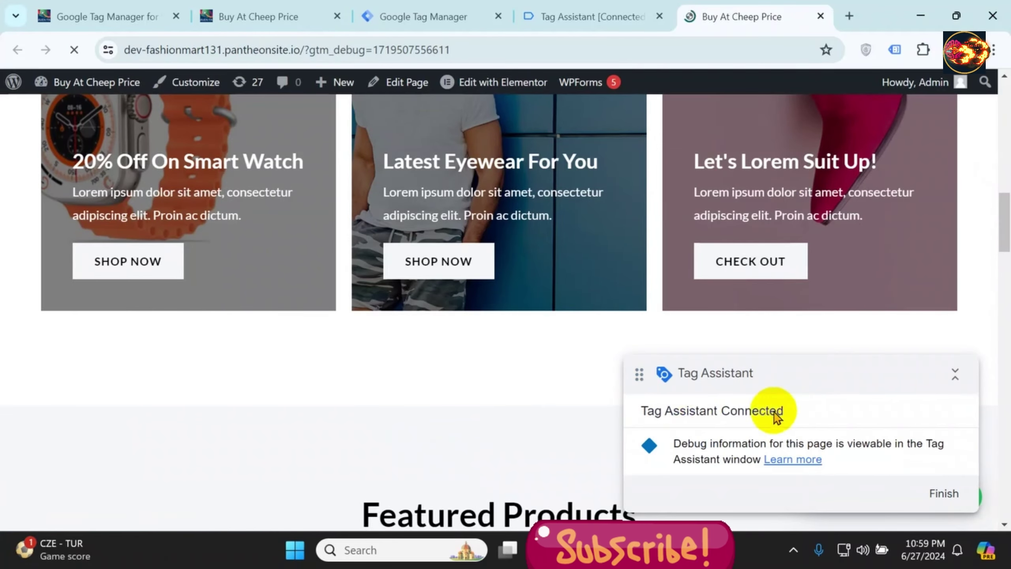
{"action": "left_click", "coordinate": [136, 11]}
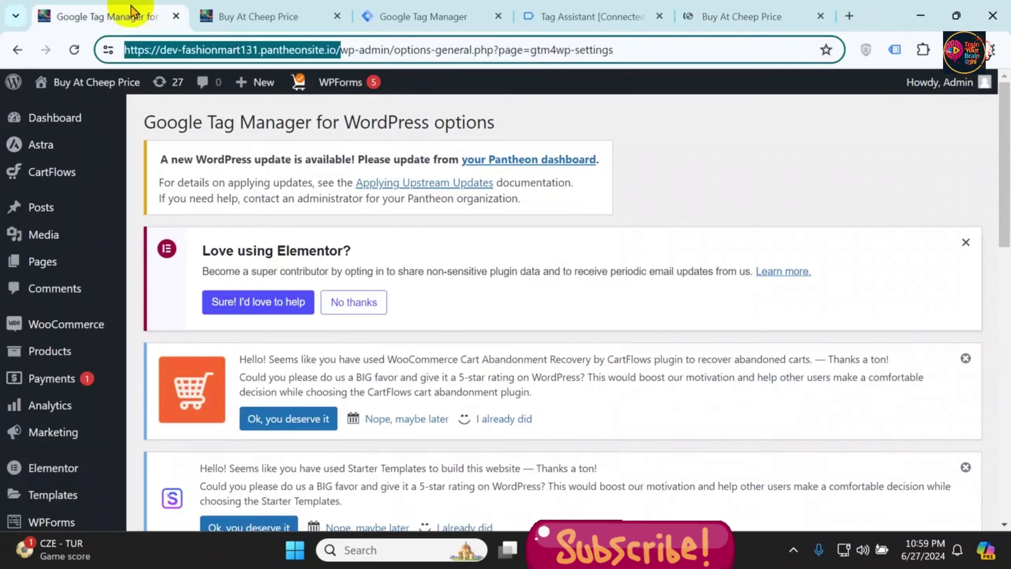
{"action": "left_click", "coordinate": [398, 15]}
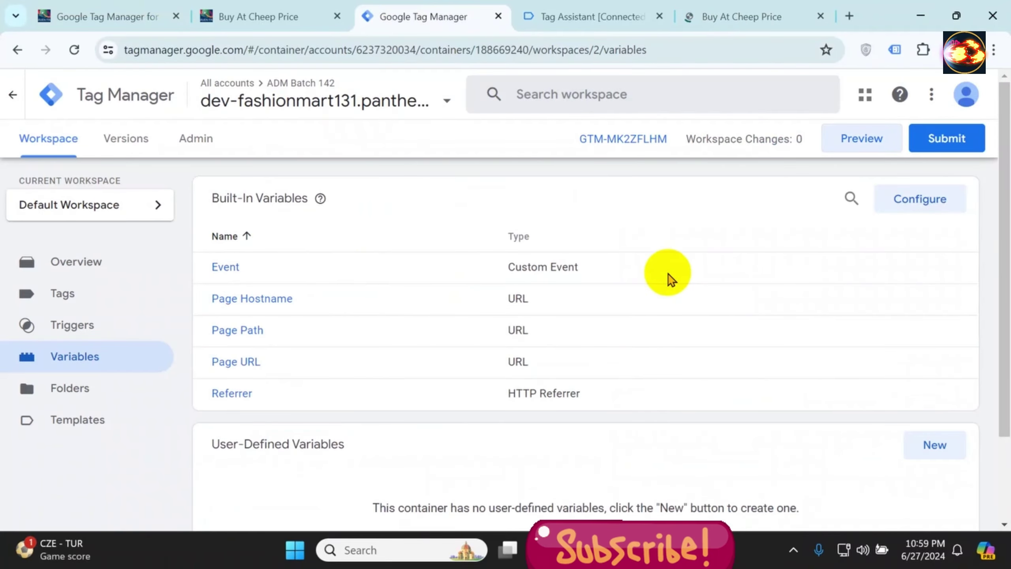
{"action": "left_click", "coordinate": [729, 15]}
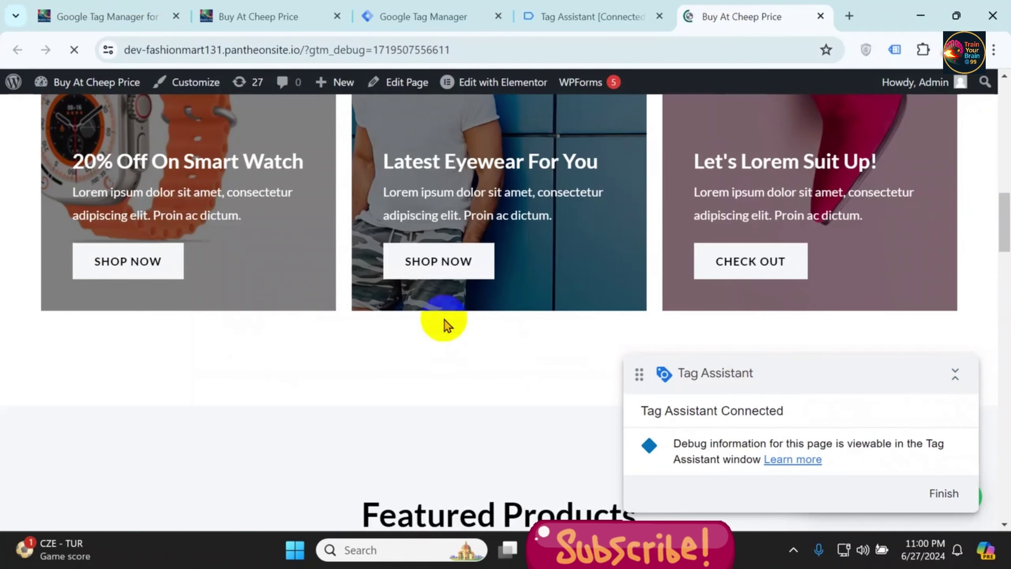
{"action": "scroll", "coordinate": [452, 307], "scroll_direction": "down", "scroll_amount": 5}
{"action": "scroll", "coordinate": [451, 296], "scroll_direction": "down", "scroll_amount": 3}
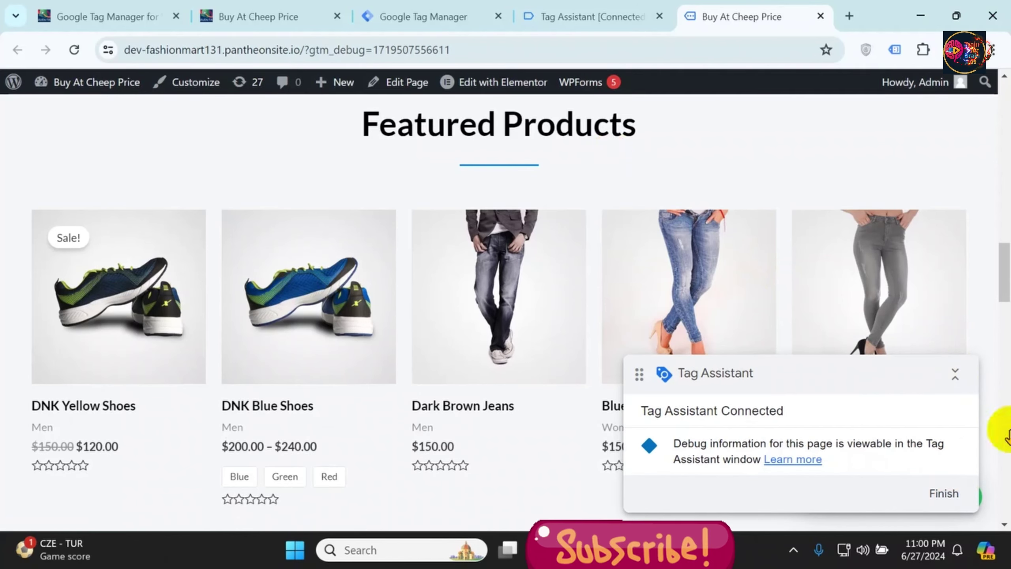
Finish the storefront debug session, continue to the Tag Assistant summary and close its page, returning to Tag Manager
{"action": "left_click", "coordinate": [947, 492]}
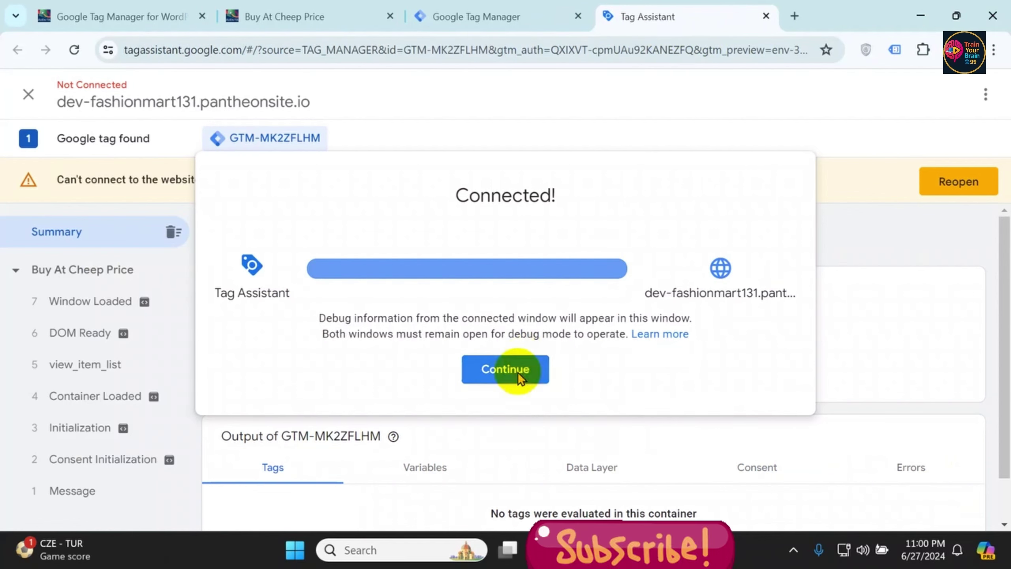
{"action": "left_click", "coordinate": [506, 369]}
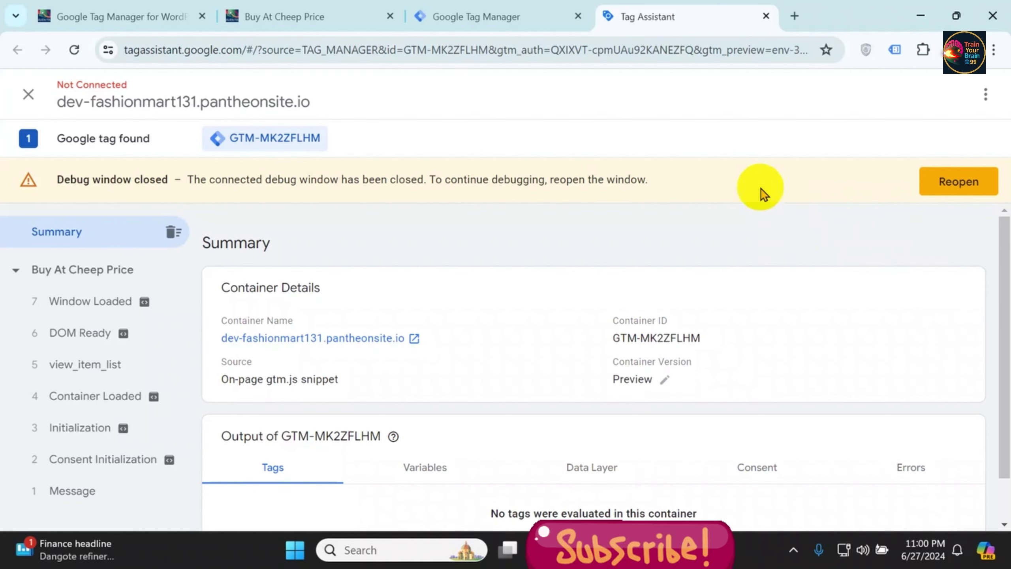
{"action": "left_click", "coordinate": [531, 20]}
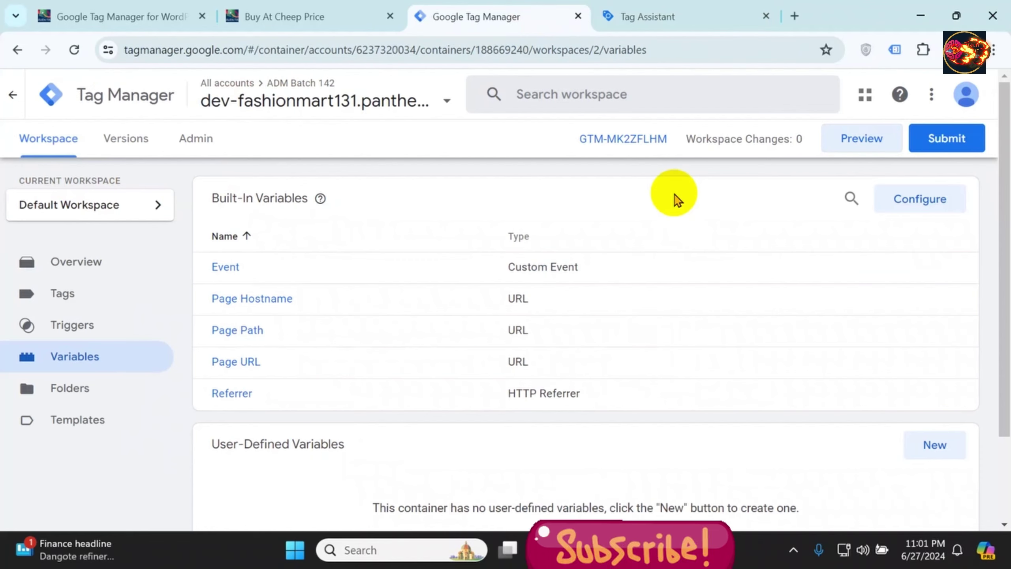
{"action": "left_click", "coordinate": [646, 8]}
{"action": "key", "text": "ctrl+shift+Tab"}
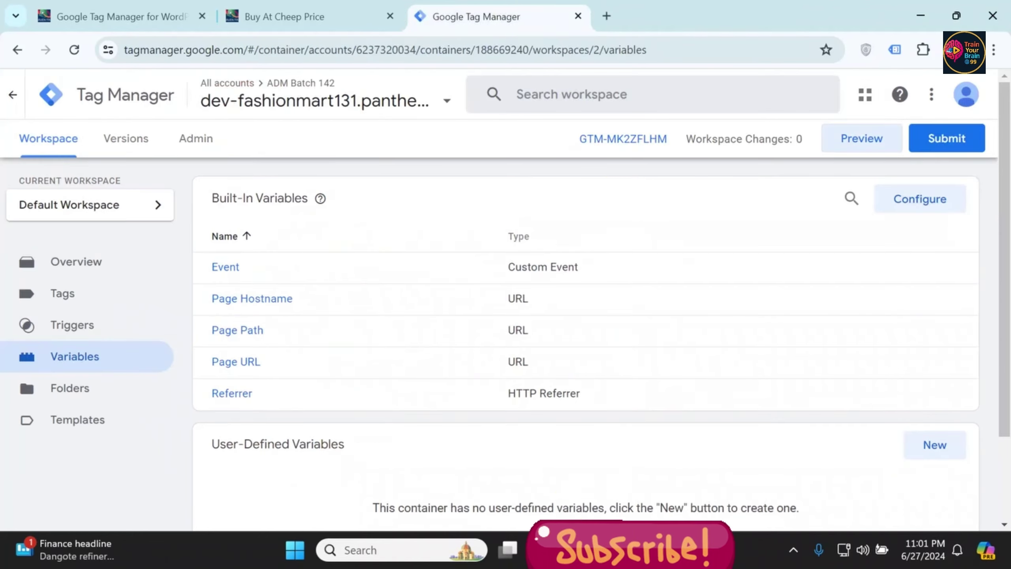
Switch to the Facebook CAPI notes in Notepad, review the access requirements and highlight the "Business manager Admin Access" line
{"action": "key", "text": "alt+Tab"}
{"action": "scroll", "coordinate": [529, 287], "scroll_direction": "up", "scroll_amount": 4}
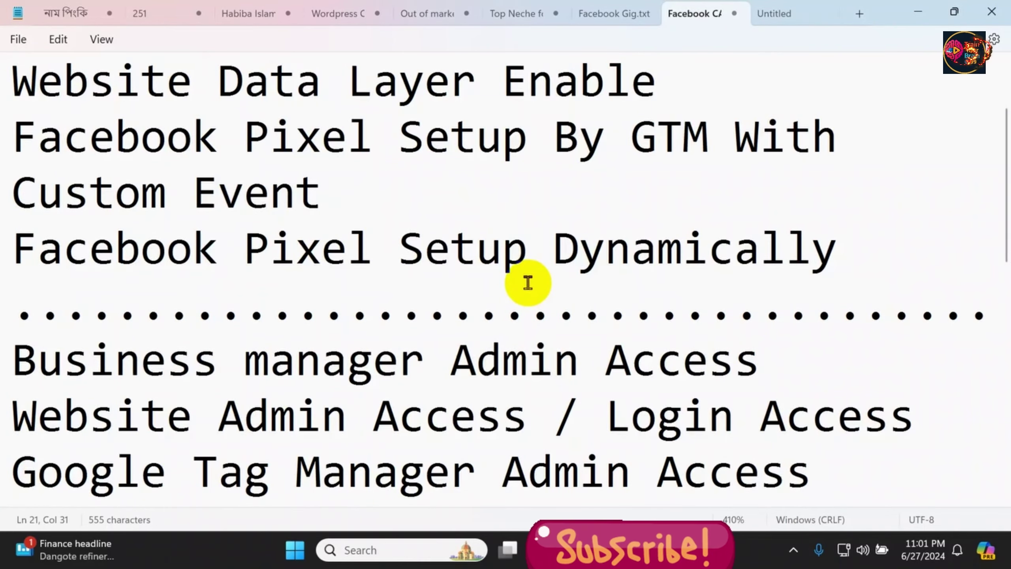
{"action": "scroll", "coordinate": [528, 283], "scroll_direction": "down", "scroll_amount": 3}
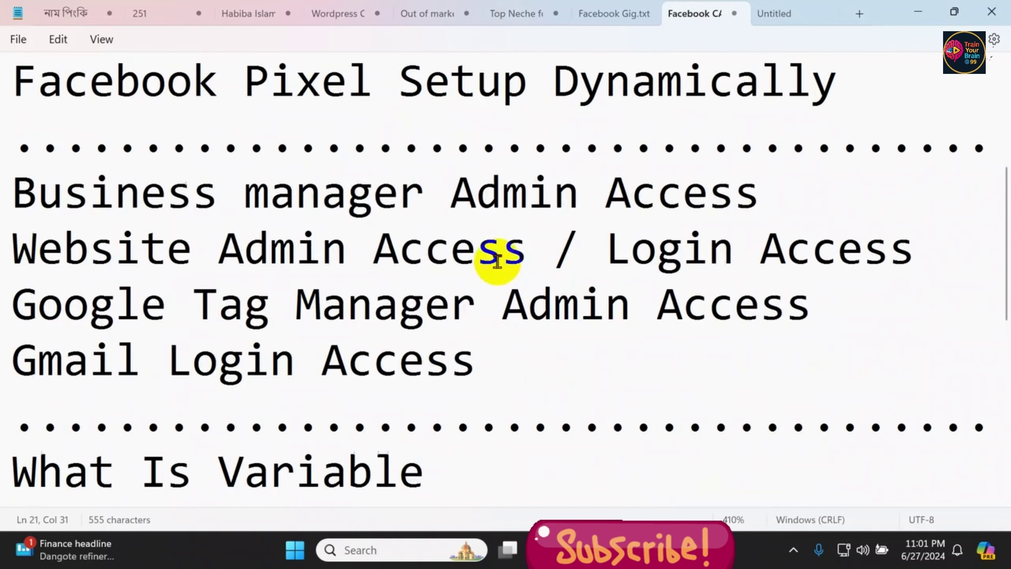
{"action": "left_click_drag", "start_coordinate": [759, 196], "coordinate": [3, 197]}
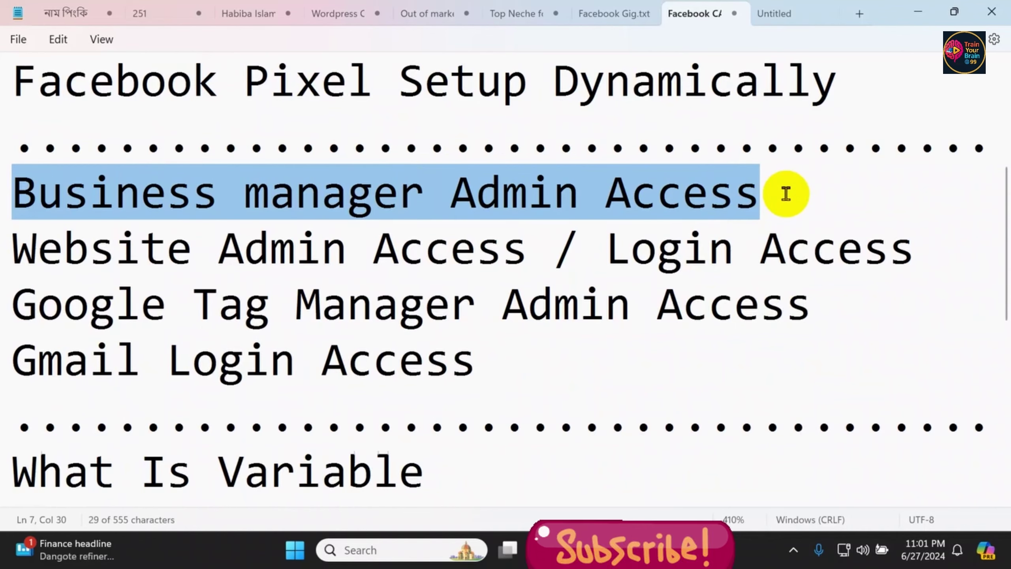
Return to the Chrome browser and search Google for "facebook" in a new tab
{"action": "key", "text": "alt+Tab"}
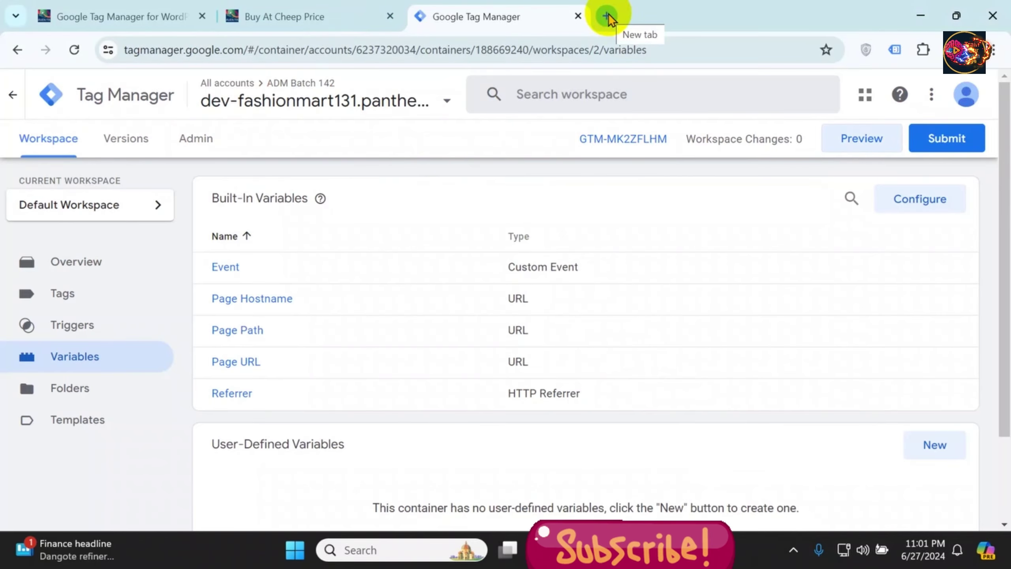
{"action": "key", "text": "ctrl+t"}
{"action": "type", "text": "facebook"}
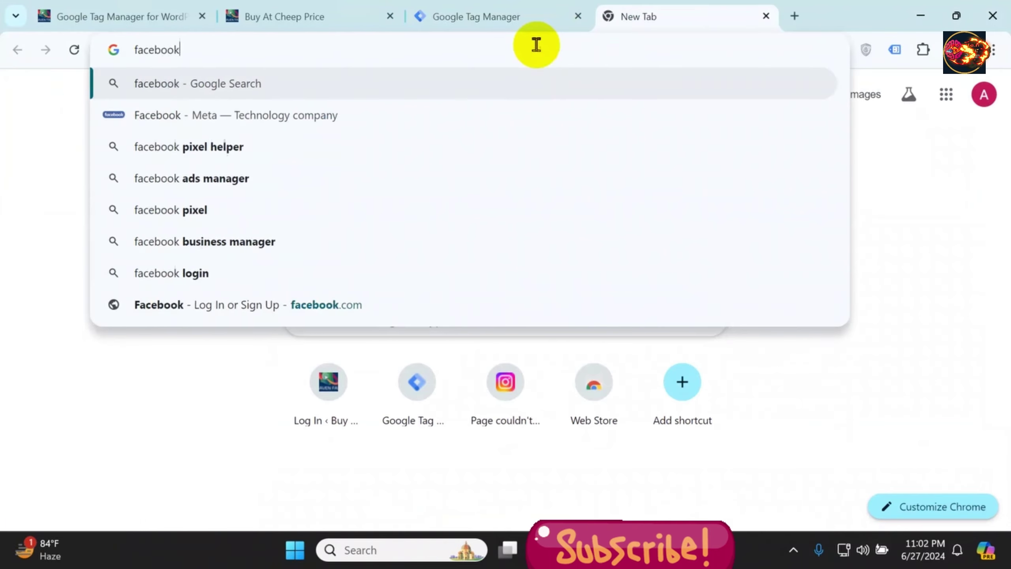
{"action": "key", "text": "Return"}
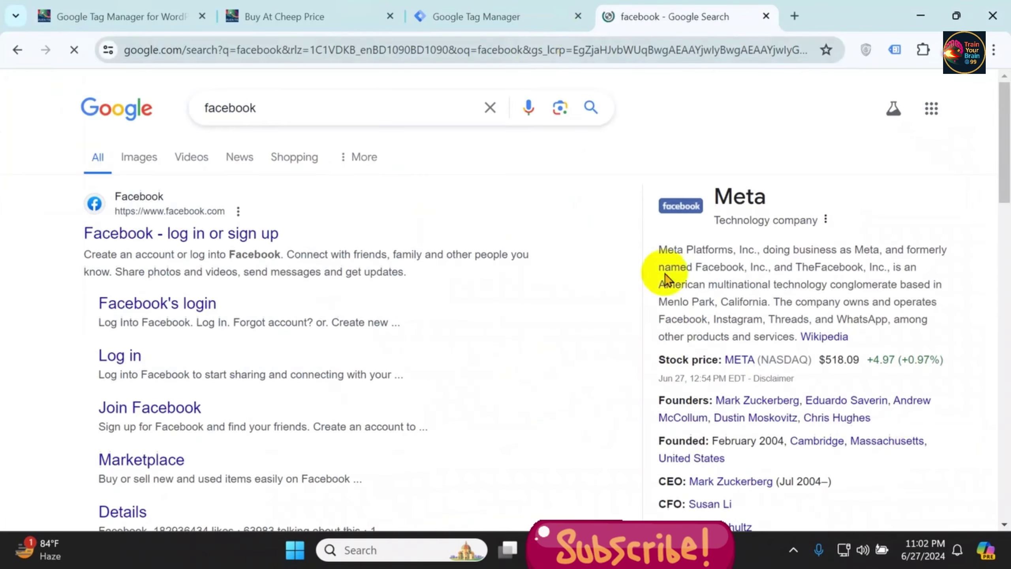
{"action": "left_click", "coordinate": [794, 552]}
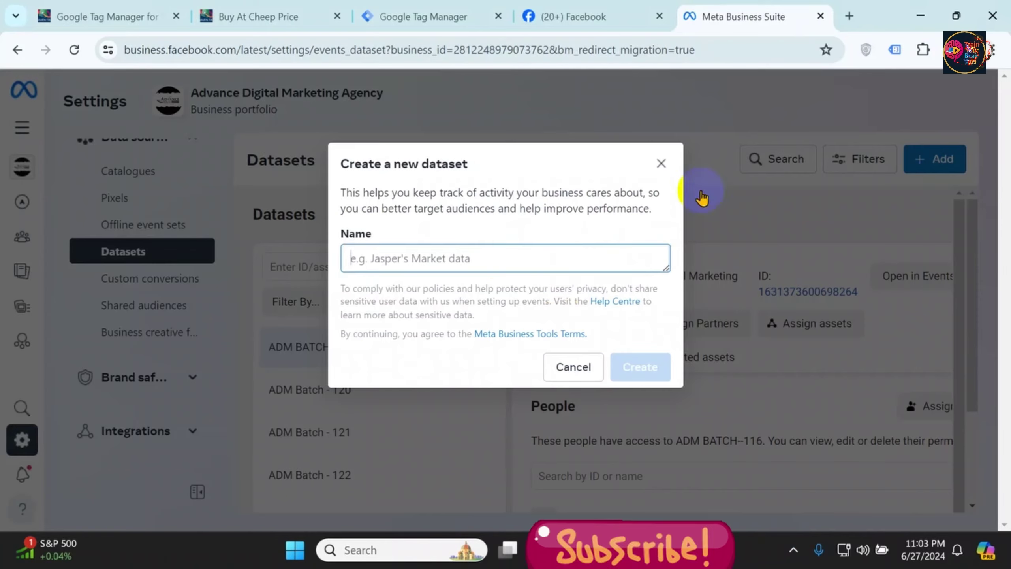
Dismiss the new dataset form and look through the data source categories and the existing datasets
{"action": "left_click", "coordinate": [662, 163]}
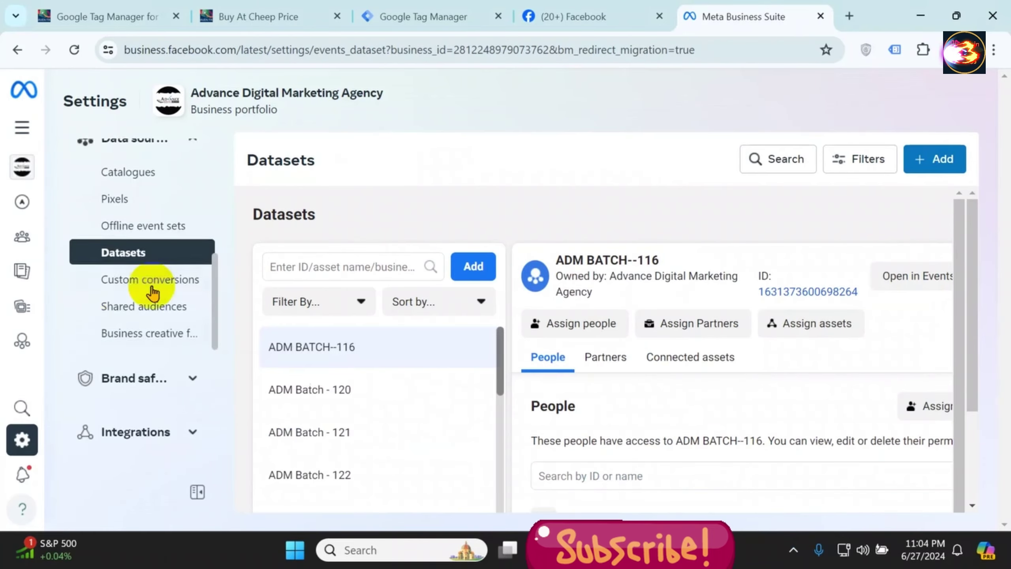
{"action": "scroll", "coordinate": [158, 267], "scroll_direction": "up", "scroll_amount": 3}
{"action": "scroll", "coordinate": [153, 296], "scroll_direction": "down", "scroll_amount": 2}
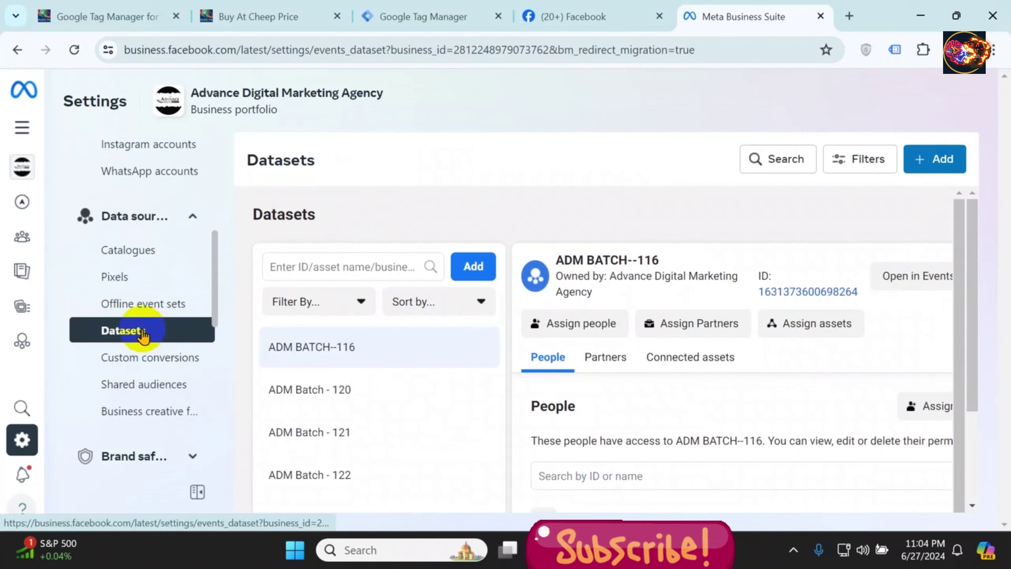
{"action": "scroll", "coordinate": [487, 394], "scroll_direction": "down", "scroll_amount": 2}
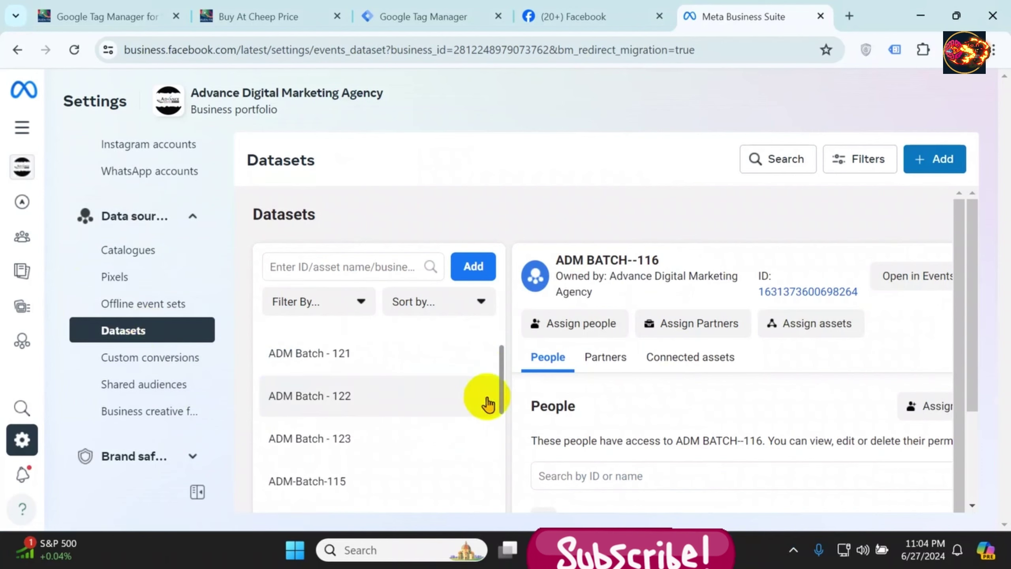
Create a new dataset named "ADM Batch 142" in the Advance Digital Marketing Agency portfolio
{"action": "left_click", "coordinate": [926, 161]}
{"action": "left_click", "coordinate": [485, 262]}
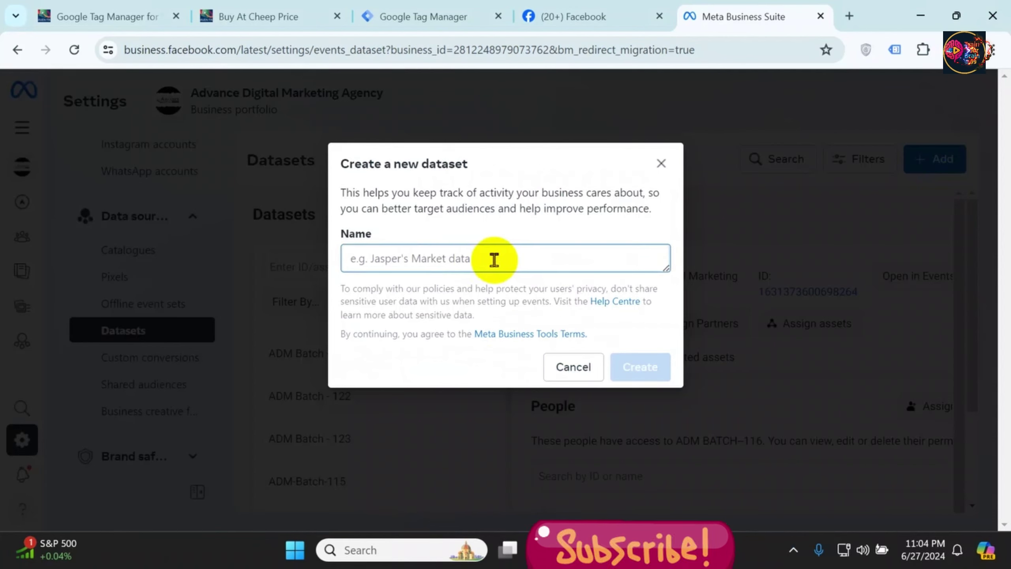
{"action": "type", "text": "ADM Batch 142"}
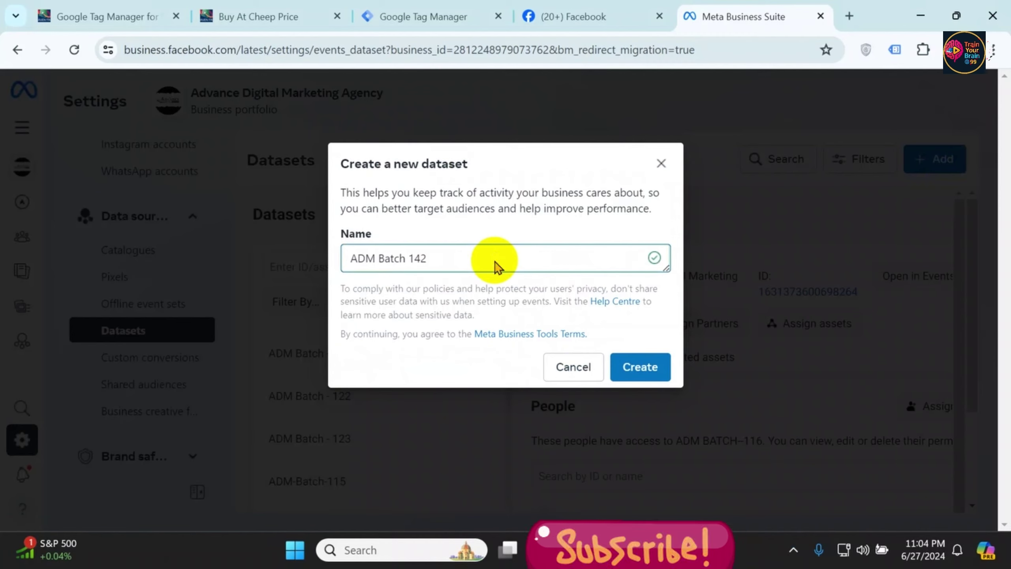
{"action": "left_click", "coordinate": [654, 367]}
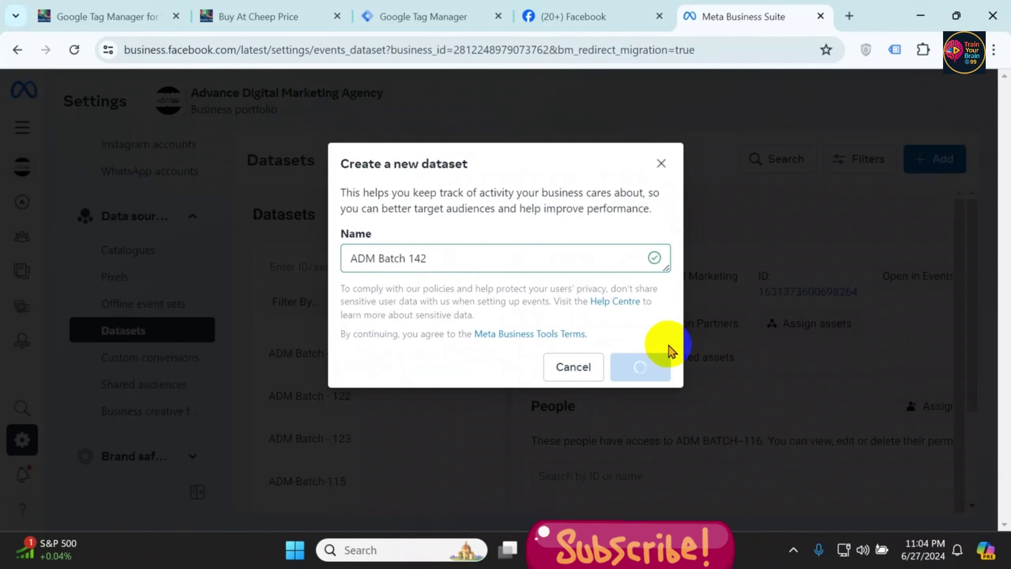
Look for the new dataset in the list, reload the Datasets page and open ADM Batch 142
{"action": "scroll", "coordinate": [429, 354], "scroll_direction": "down", "scroll_amount": 10}
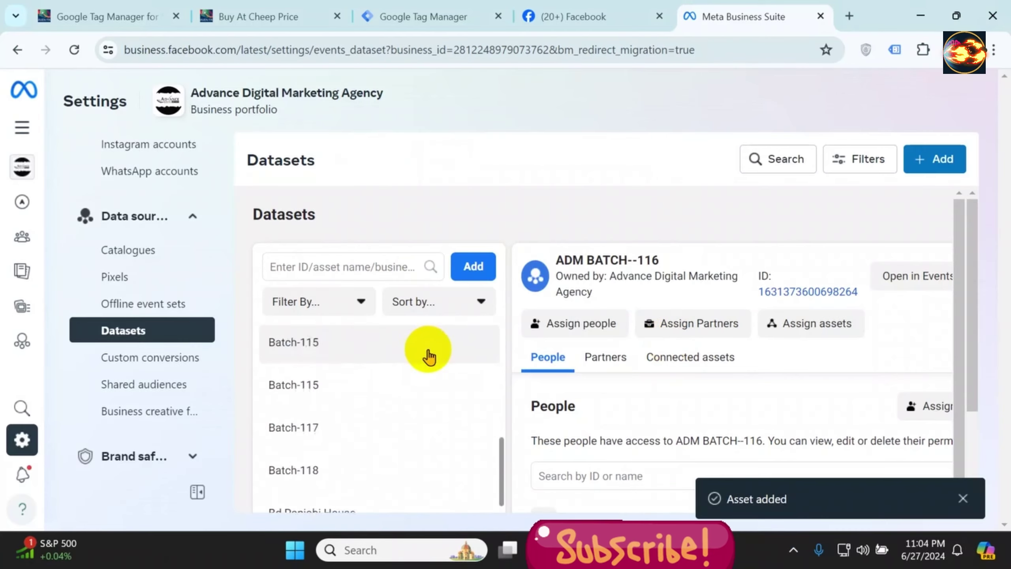
{"action": "scroll", "coordinate": [625, 388], "scroll_direction": "down", "scroll_amount": 4}
{"action": "scroll", "coordinate": [677, 379], "scroll_direction": "up", "scroll_amount": 3}
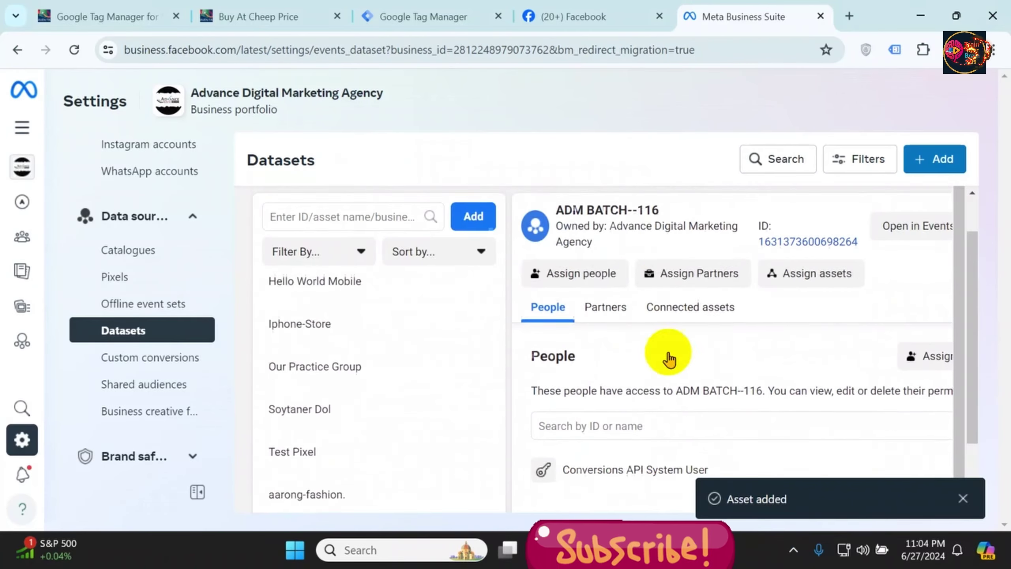
{"action": "scroll", "coordinate": [395, 401], "scroll_direction": "down", "scroll_amount": 4}
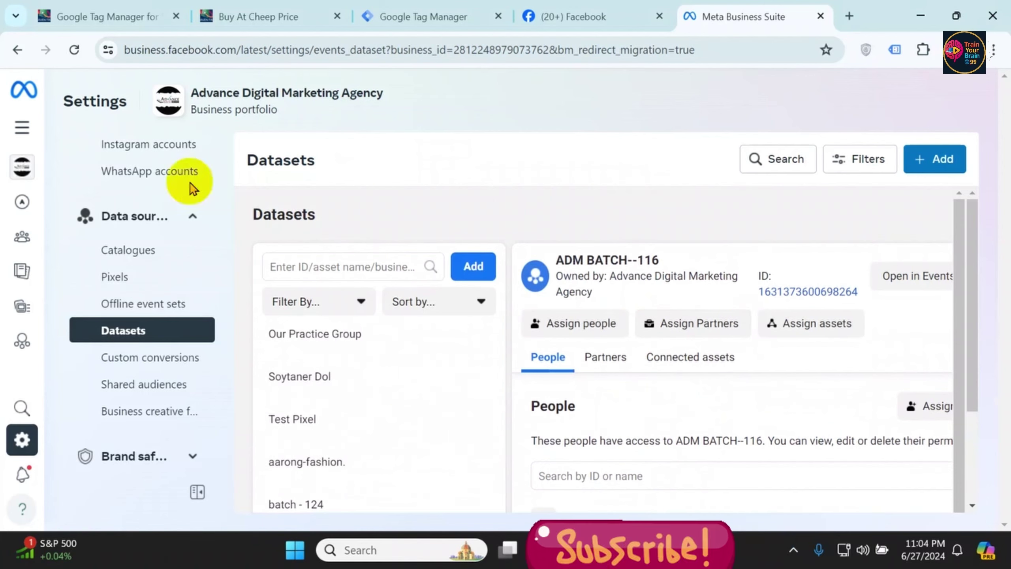
{"action": "left_click", "coordinate": [74, 50]}
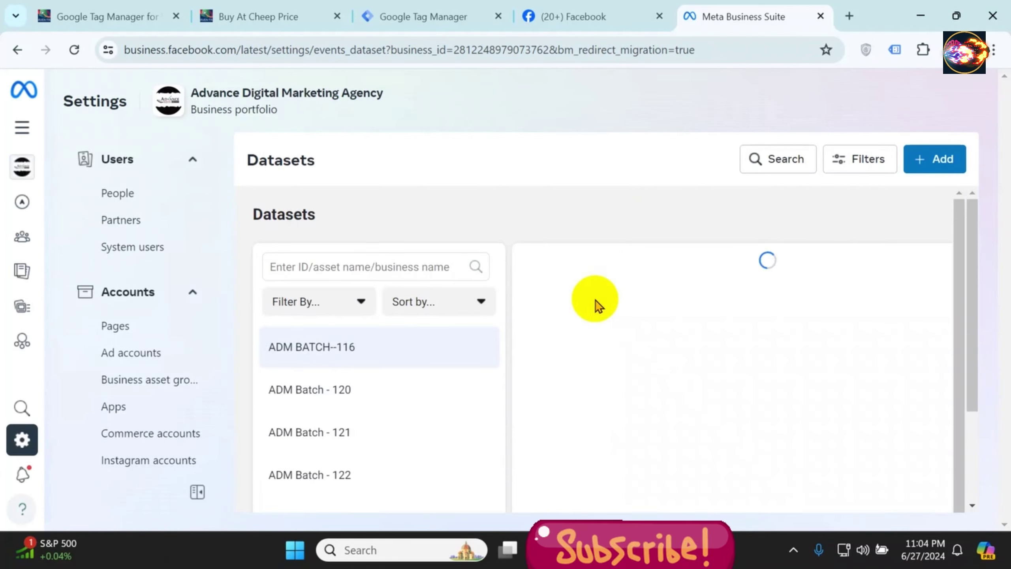
{"action": "scroll", "coordinate": [383, 363], "scroll_direction": "down", "scroll_amount": 4}
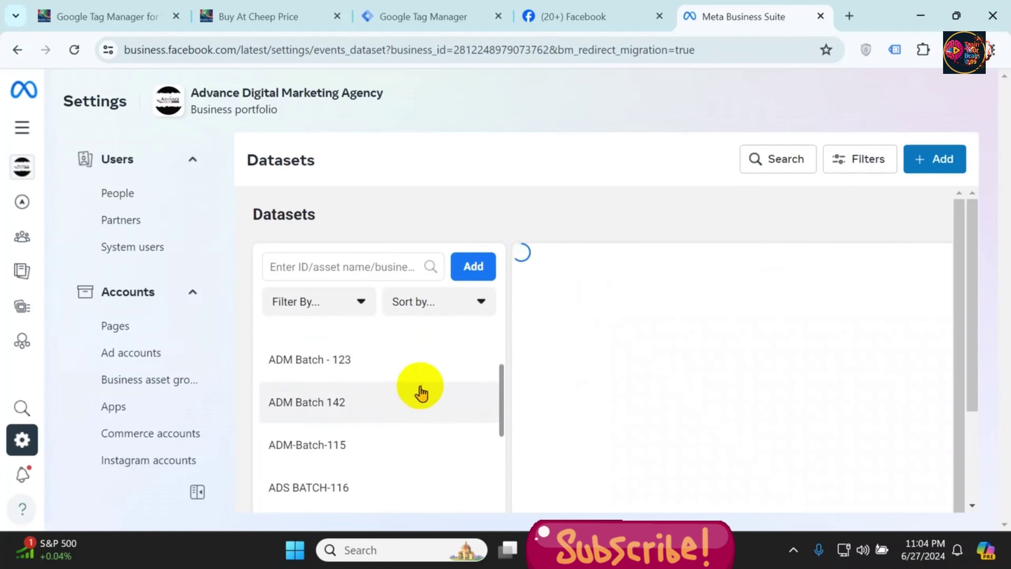
{"action": "left_click", "coordinate": [289, 402]}
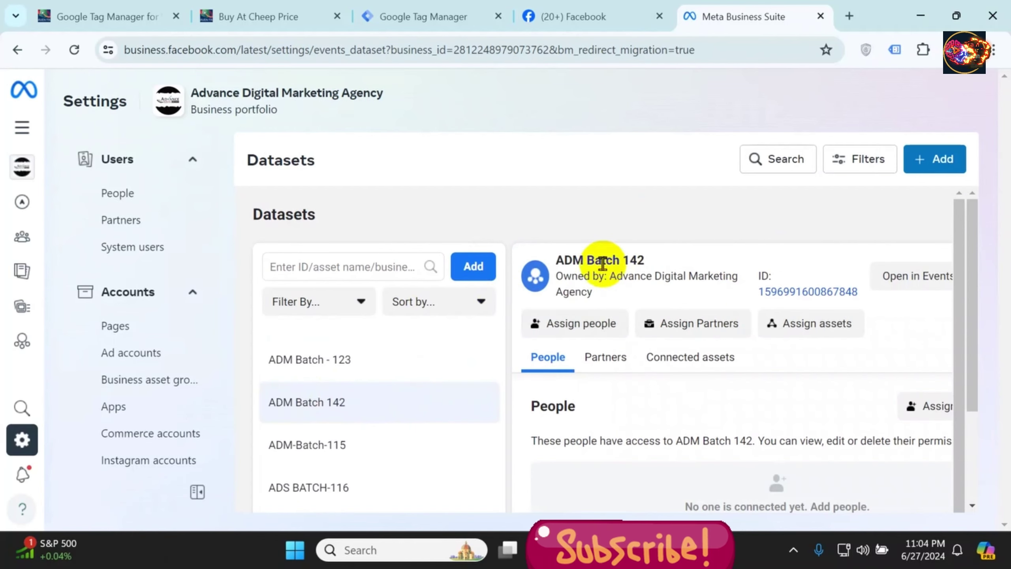
Revisit the Tag Manager variables, the GTM4WP options page in WordPress and the storefront's product listing
{"action": "left_click", "coordinate": [462, 17]}
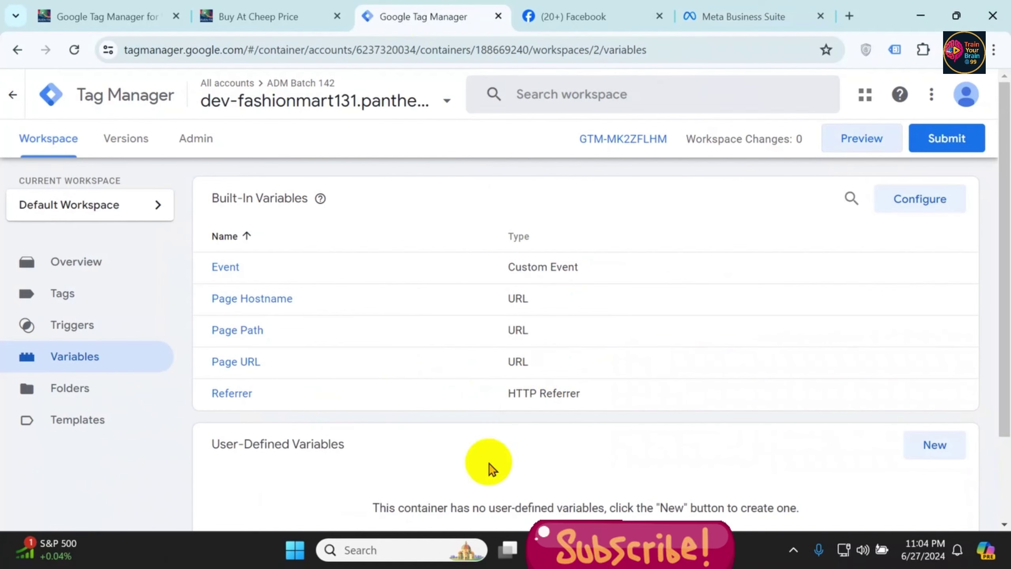
{"action": "left_click", "coordinate": [108, 16]}
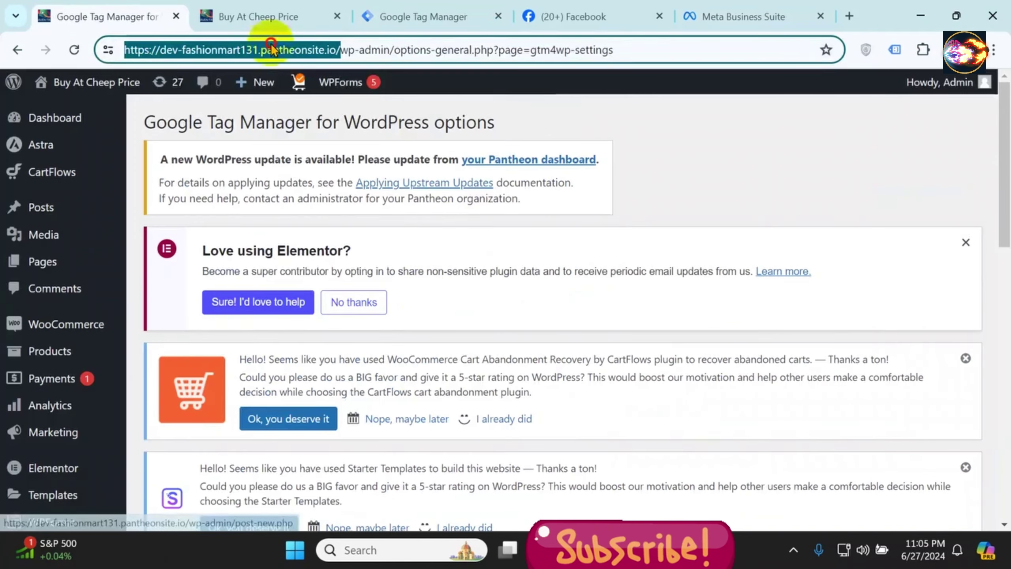
{"action": "left_click", "coordinate": [279, 16]}
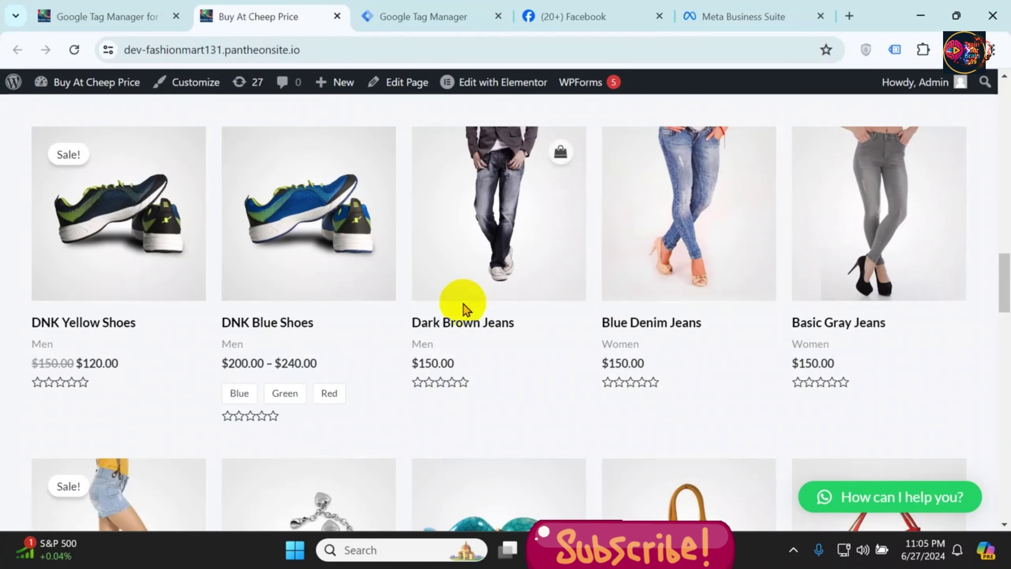
Return to Meta Business Suite and highlight the ID of the ADM Batch 142 dataset
{"action": "left_click", "coordinate": [713, 16]}
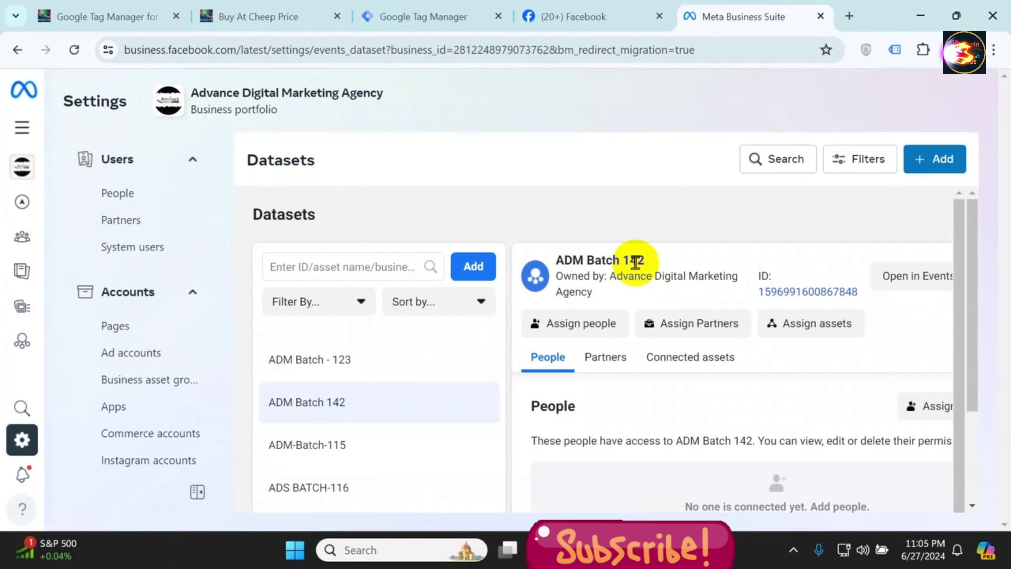
{"action": "left_click_drag", "start_coordinate": [753, 293], "coordinate": [860, 296]}
{"action": "left_click", "coordinate": [896, 303]}
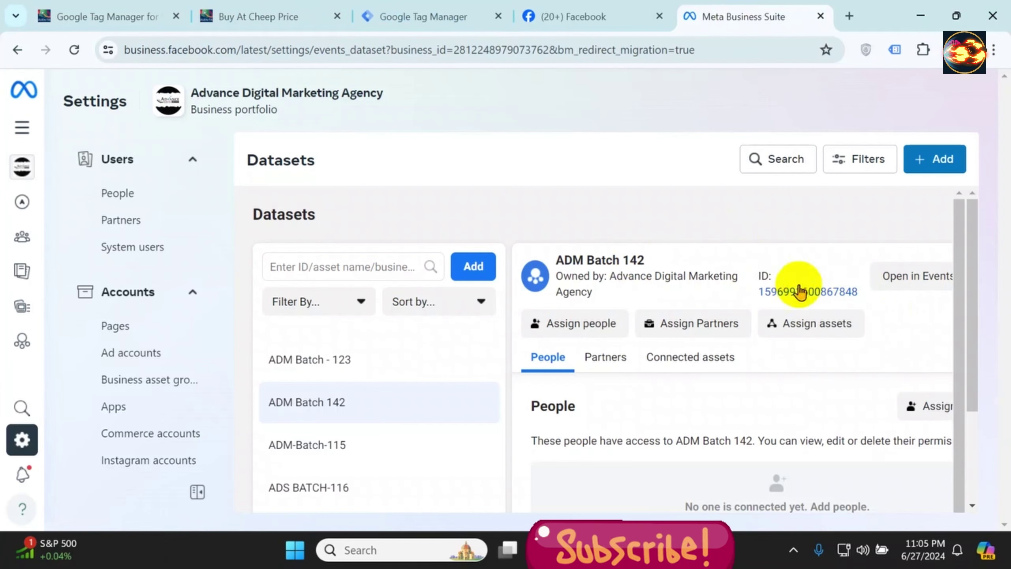
Open the ADM Batch 142 dataset in Events Manager and review the available ways to send it events
{"action": "left_click", "coordinate": [923, 279]}
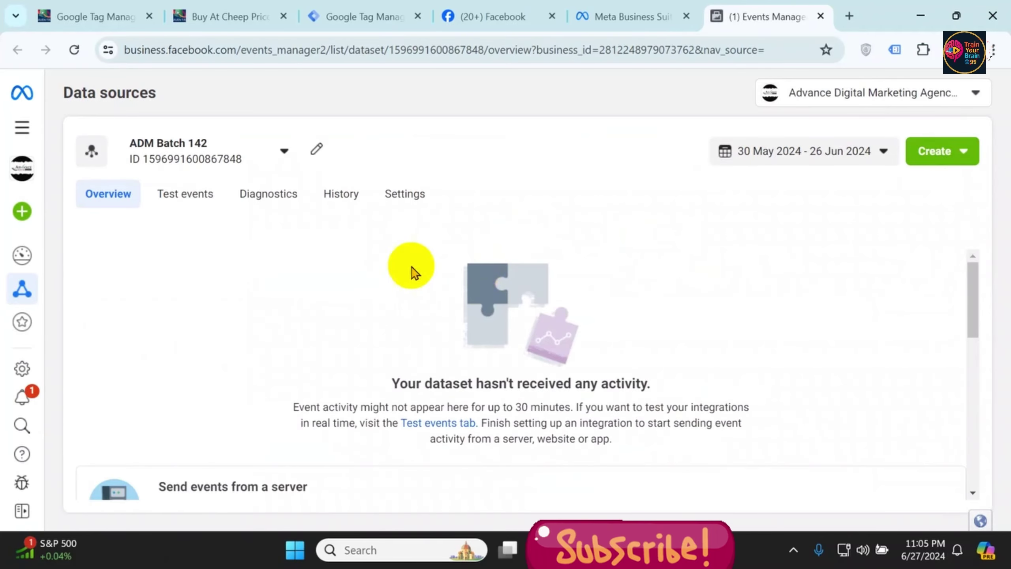
{"action": "scroll", "coordinate": [398, 269], "scroll_direction": "down", "scroll_amount": 5}
{"action": "scroll", "coordinate": [462, 327], "scroll_direction": "up", "scroll_amount": 2}
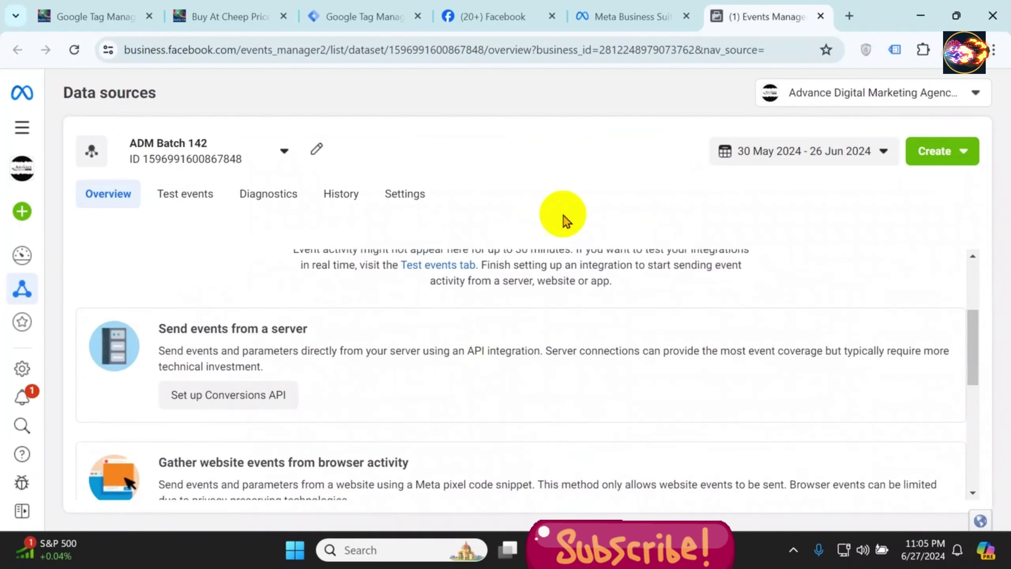
{"action": "scroll", "coordinate": [555, 296], "scroll_direction": "down", "scroll_amount": 6}
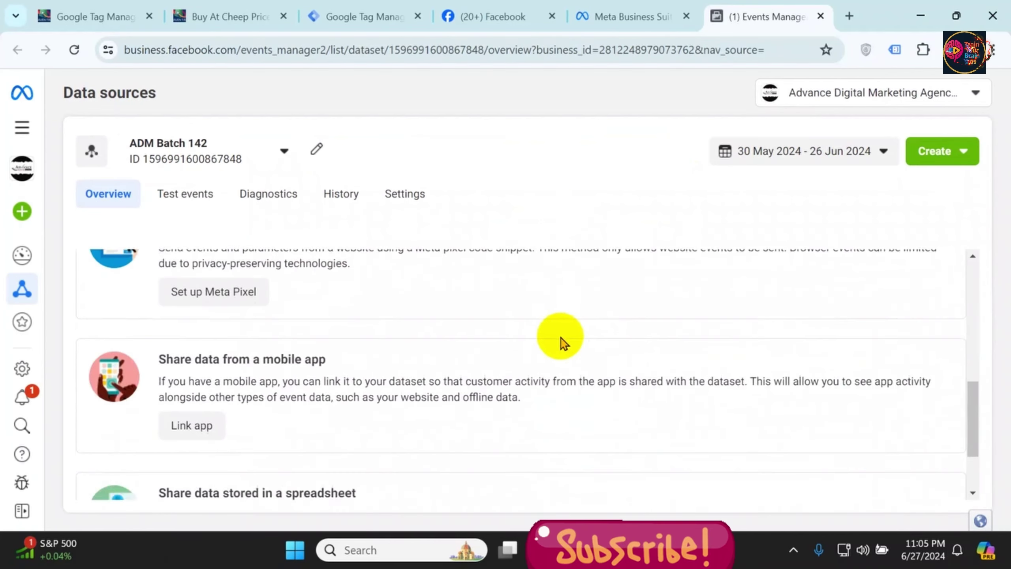
{"action": "scroll", "coordinate": [560, 341], "scroll_direction": "up", "scroll_amount": 2}
{"action": "scroll", "coordinate": [300, 343], "scroll_direction": "down", "scroll_amount": 5}
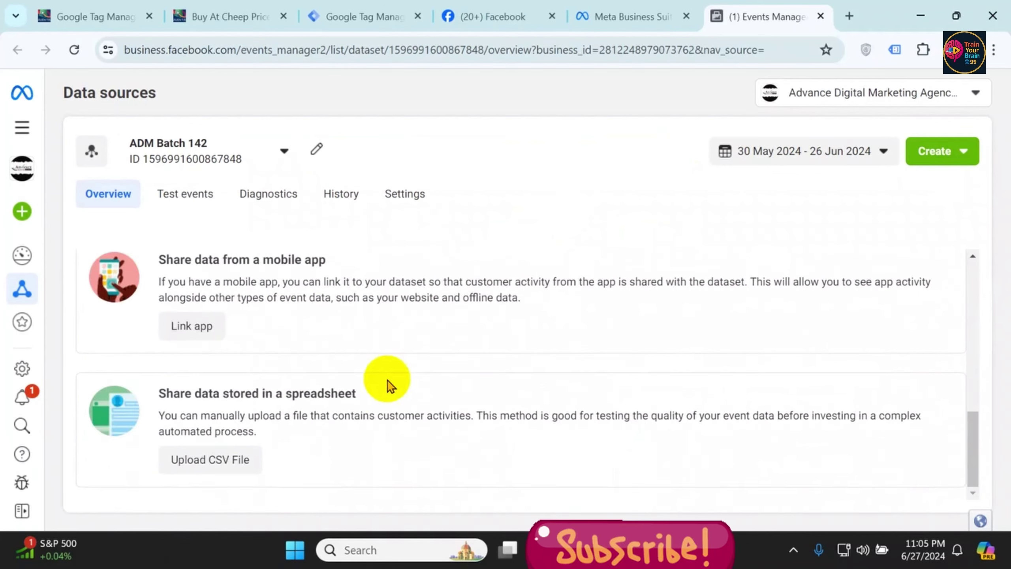
{"action": "scroll", "coordinate": [350, 402], "scroll_direction": "up", "scroll_amount": 2}
{"action": "scroll", "coordinate": [346, 401], "scroll_direction": "up", "scroll_amount": 1}
Start the Meta Pixel setup with manual code installation and copy the base code
{"action": "left_click", "coordinate": [219, 269]}
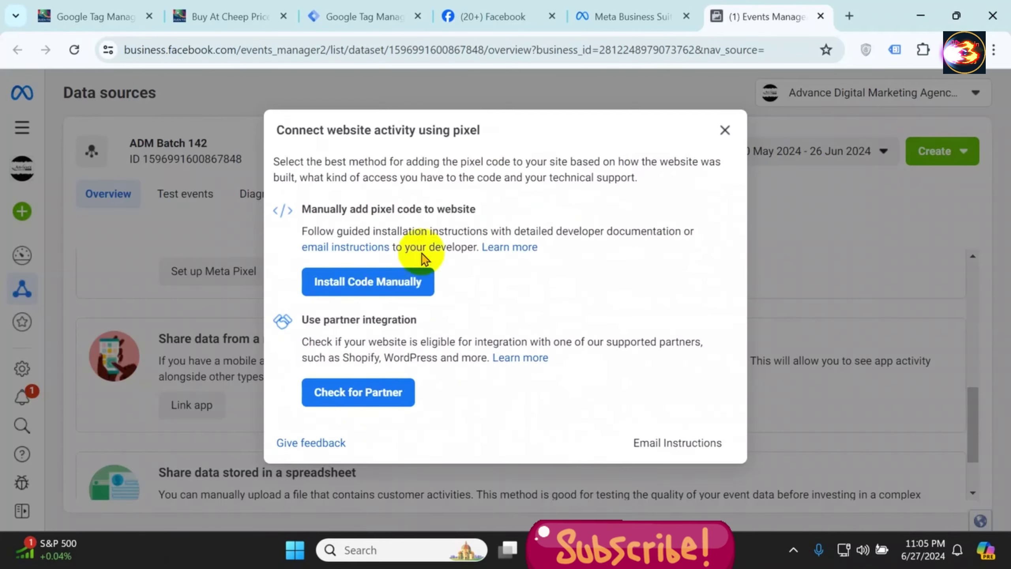
{"action": "left_click", "coordinate": [385, 297]}
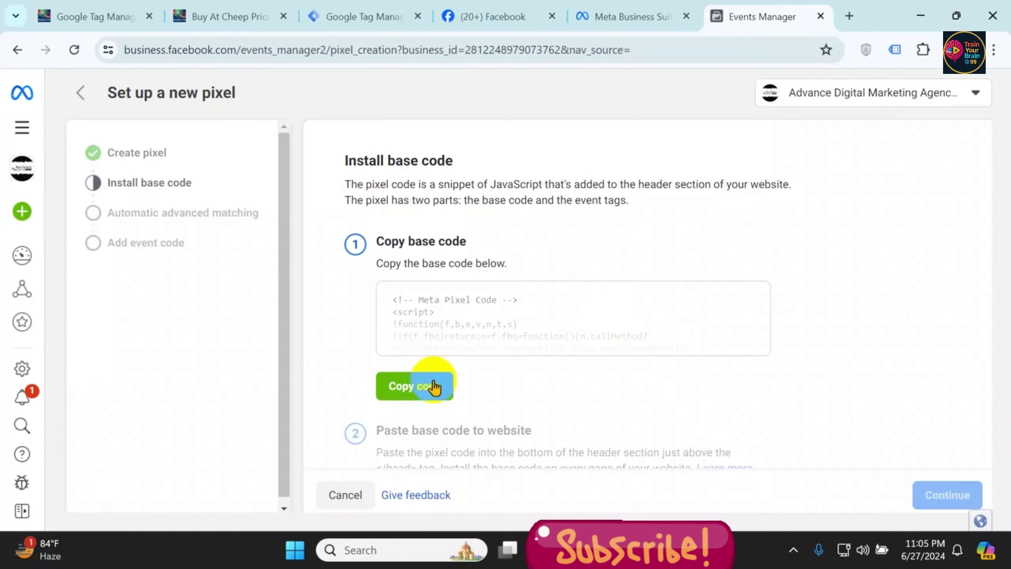
{"action": "left_click", "coordinate": [409, 388]}
Switch to Notepad and paste the pixel base code a few lines below "Google Tag Assistant Extension" in the Facebook notes
{"action": "left_click", "coordinate": [571, 548]}
{"action": "scroll", "coordinate": [465, 478], "scroll_direction": "down", "scroll_amount": 4}
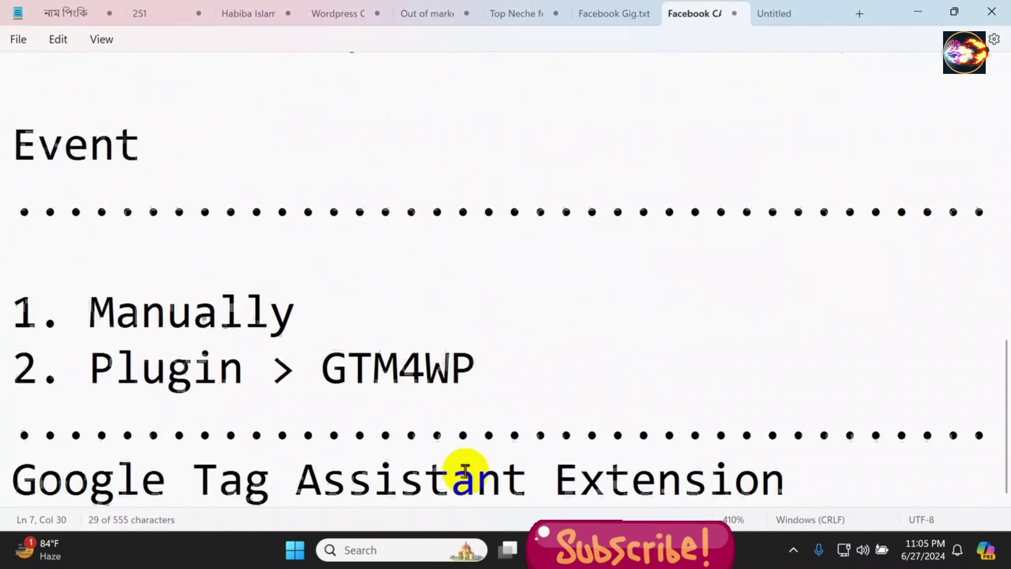
{"action": "scroll", "coordinate": [642, 442], "scroll_direction": "down", "scroll_amount": 1}
{"action": "left_click", "coordinate": [776, 468]}
{"action": "key", "text": "Return"}
{"action": "key", "text": "Return"}
{"action": "key", "text": "Return"}
{"action": "key", "text": "ctrl+v"}
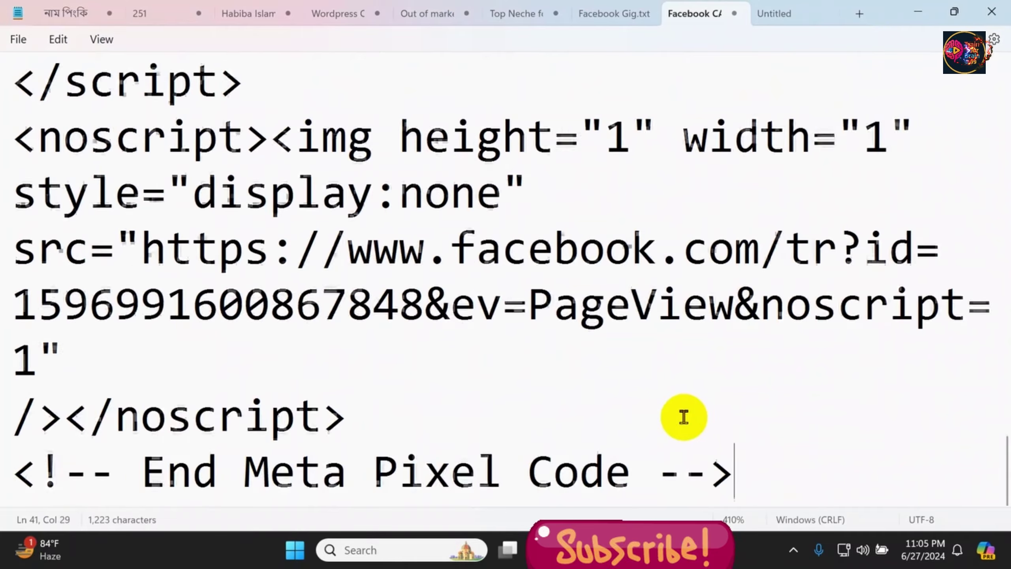
Read through the pasted Meta Pixel code from its opening comment to the end comment
{"action": "scroll", "coordinate": [384, 387], "scroll_direction": "up", "scroll_amount": 10}
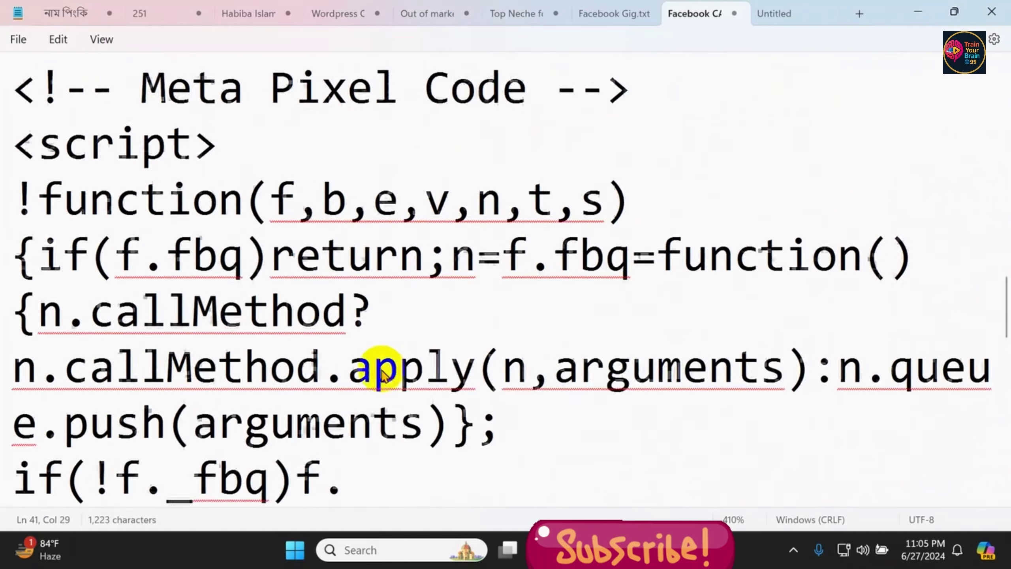
{"action": "scroll", "coordinate": [381, 366], "scroll_direction": "down", "scroll_amount": 2}
{"action": "left_click_drag", "start_coordinate": [16, 195], "coordinate": [766, 483]}
{"action": "left_click", "coordinate": [739, 474]}
{"action": "scroll", "coordinate": [716, 434], "scroll_direction": "up", "scroll_amount": 10}
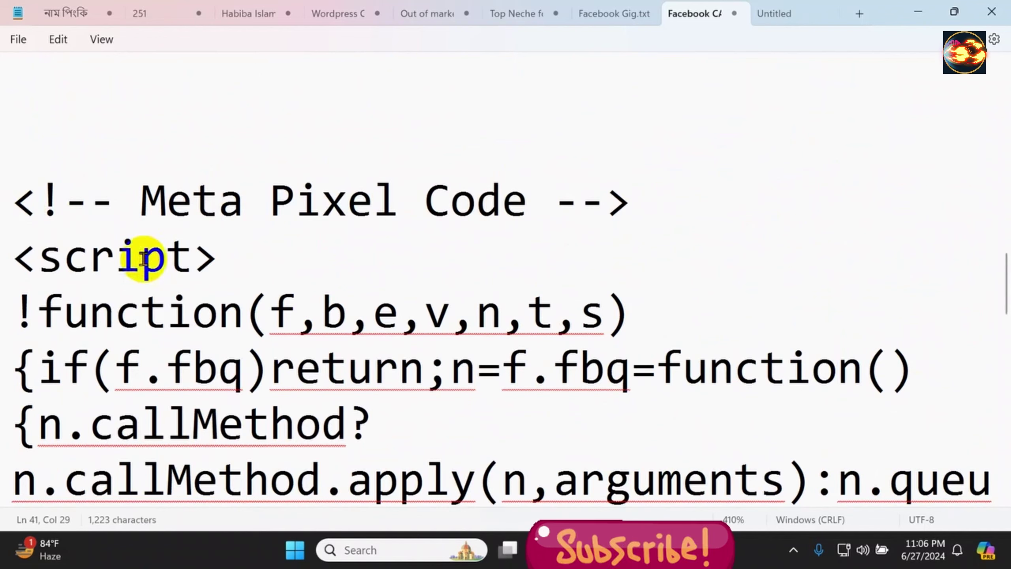
{"action": "left_click", "coordinate": [774, 12]}
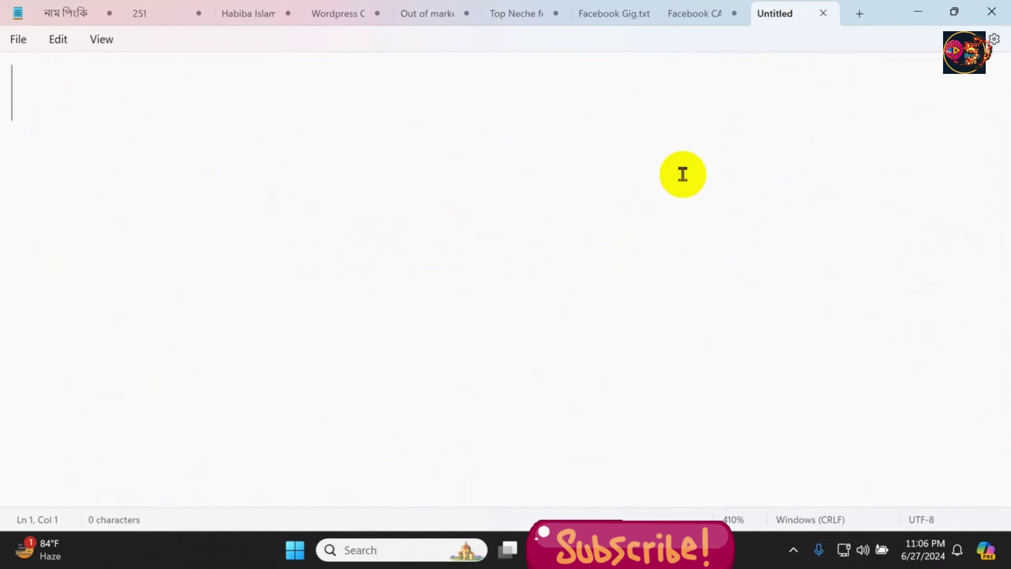
{"action": "left_click", "coordinate": [691, 18]}
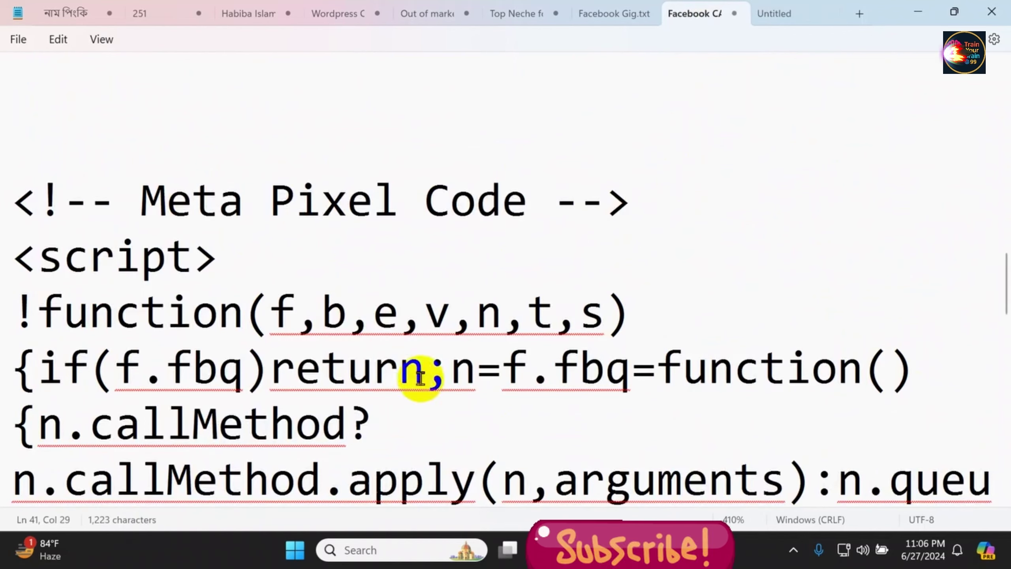
{"action": "scroll", "coordinate": [560, 417], "scroll_direction": "down", "scroll_amount": 1}
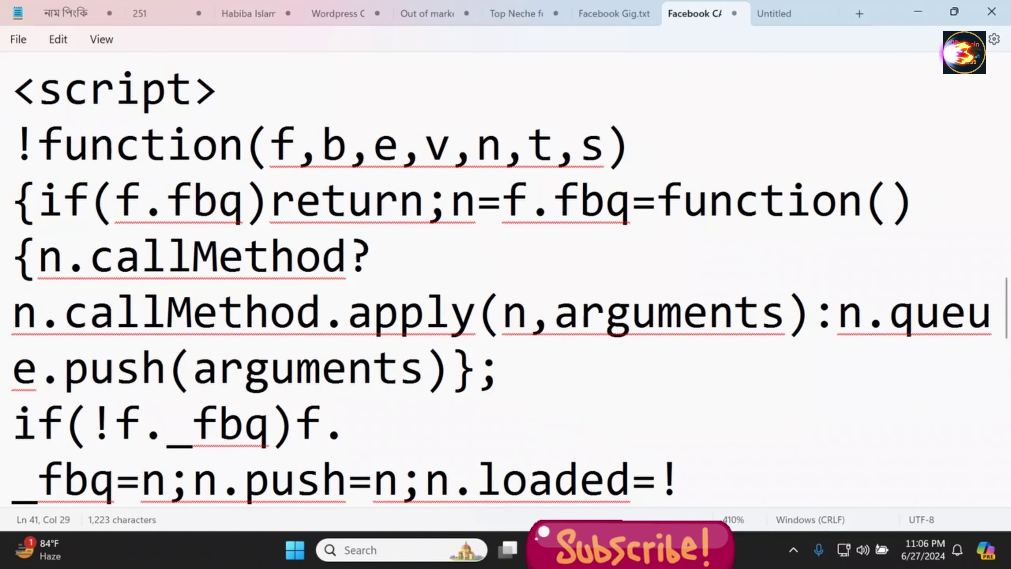
Compare the pixel ID in the code's fbq('init') line with the ADM Batch 142 dataset ID in Meta Business Suite
{"action": "mouse_move", "coordinate": [713, 552]}
{"action": "left_click", "coordinate": [688, 429]}
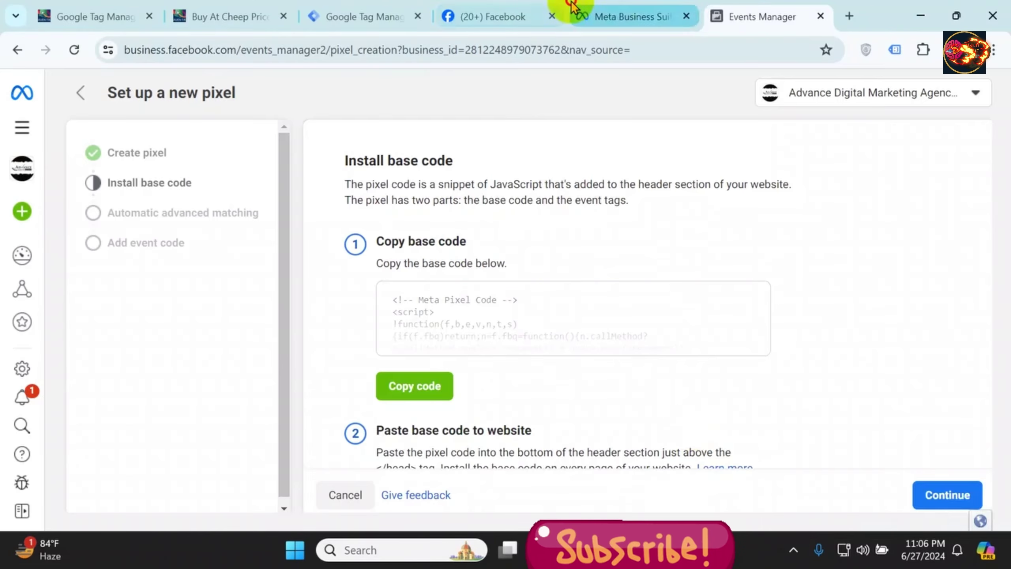
{"action": "left_click", "coordinate": [612, 18]}
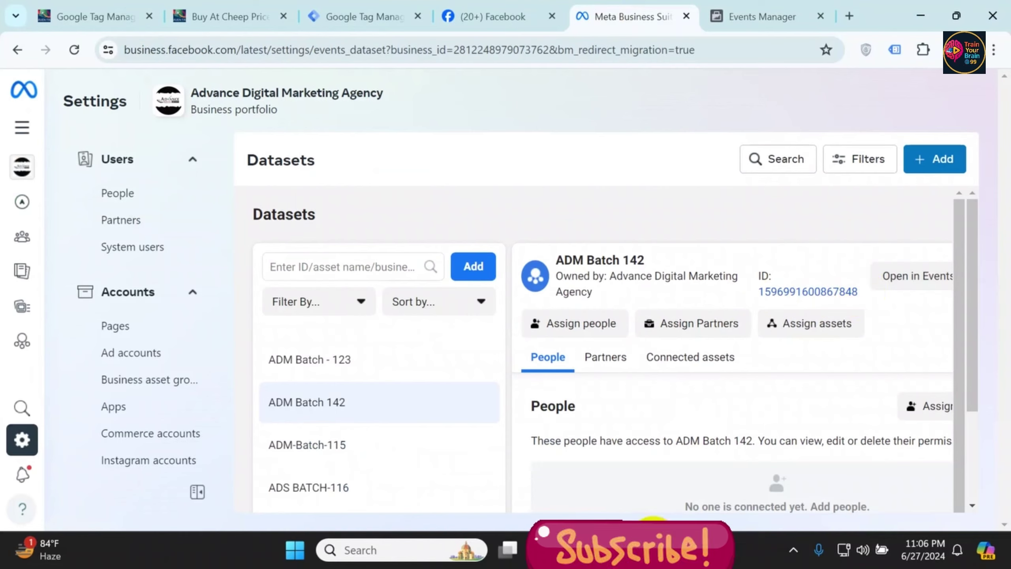
{"action": "mouse_move", "coordinate": [670, 423]}
{"action": "key", "text": "alt+Tab"}
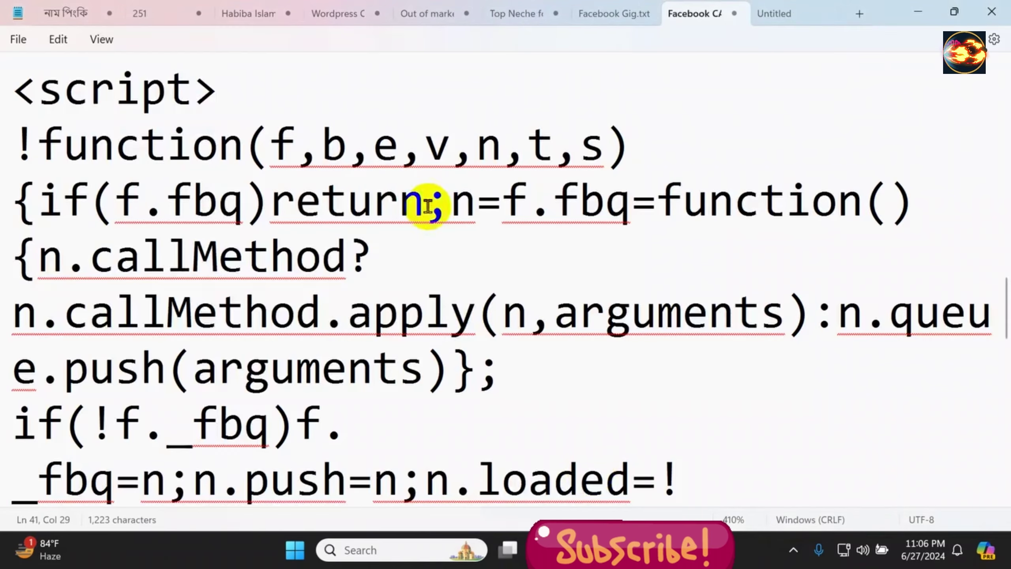
{"action": "scroll", "coordinate": [458, 296], "scroll_direction": "down", "scroll_amount": 10}
{"action": "scroll", "coordinate": [458, 307], "scroll_direction": "down", "scroll_amount": 1}
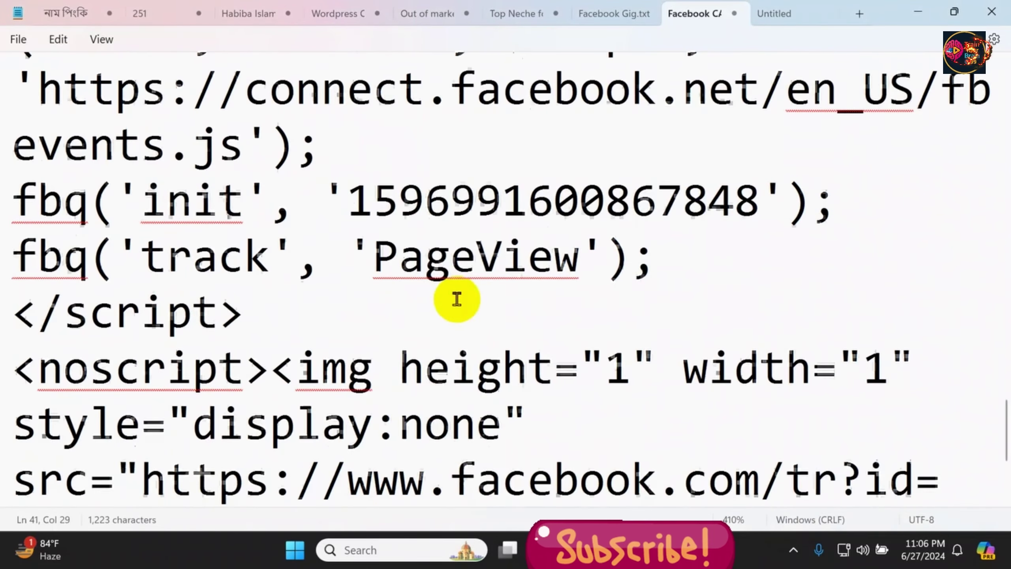
{"action": "left_click_drag", "start_coordinate": [350, 207], "coordinate": [751, 201]}
{"action": "left_click", "coordinate": [734, 201]}
{"action": "left_click_drag", "start_coordinate": [661, 203], "coordinate": [766, 199]}
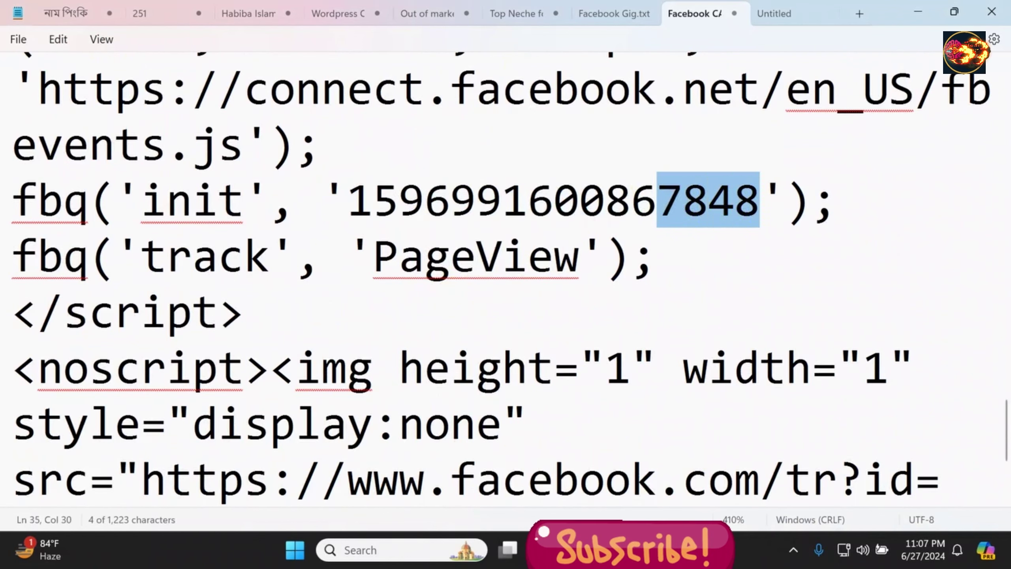
{"action": "left_click", "coordinate": [745, 550]}
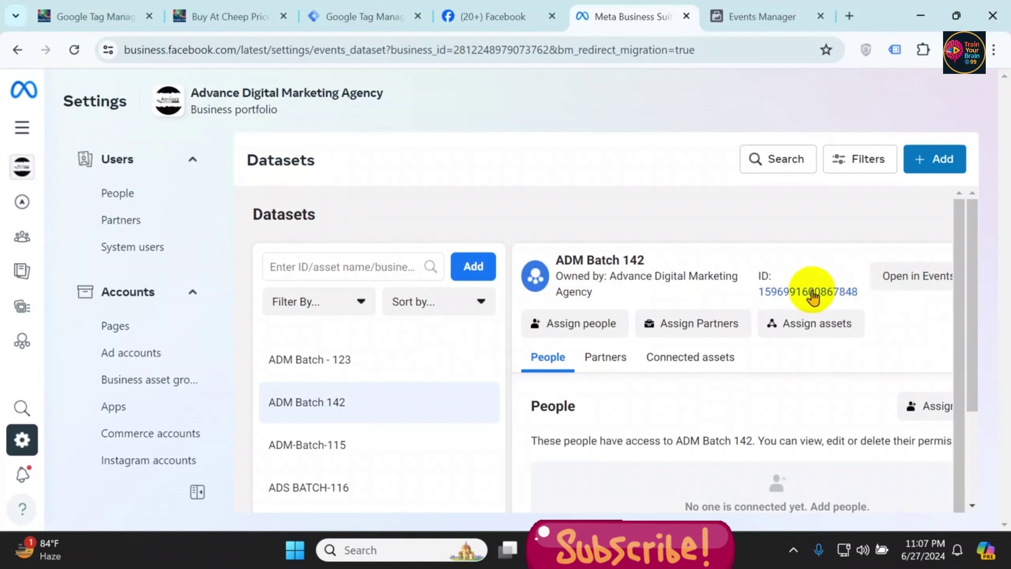
{"action": "left_click", "coordinate": [573, 547]}
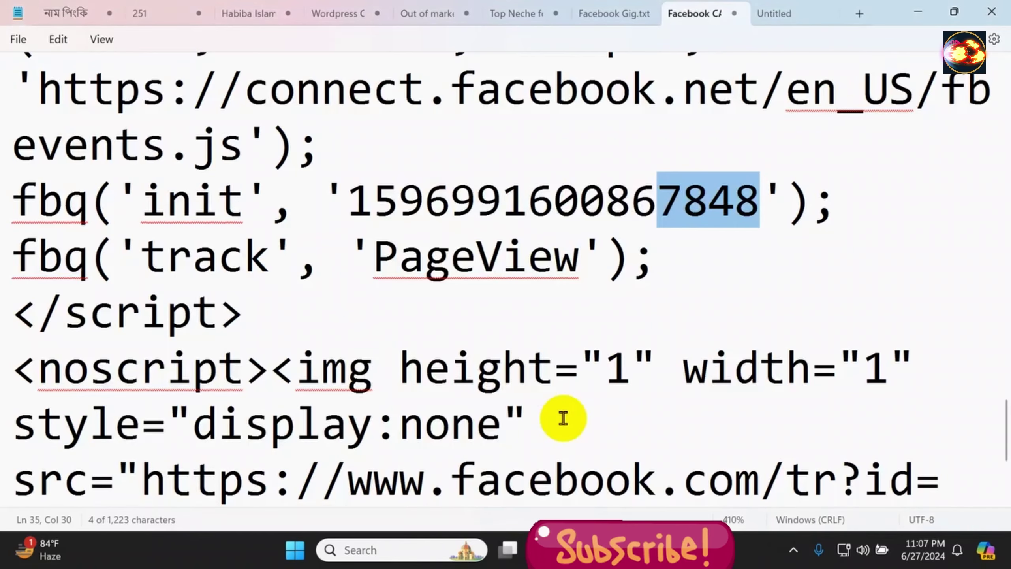
Delete the whole pasted Meta Pixel code and the extra blank lines above it from the notes
{"action": "scroll", "coordinate": [563, 419], "scroll_direction": "down", "scroll_amount": 2}
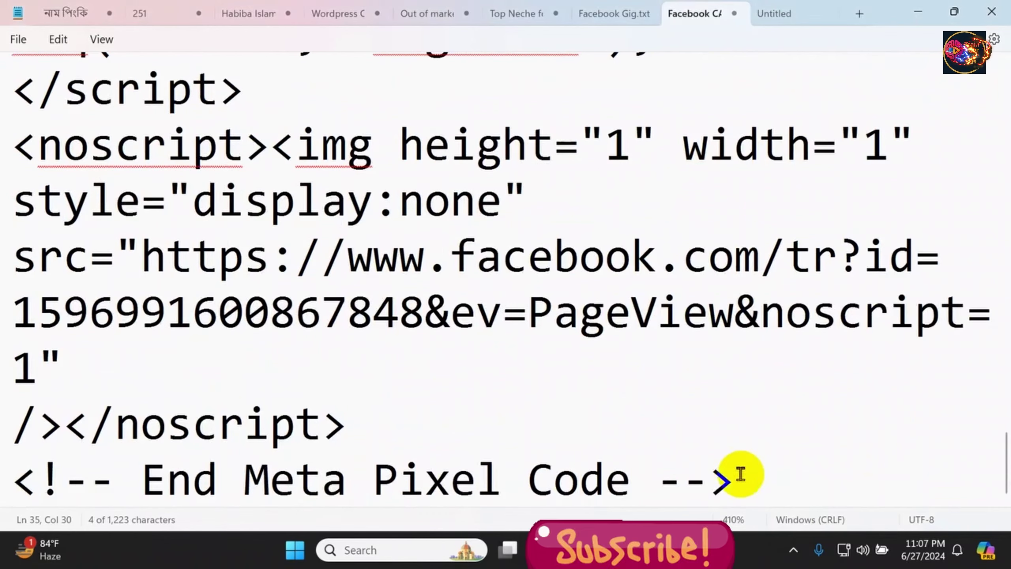
{"action": "left_click_drag", "start_coordinate": [738, 474], "coordinate": [17, 402]}
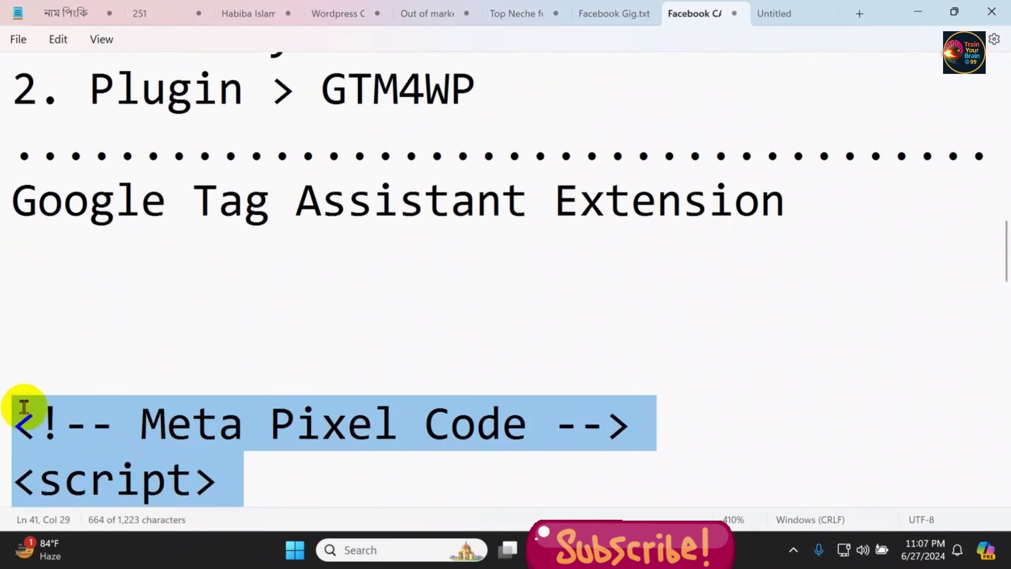
{"action": "key", "text": "Delete"}
{"action": "key", "text": "BackSpace"}
{"action": "key", "text": "BackSpace"}
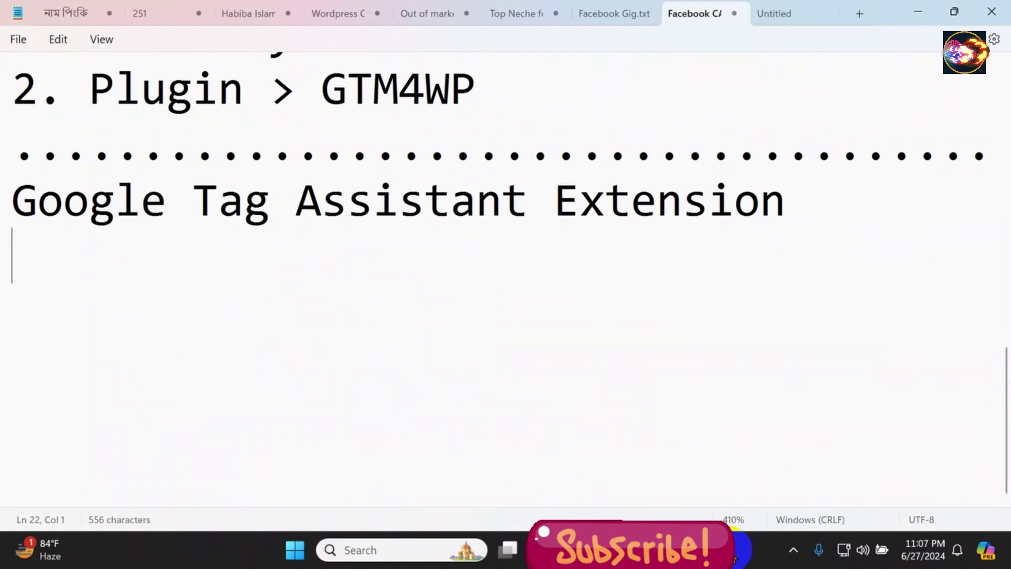
Switch to Meta Business Suite in the browser and copy the ADM Batch 142 dataset ID
{"action": "mouse_move", "coordinate": [728, 546]}
{"action": "left_click", "coordinate": [709, 466]}
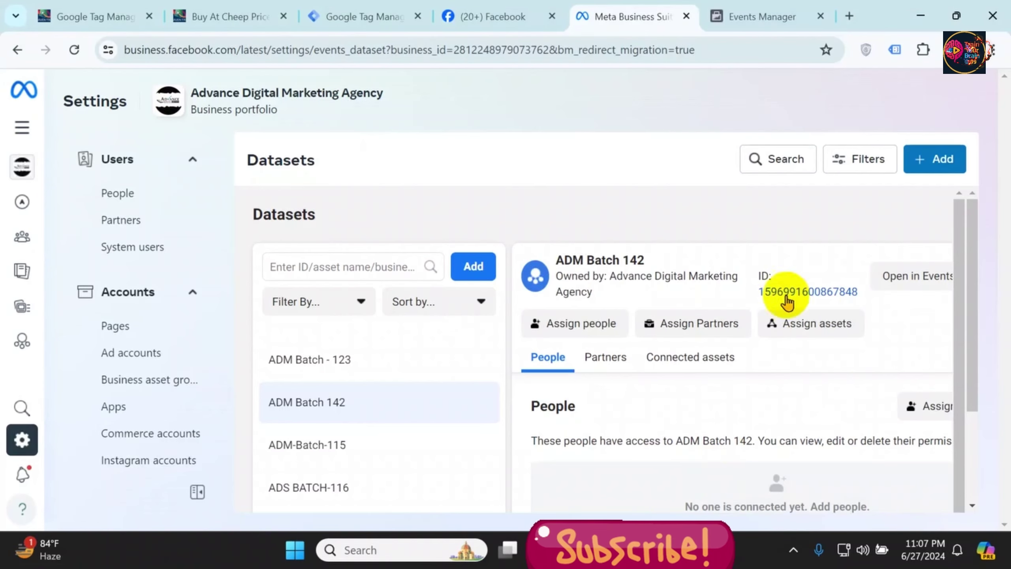
{"action": "left_click", "coordinate": [802, 297]}
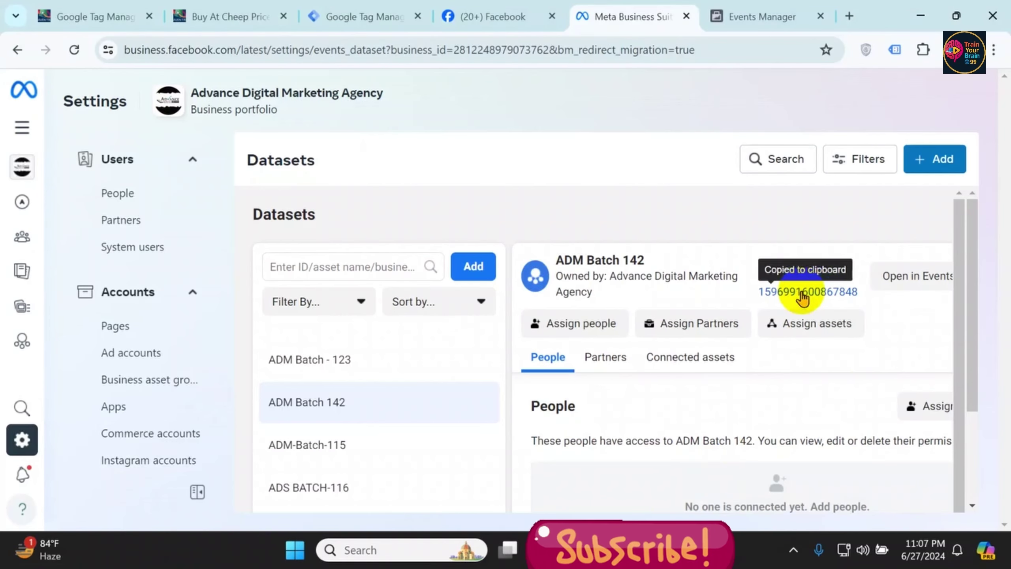
Switch to Google Tag Manager and create a new user-defined variable named "FB-Pixel-ID"
{"action": "left_click", "coordinate": [376, 14]}
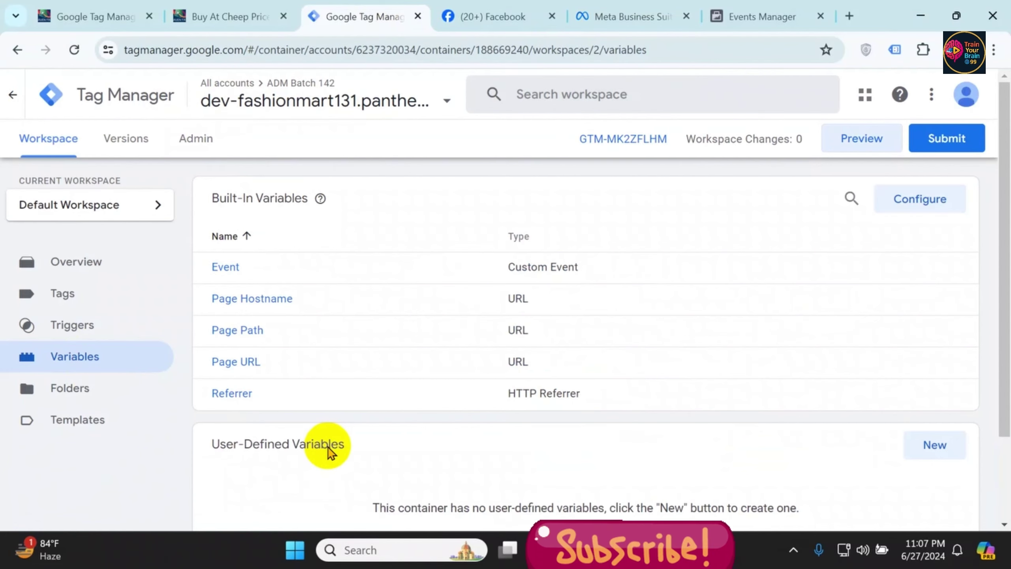
{"action": "scroll", "coordinate": [210, 361], "scroll_direction": "down", "scroll_amount": 3}
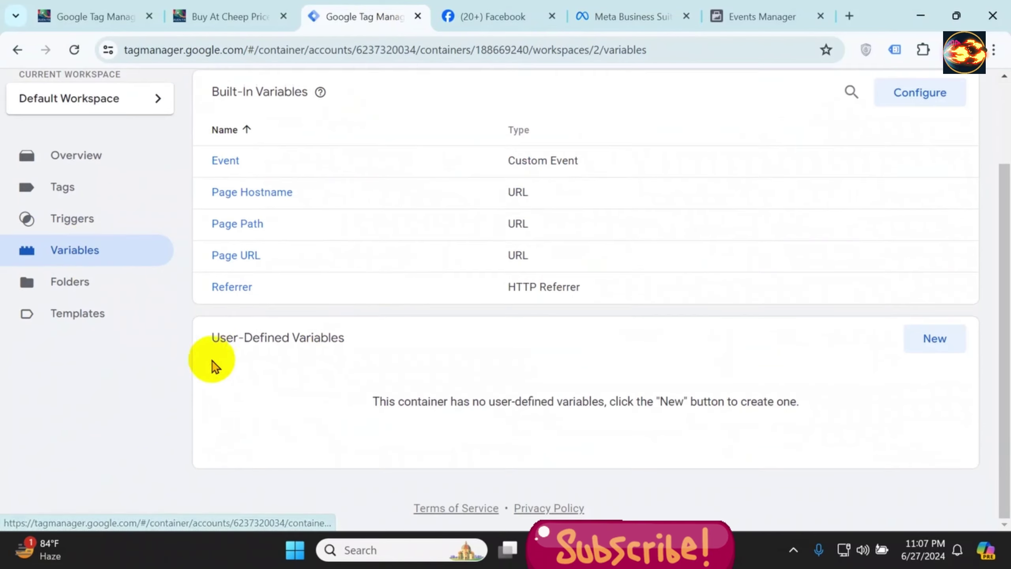
{"action": "left_click_drag", "start_coordinate": [207, 340], "coordinate": [377, 343]}
{"action": "left_click", "coordinate": [427, 343]}
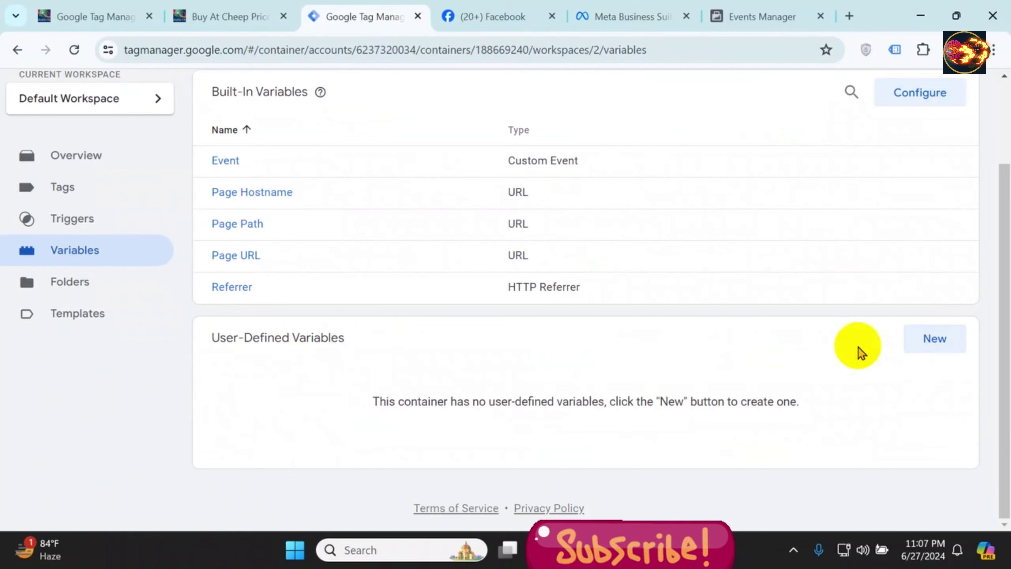
{"action": "left_click", "coordinate": [936, 342]}
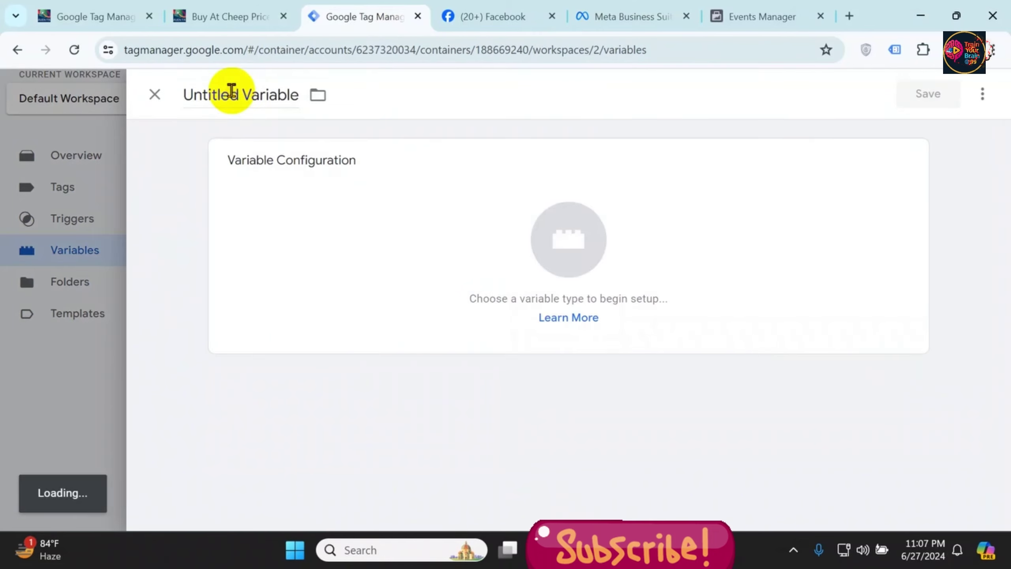
{"action": "left_click", "coordinate": [231, 91]}
{"action": "type", "text": "FB-Pixel-ID"}
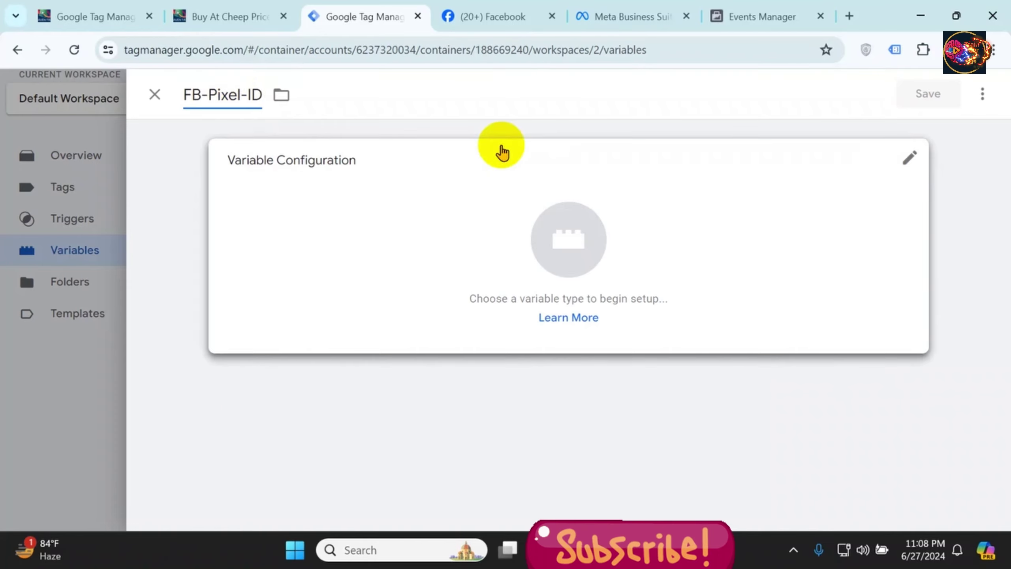
Set the variable type of FB-Pixel-ID to Constant
{"action": "left_click", "coordinate": [461, 279]}
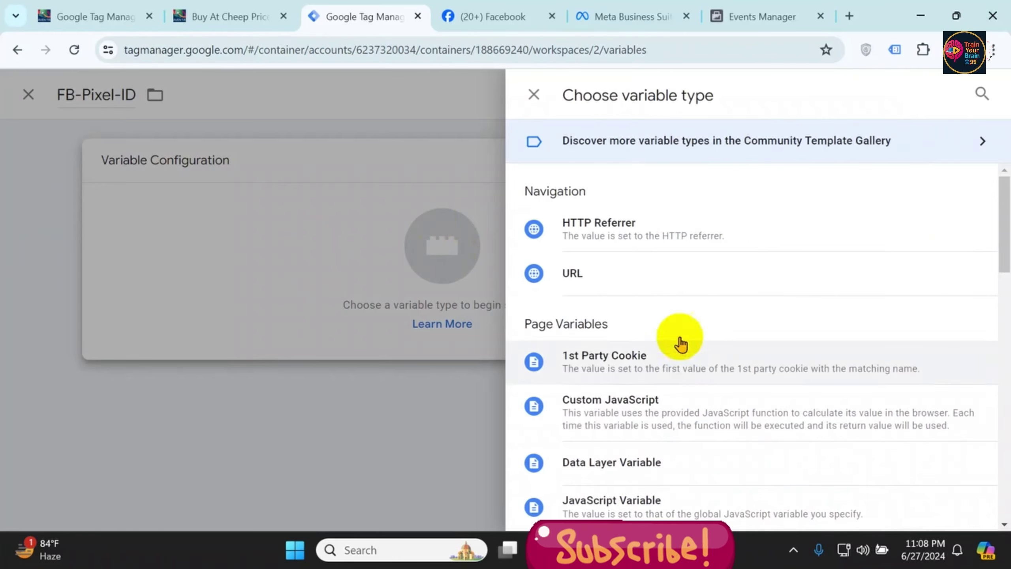
{"action": "scroll", "coordinate": [711, 281], "scroll_direction": "down", "scroll_amount": 5}
{"action": "scroll", "coordinate": [648, 289], "scroll_direction": "down", "scroll_amount": 7}
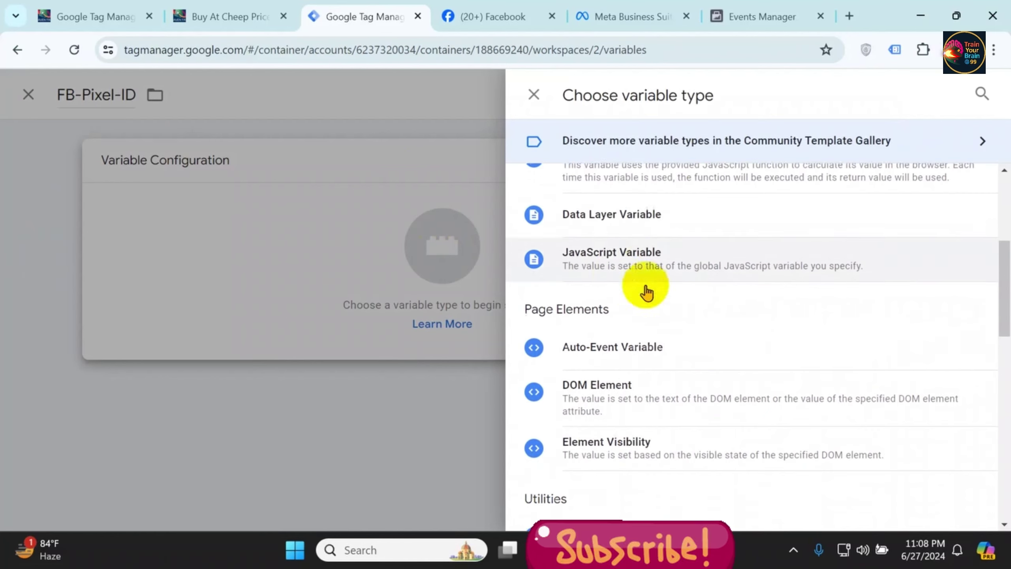
{"action": "left_click", "coordinate": [605, 237]}
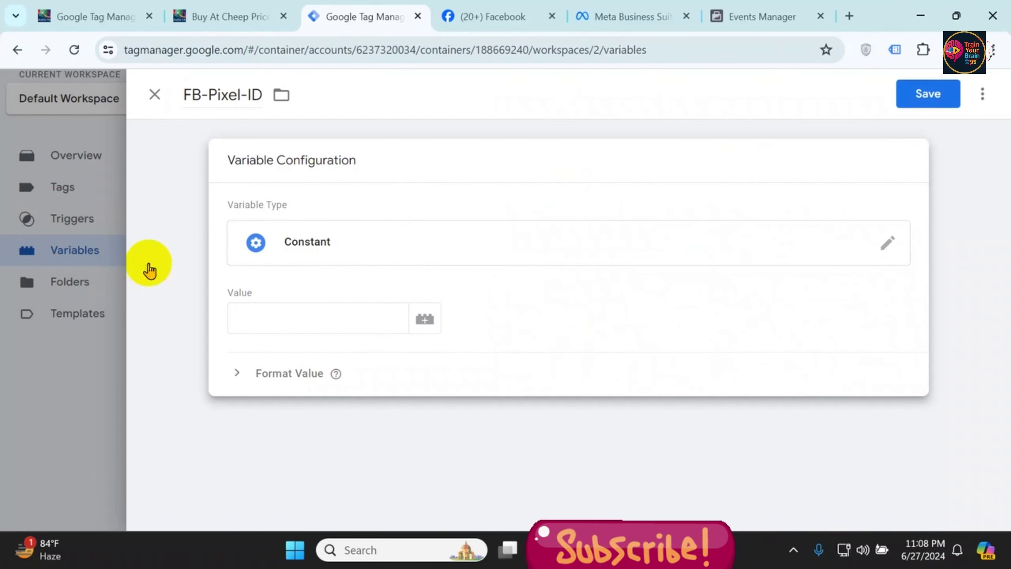
Enter the ADM Batch 142 dataset ID from Meta Business Suite as the value of FB-Pixel-ID and save the variable
{"action": "left_click", "coordinate": [633, 16]}
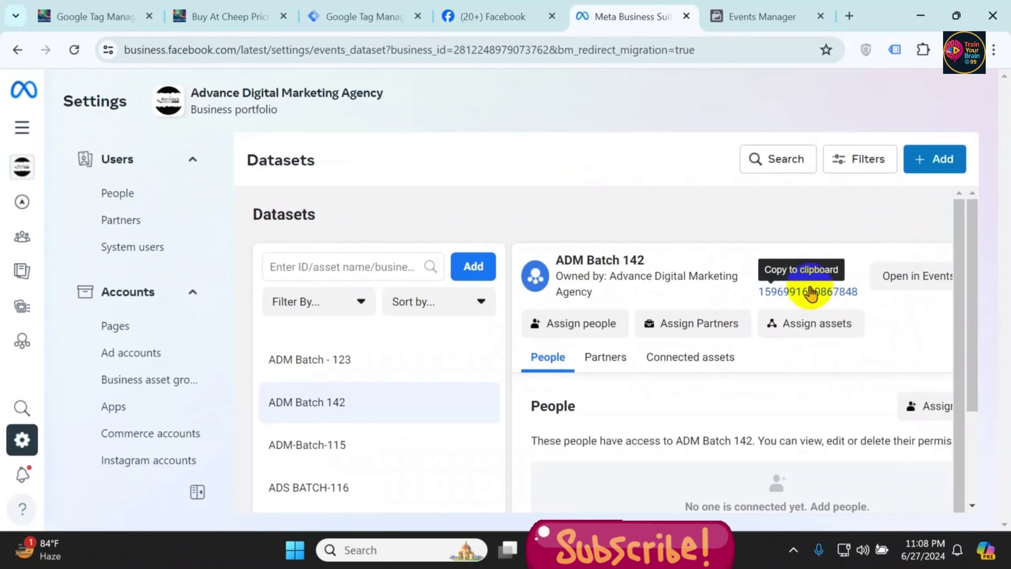
{"action": "left_click", "coordinate": [364, 16]}
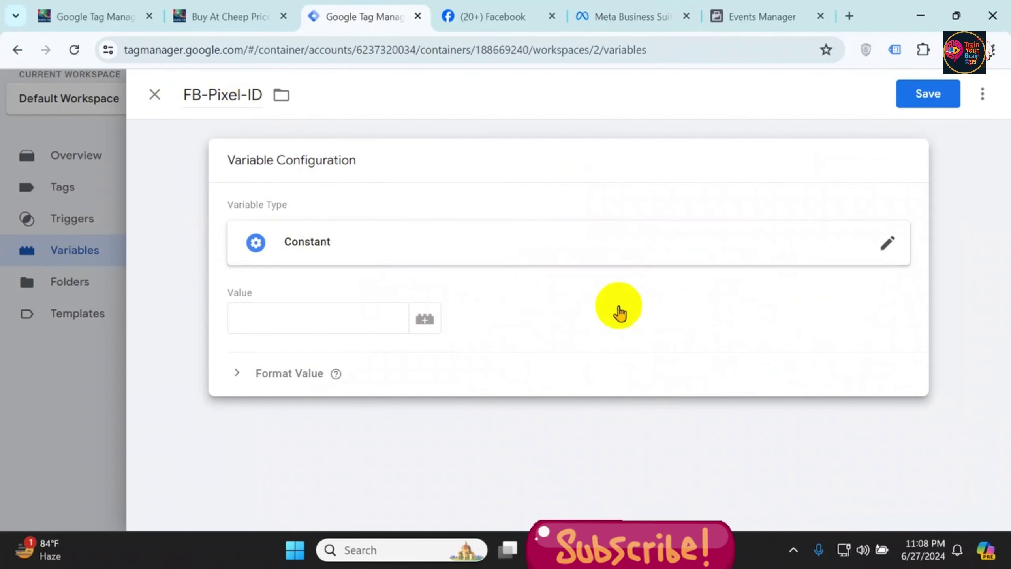
{"action": "left_click", "coordinate": [320, 319]}
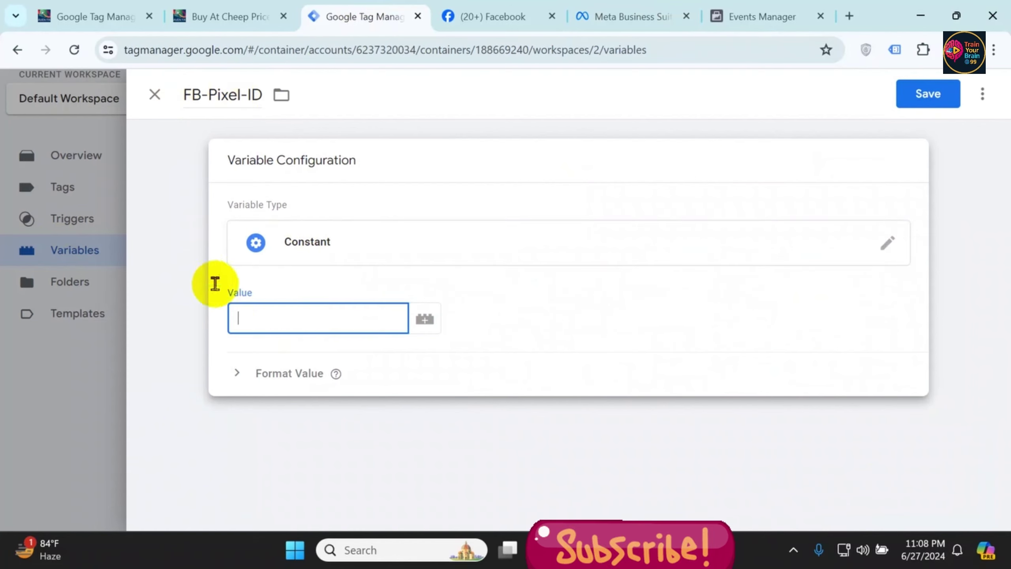
{"action": "right_click", "coordinate": [298, 327]}
{"action": "left_click", "coordinate": [392, 171]}
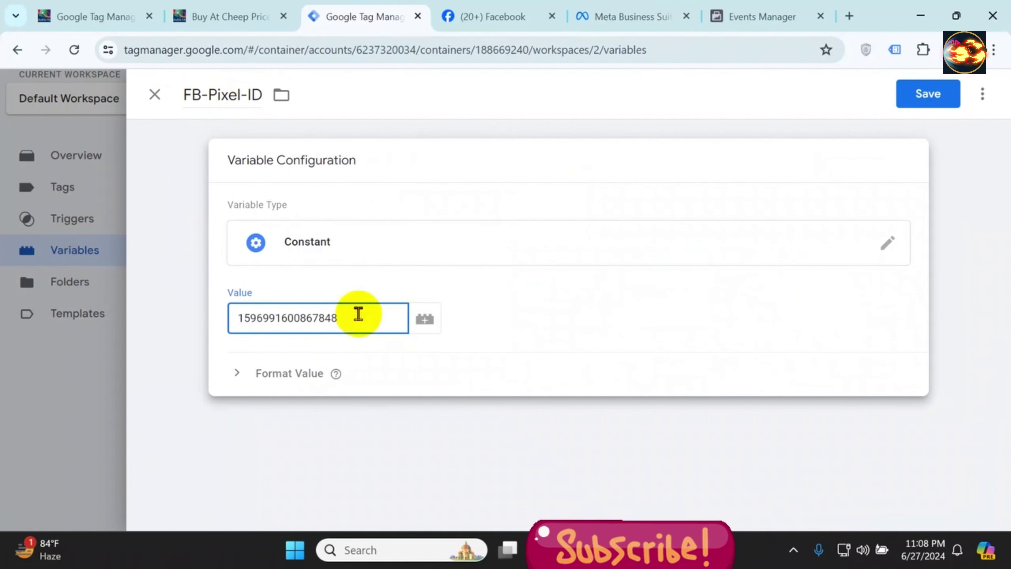
{"action": "left_click", "coordinate": [944, 94]}
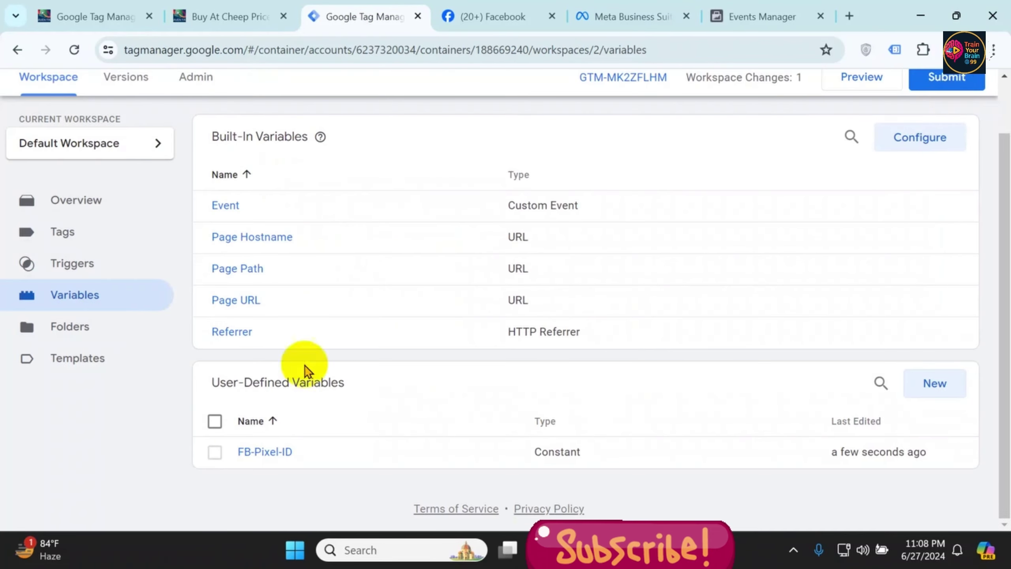
Create a new tag in the container and name it "FB-BaseCode-Tag"
{"action": "scroll", "coordinate": [358, 446], "scroll_direction": "up", "scroll_amount": 2}
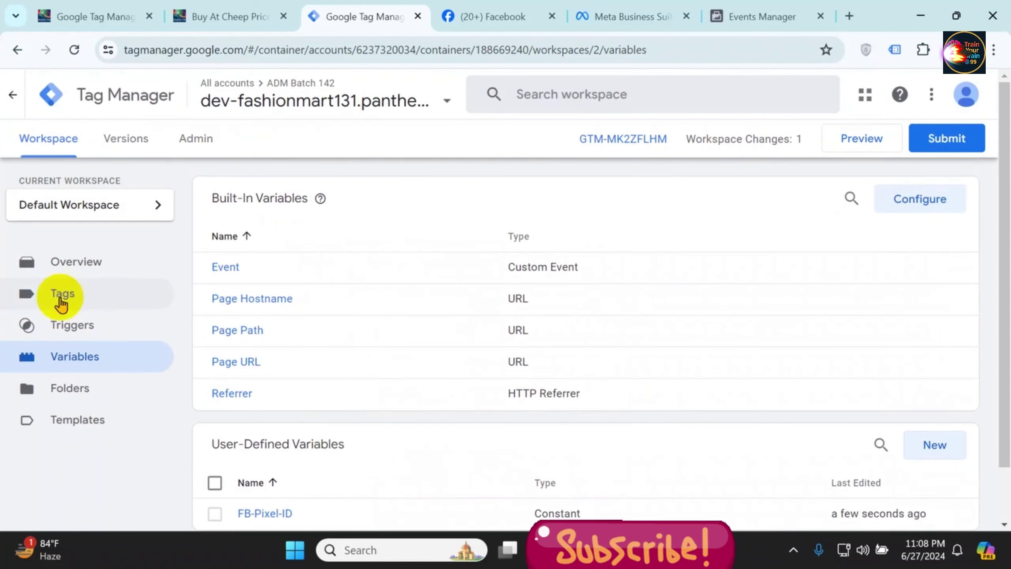
{"action": "left_click", "coordinate": [88, 298]}
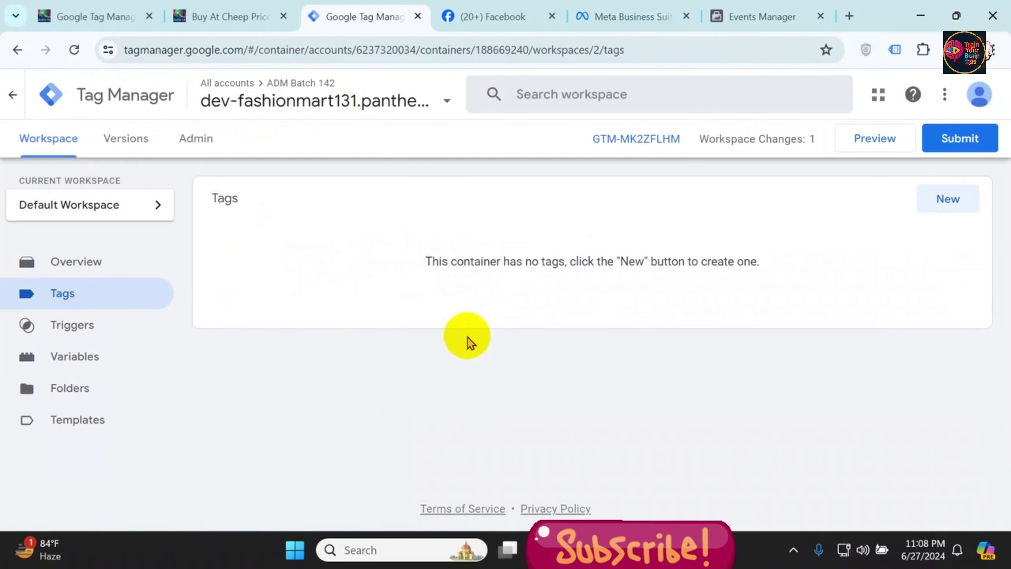
{"action": "mouse_move", "coordinate": [104, 25]}
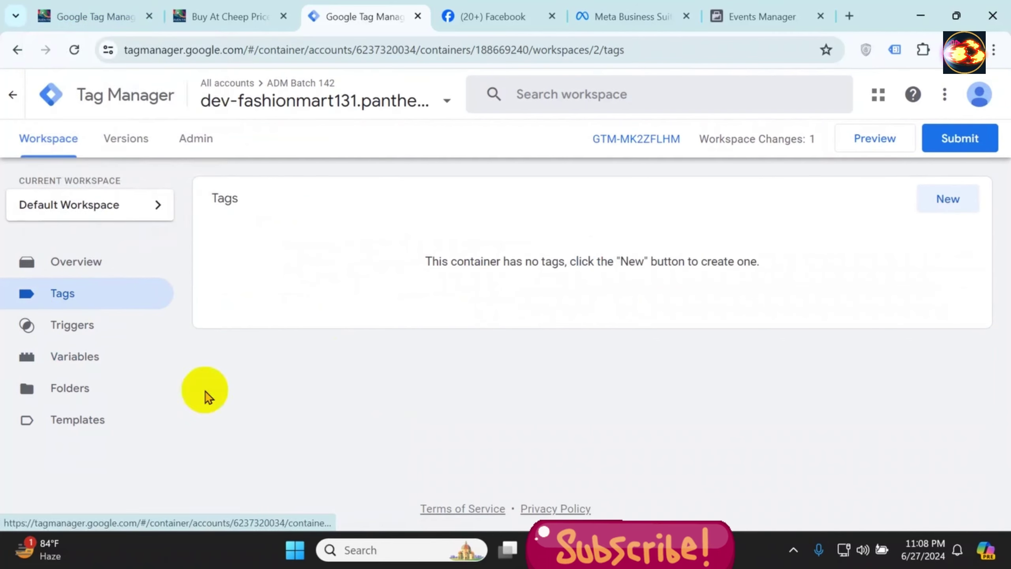
{"action": "left_click", "coordinate": [952, 199]}
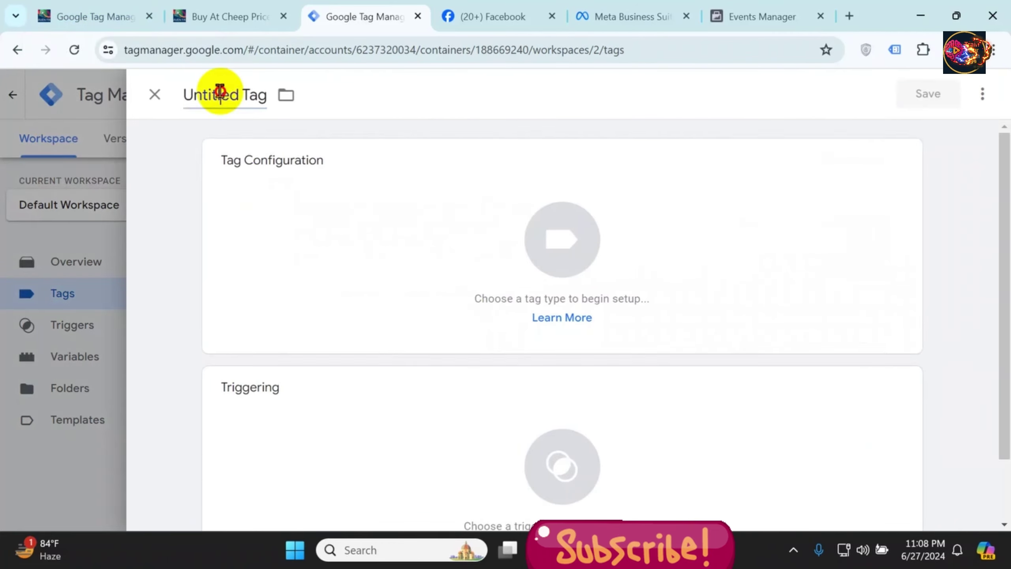
{"action": "left_click", "coordinate": [220, 90]}
{"action": "type", "text": "FB-BaseCode-"}
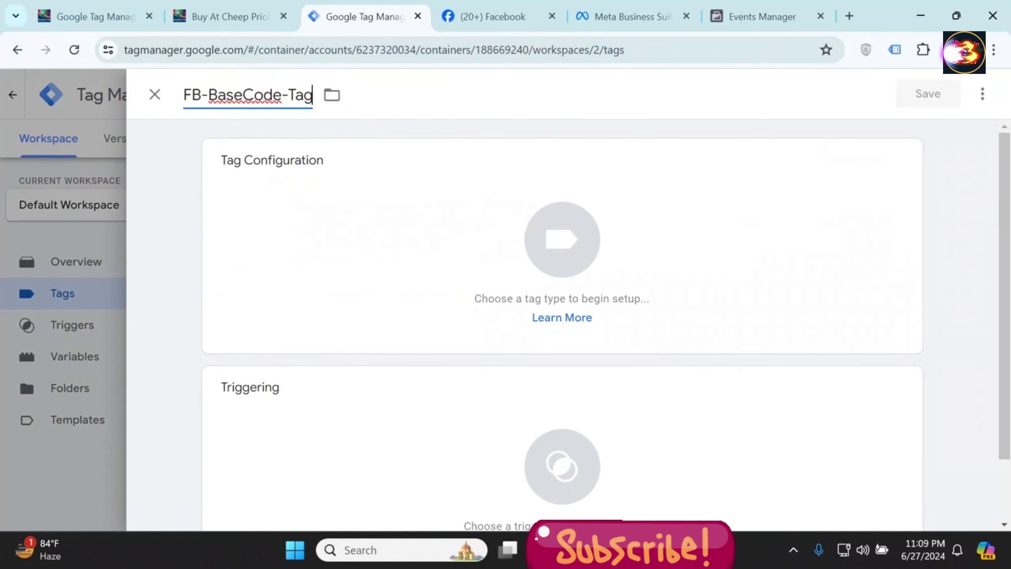
{"action": "left_click", "coordinate": [721, 15]}
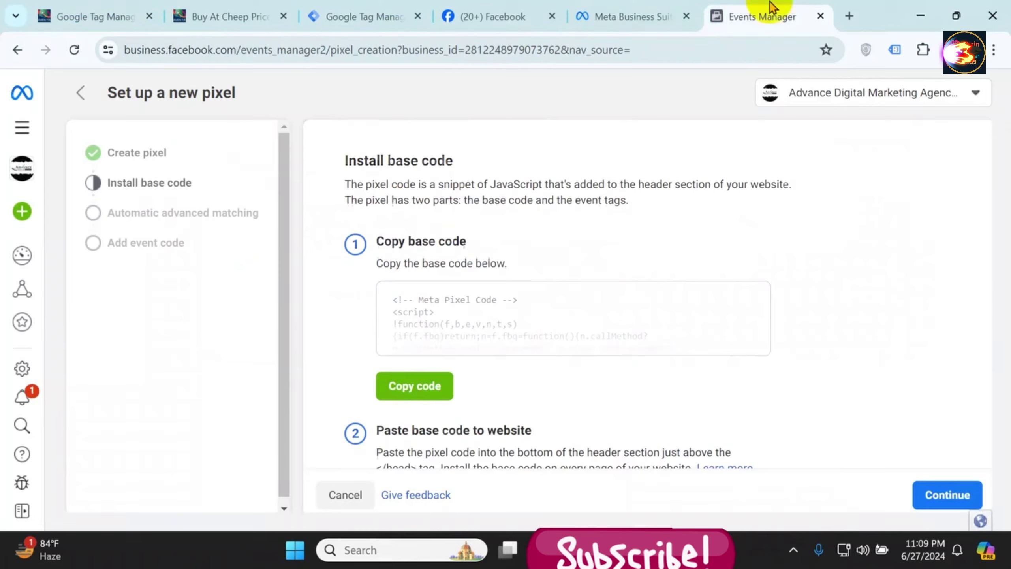
{"action": "left_click", "coordinate": [657, 6]}
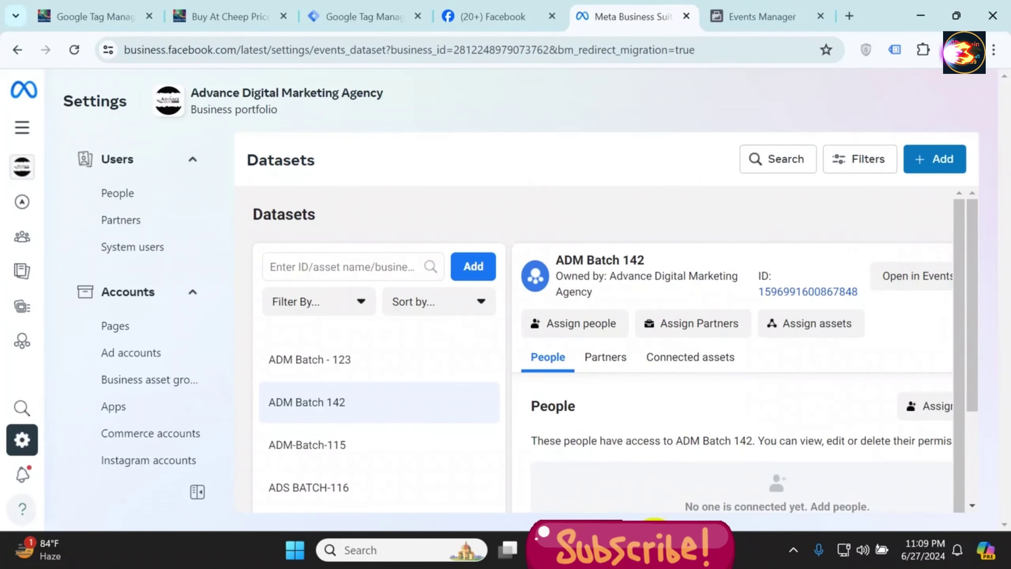
{"action": "left_click", "coordinate": [412, 6]}
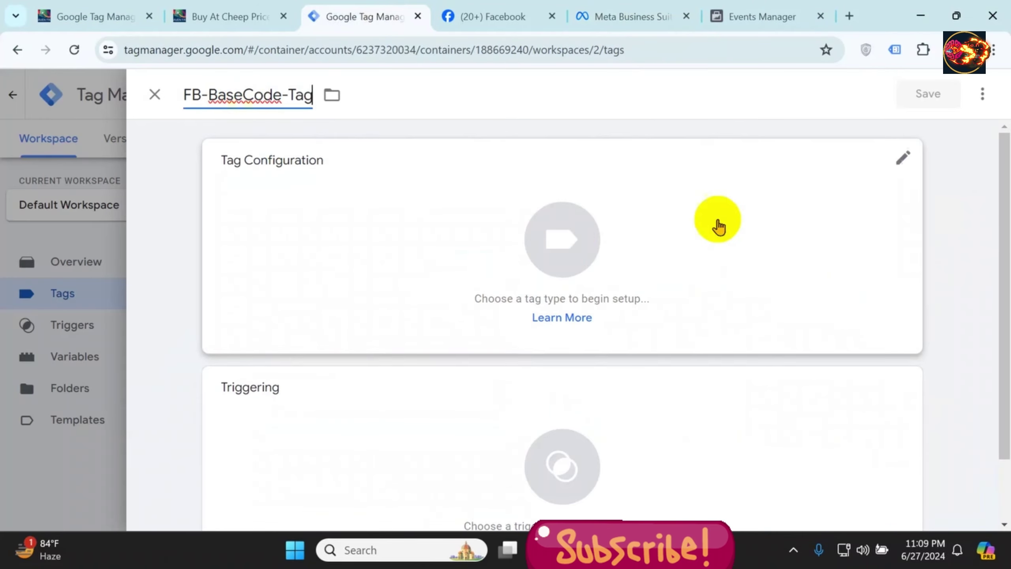
Search the Community Template Gallery for "facebook pixel" and add the Facebook Pixel template by facebookarchive as the tag type
{"action": "left_click", "coordinate": [322, 211]}
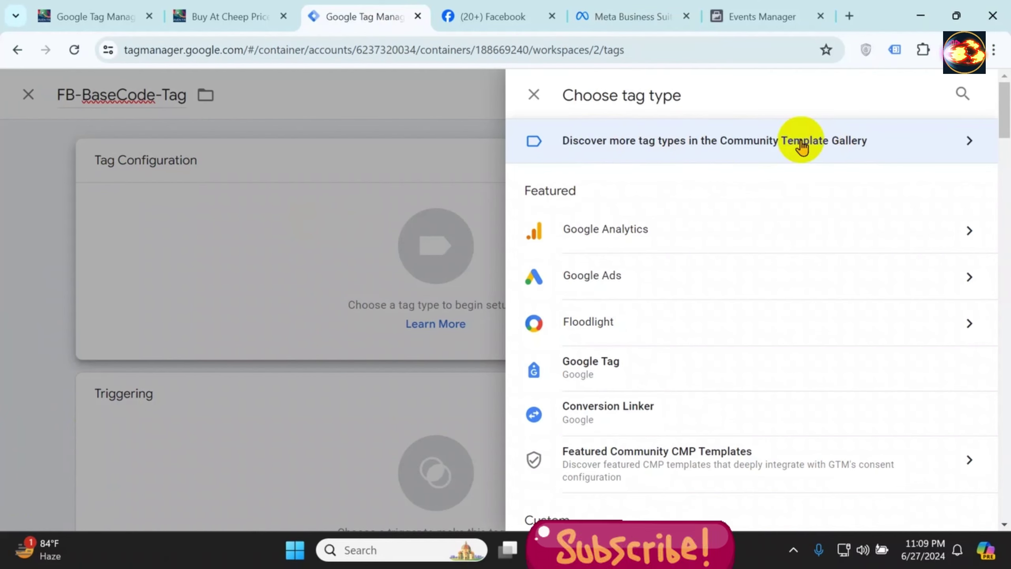
{"action": "left_click", "coordinate": [874, 141]}
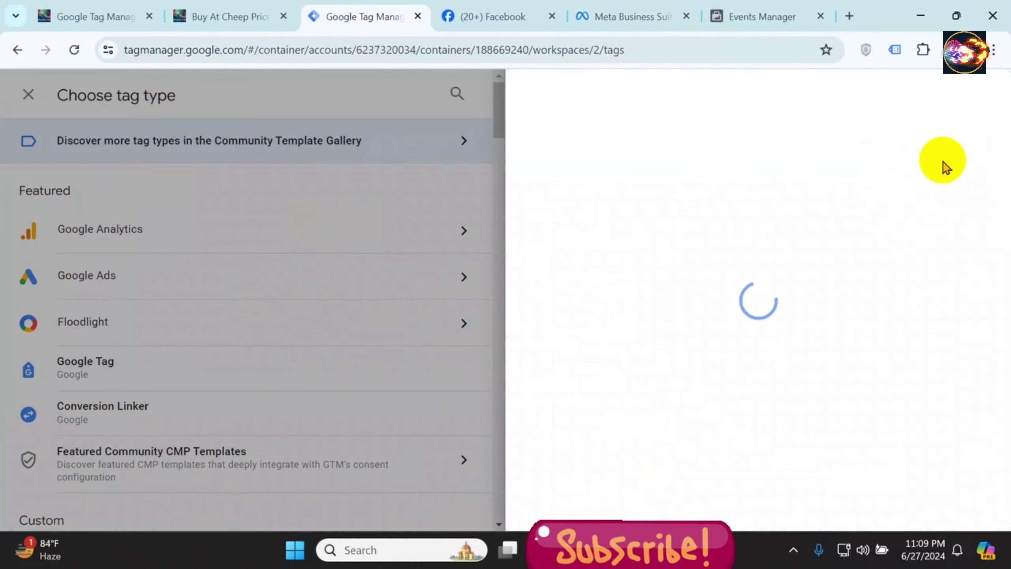
{"action": "left_click", "coordinate": [974, 95]}
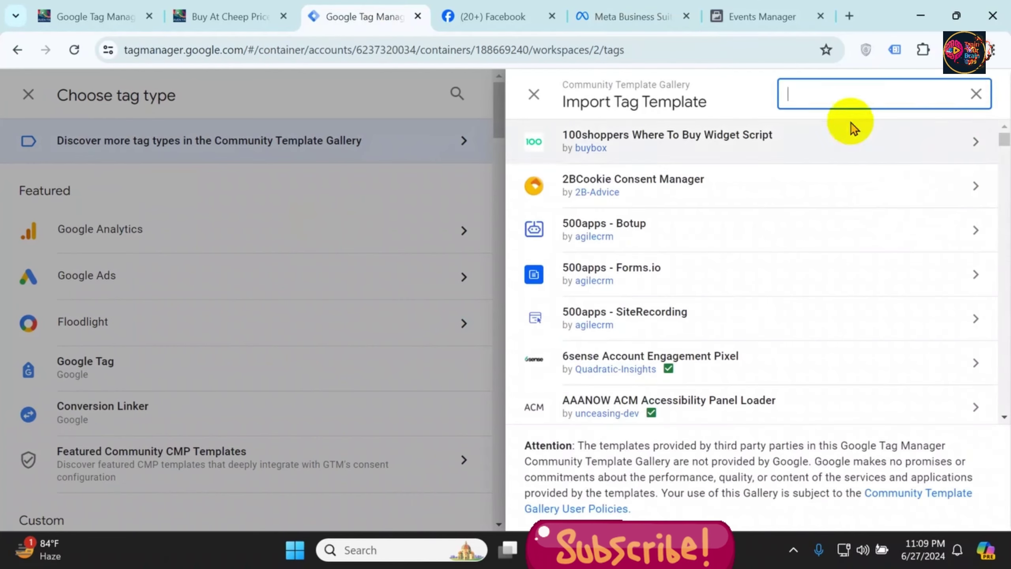
{"action": "type", "text": "facebook pixel"}
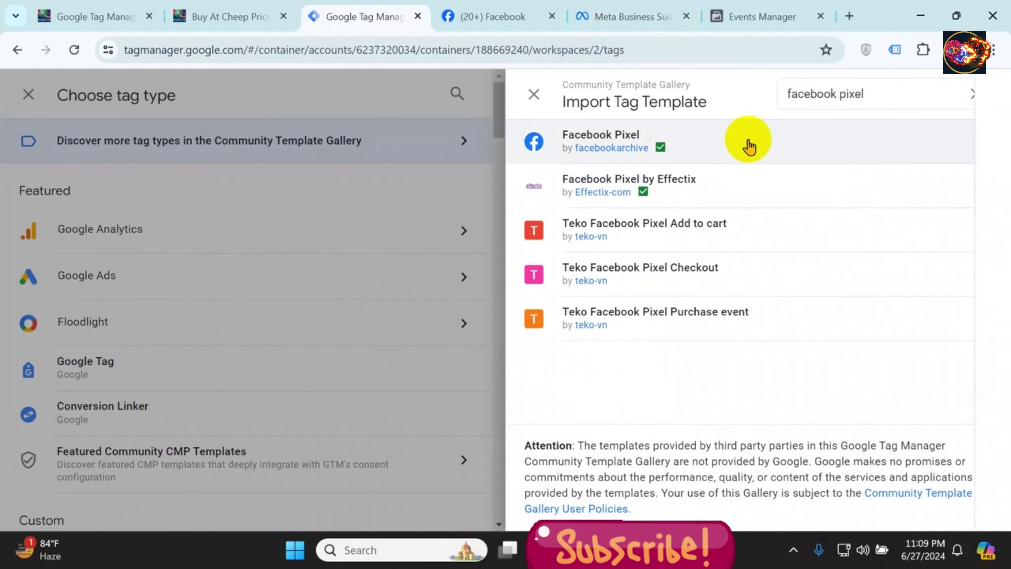
{"action": "left_click", "coordinate": [703, 135]}
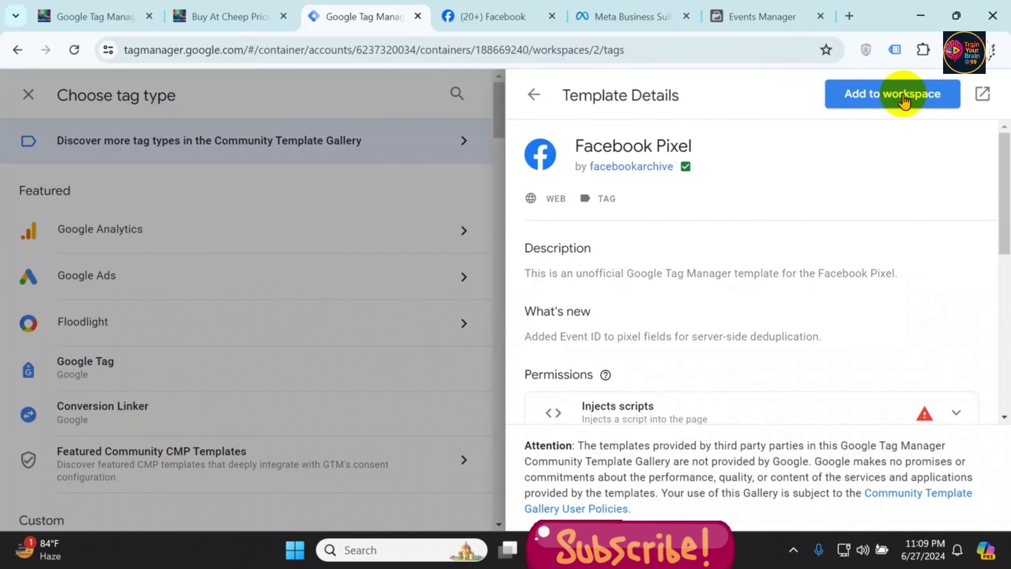
{"action": "left_click", "coordinate": [904, 95]}
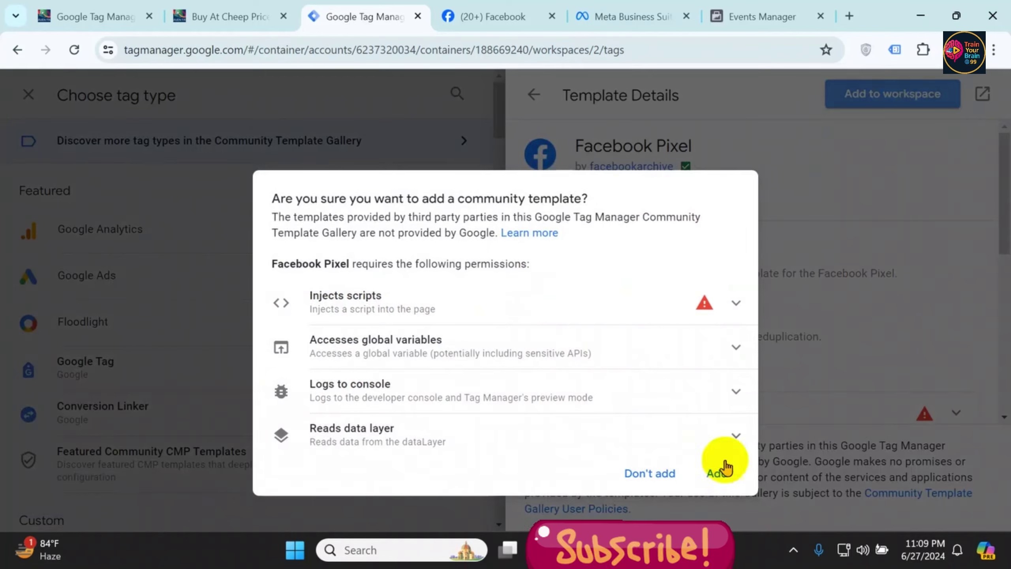
{"action": "left_click", "coordinate": [716, 473]}
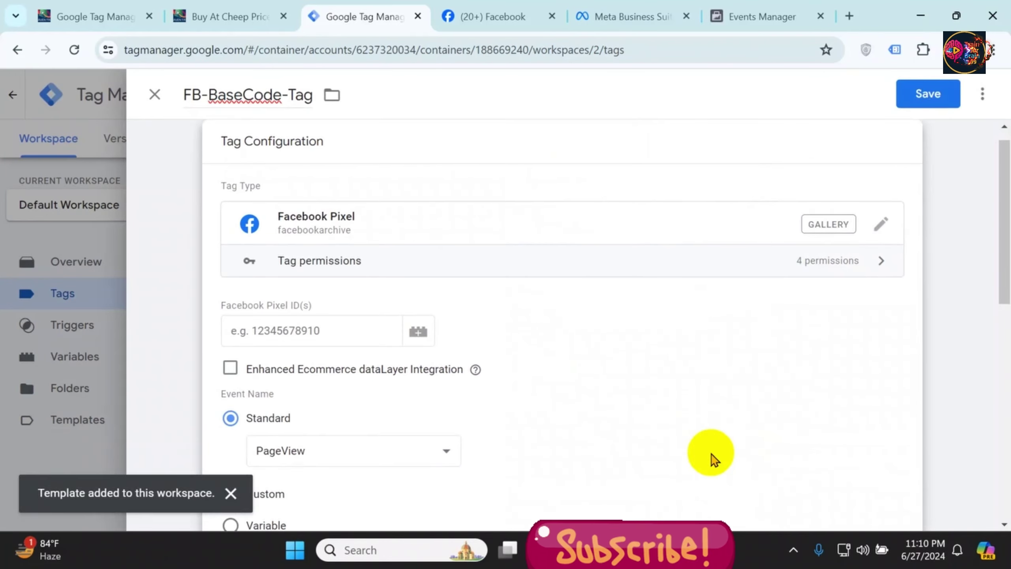
Set the tag's Facebook Pixel ID to the FB-Pixel-ID variable
{"action": "scroll", "coordinate": [517, 379], "scroll_direction": "down", "scroll_amount": 2}
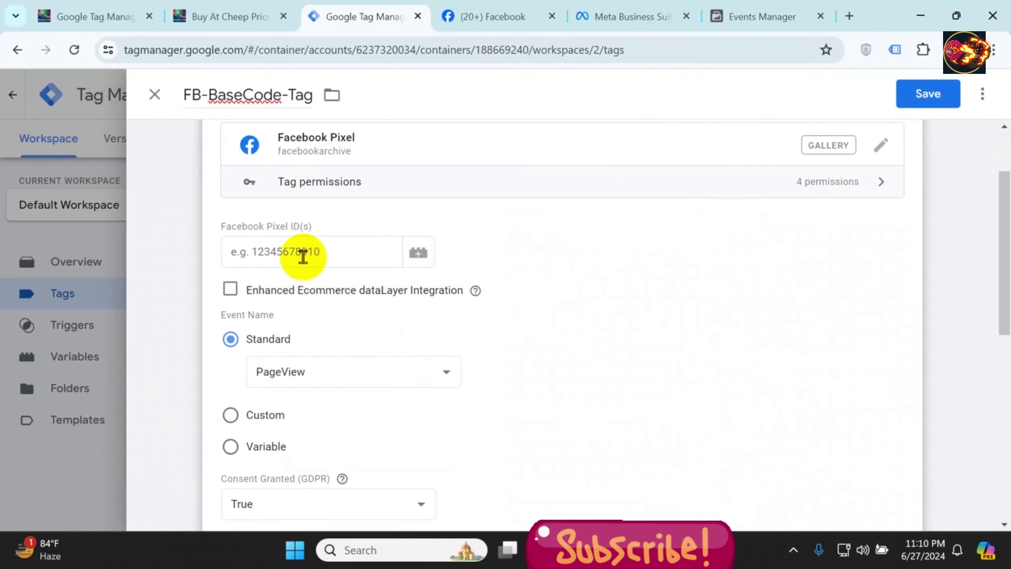
{"action": "left_click", "coordinate": [757, 16]}
{"action": "left_click", "coordinate": [633, 16]}
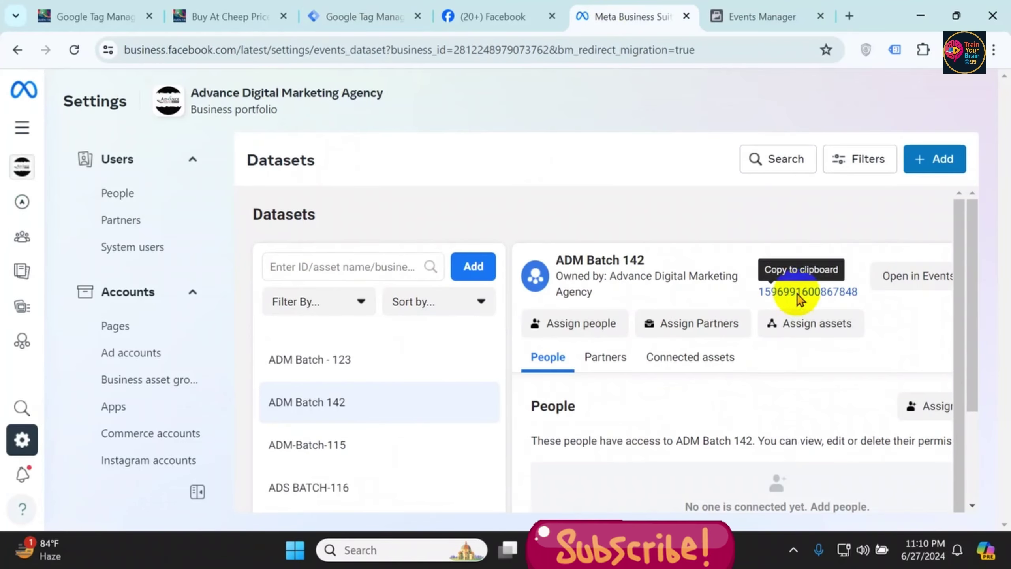
{"action": "left_click", "coordinate": [364, 15]}
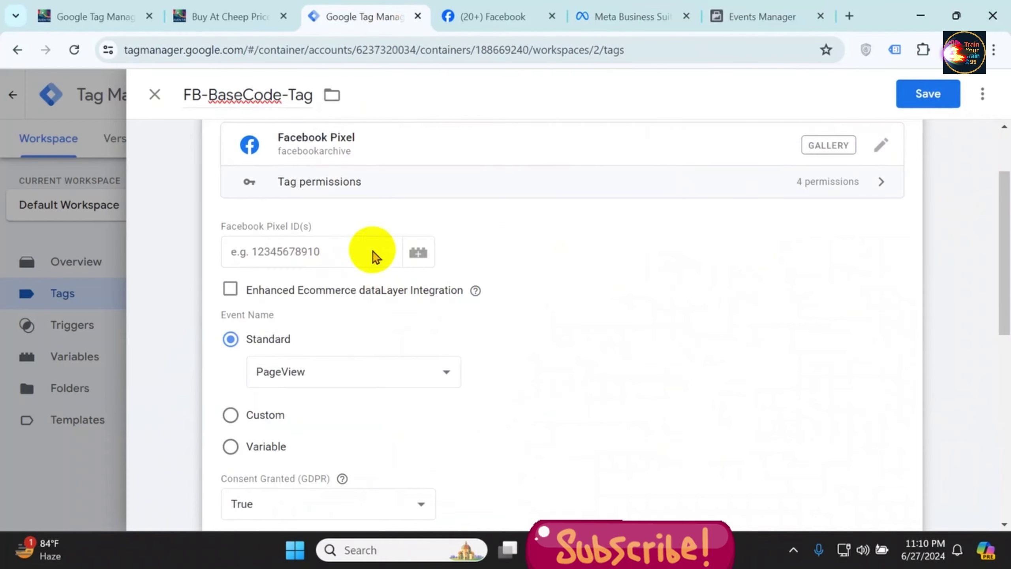
{"action": "left_click", "coordinate": [418, 251]}
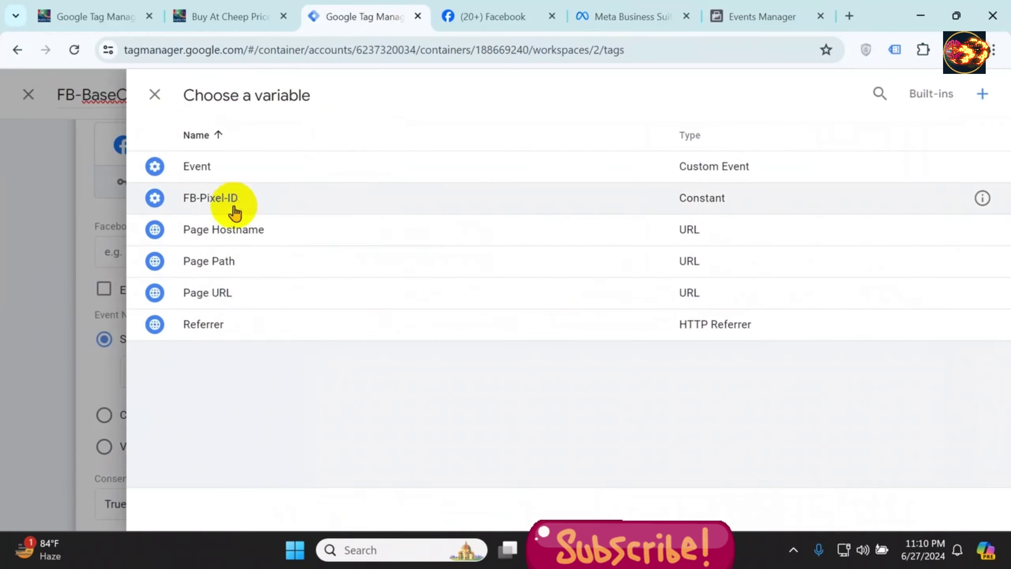
{"action": "left_click", "coordinate": [233, 205]}
{"action": "scroll", "coordinate": [517, 255], "scroll_direction": "down", "scroll_amount": 2}
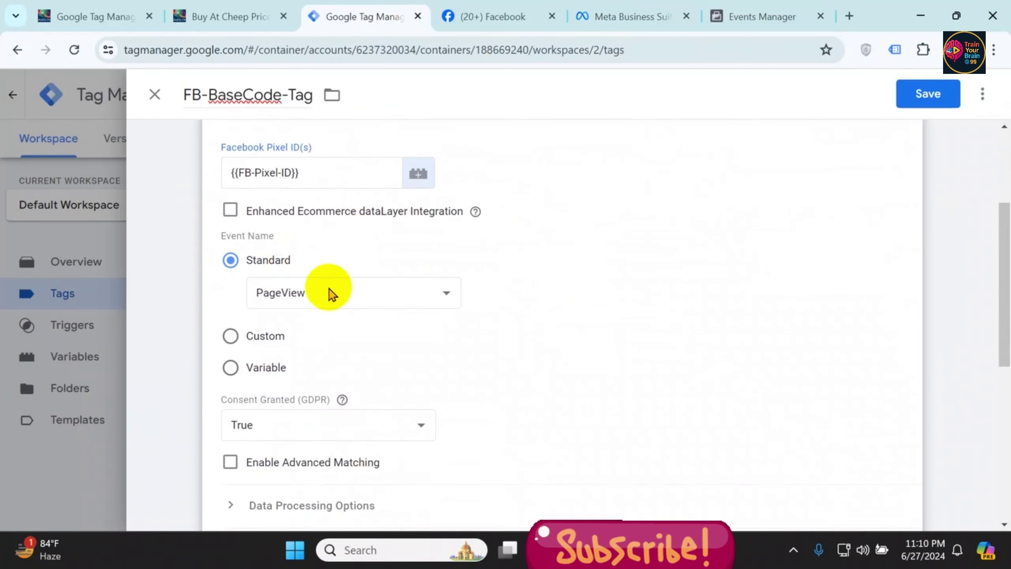
{"action": "scroll", "coordinate": [579, 384], "scroll_direction": "up", "scroll_amount": 4}
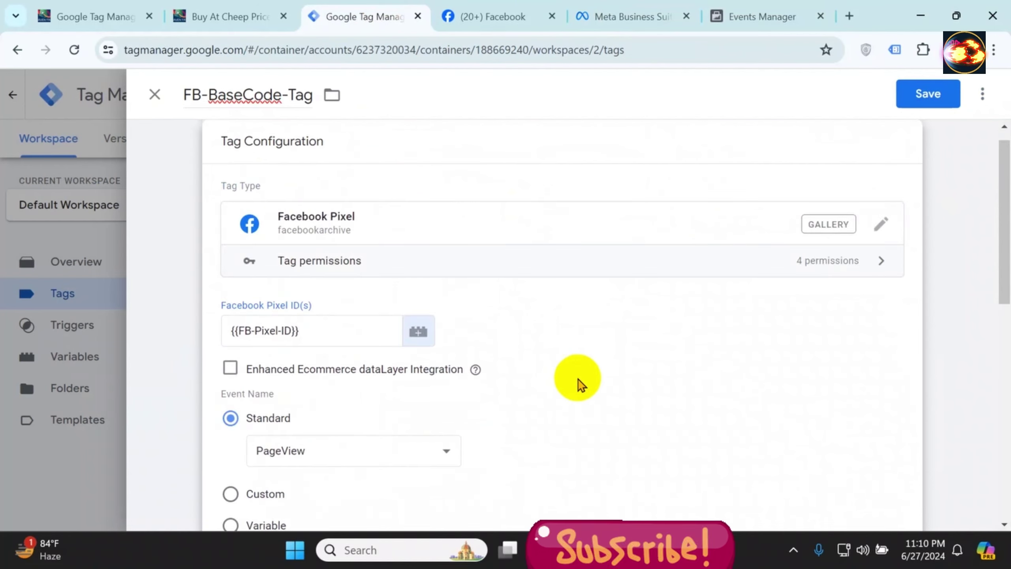
Assign the All Pages page view trigger to FB-BaseCode-Tag and save the tag
{"action": "left_click", "coordinate": [227, 18]}
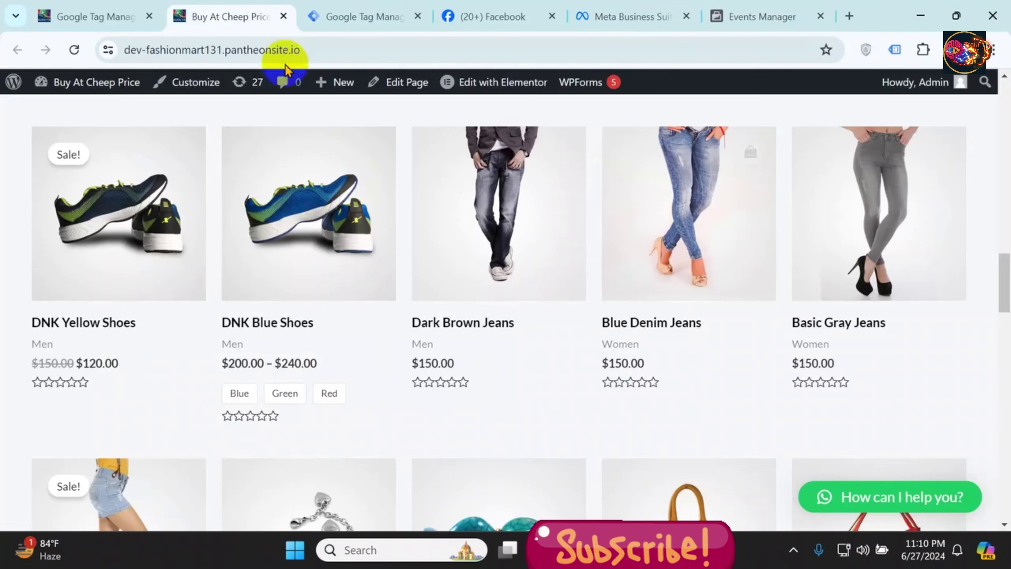
{"action": "left_click", "coordinate": [350, 17]}
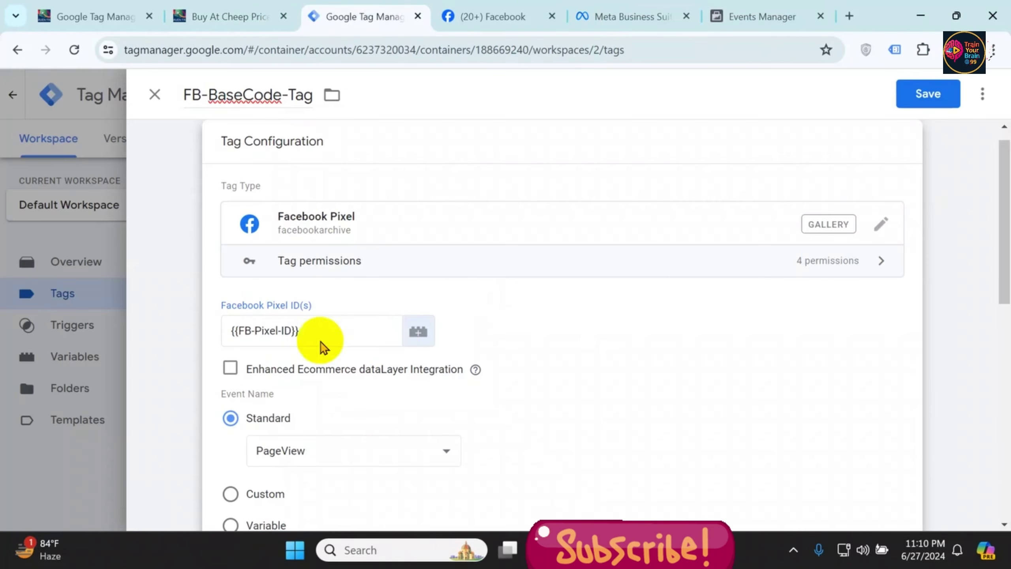
{"action": "scroll", "coordinate": [546, 388], "scroll_direction": "down", "scroll_amount": 10}
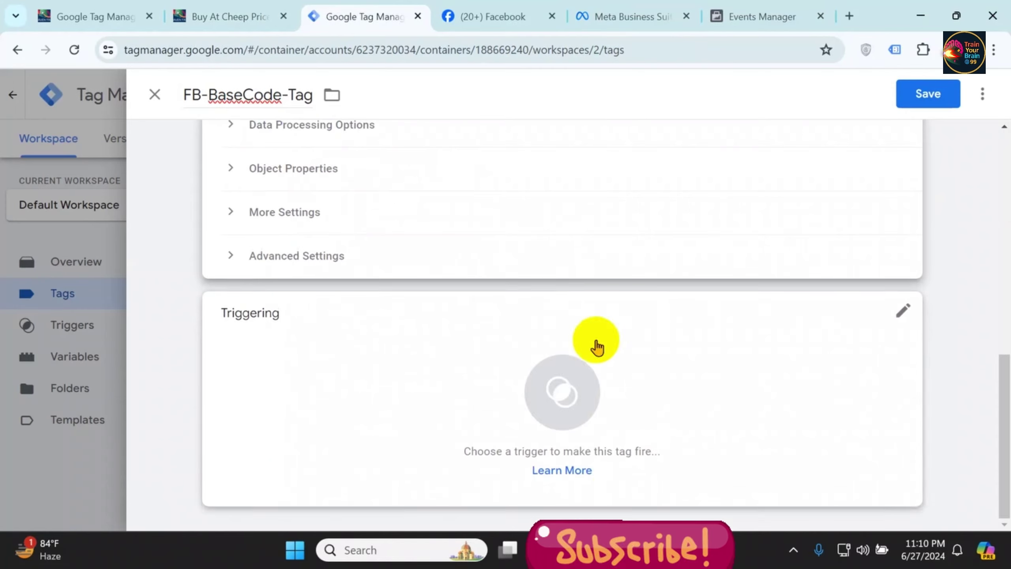
{"action": "left_click", "coordinate": [365, 416]}
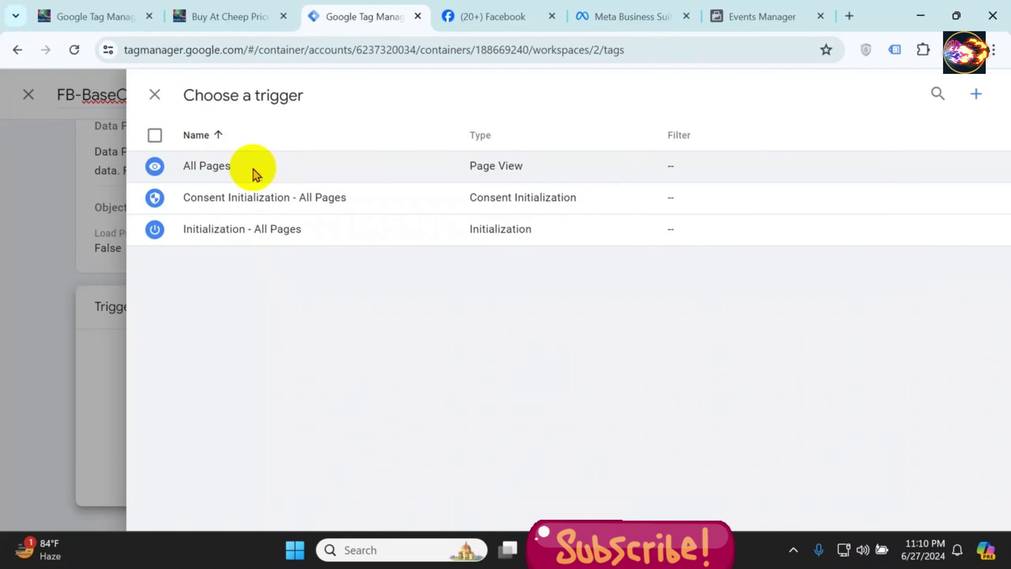
{"action": "left_click", "coordinate": [255, 168]}
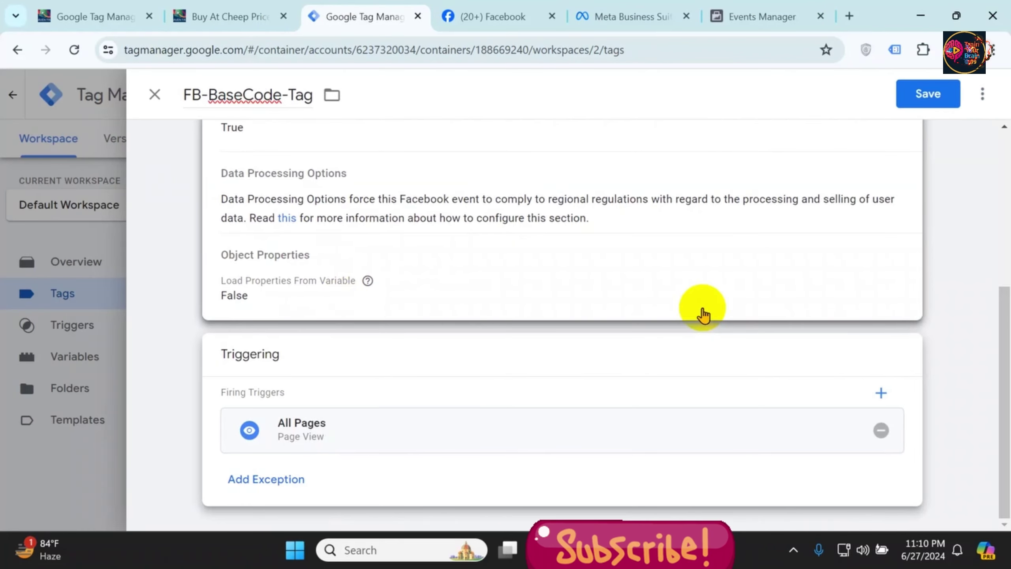
{"action": "scroll", "coordinate": [703, 315], "scroll_direction": "up", "scroll_amount": 5}
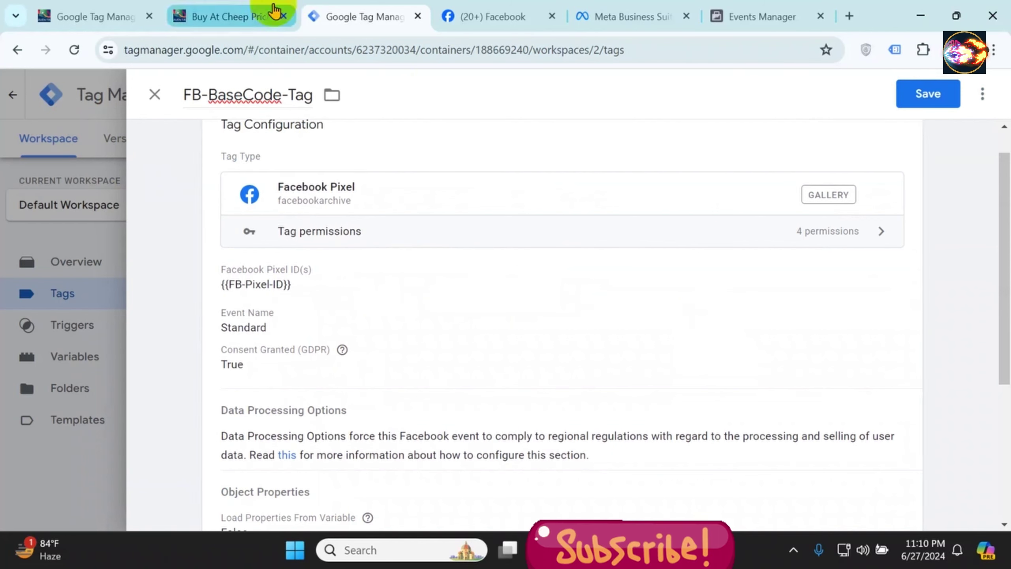
{"action": "left_click", "coordinate": [269, 16]}
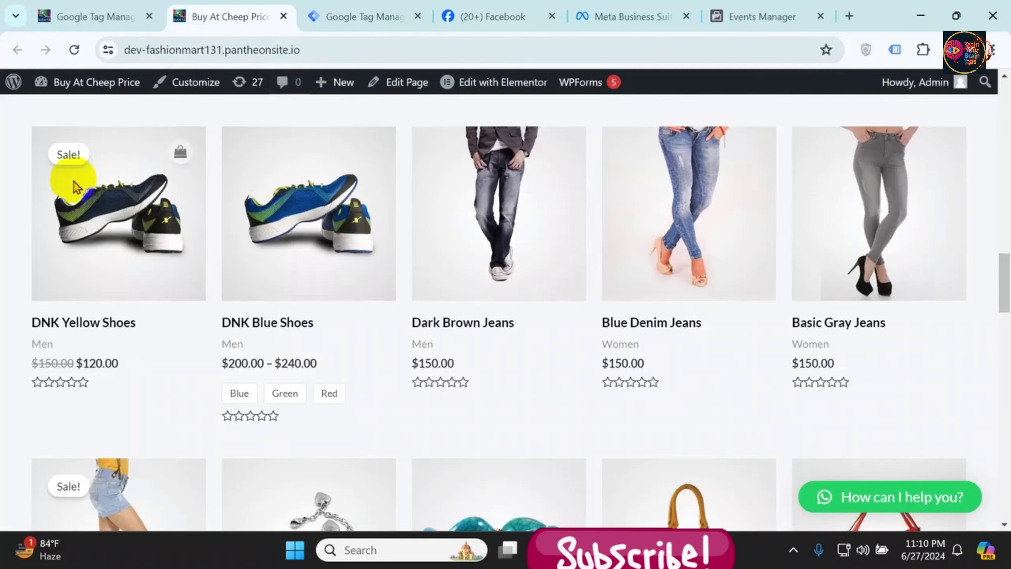
{"action": "left_click", "coordinate": [337, 16]}
{"action": "scroll", "coordinate": [553, 271], "scroll_direction": "down", "scroll_amount": 5}
{"action": "left_click", "coordinate": [934, 94]}
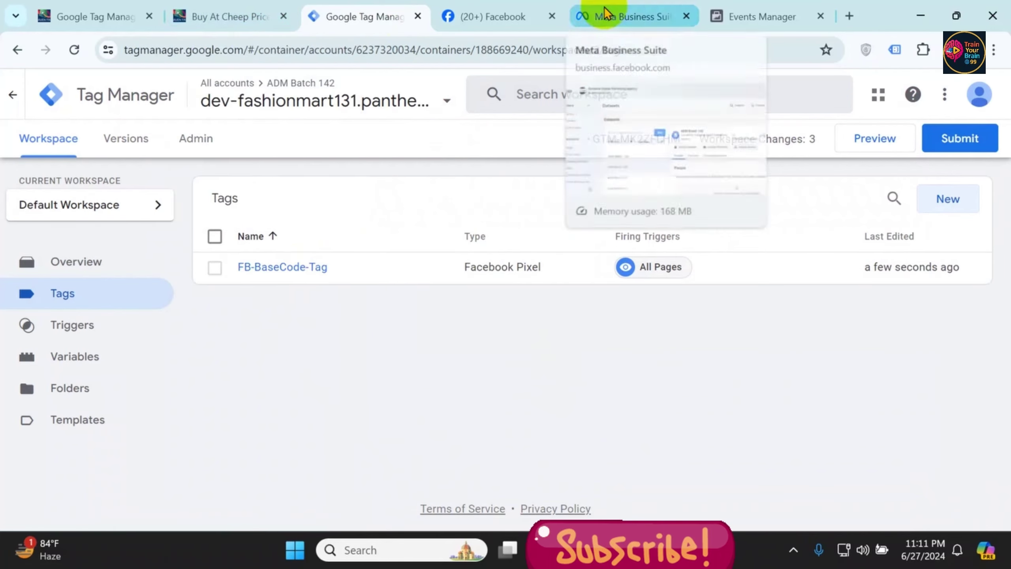
{"action": "left_click", "coordinate": [892, 144]}
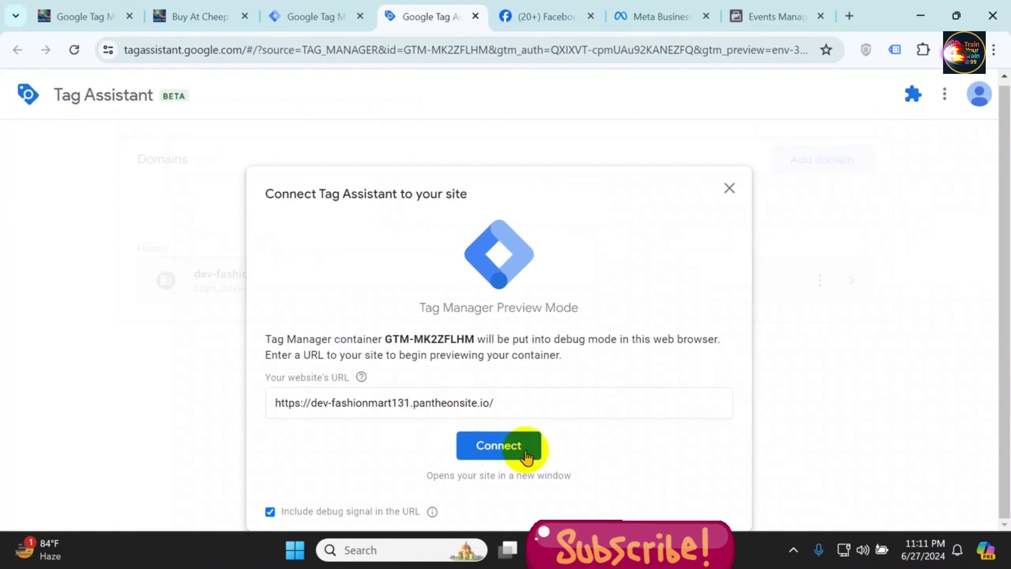
{"action": "left_click", "coordinate": [498, 445]}
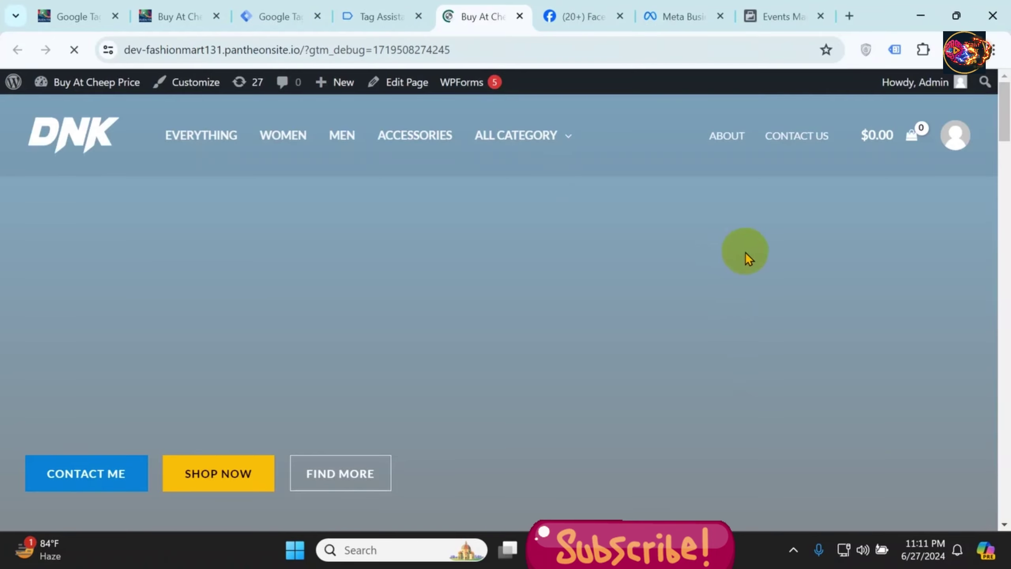
{"action": "scroll", "coordinate": [742, 258], "scroll_direction": "down", "scroll_amount": 10}
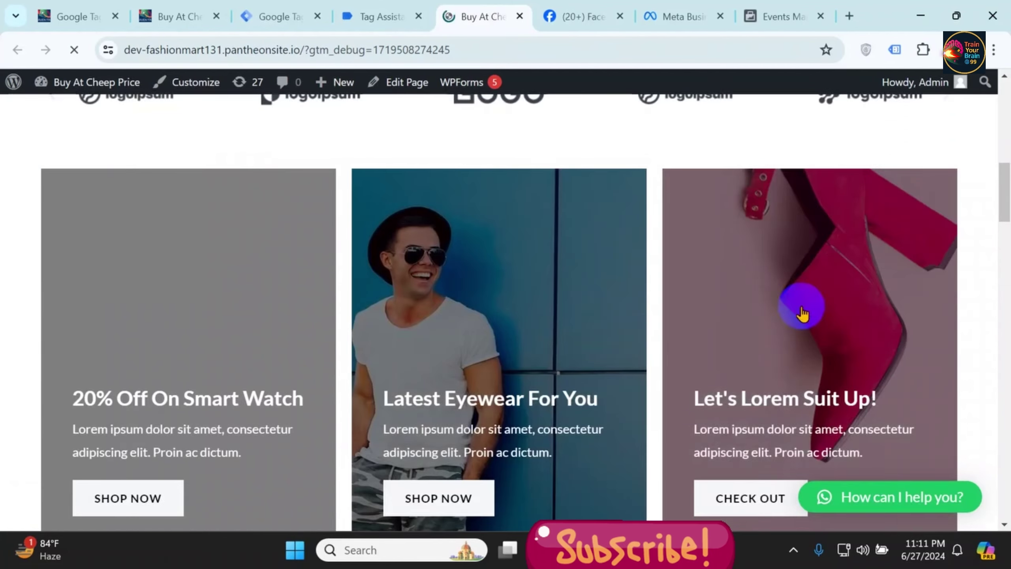
{"action": "left_click", "coordinate": [377, 20]}
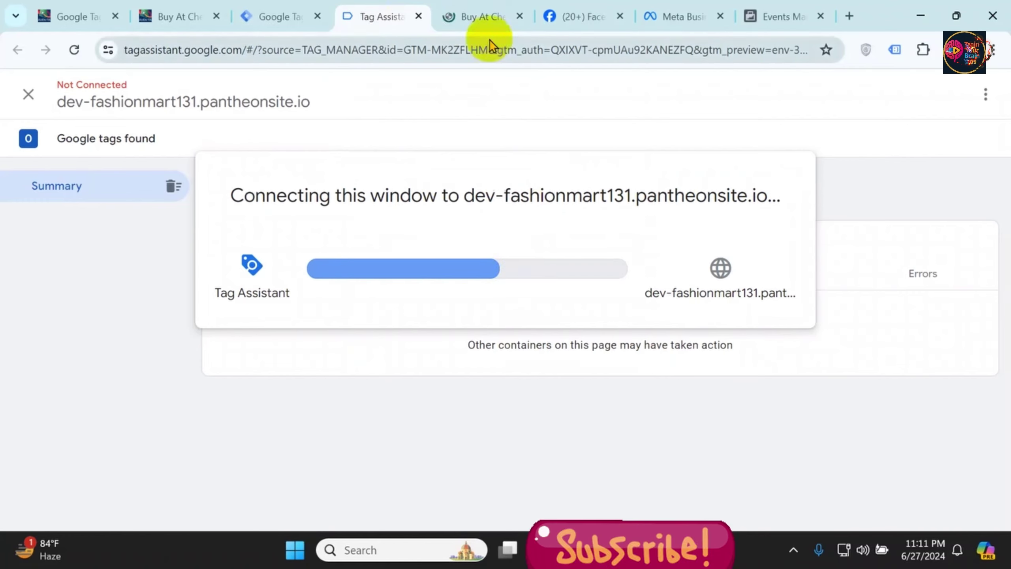
{"action": "left_click", "coordinate": [487, 18]}
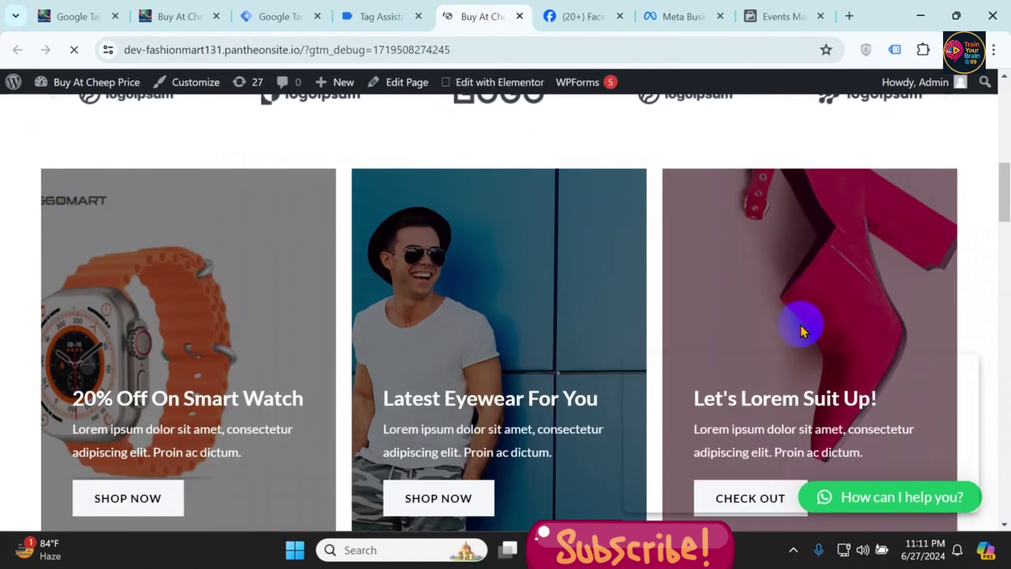
{"action": "scroll", "coordinate": [801, 306], "scroll_direction": "down", "scroll_amount": 4}
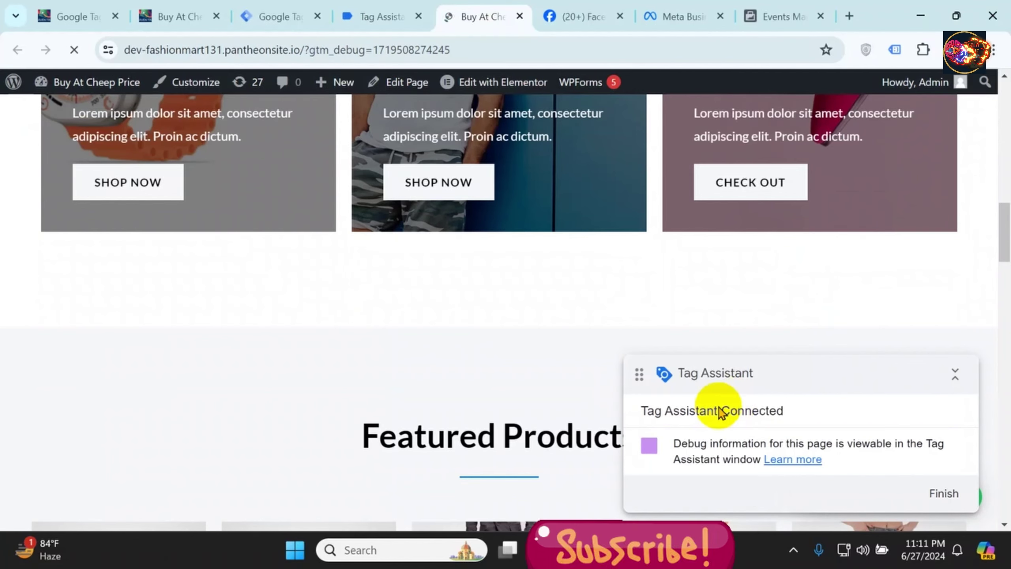
{"action": "scroll", "coordinate": [413, 305], "scroll_direction": "up", "scroll_amount": 10}
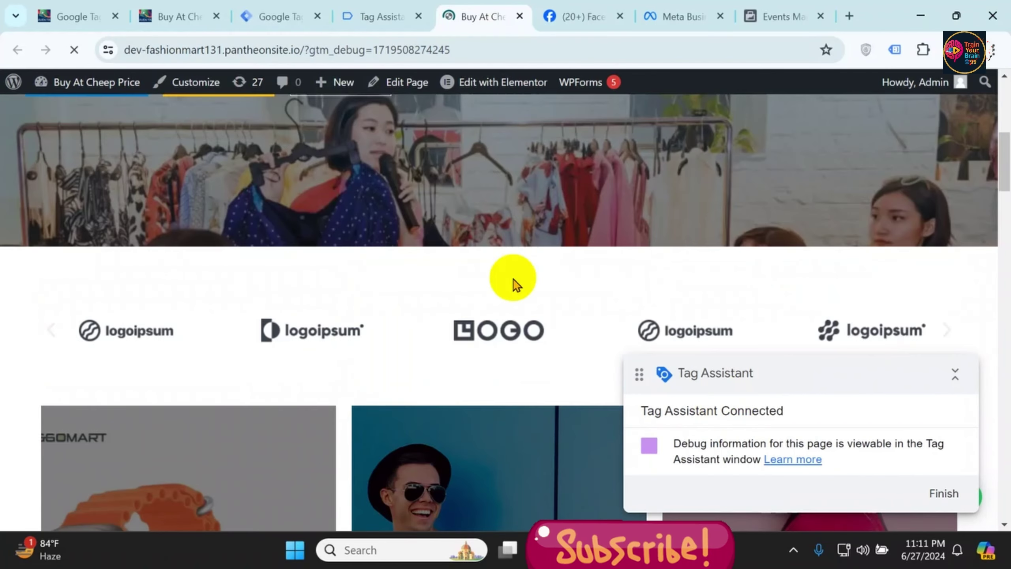
{"action": "scroll", "coordinate": [517, 279], "scroll_direction": "up", "scroll_amount": 5}
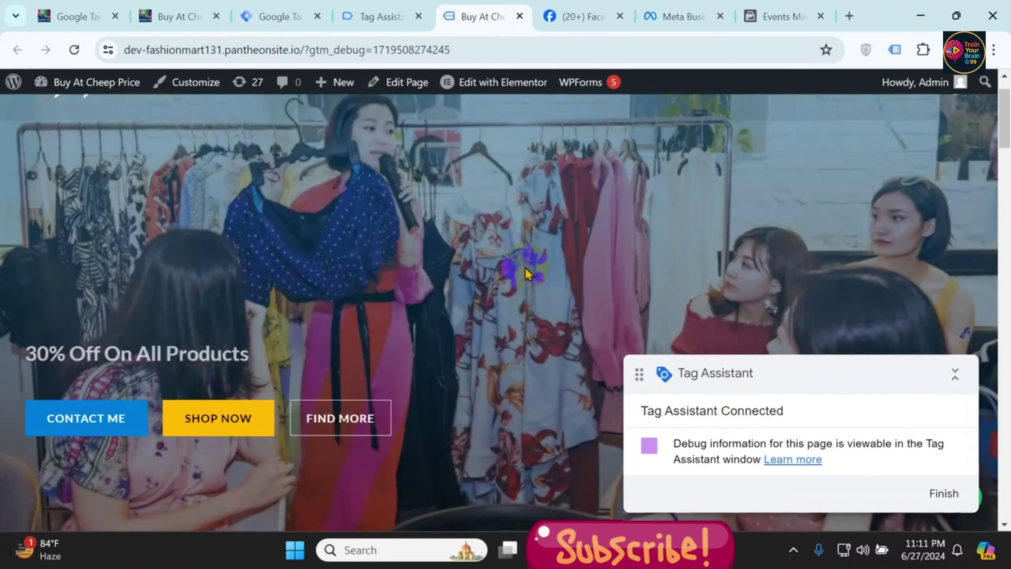
{"action": "scroll", "coordinate": [526, 273], "scroll_direction": "up", "scroll_amount": 2}
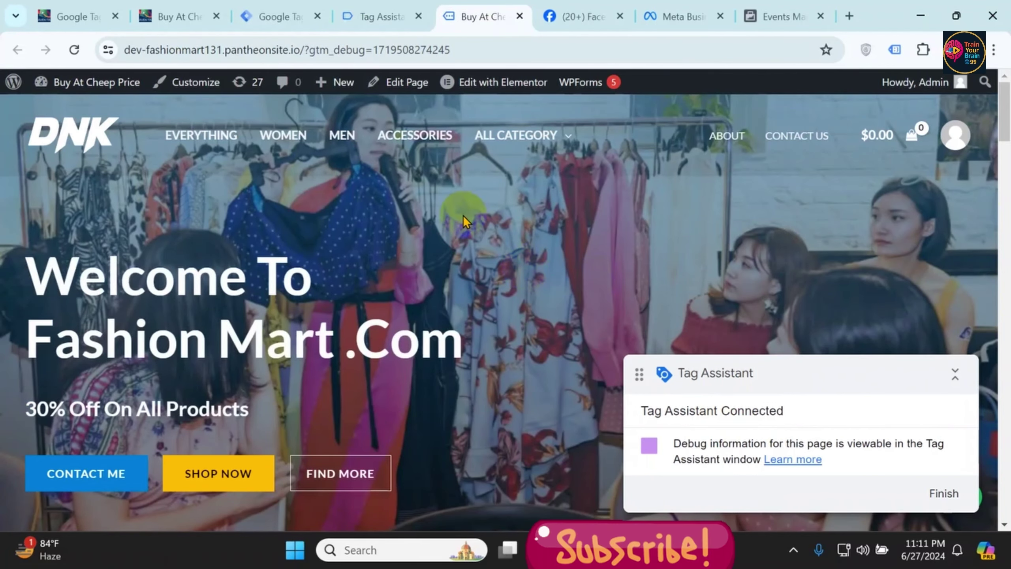
{"action": "left_click", "coordinate": [383, 17]}
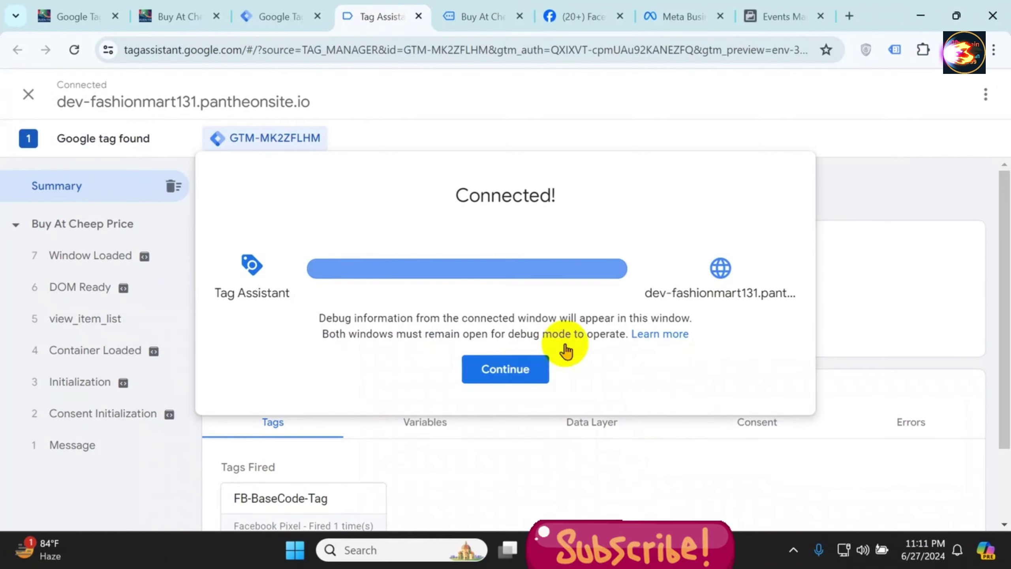
{"action": "left_click", "coordinate": [530, 365]}
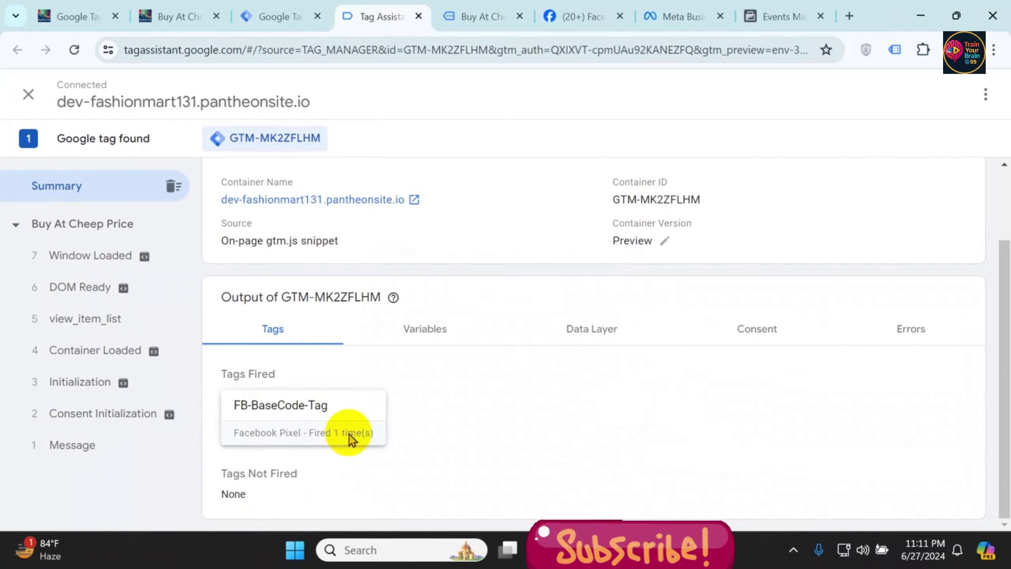
Visit the Contact Us page in the debug session and check in Tag Assistant whether FB-BaseCode-Tag fires there
{"action": "left_click", "coordinate": [484, 16]}
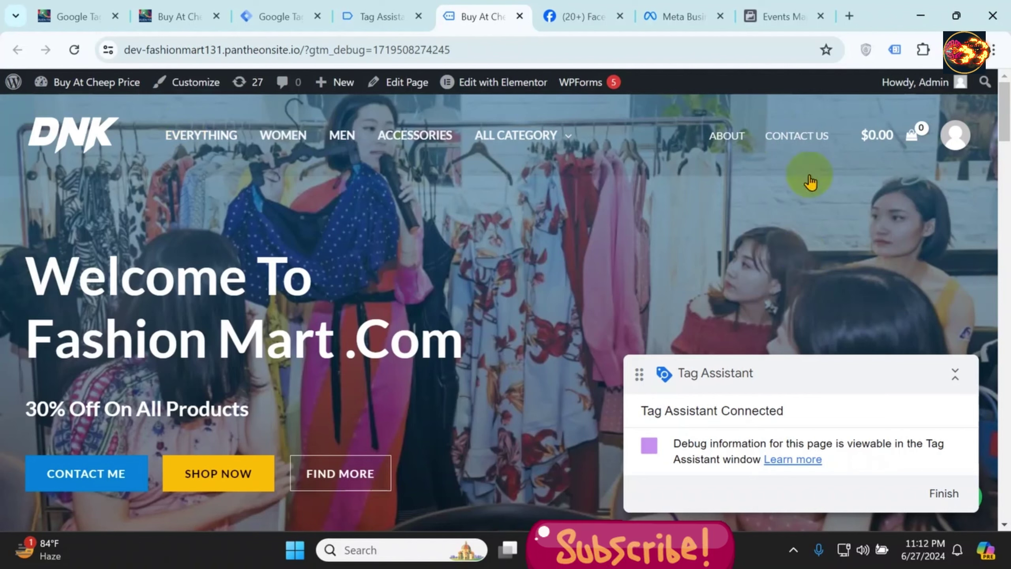
{"action": "left_click", "coordinate": [800, 135]}
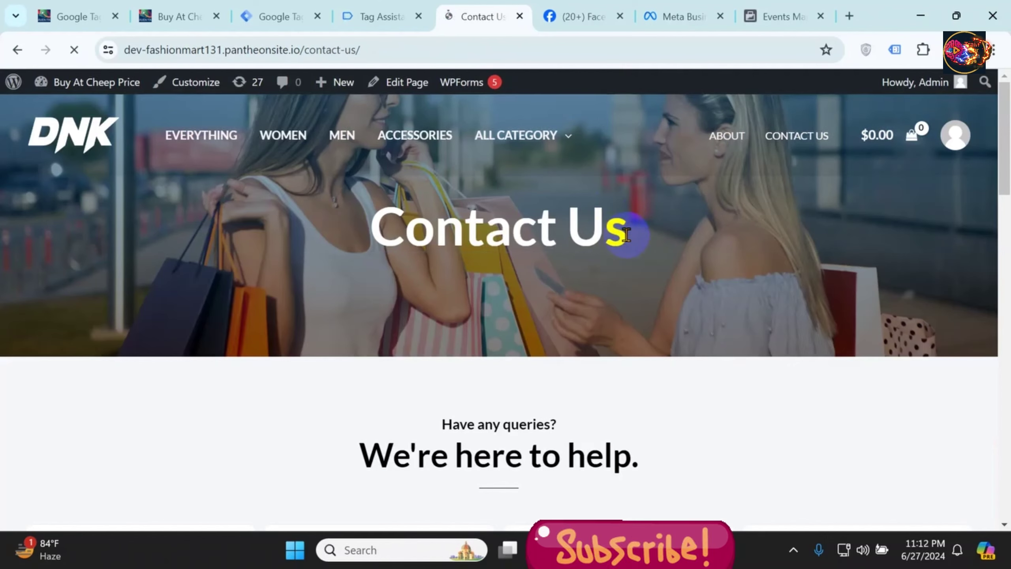
{"action": "scroll", "coordinate": [627, 234], "scroll_direction": "down", "scroll_amount": 5}
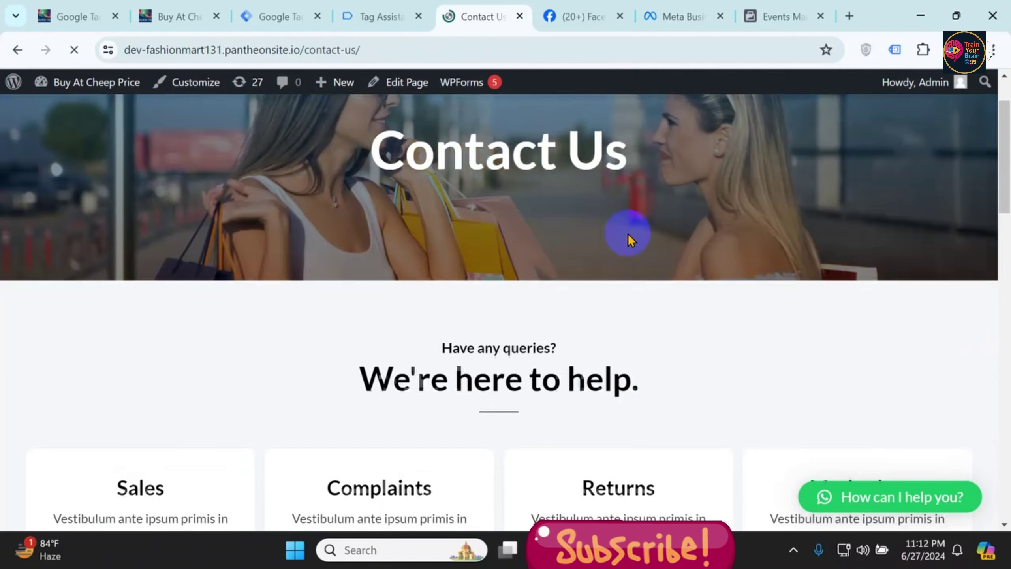
{"action": "scroll", "coordinate": [629, 235], "scroll_direction": "down", "scroll_amount": 2}
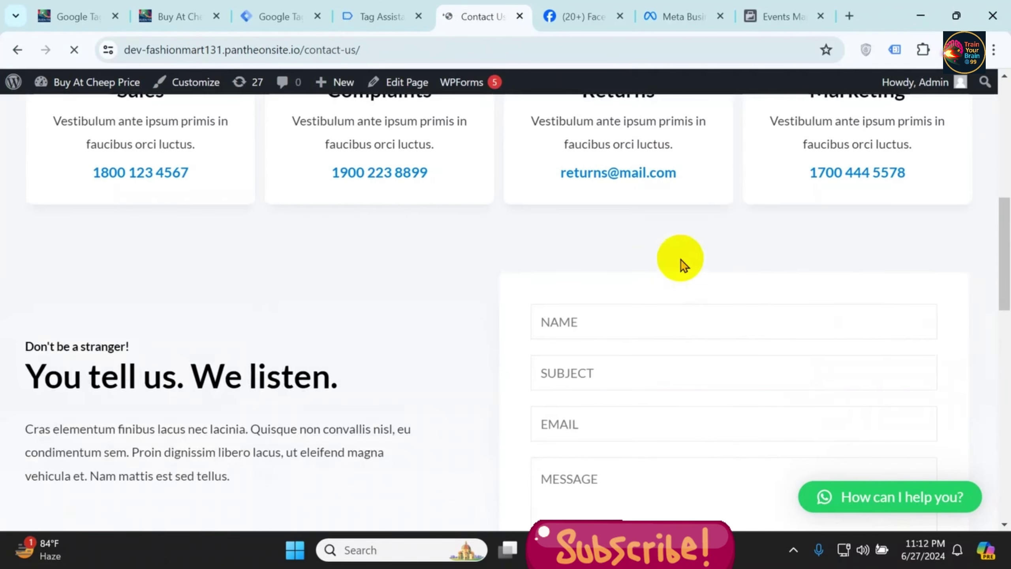
{"action": "scroll", "coordinate": [681, 258], "scroll_direction": "up", "scroll_amount": 2}
{"action": "scroll", "coordinate": [701, 256], "scroll_direction": "down", "scroll_amount": 1}
{"action": "scroll", "coordinate": [703, 263], "scroll_direction": "down", "scroll_amount": 3}
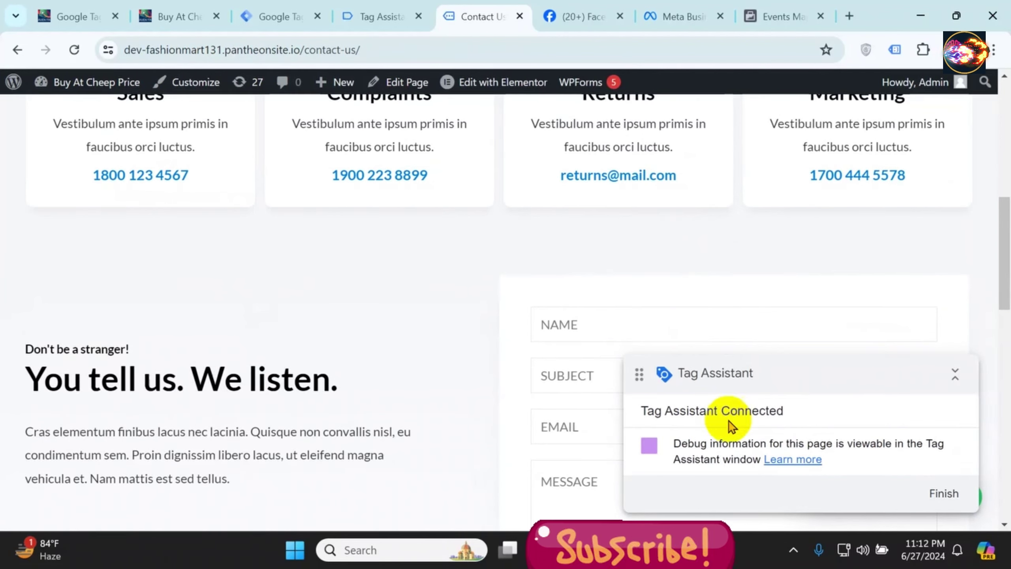
{"action": "left_click", "coordinate": [388, 16]}
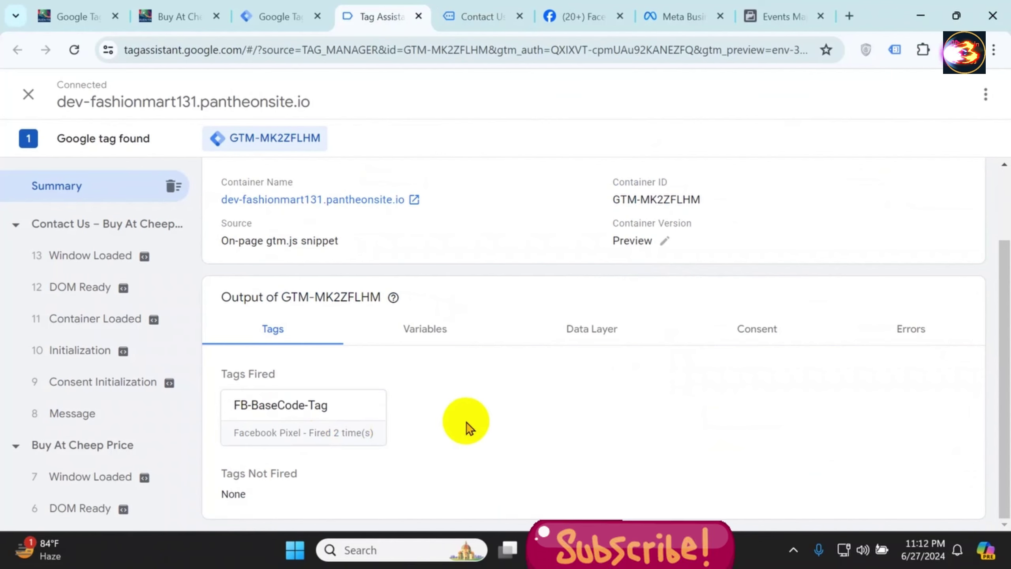
{"action": "mouse_move", "coordinate": [393, 297]}
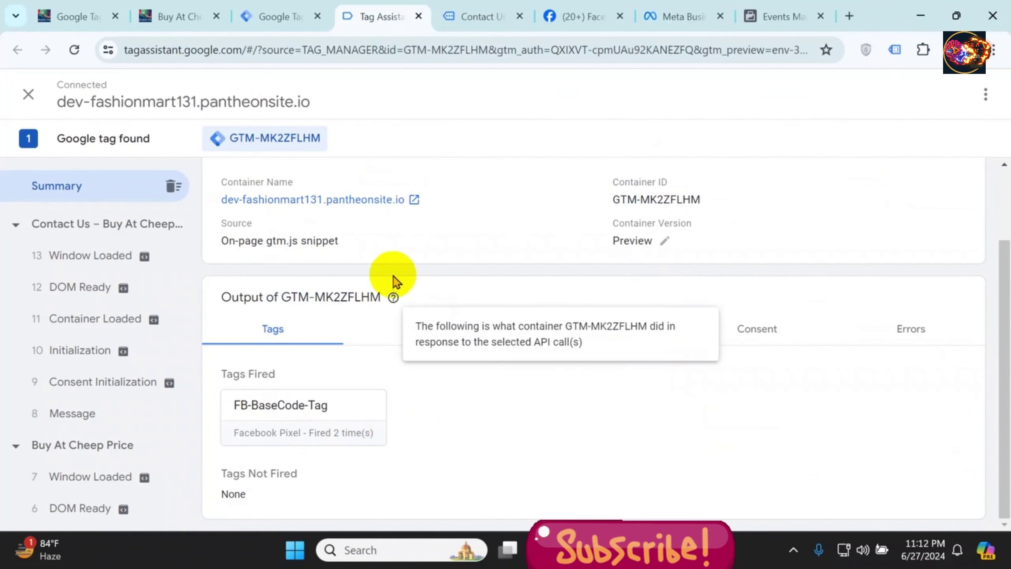
{"action": "left_click", "coordinate": [267, 18]}
{"action": "mouse_move", "coordinate": [188, 17]}
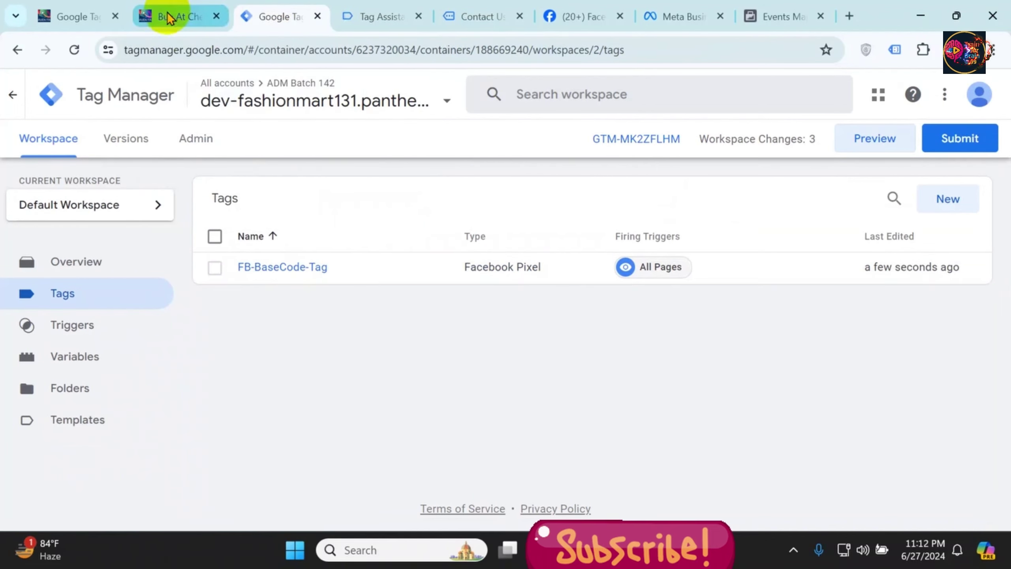
{"action": "key", "text": "ctrl+Tab"}
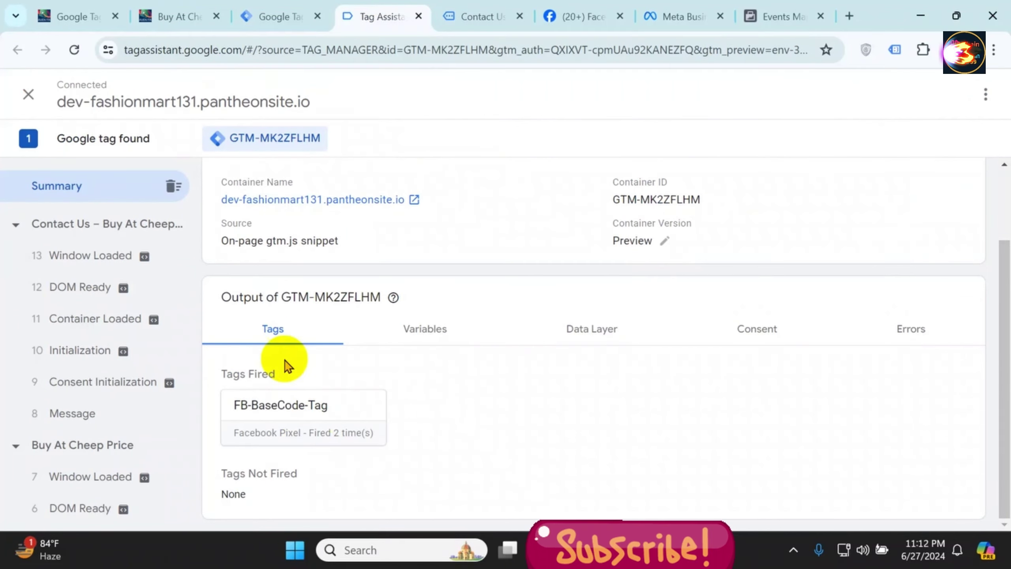
Publish the workspace changes in Tag Manager as a version named "FB pixel ID" and close the version summary
{"action": "left_click", "coordinate": [267, 12]}
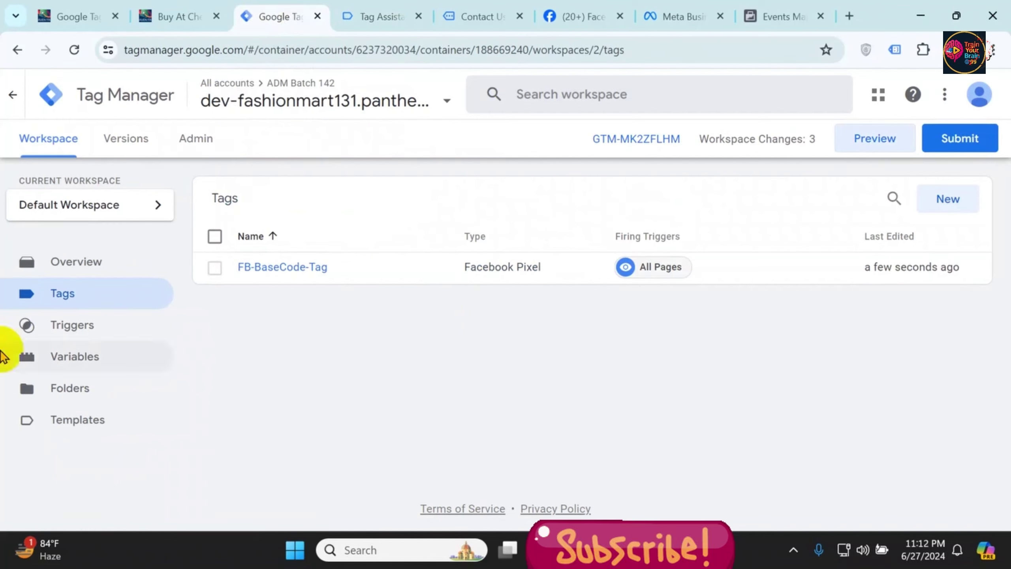
{"action": "left_click", "coordinate": [963, 139]}
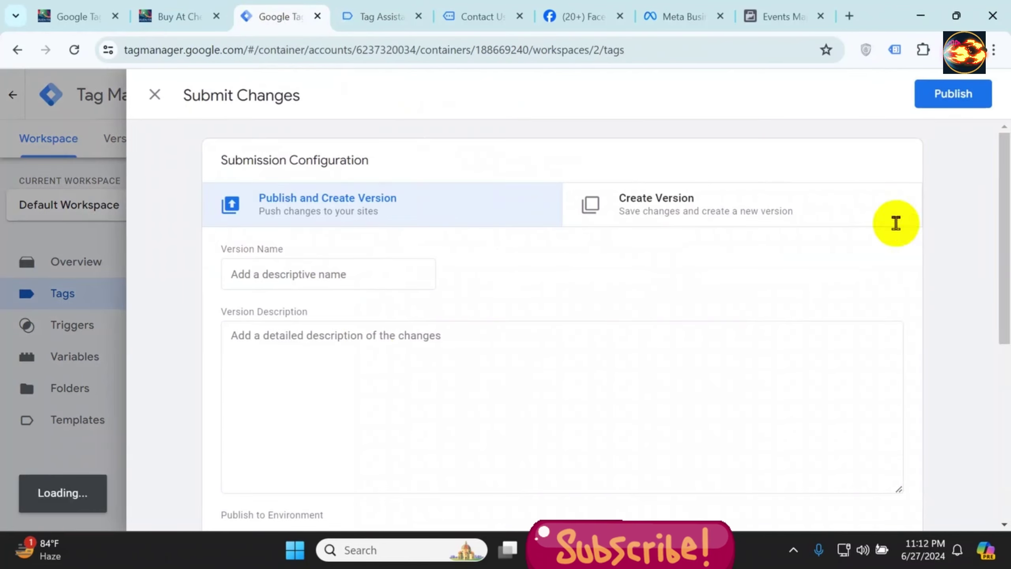
{"action": "left_click", "coordinate": [342, 275]}
{"action": "type", "text": "FB pixel ID"}
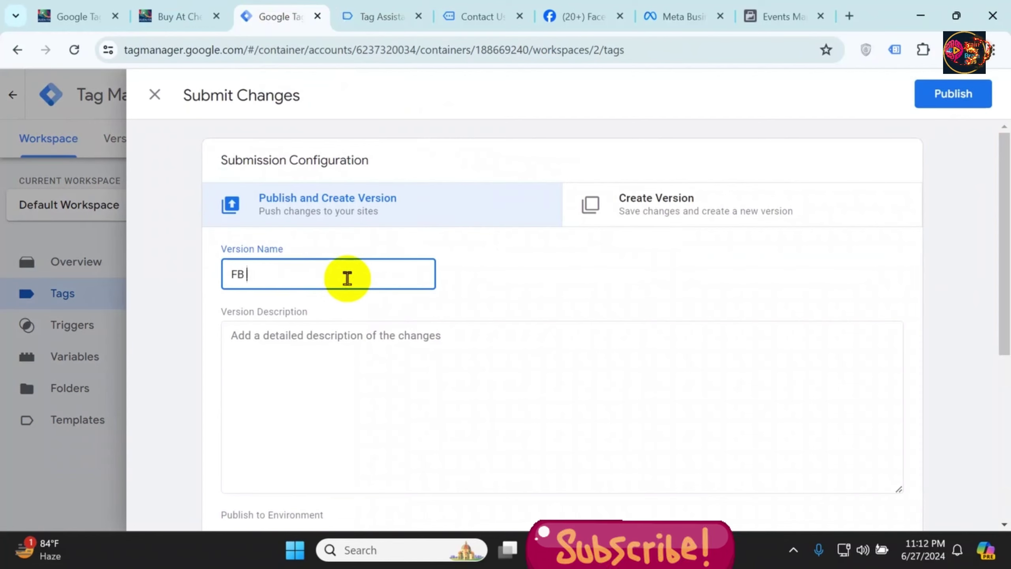
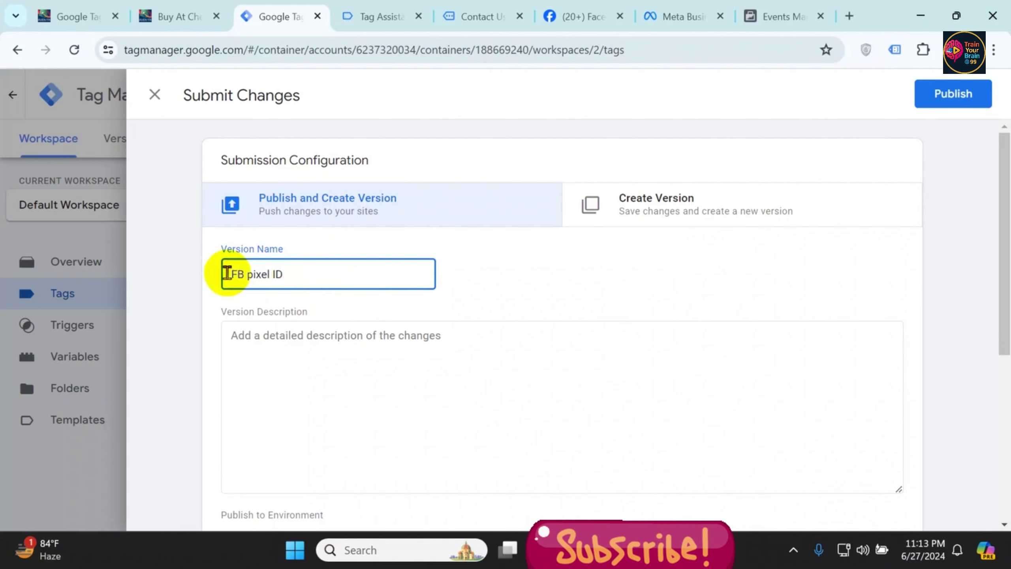
{"action": "left_click", "coordinate": [953, 95]}
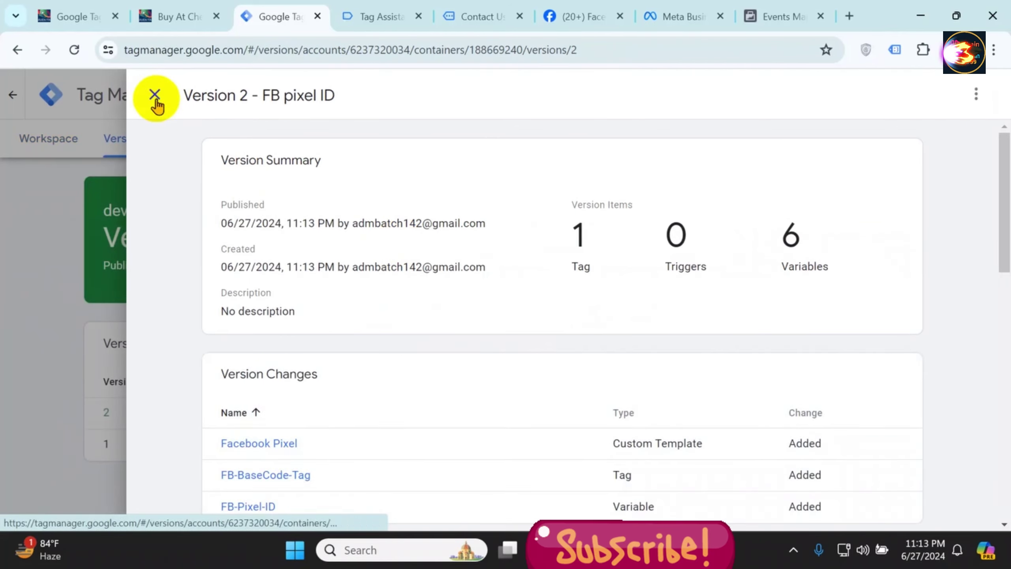
{"action": "left_click", "coordinate": [154, 95]}
Check the container's version list and workspace overview for the live version
{"action": "left_click", "coordinate": [187, 16]}
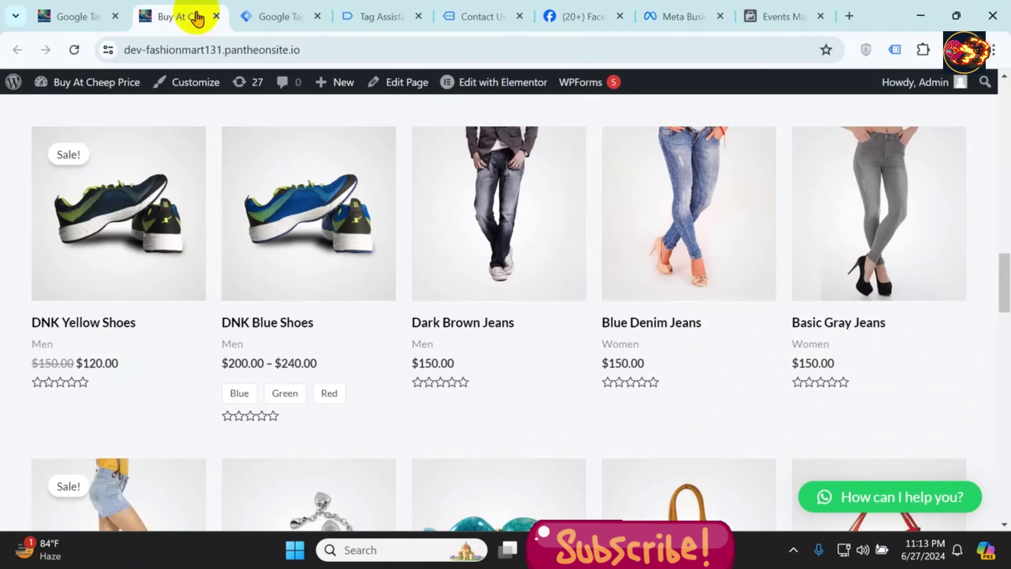
{"action": "scroll", "coordinate": [546, 330], "scroll_direction": "up", "scroll_amount": 3}
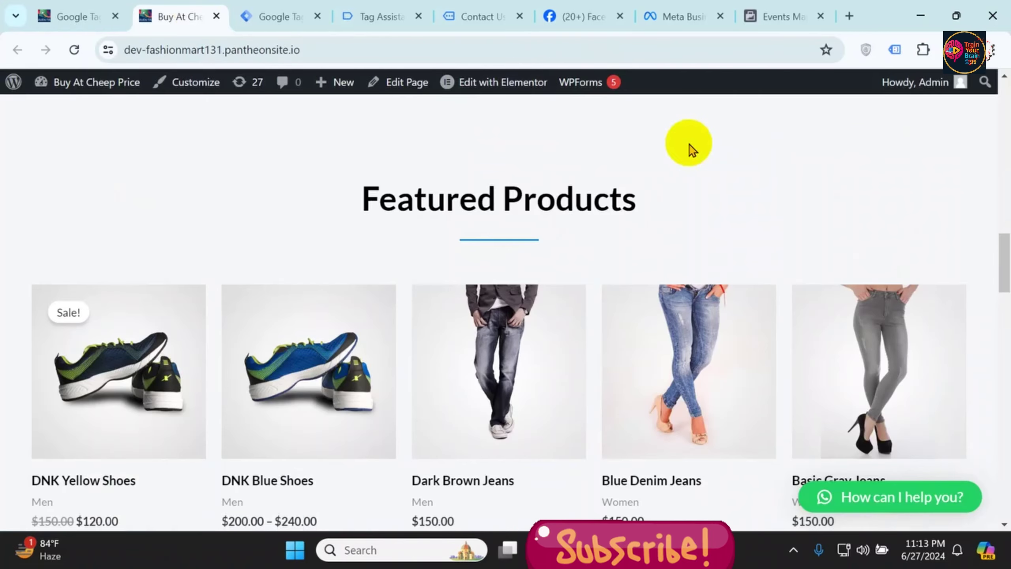
{"action": "scroll", "coordinate": [701, 278], "scroll_direction": "down", "scroll_amount": 2}
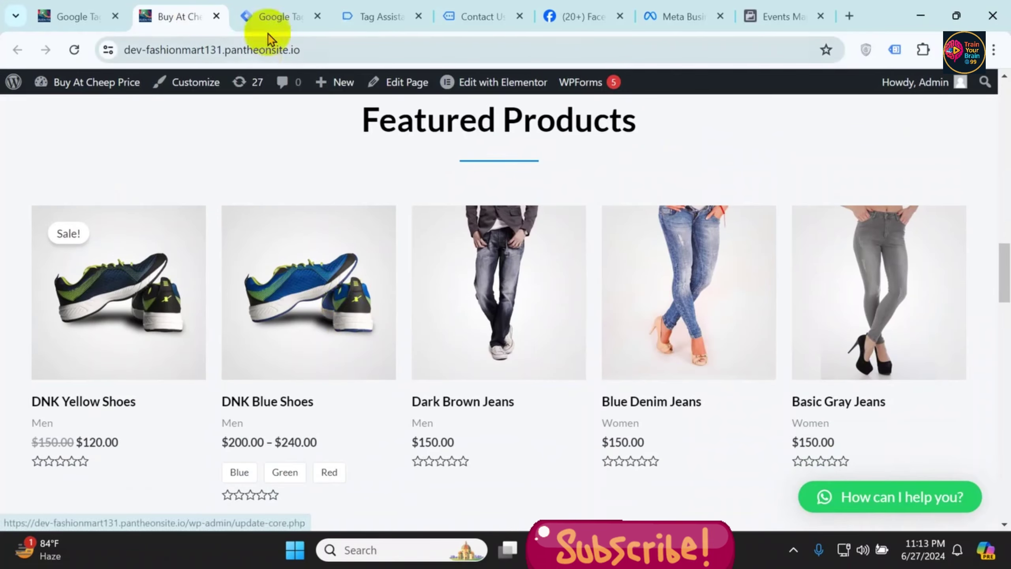
{"action": "left_click", "coordinate": [284, 17]}
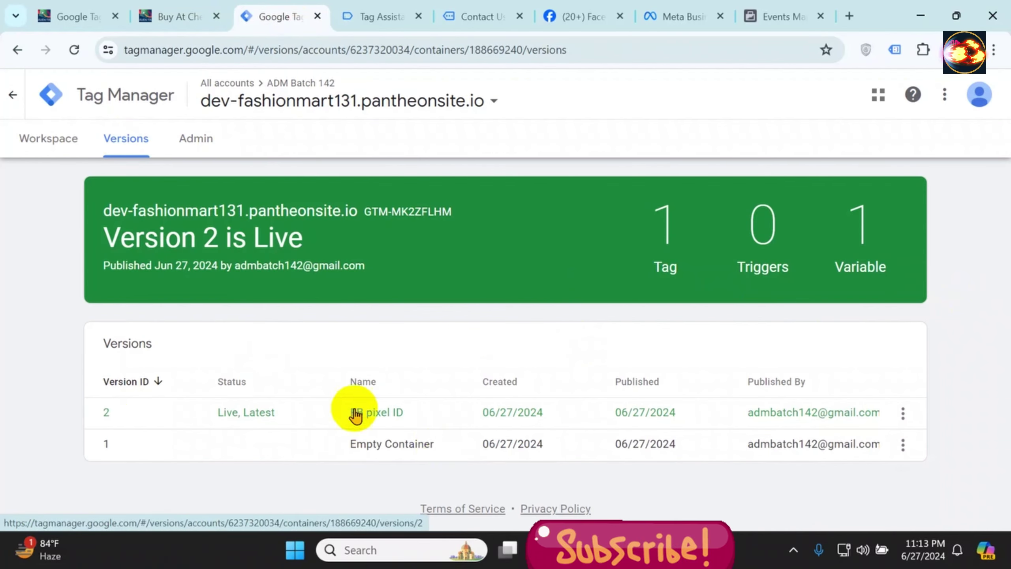
{"action": "left_click", "coordinate": [38, 140]}
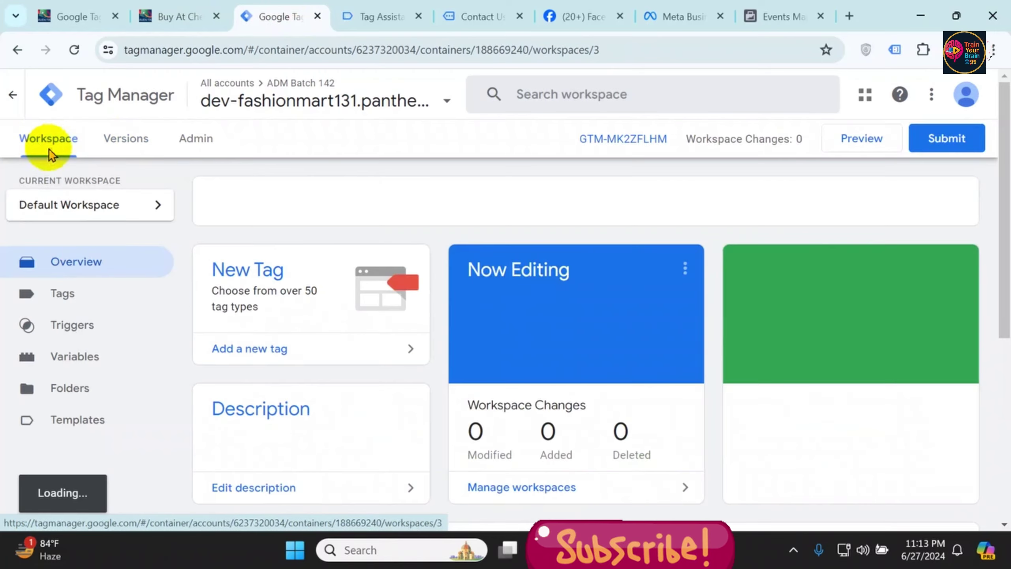
{"action": "left_click", "coordinate": [125, 140]}
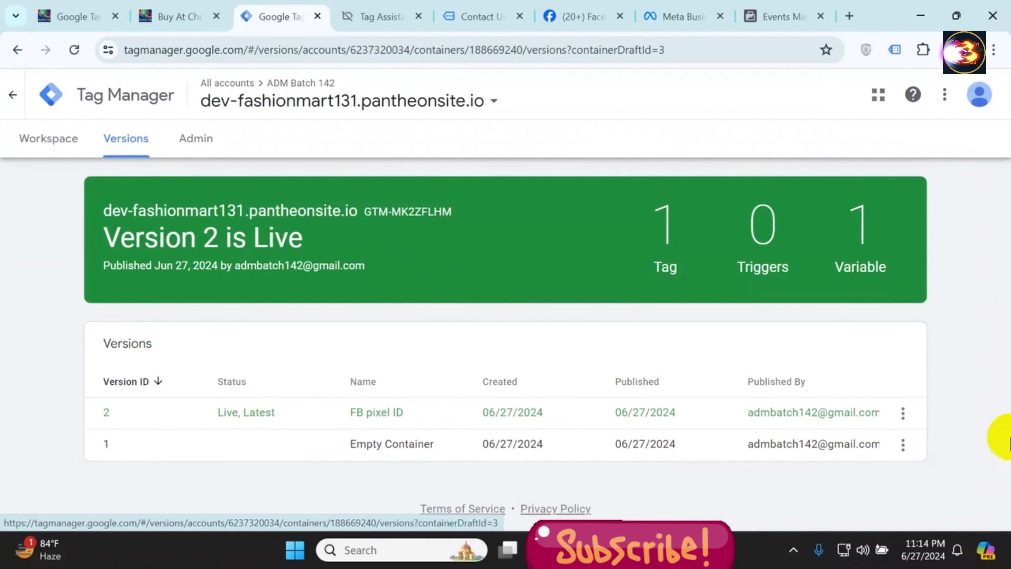
{"action": "left_click", "coordinate": [46, 152]}
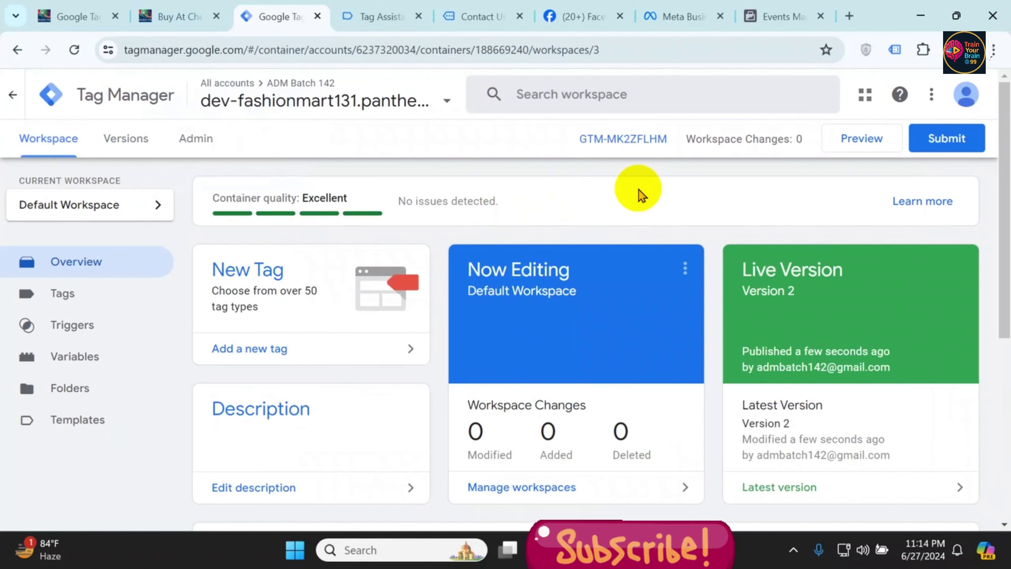
{"action": "left_click", "coordinate": [192, 6]}
{"action": "scroll", "coordinate": [524, 282], "scroll_direction": "up", "scroll_amount": 10}
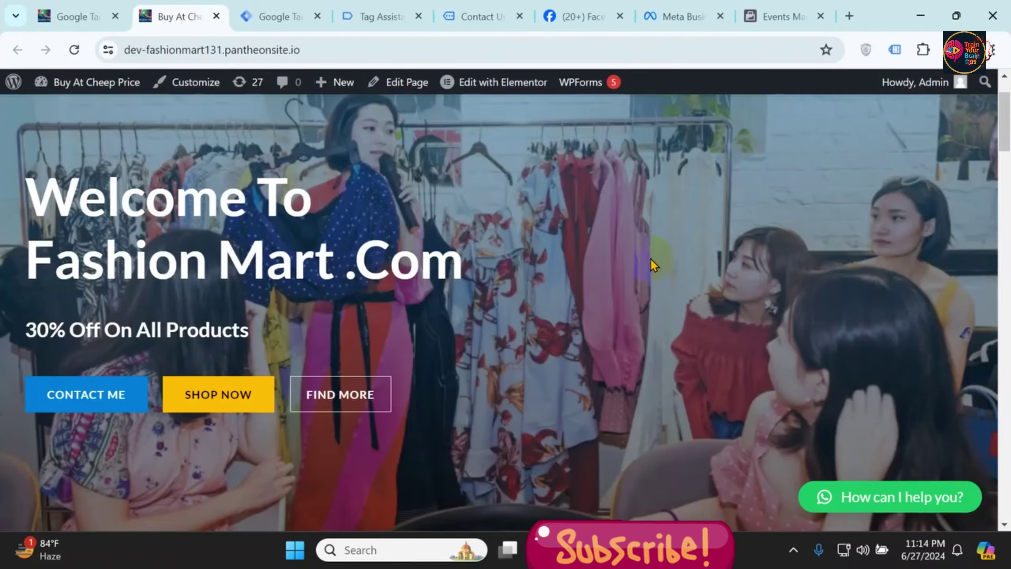
{"action": "scroll", "coordinate": [651, 263], "scroll_direction": "down", "scroll_amount": 10}
{"action": "scroll", "coordinate": [651, 263], "scroll_direction": "down", "scroll_amount": 2}
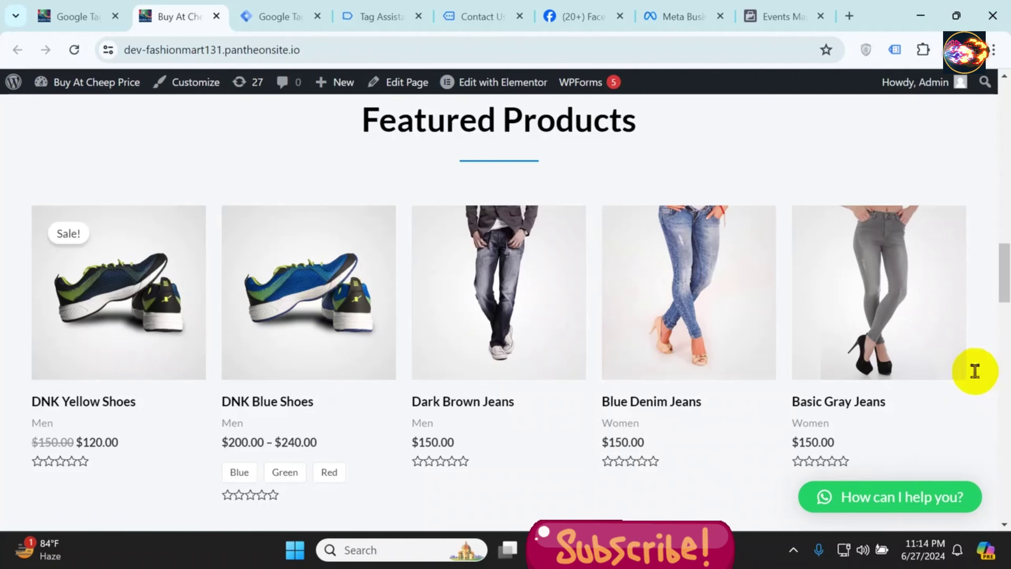
{"action": "scroll", "coordinate": [393, 401], "scroll_direction": "down", "scroll_amount": 5}
{"action": "left_click", "coordinate": [479, 15]}
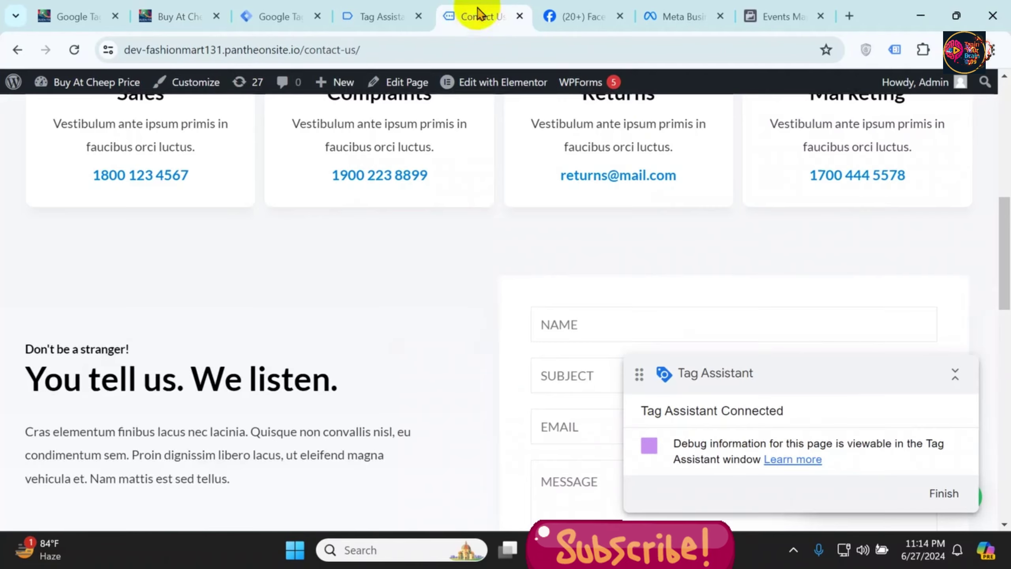
Open the Black Hoodie product page from the store's Everything catalogue in the debug session
{"action": "scroll", "coordinate": [559, 293], "scroll_direction": "up", "scroll_amount": 3}
{"action": "scroll", "coordinate": [542, 342], "scroll_direction": "up", "scroll_amount": 5}
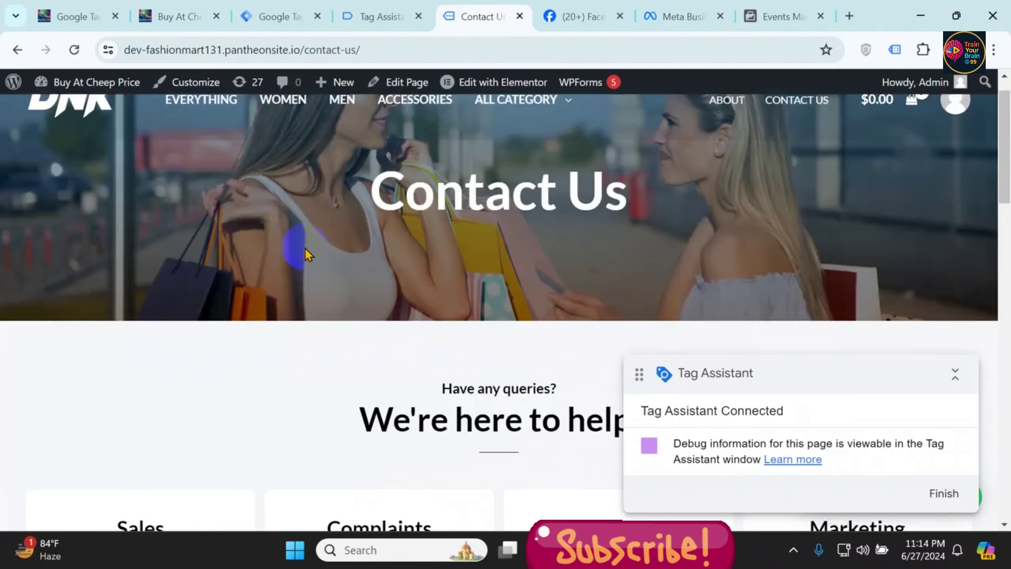
{"action": "scroll", "coordinate": [305, 248], "scroll_direction": "up", "scroll_amount": 1}
{"action": "left_click", "coordinate": [221, 132]}
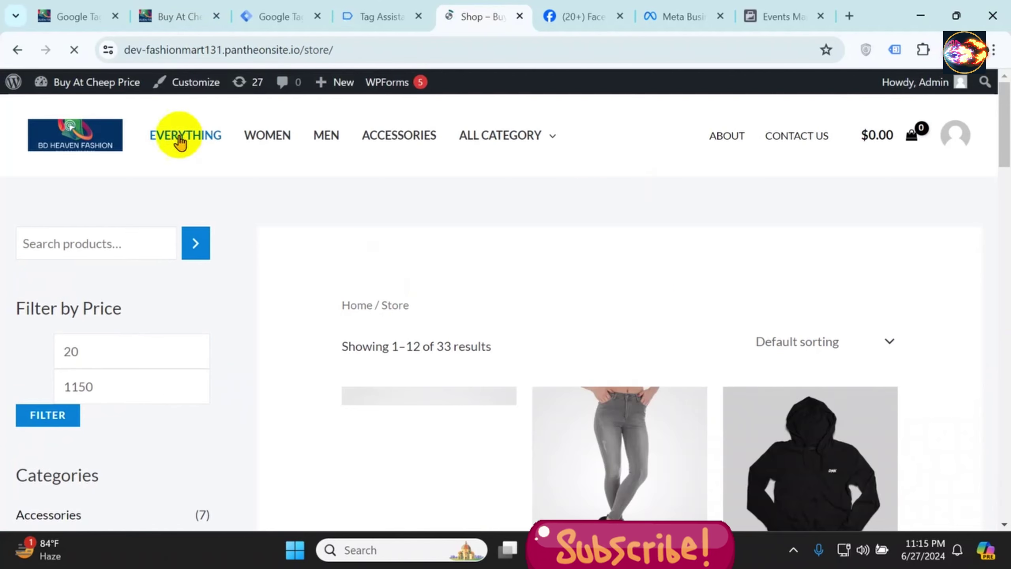
{"action": "scroll", "coordinate": [911, 269], "scroll_direction": "down", "scroll_amount": 3}
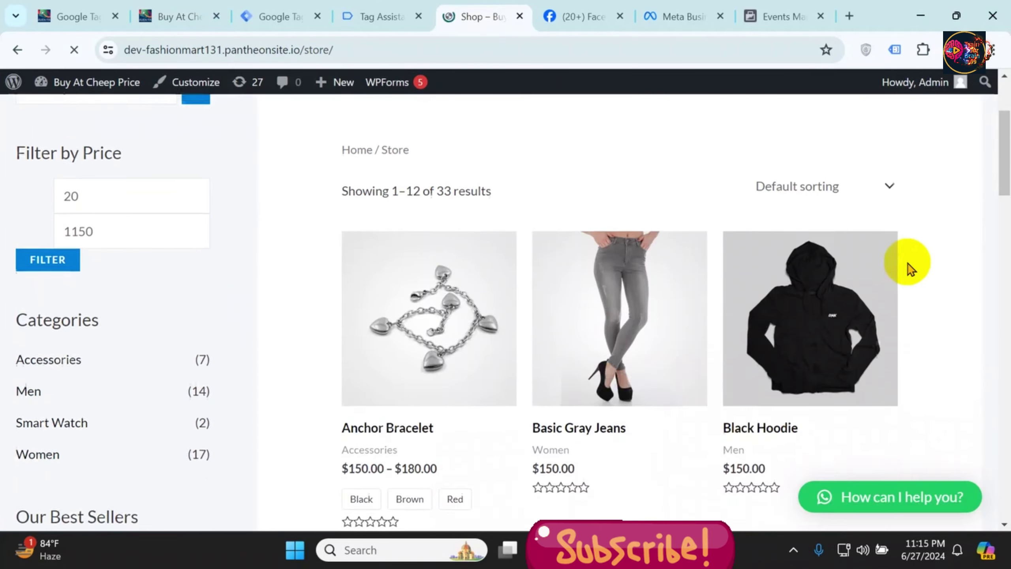
{"action": "scroll", "coordinate": [921, 268], "scroll_direction": "down", "scroll_amount": 2}
{"action": "scroll", "coordinate": [821, 204], "scroll_direction": "up", "scroll_amount": 1}
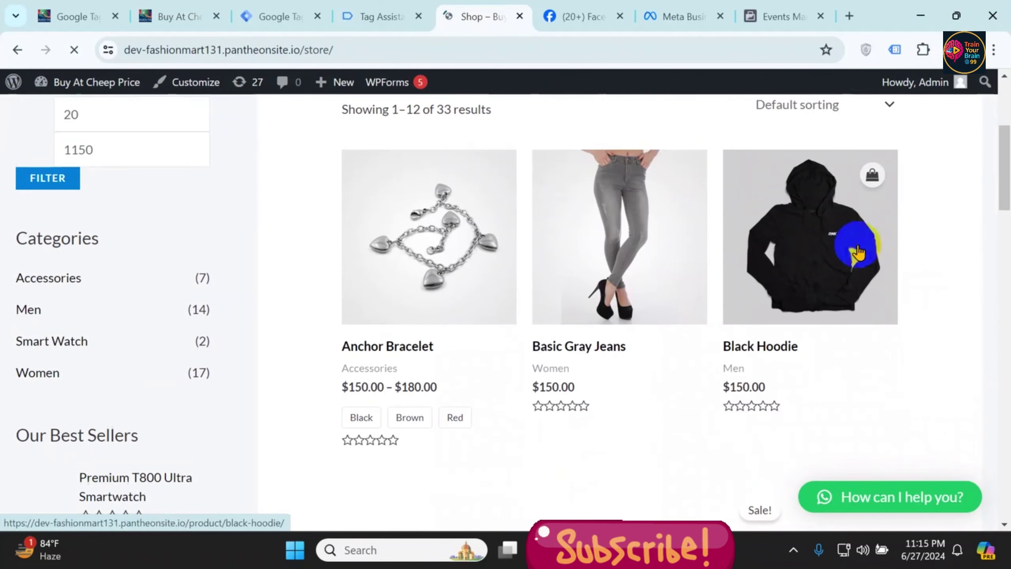
{"action": "left_click", "coordinate": [827, 253]}
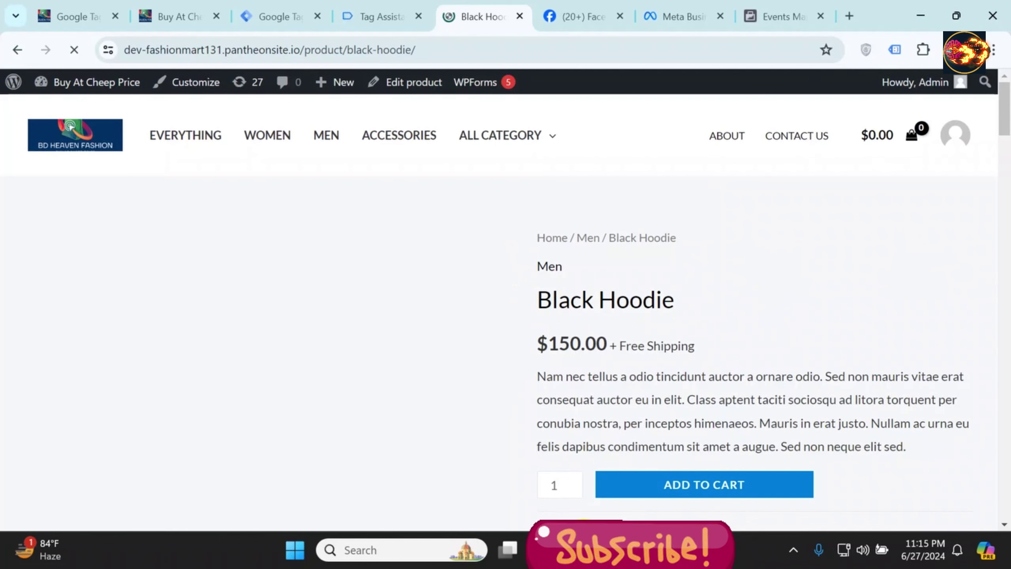
Switch to the Notepad notes and add a dotted separator and the line "View Contain > View Item" below Google Tag Assistant Extension
{"action": "mouse_move", "coordinate": [507, 550]}
{"action": "left_click", "coordinate": [577, 490]}
{"action": "left_click", "coordinate": [799, 214]}
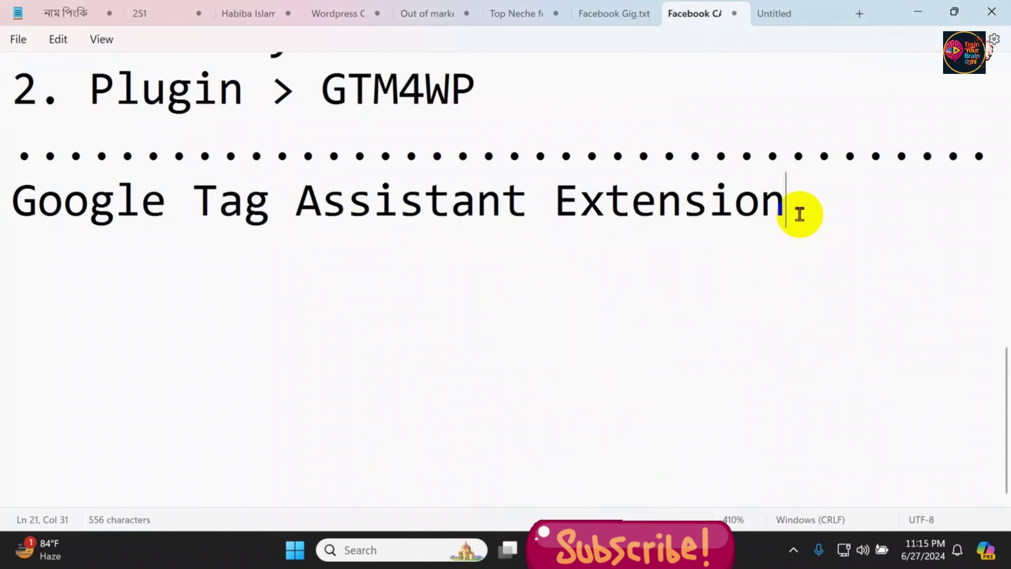
{"action": "type", "text": "..........................."}
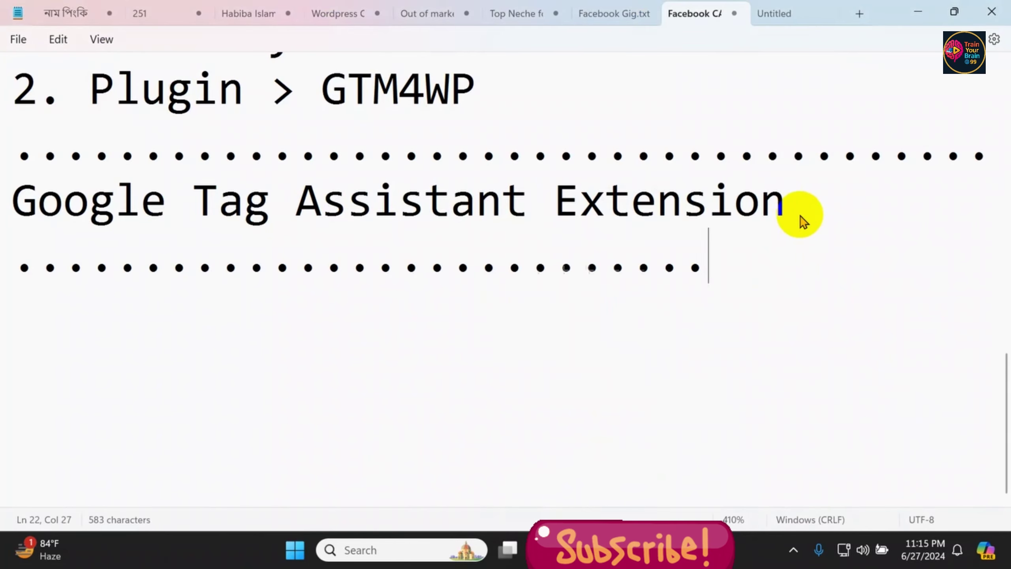
{"action": "type", "text": "........Vie"}
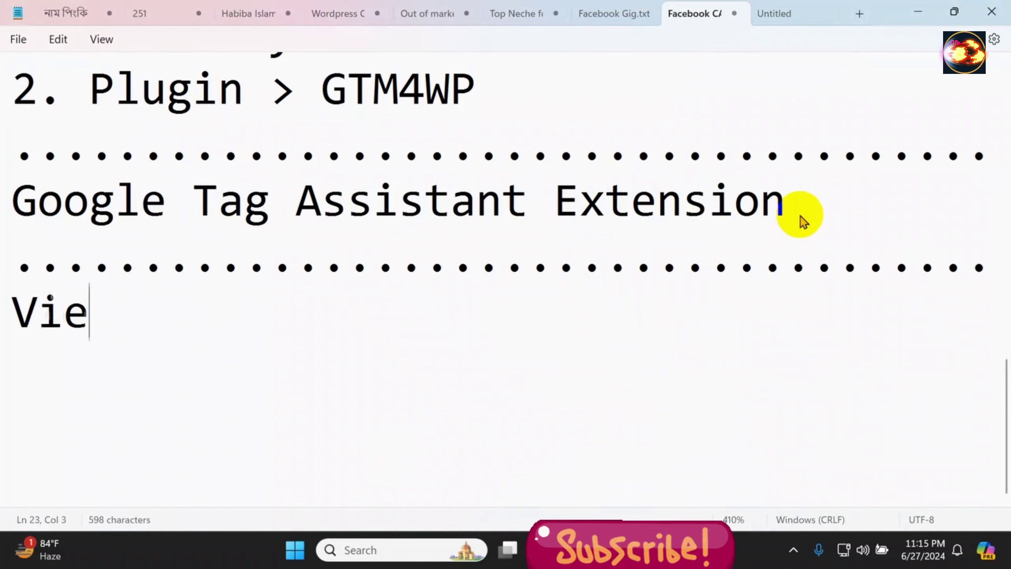
{"action": "type", "text": "w Contain"}
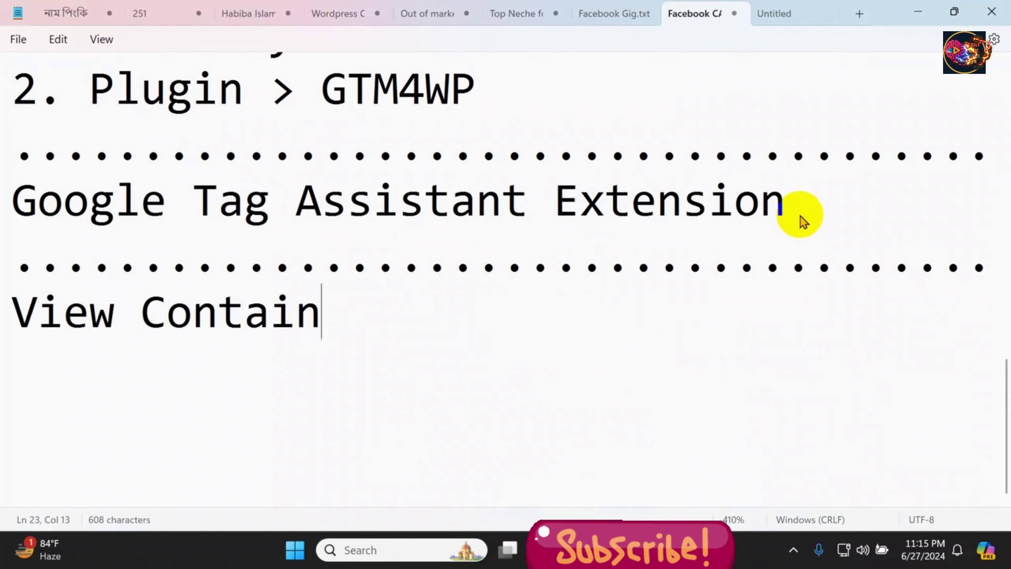
{"action": "type", "text": " > "}
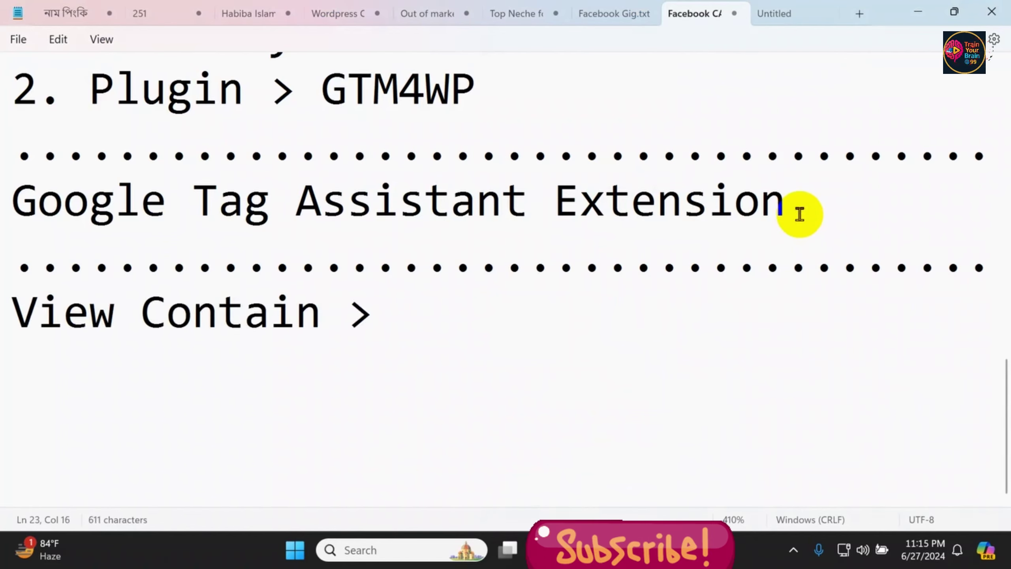
{"action": "type", "text": "V"}
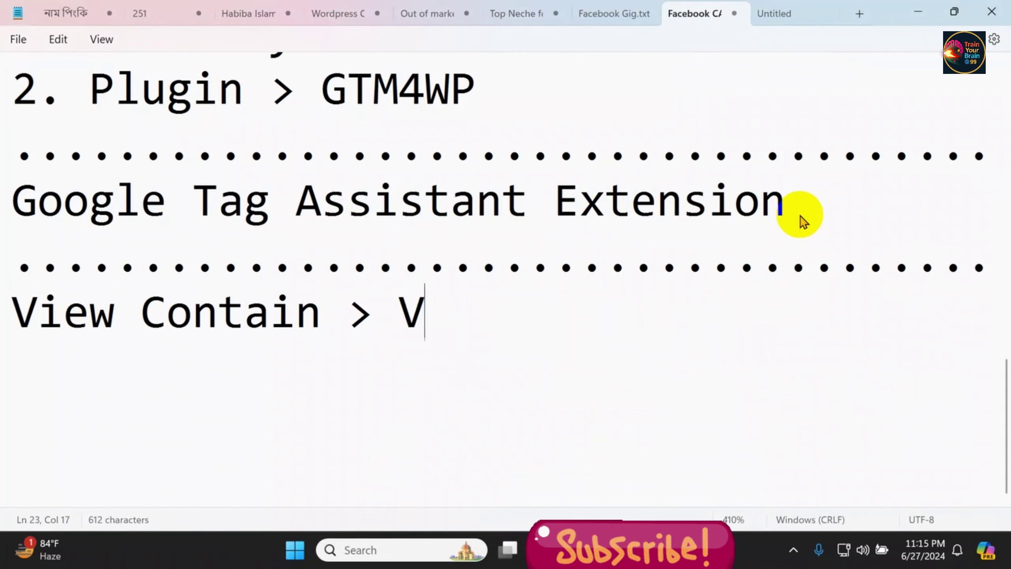
{"action": "type", "text": "eiew It"}
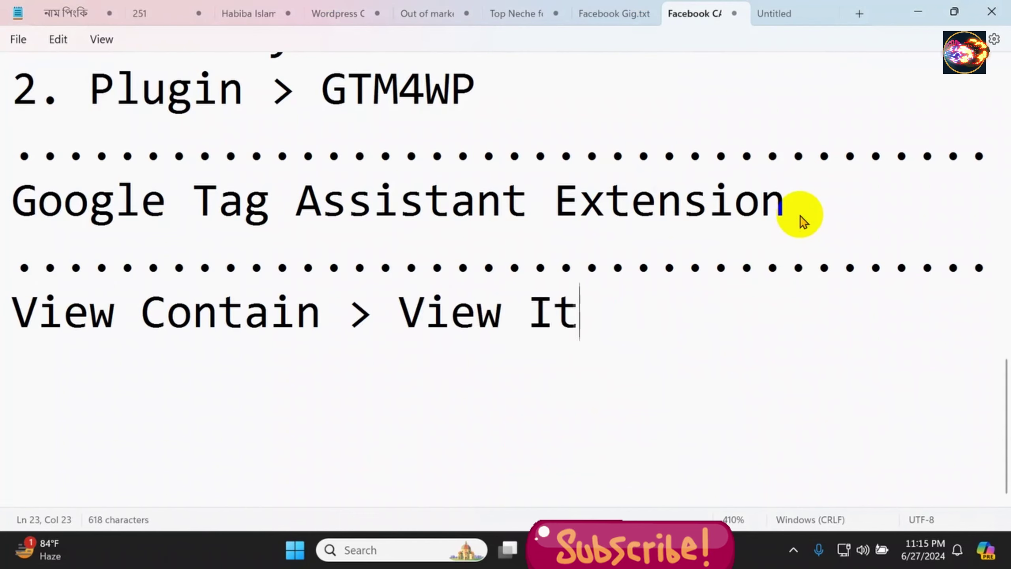
{"action": "type", "text": "em"}
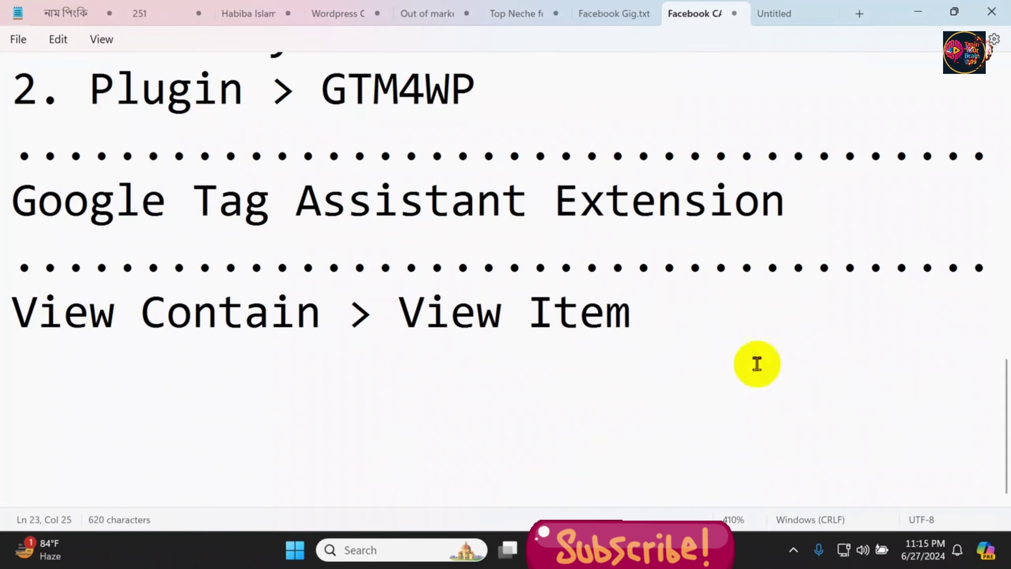
Look over the Black Hoodie product page, then review the View Item and Data Layer Enable entries in the Notepad notes
{"action": "mouse_move", "coordinate": [718, 550]}
{"action": "left_click", "coordinate": [703, 481]}
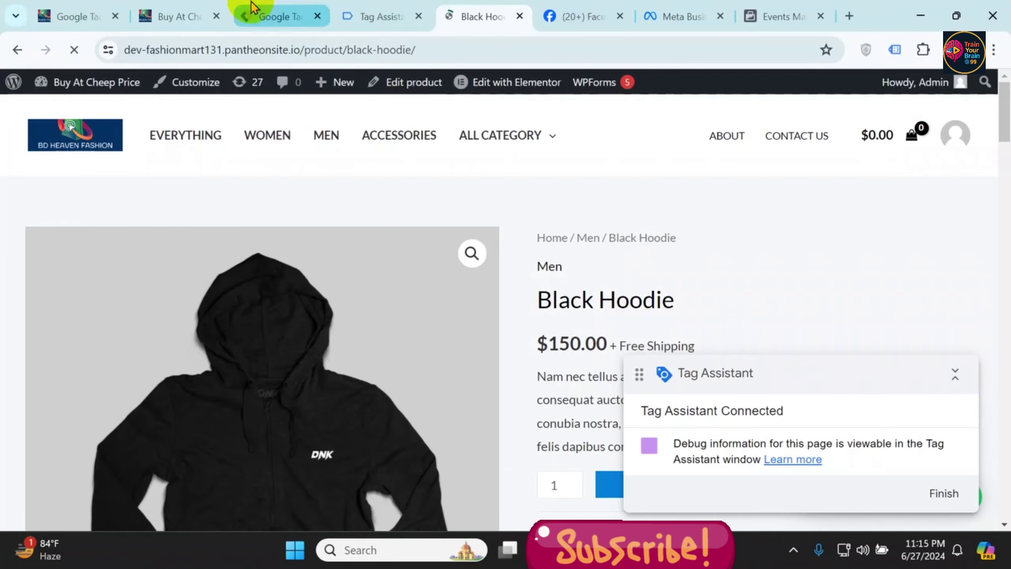
{"action": "left_click", "coordinate": [274, 16]}
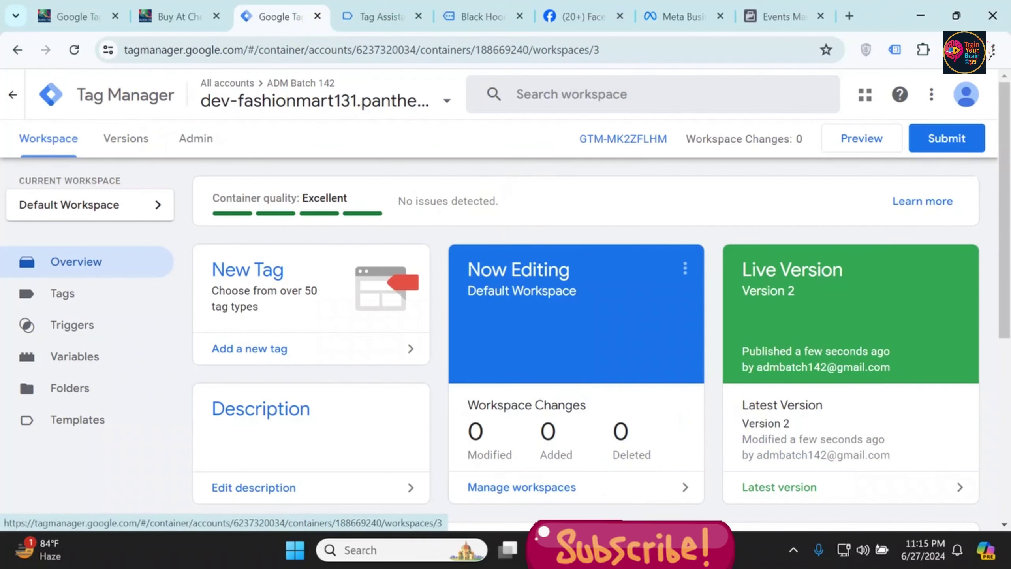
{"action": "left_click", "coordinate": [484, 12]}
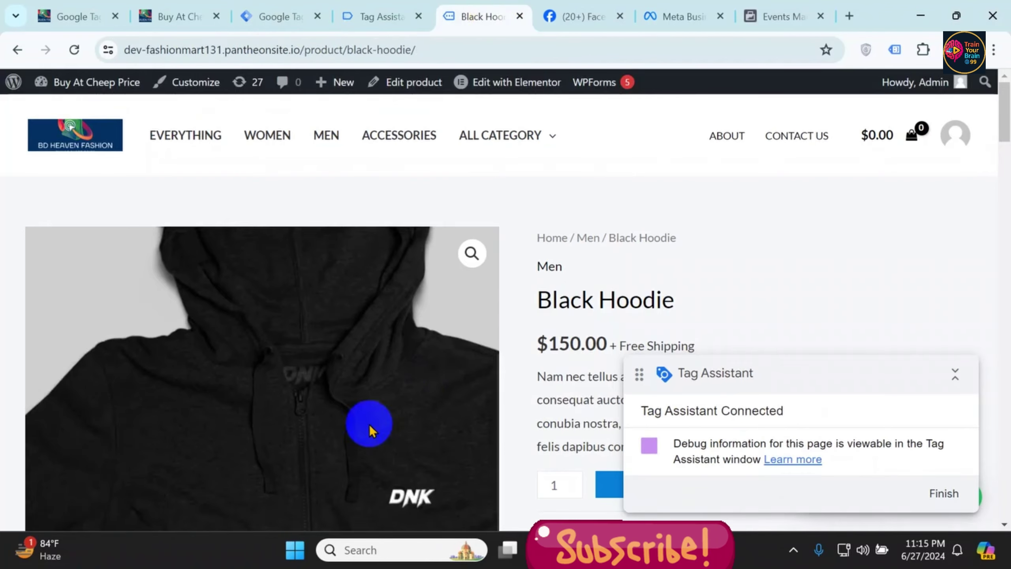
{"action": "key", "text": "alt+Tab"}
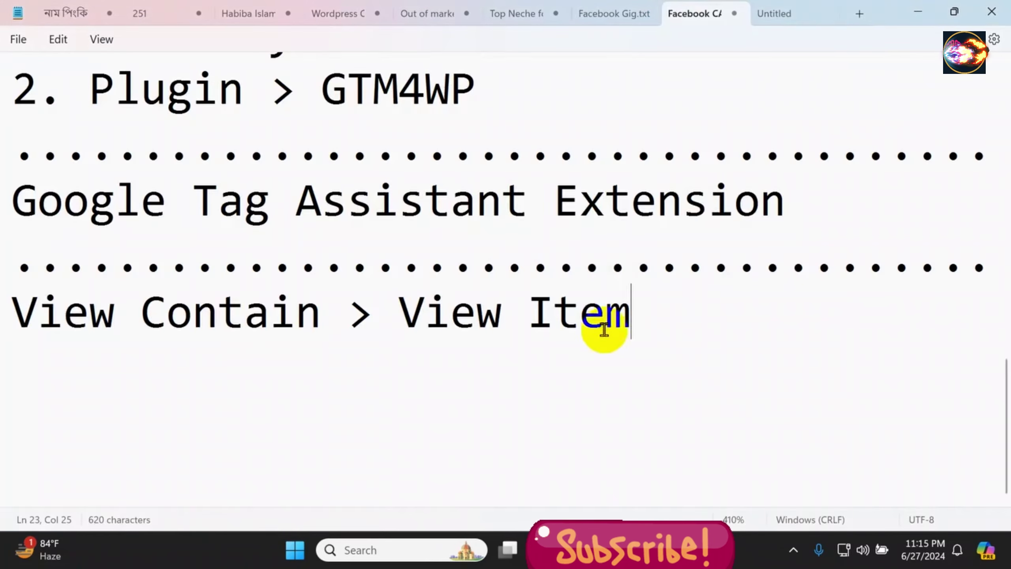
{"action": "left_click_drag", "start_coordinate": [406, 316], "coordinate": [628, 326]}
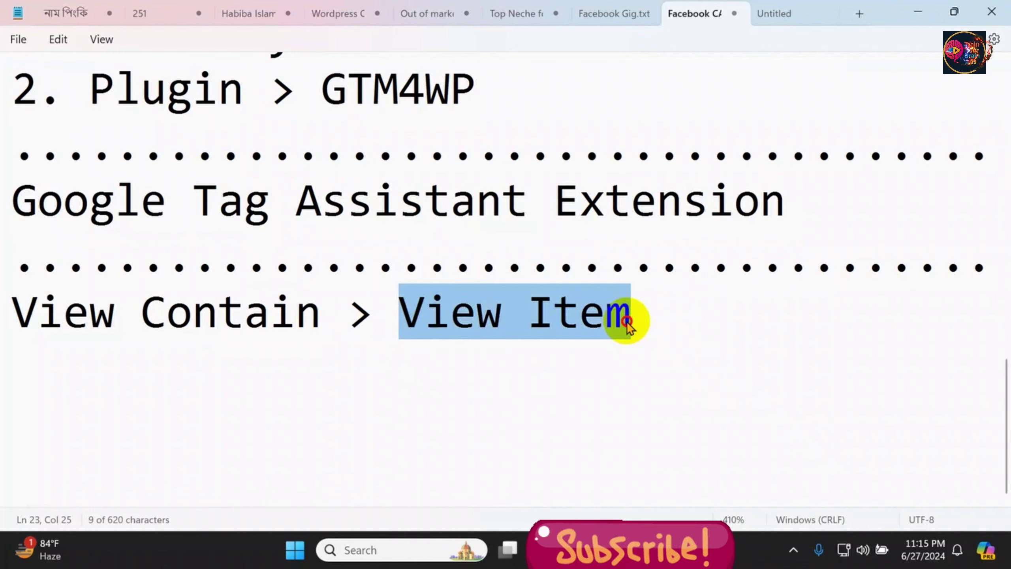
{"action": "scroll", "coordinate": [647, 306], "scroll_direction": "up", "scroll_amount": 10}
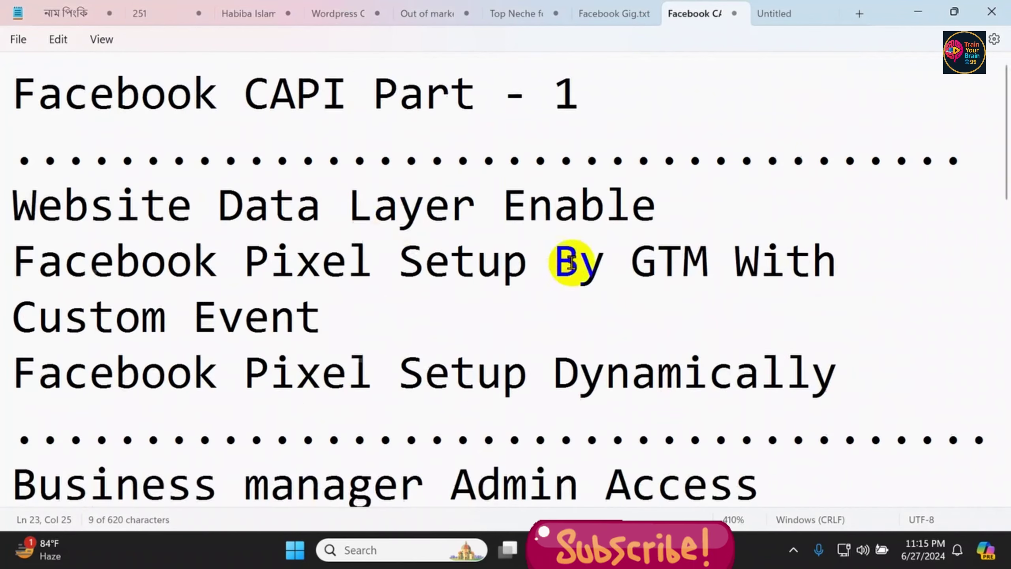
{"action": "left_click_drag", "start_coordinate": [220, 204], "coordinate": [734, 203]}
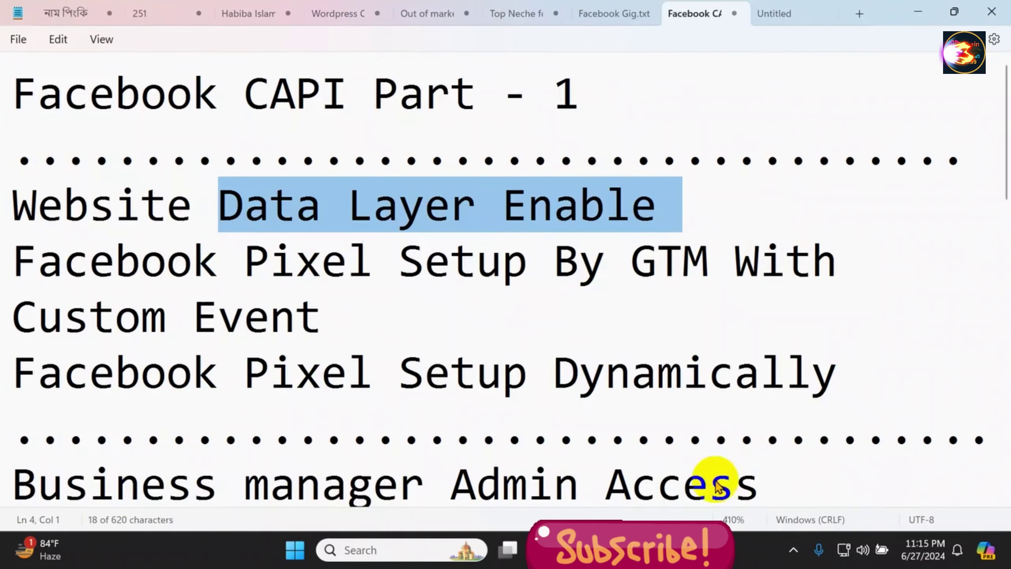
Inspect the Black Hoodie page's view_item event in Tag Assistant and compare it with the View Item entry in the notes
{"action": "left_click", "coordinate": [653, 550]}
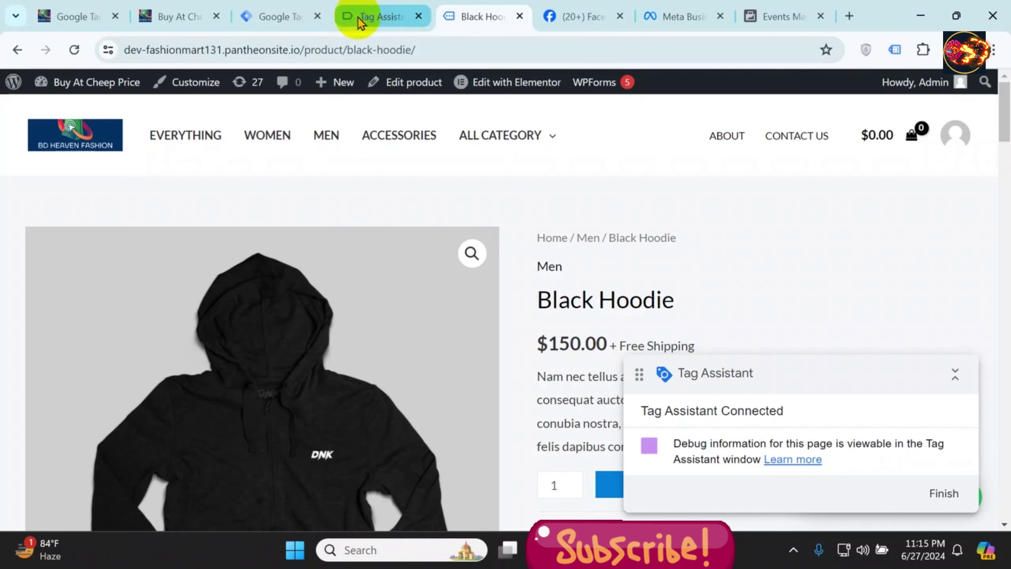
{"action": "left_click", "coordinate": [384, 18]}
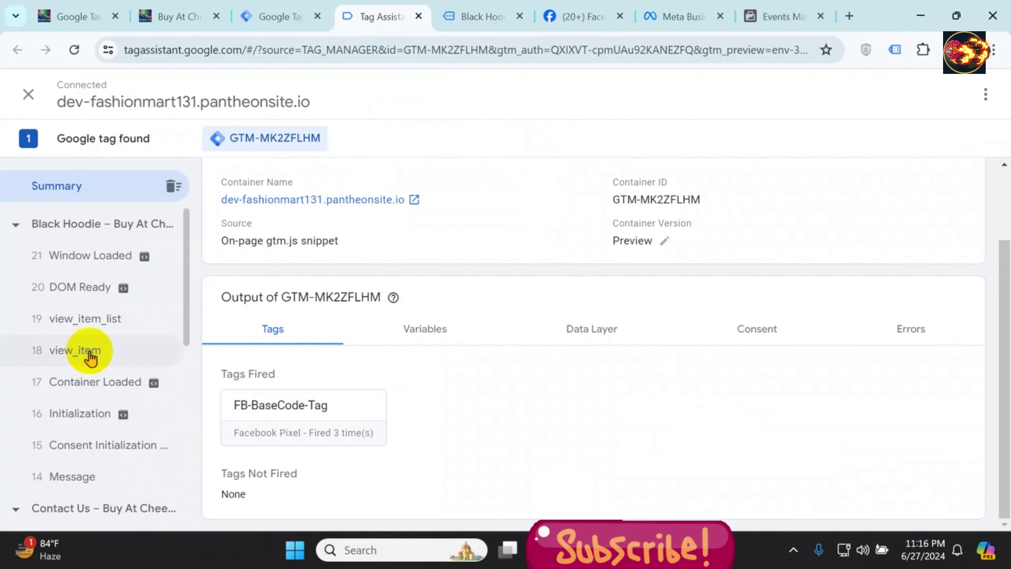
{"action": "left_click", "coordinate": [591, 550]}
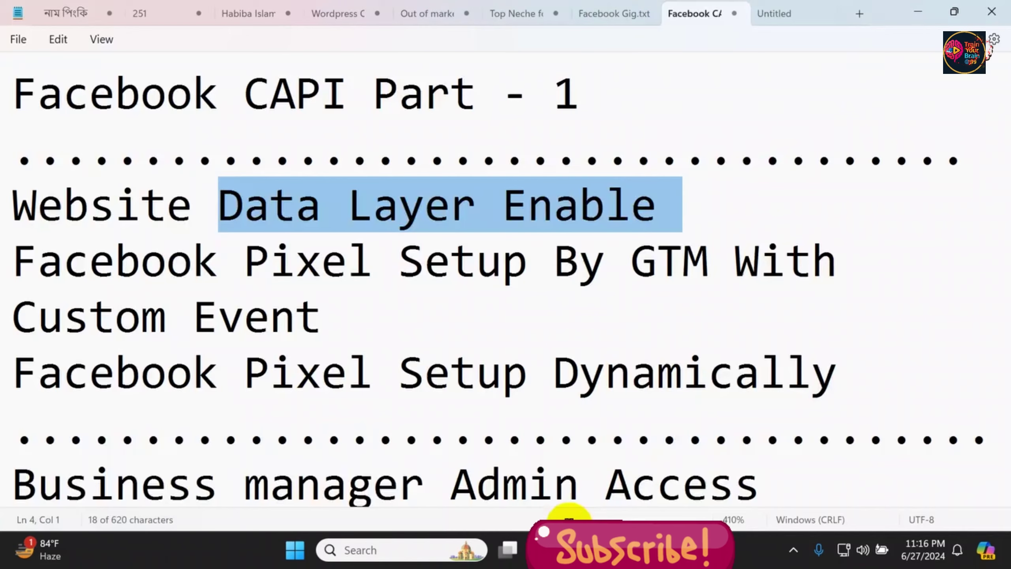
{"action": "scroll", "coordinate": [301, 345], "scroll_direction": "down", "scroll_amount": 5}
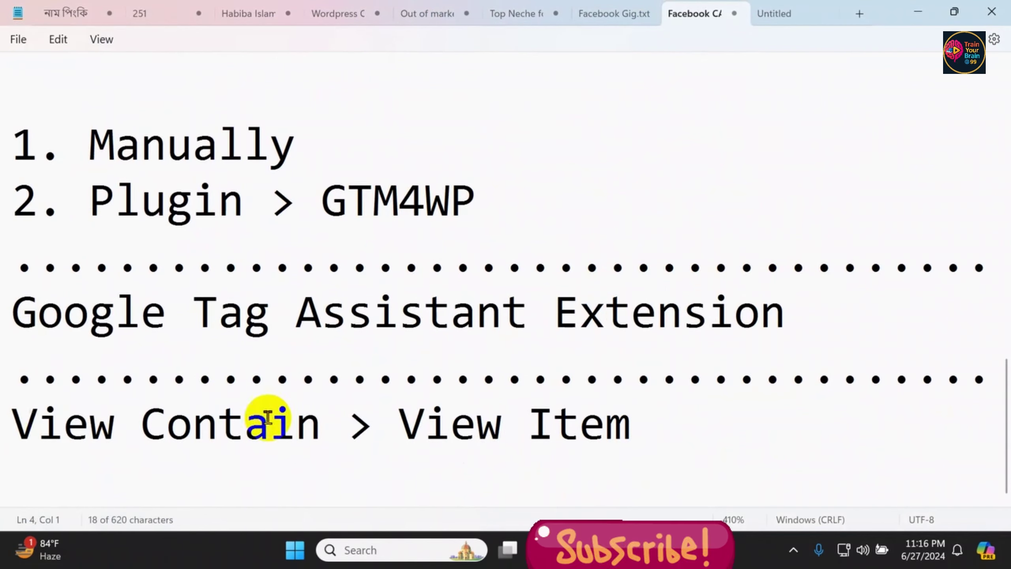
{"action": "left_click_drag", "start_coordinate": [400, 427], "coordinate": [634, 422]}
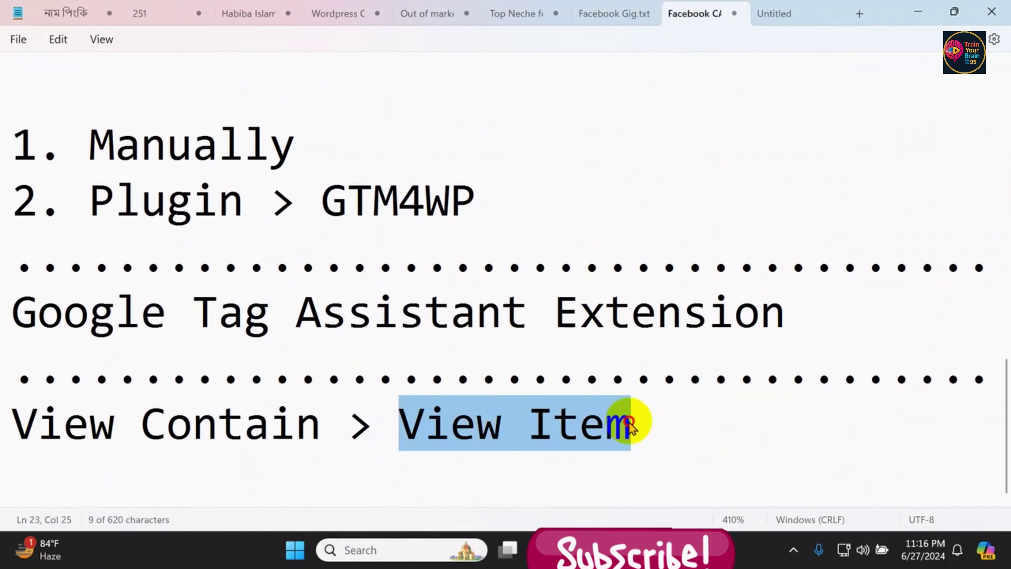
{"action": "left_click", "coordinate": [659, 420]}
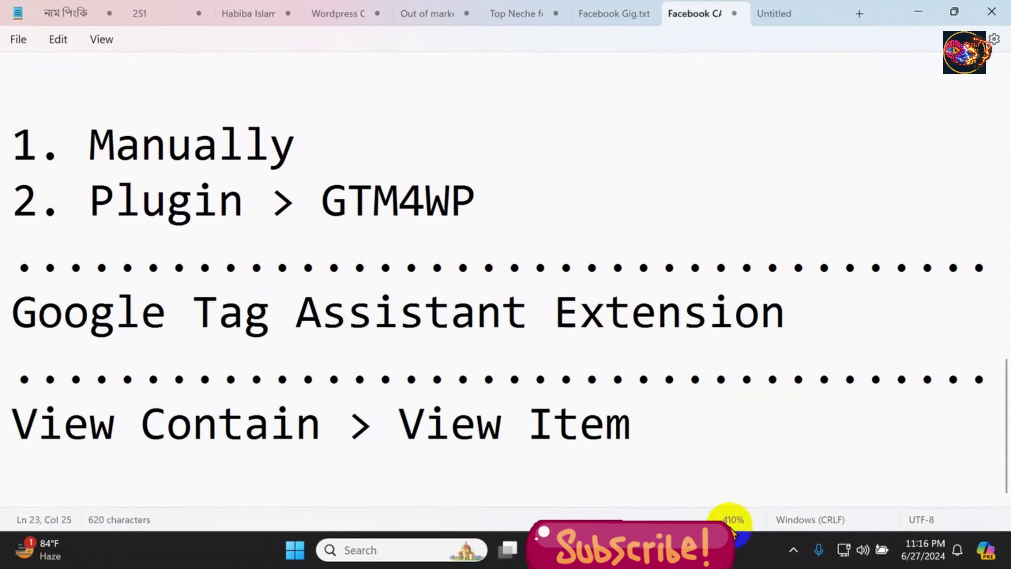
{"action": "left_click", "coordinate": [713, 550]}
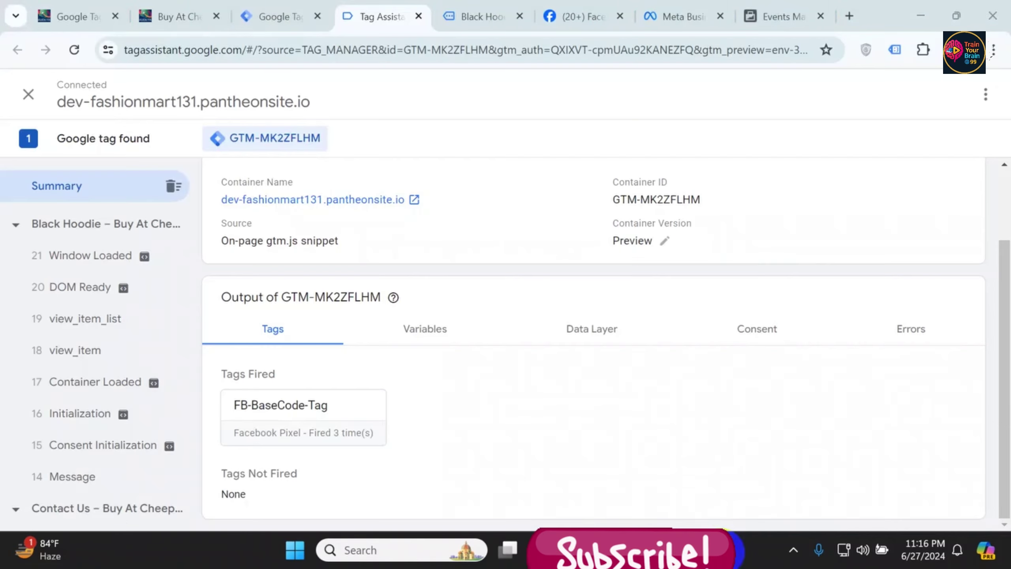
{"action": "left_click", "coordinate": [86, 350]}
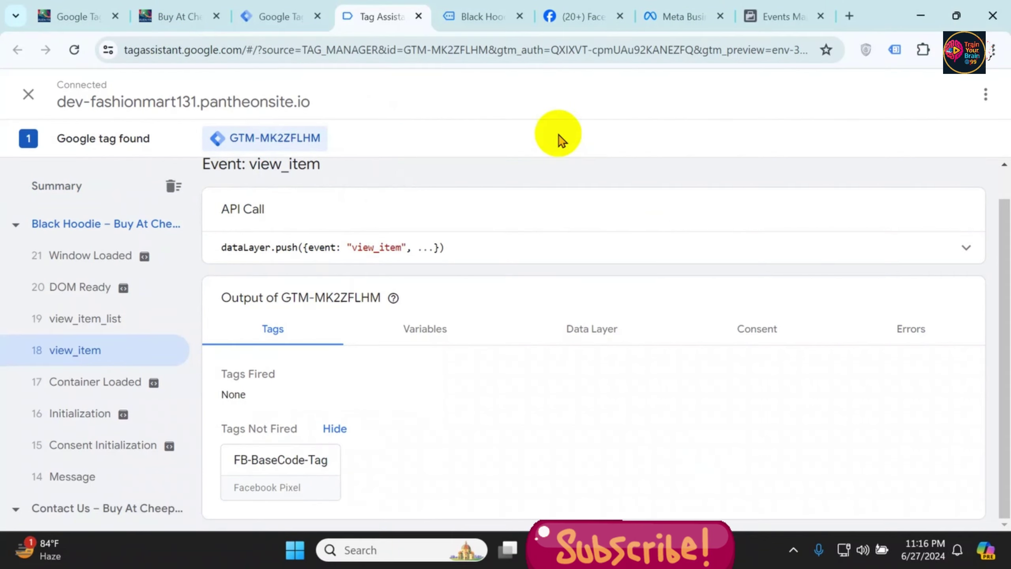
{"action": "left_click", "coordinate": [494, 8]}
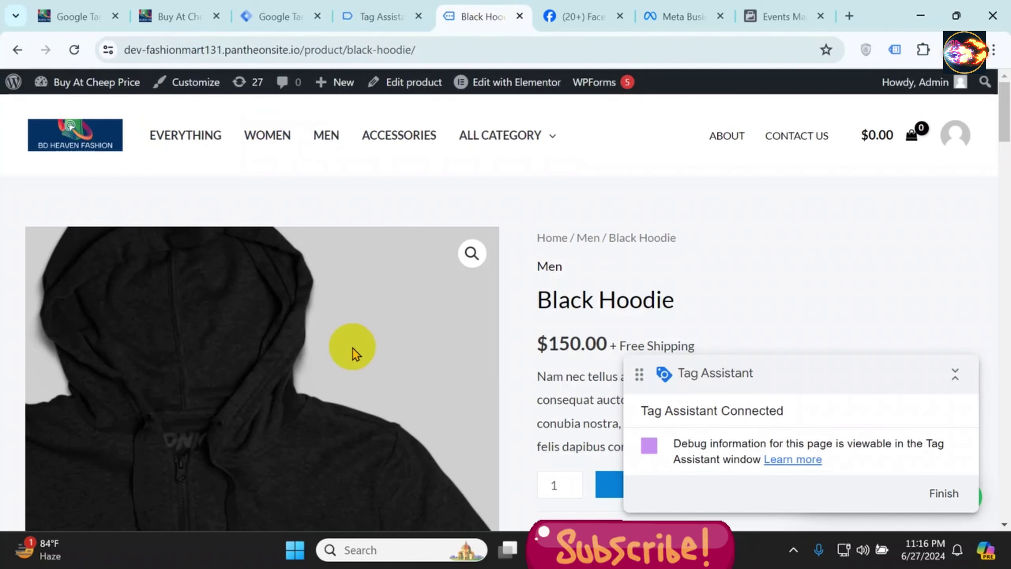
{"action": "left_click", "coordinate": [376, 16]}
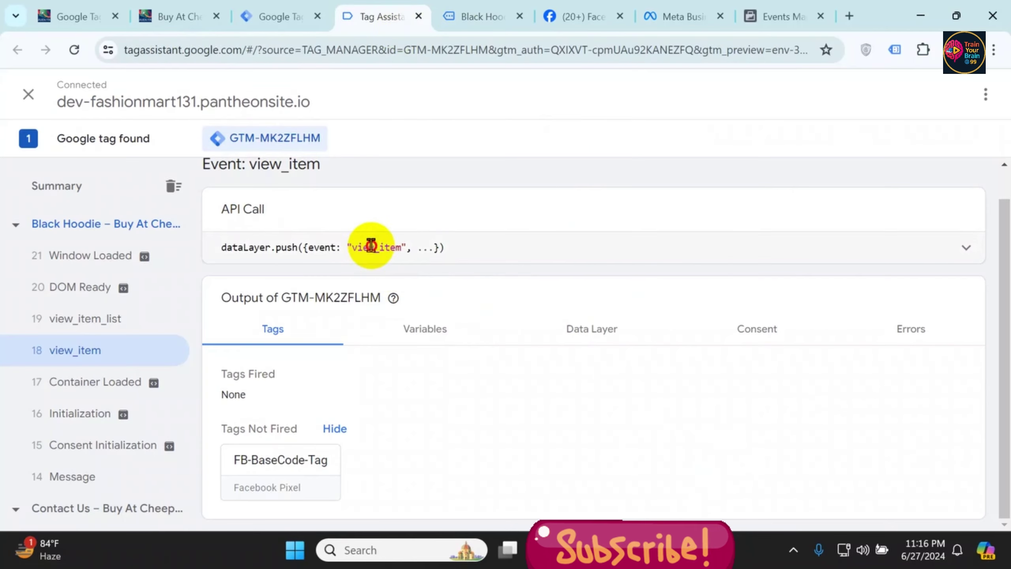
Copy the event name view_item from the event's dataLayer.push API call in Tag Assistant
{"action": "right_click", "coordinate": [383, 244]}
{"action": "left_click", "coordinate": [436, 264]}
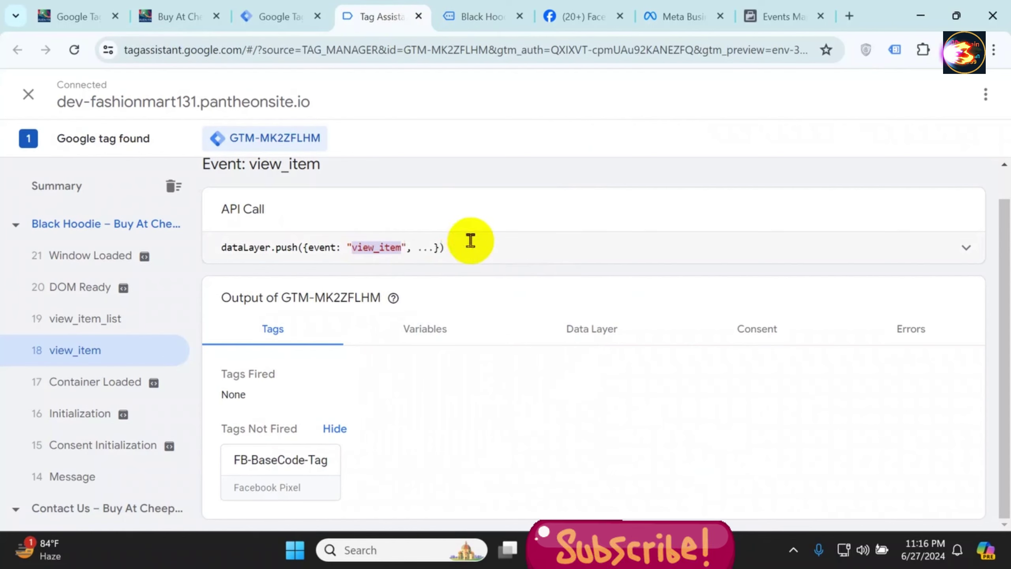
{"action": "mouse_move", "coordinate": [405, 243]}
{"action": "left_mouse_down"}
{"action": "mouse_move", "coordinate": [346, 239]}
{"action": "mouse_move", "coordinate": [398, 247]}
{"action": "left_mouse_up"}
{"action": "left_click", "coordinate": [353, 247]}
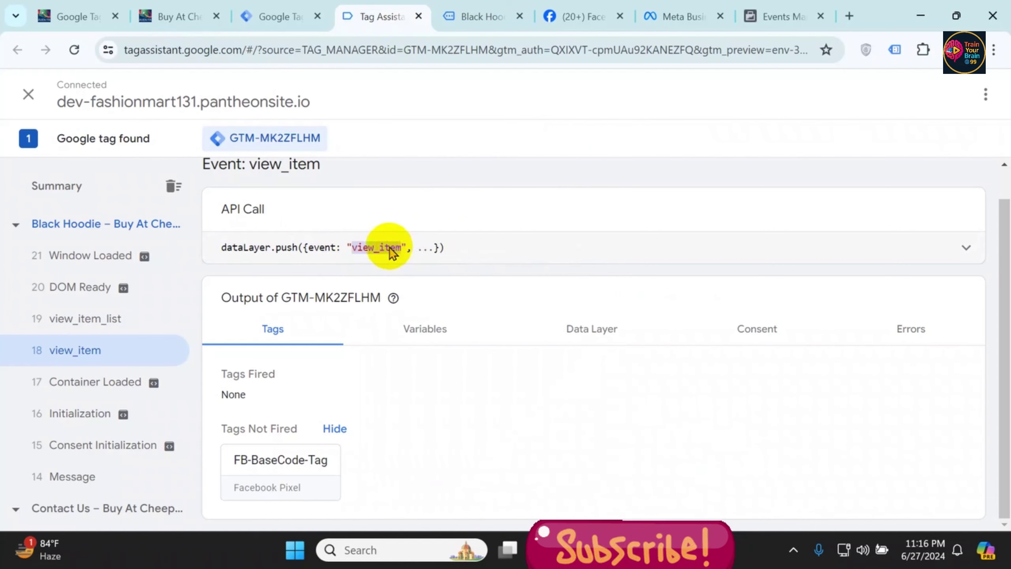
{"action": "right_click", "coordinate": [392, 251]}
{"action": "left_click", "coordinate": [447, 264]}
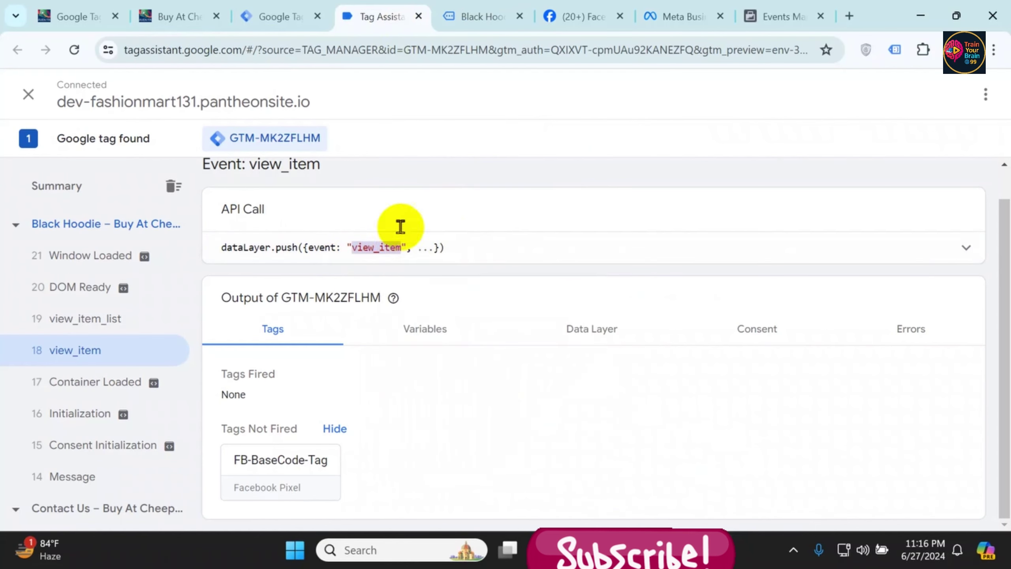
Create a new trigger in the Tag Manager workspace named FB-ViewContain-Trigger, with Custom Event as its trigger type
{"action": "left_click", "coordinate": [282, 17]}
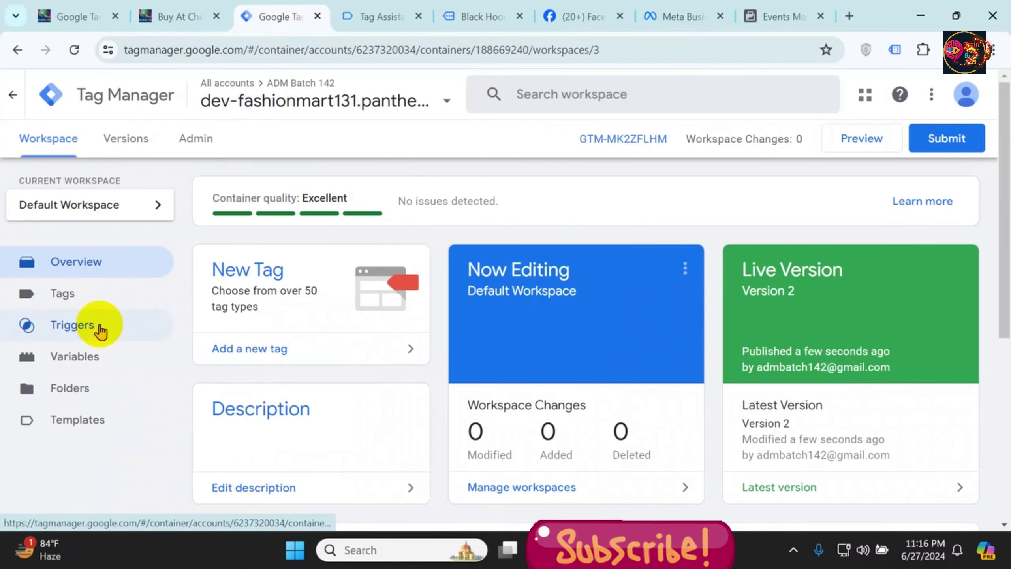
{"action": "left_click", "coordinate": [88, 333]}
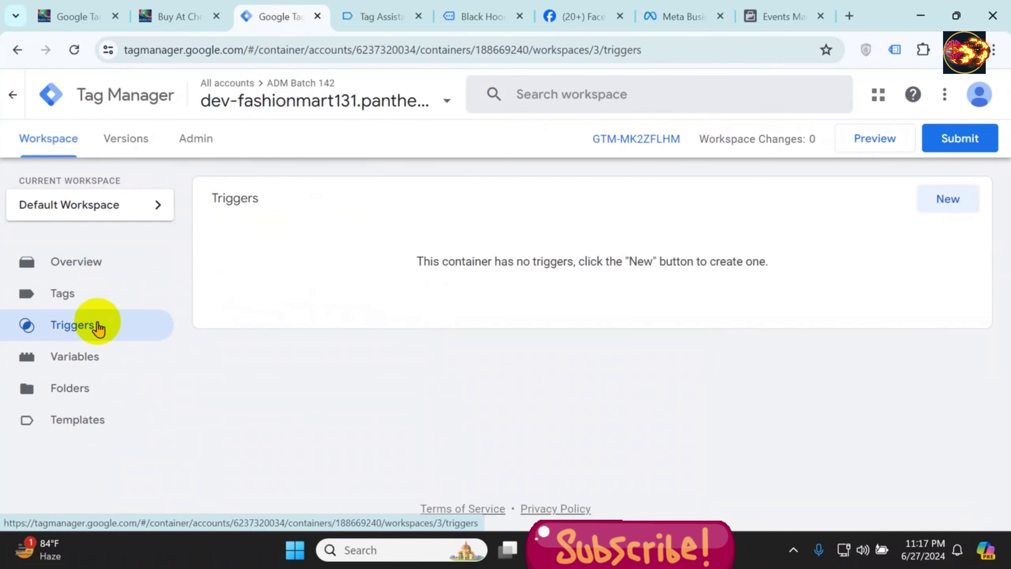
{"action": "left_click", "coordinate": [948, 199]}
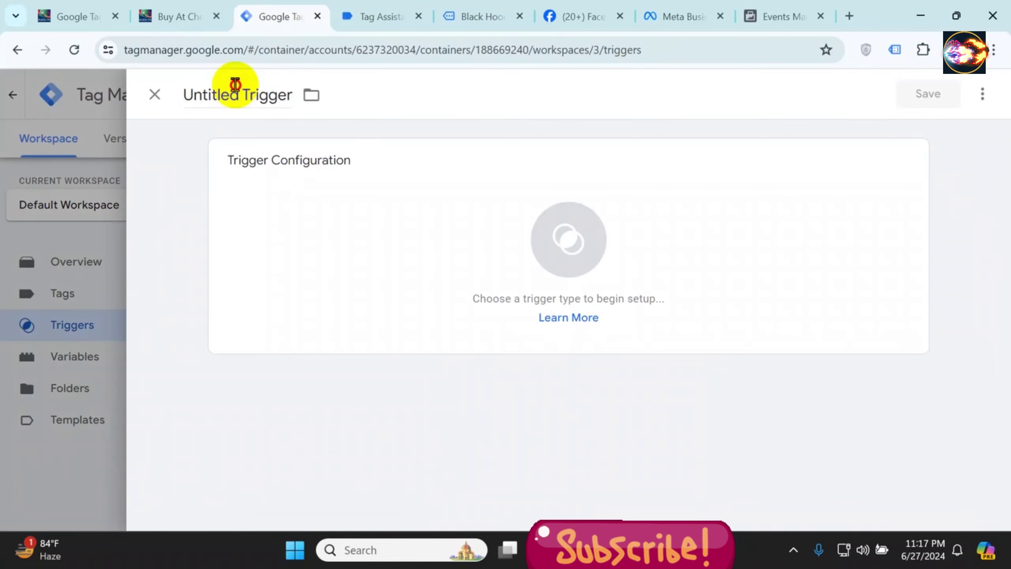
{"action": "left_click", "coordinate": [235, 84]}
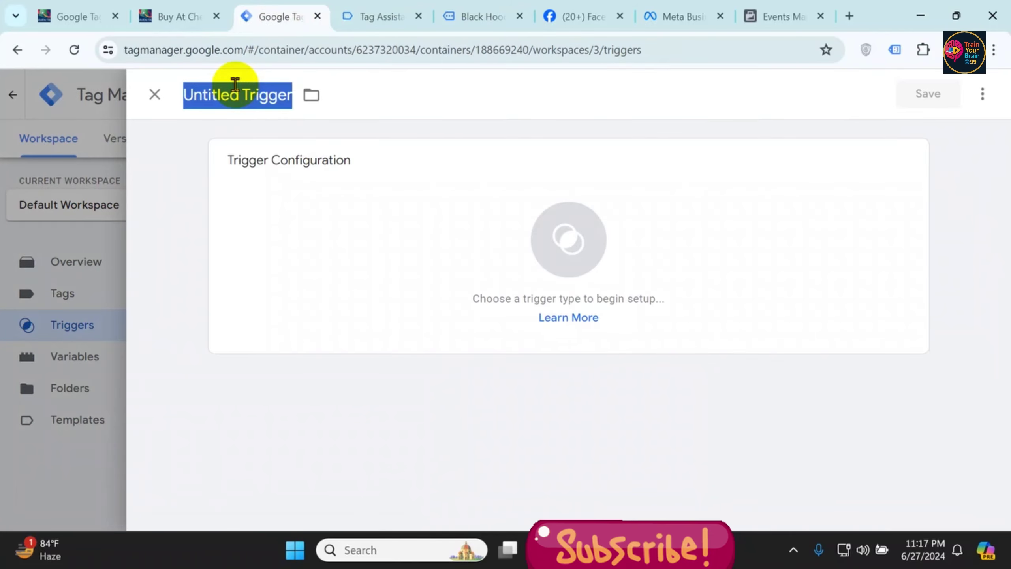
{"action": "type", "text": "FB-ViewContain-"}
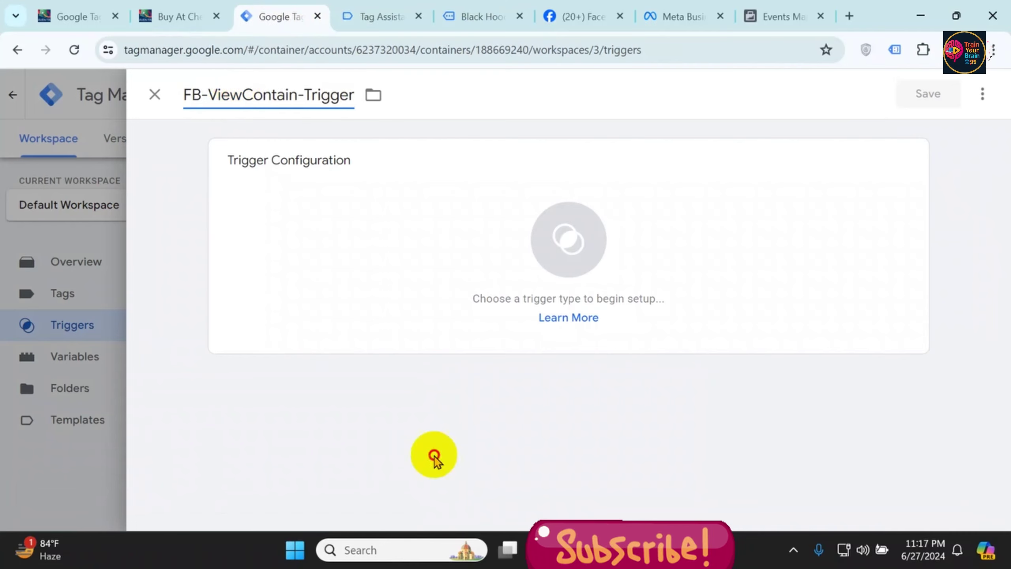
{"action": "left_click", "coordinate": [395, 222]}
{"action": "scroll", "coordinate": [743, 264], "scroll_direction": "down", "scroll_amount": 1}
{"action": "scroll", "coordinate": [743, 264], "scroll_direction": "down", "scroll_amount": 5}
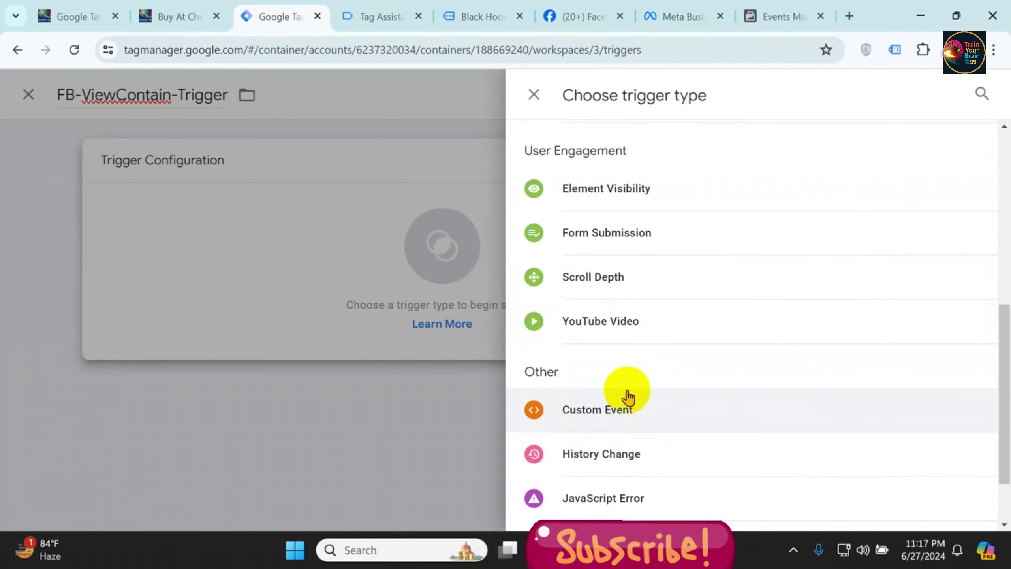
{"action": "left_click", "coordinate": [655, 411]}
Review the Notepad notes and highlight the entry "Facebook Pixel Setup By GTM With Custom Event"
{"action": "left_click", "coordinate": [592, 550]}
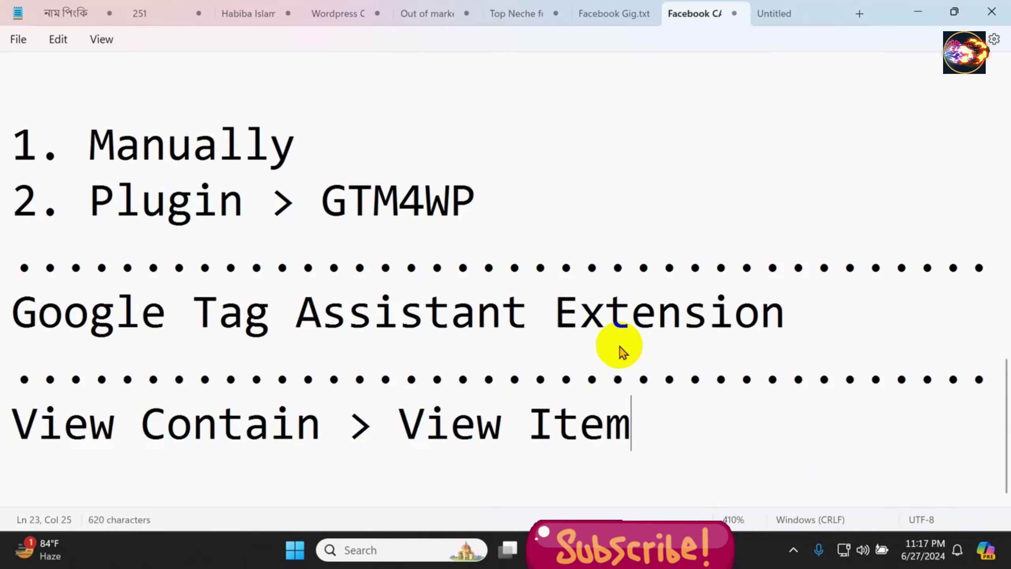
{"action": "scroll", "coordinate": [623, 335], "scroll_direction": "up", "scroll_amount": 5}
{"action": "left_click_drag", "start_coordinate": [14, 259], "coordinate": [323, 315]}
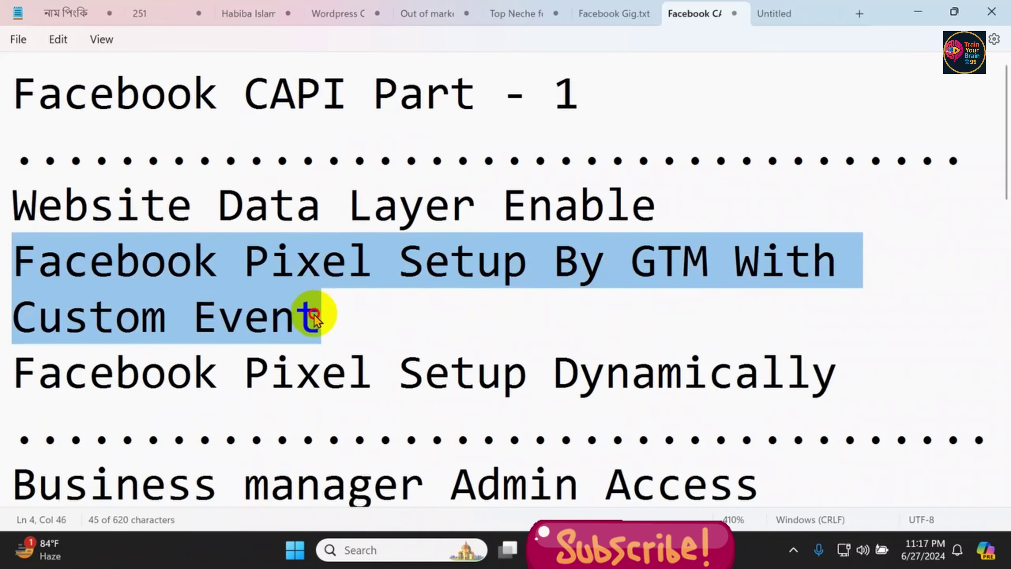
{"action": "key", "text": "alt+Tab"}
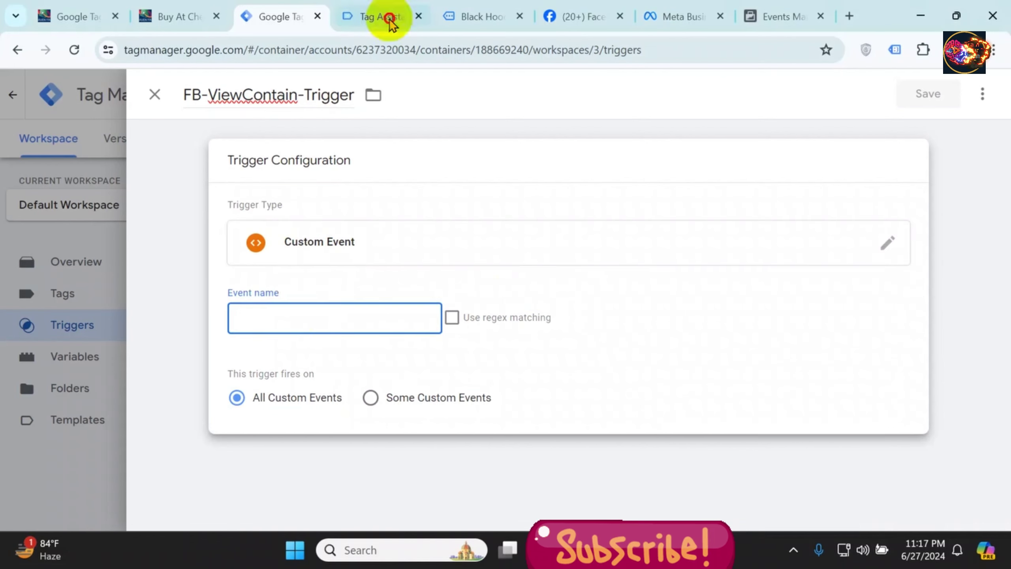
Copy view_item from the event's API call in Tag Assistant, paste it as the FB-ViewContain-Trigger event name, and save the trigger
{"action": "left_click", "coordinate": [389, 18]}
{"action": "right_click", "coordinate": [377, 250]}
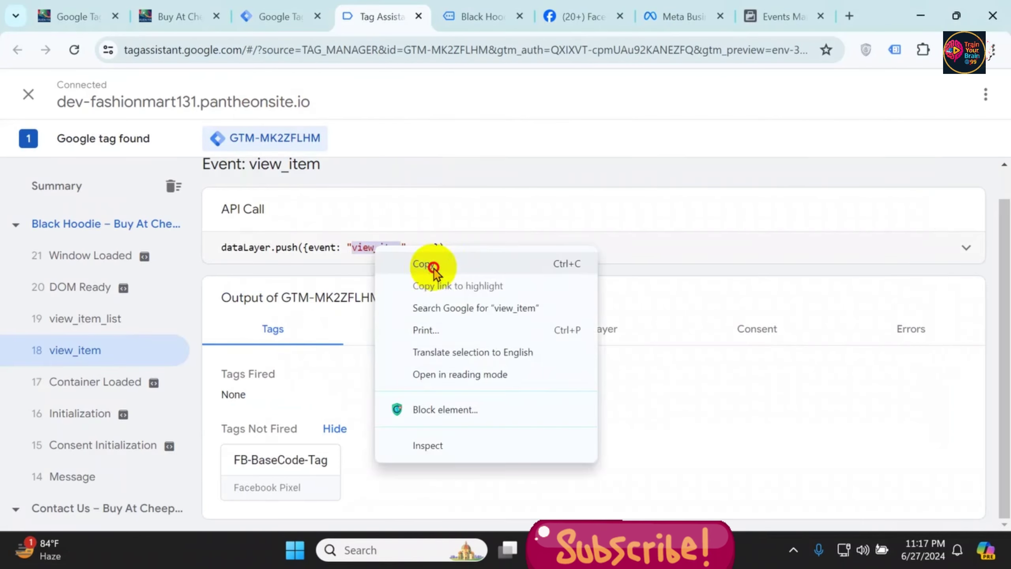
{"action": "left_click", "coordinate": [428, 264]}
{"action": "left_click", "coordinate": [278, 15]}
{"action": "right_click", "coordinate": [351, 309]}
{"action": "left_click", "coordinate": [393, 193]}
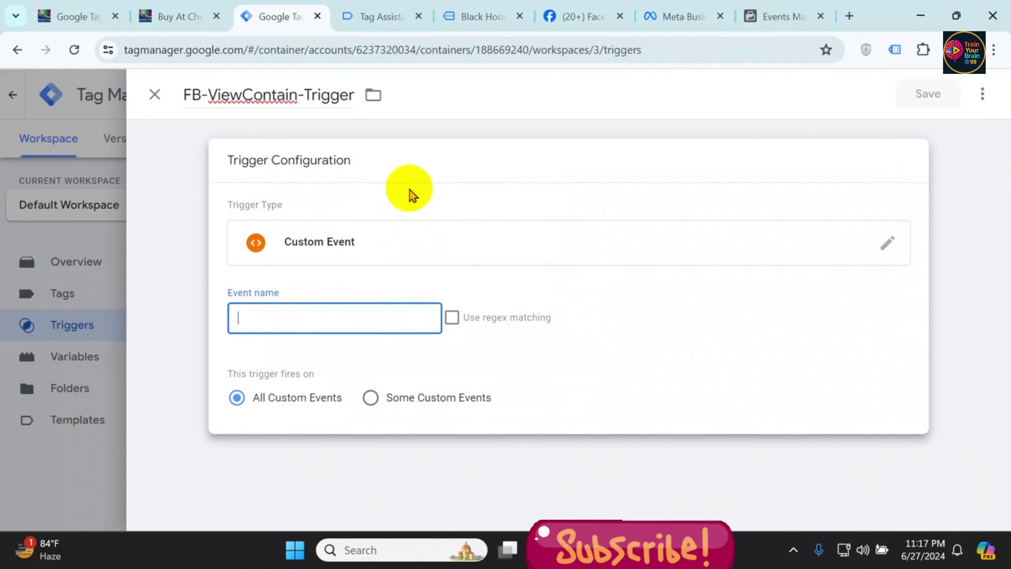
{"action": "left_click", "coordinate": [932, 94]}
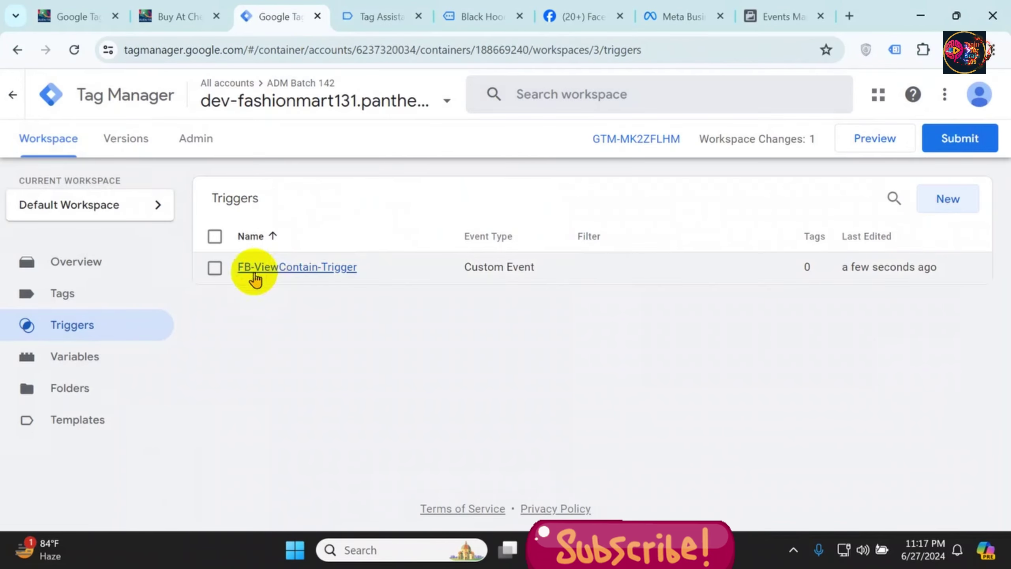
Look over the Black Hoodie product page on the store and add one hoodie to the cart
{"action": "left_click", "coordinate": [490, 16]}
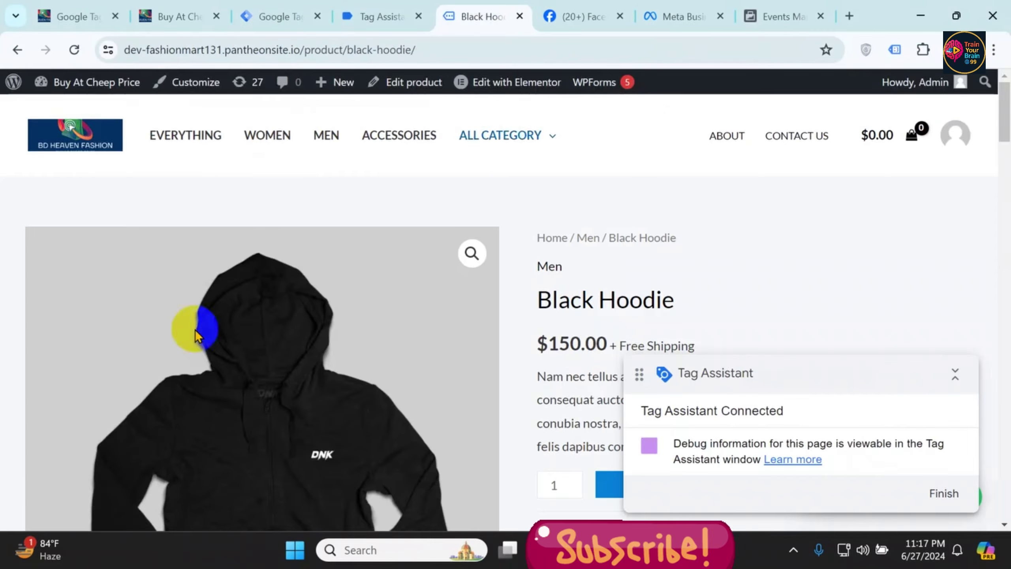
{"action": "scroll", "coordinate": [334, 332], "scroll_direction": "down", "scroll_amount": 3}
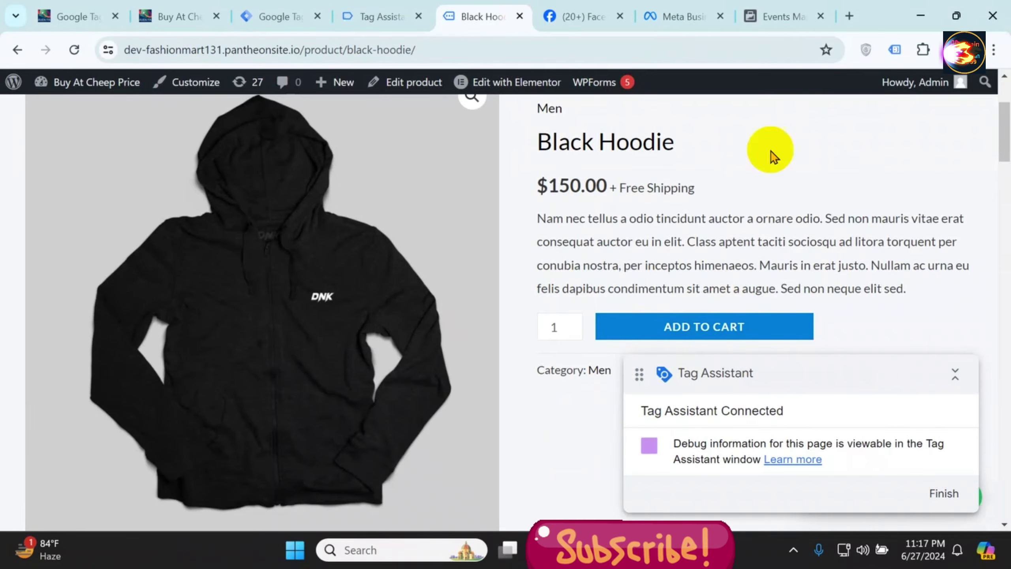
{"action": "scroll", "coordinate": [756, 208], "scroll_direction": "down", "scroll_amount": 8}
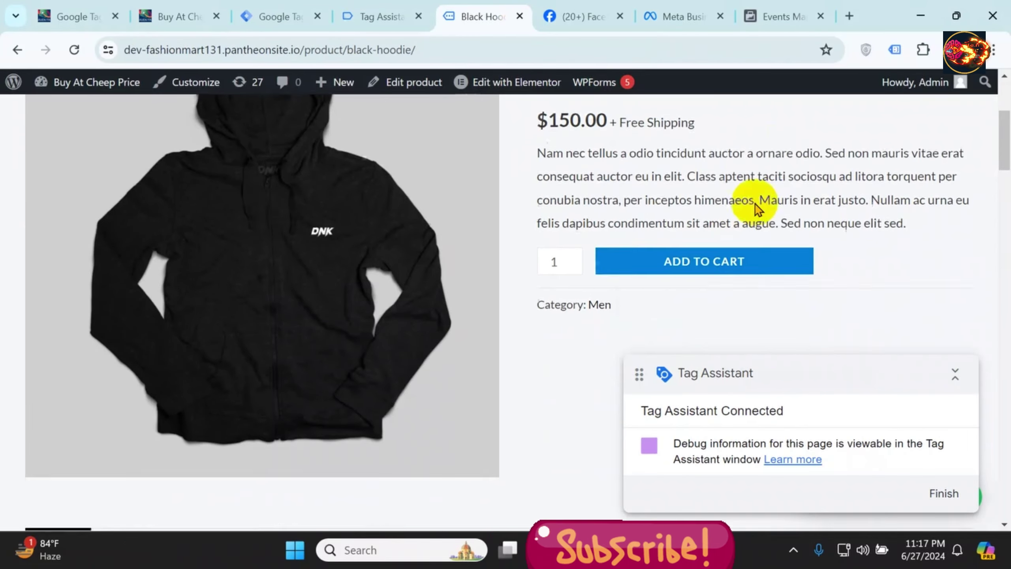
{"action": "scroll", "coordinate": [265, 347], "scroll_direction": "up", "scroll_amount": 5}
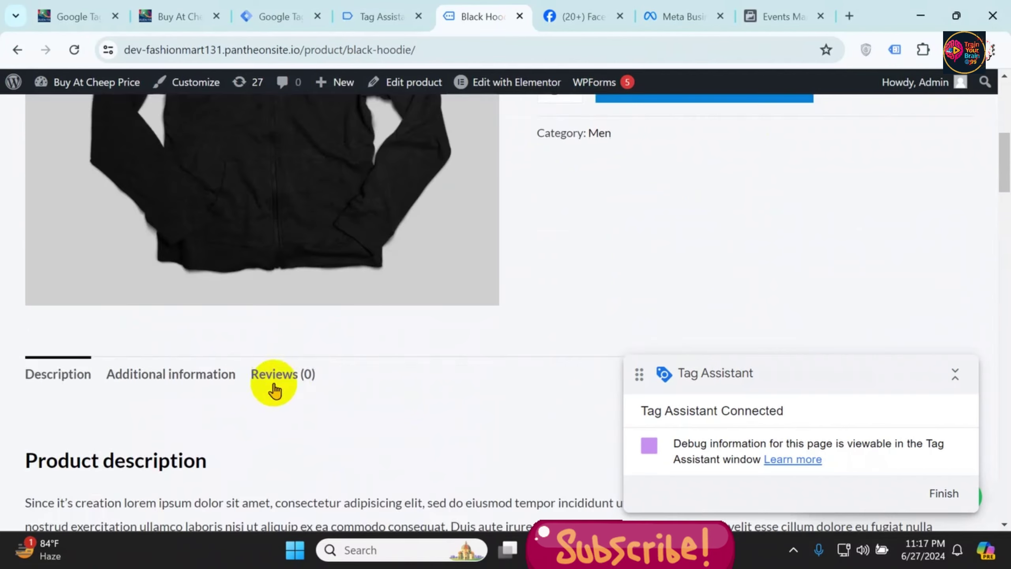
{"action": "scroll", "coordinate": [286, 381], "scroll_direction": "up", "scroll_amount": 6}
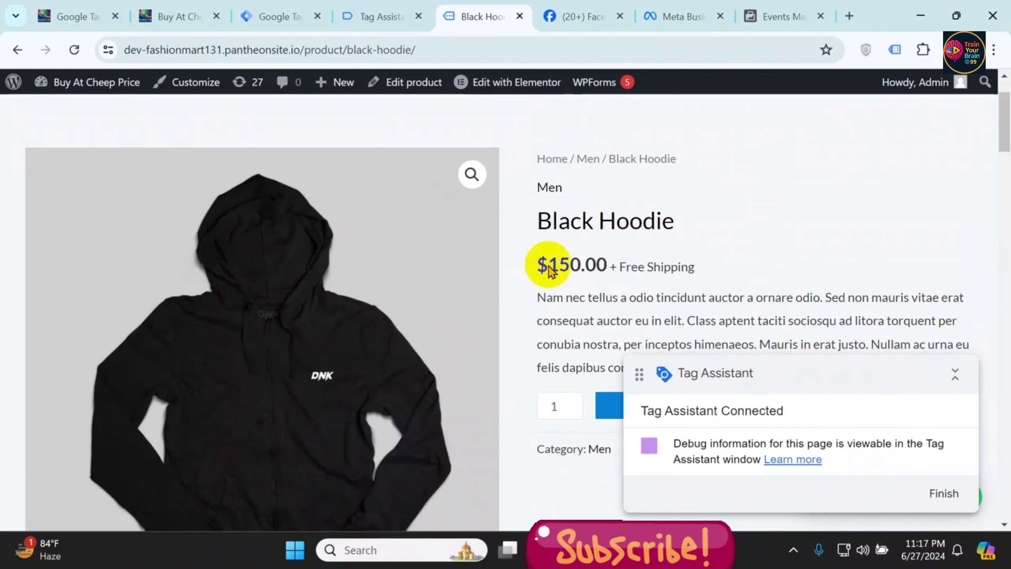
{"action": "scroll", "coordinate": [677, 239], "scroll_direction": "down", "scroll_amount": 3}
{"action": "left_click", "coordinate": [704, 251]}
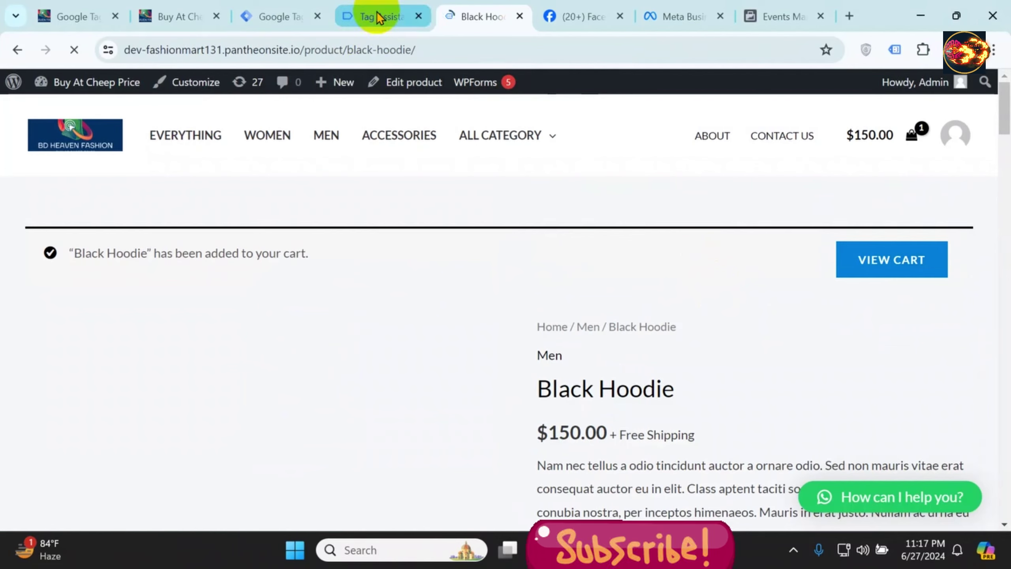
Switch to the Notepad notes and add the line "Add To Cart > Add To Cart" below the View Contain entry
{"action": "left_click", "coordinate": [587, 545]}
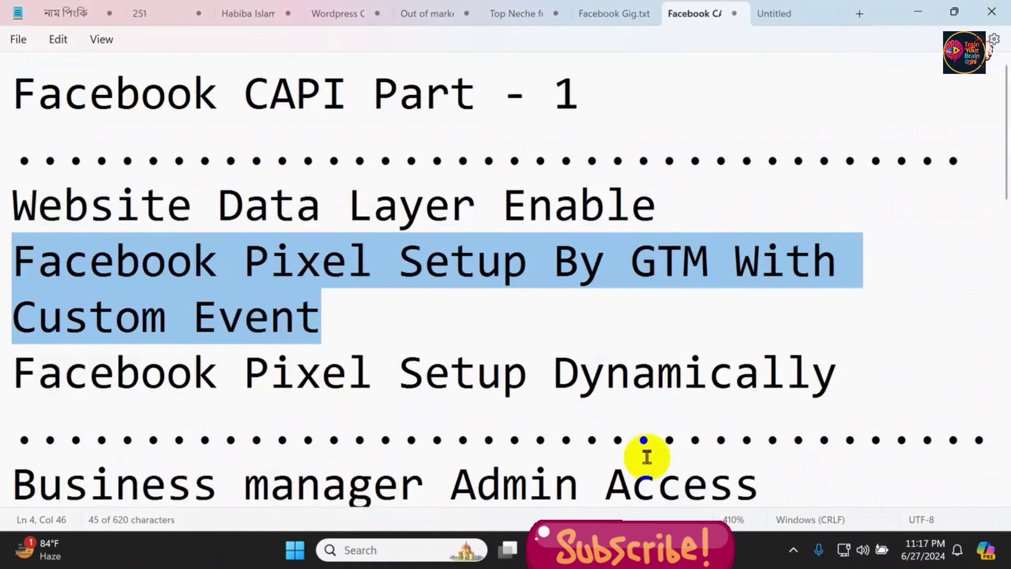
{"action": "scroll", "coordinate": [787, 447], "scroll_direction": "down", "scroll_amount": 7}
{"action": "left_click", "coordinate": [654, 430]}
{"action": "key", "text": "Return"}
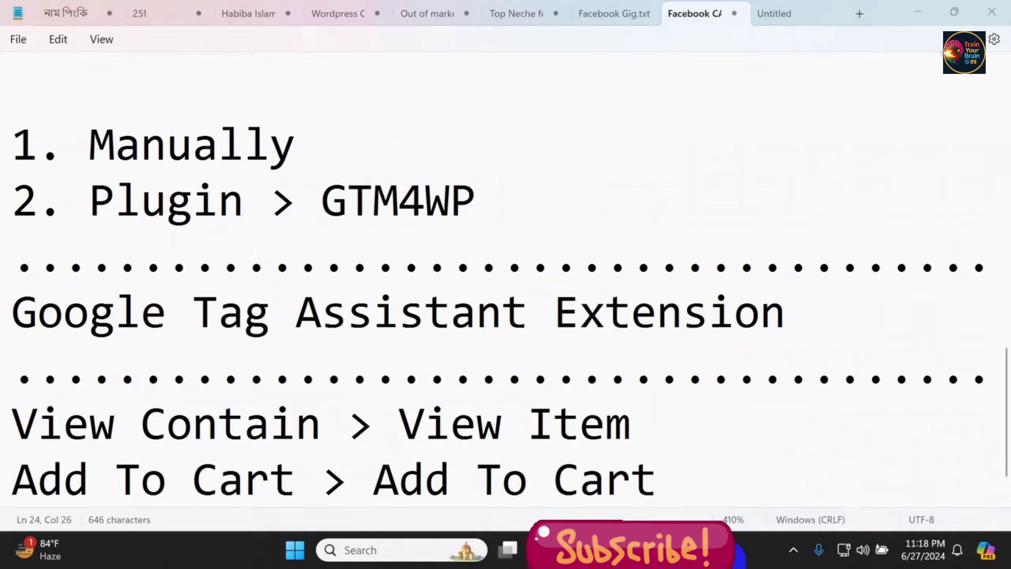
Open the Black Hoodie page's add_to_cart event in Tag Assistant and copy the event name from its dataLayer.push call
{"action": "left_click", "coordinate": [587, 544]}
{"action": "left_click", "coordinate": [367, 13]}
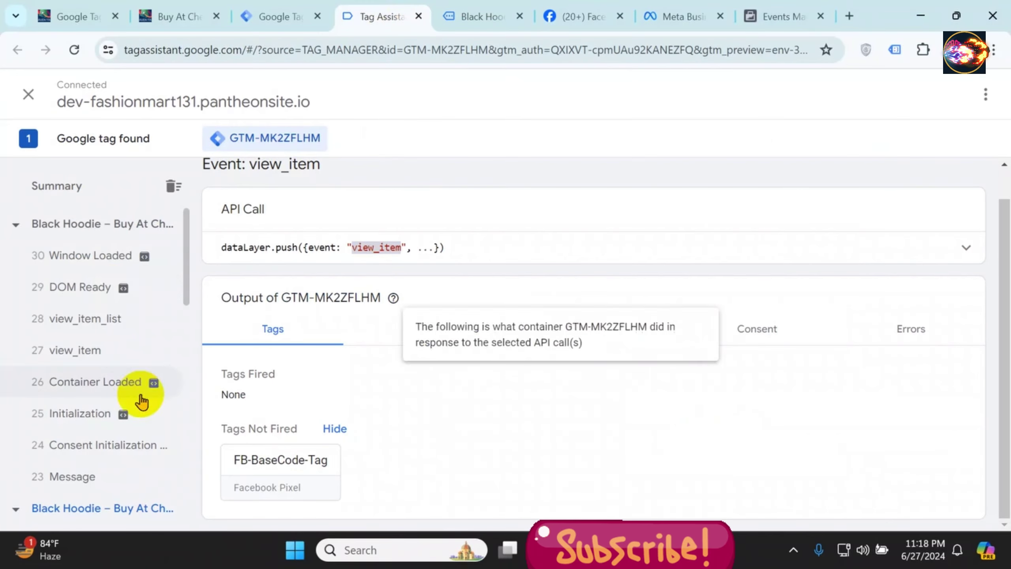
{"action": "scroll", "coordinate": [123, 279], "scroll_direction": "down", "scroll_amount": 5}
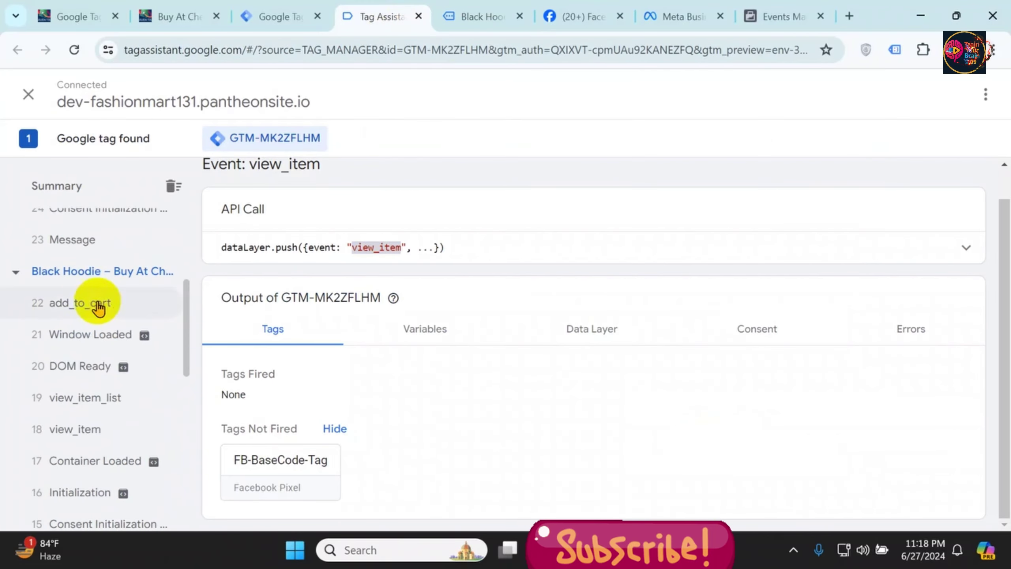
{"action": "left_click", "coordinate": [86, 308]}
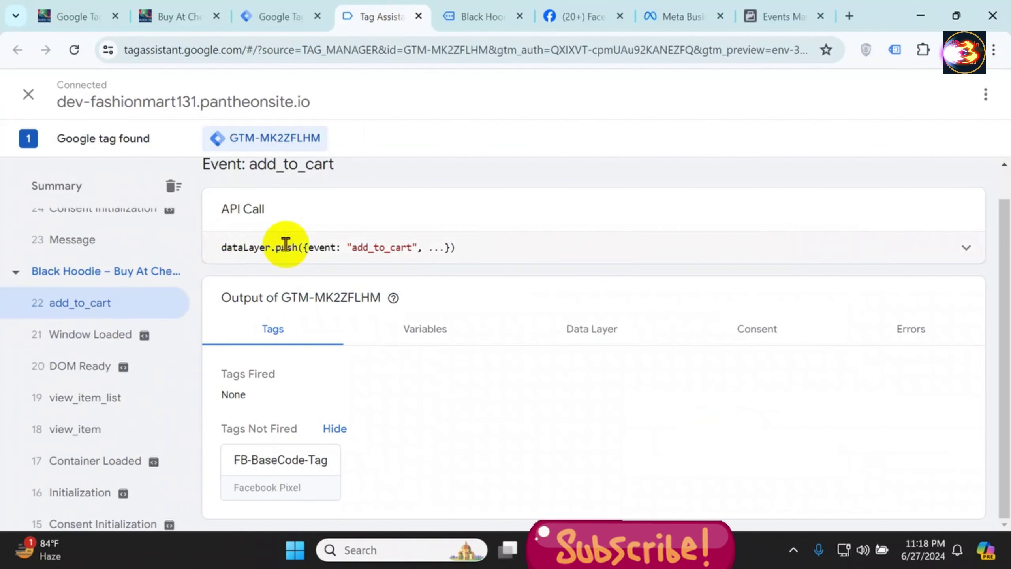
{"action": "right_click", "coordinate": [388, 255]}
{"action": "left_click", "coordinate": [442, 261]}
Create another trigger in Tag Manager named FB-AddToCart-Trigger, with Custom Event as its trigger type
{"action": "left_click", "coordinate": [275, 25]}
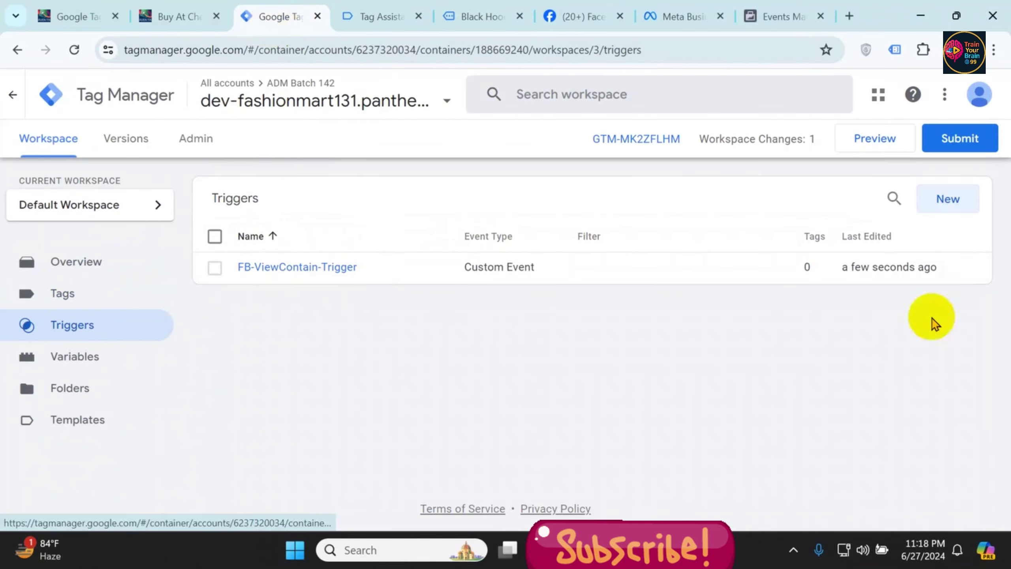
{"action": "left_click", "coordinate": [962, 205]}
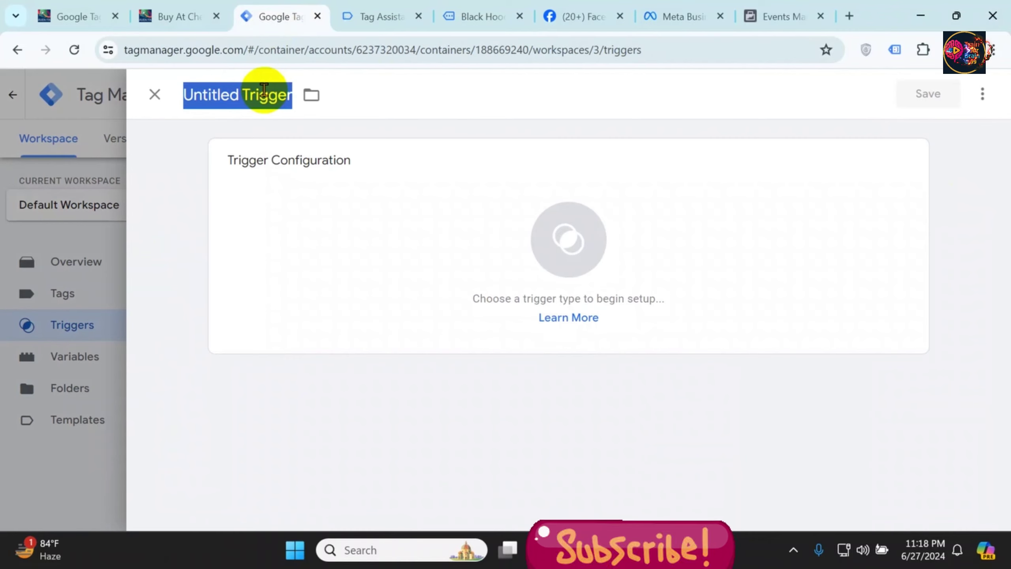
{"action": "type", "text": "FB-AddToCart"}
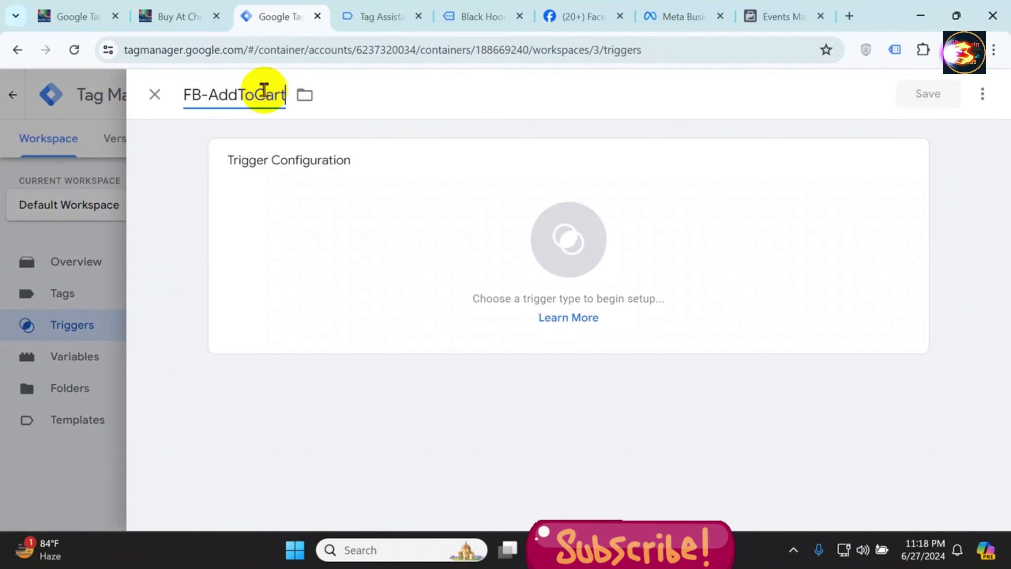
{"action": "type", "text": "-Trigger"}
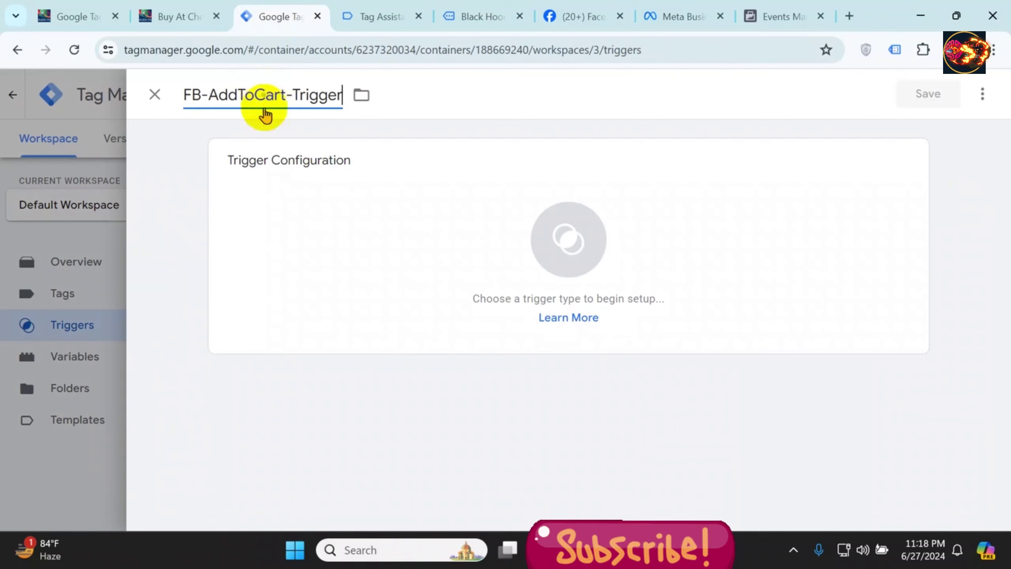
{"action": "left_click", "coordinate": [362, 233]}
{"action": "scroll", "coordinate": [707, 311], "scroll_direction": "down", "scroll_amount": 5}
{"action": "scroll", "coordinate": [708, 308], "scroll_direction": "down", "scroll_amount": 4}
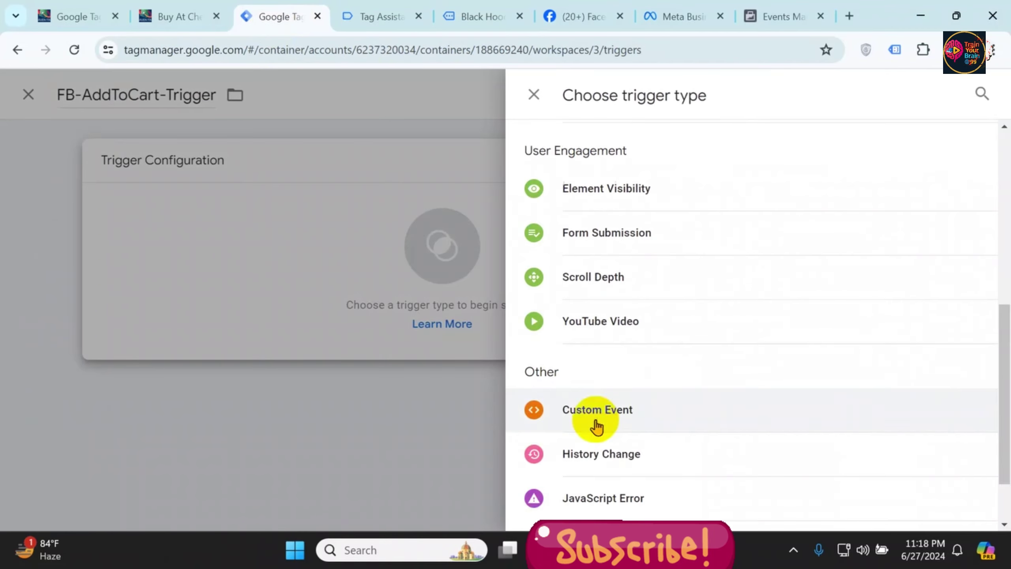
{"action": "left_click", "coordinate": [600, 409]}
Paste add_to_cart as the event name of FB-AddToCart-Trigger, firing on all custom events, and save the trigger
{"action": "right_click", "coordinate": [368, 309]}
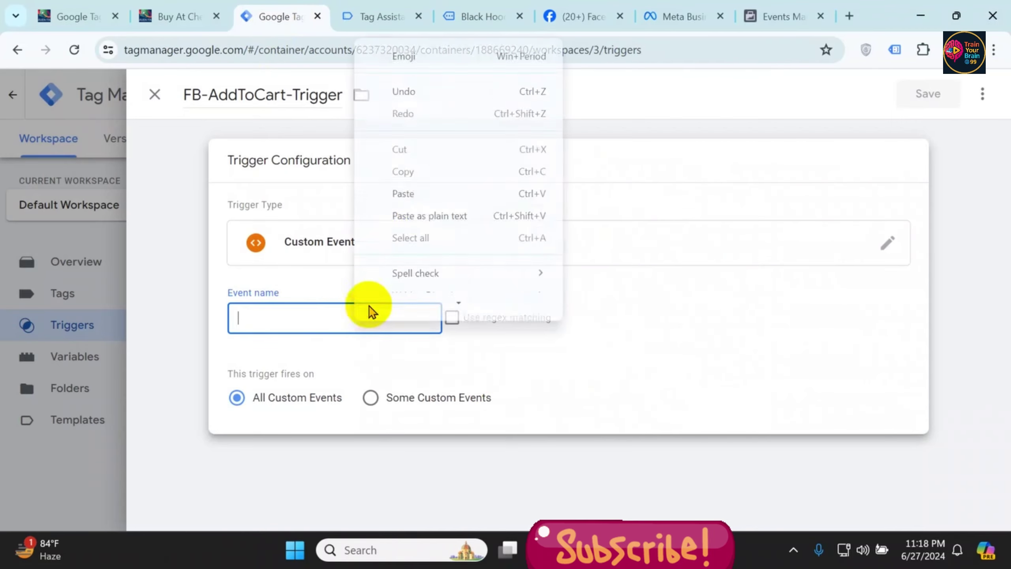
{"action": "left_click", "coordinate": [419, 177]}
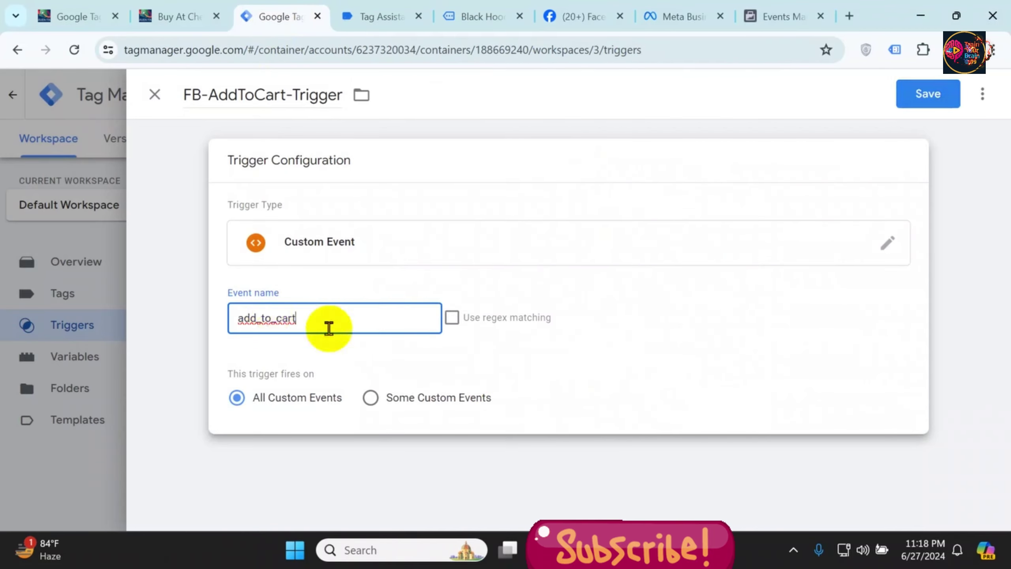
{"action": "left_click", "coordinate": [922, 93]}
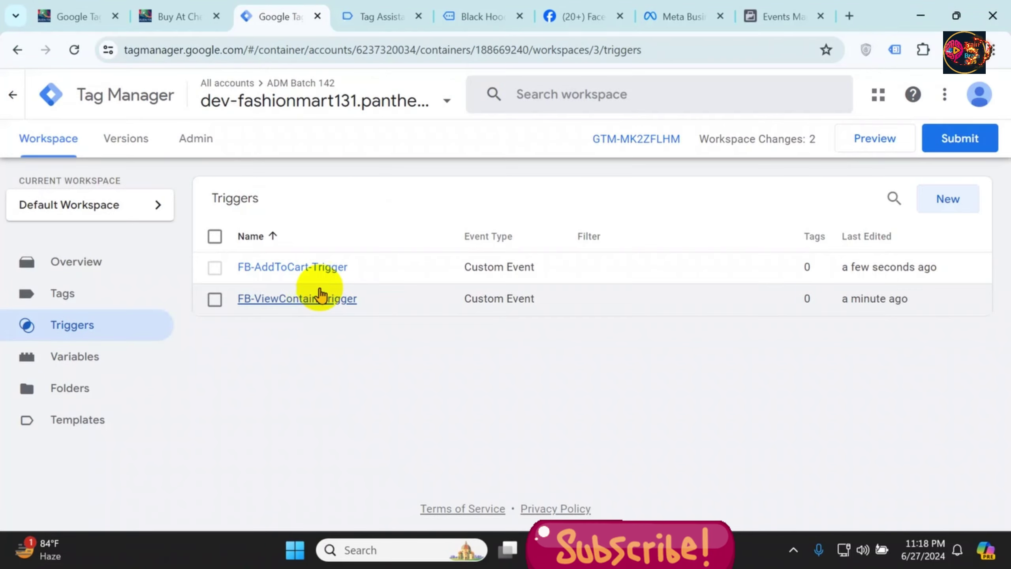
Return to the store tab, open the cart containing the Black Hoodie, and proceed to checkout
{"action": "left_click", "coordinate": [478, 17]}
{"action": "scroll", "coordinate": [625, 294], "scroll_direction": "down", "scroll_amount": 5}
{"action": "left_click", "coordinate": [603, 336]}
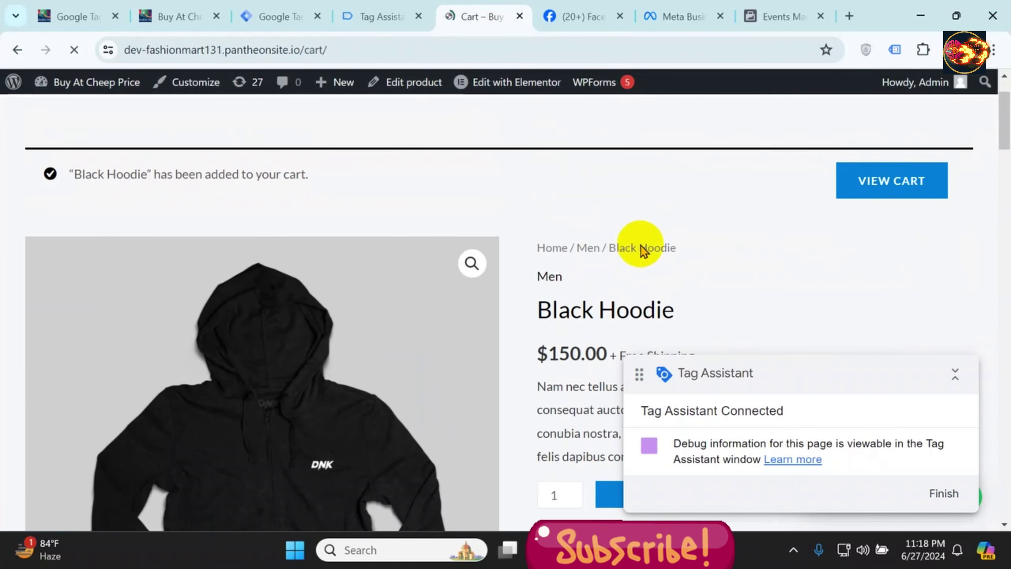
{"action": "scroll", "coordinate": [641, 249], "scroll_direction": "down", "scroll_amount": 4}
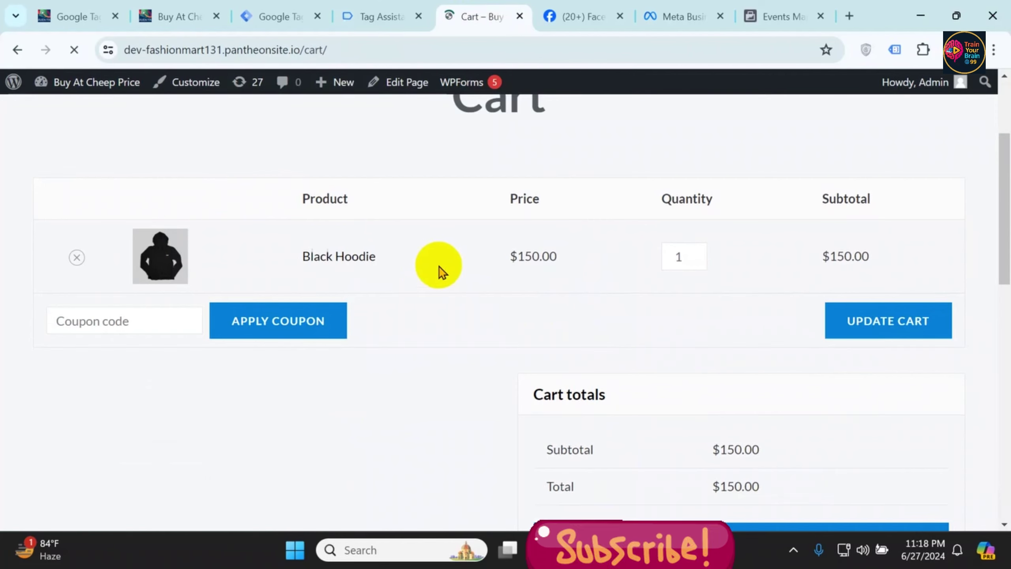
{"action": "scroll", "coordinate": [598, 255], "scroll_direction": "down", "scroll_amount": 5}
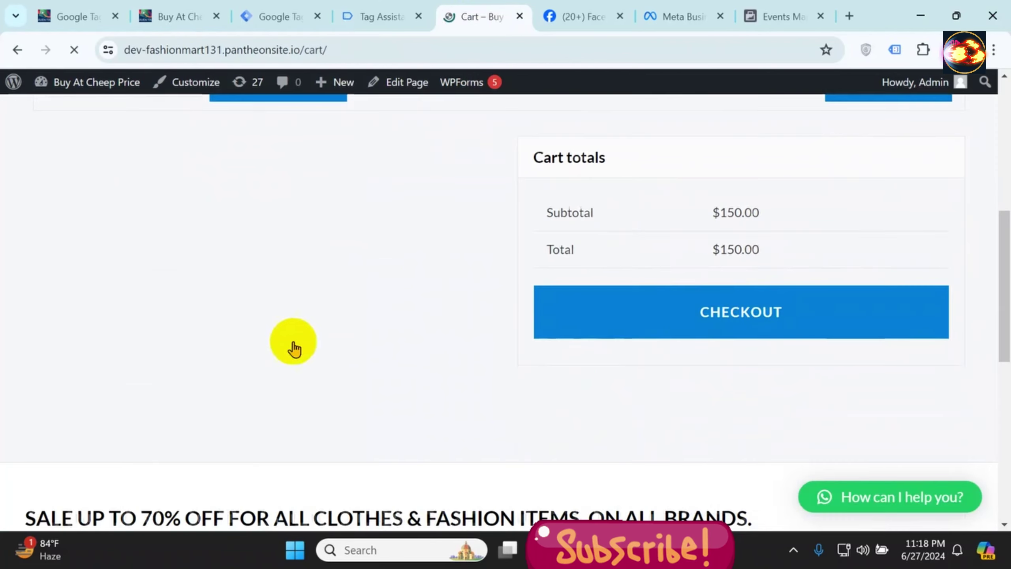
{"action": "left_click", "coordinate": [734, 311]}
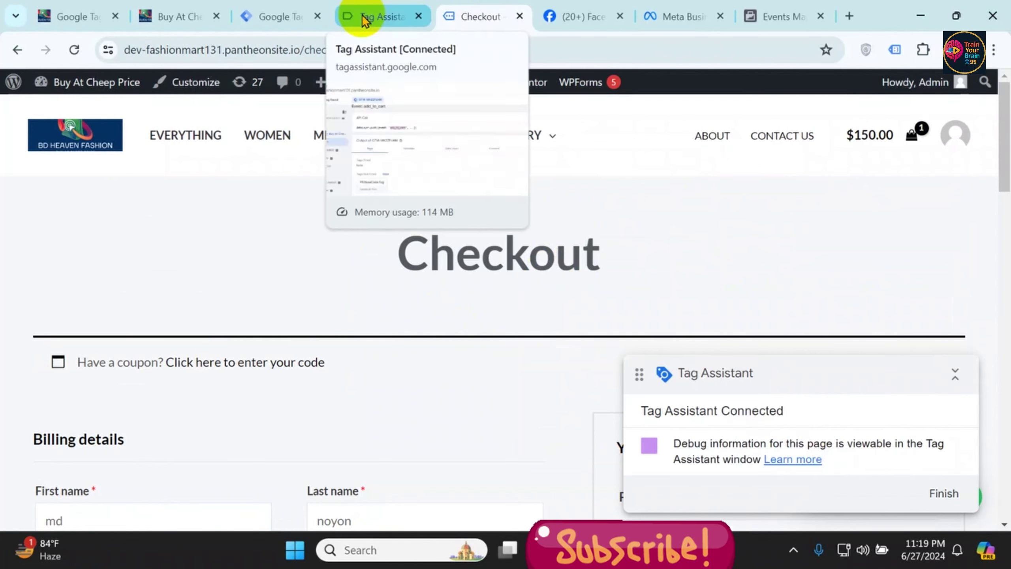
Switch to the Notepad notes and add the line Initiate Checkout > Begin Checkout below the Add To Cart line, correcting the spelling of Initiate
{"action": "key", "text": "alt+Tab"}
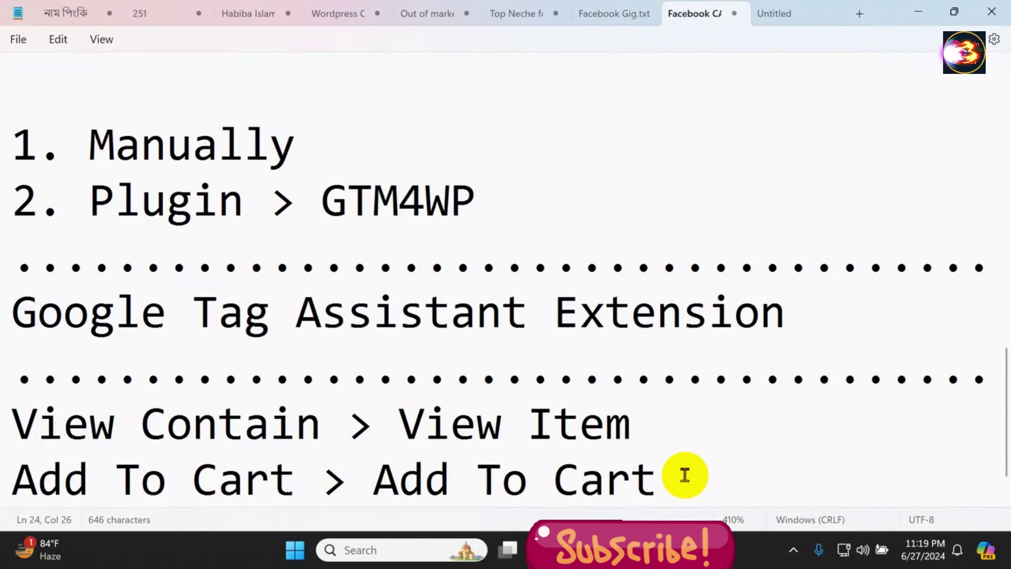
{"action": "key", "text": "Return"}
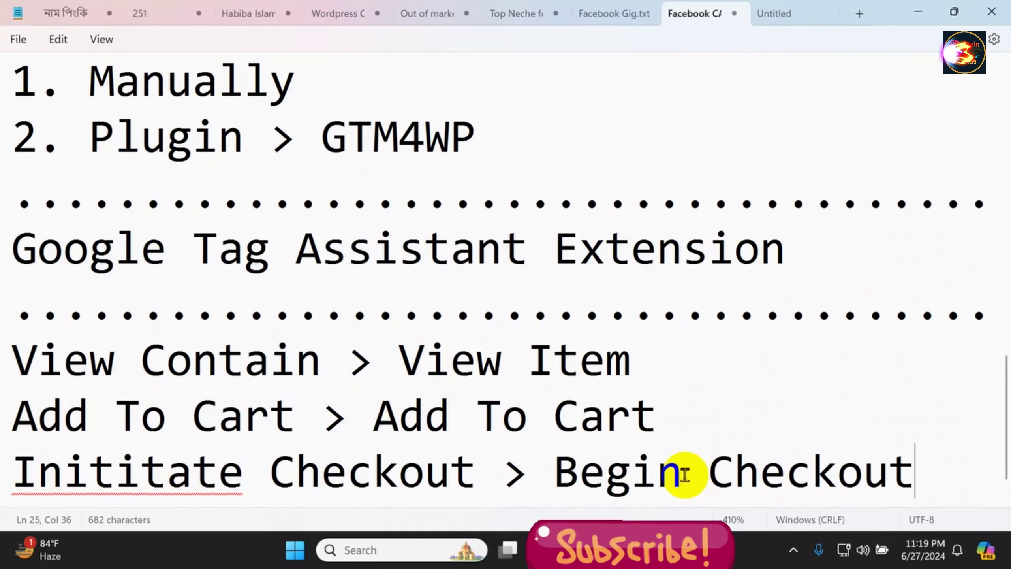
{"action": "left_click_drag", "start_coordinate": [589, 469], "coordinate": [914, 462]}
{"action": "left_click", "coordinate": [918, 462]}
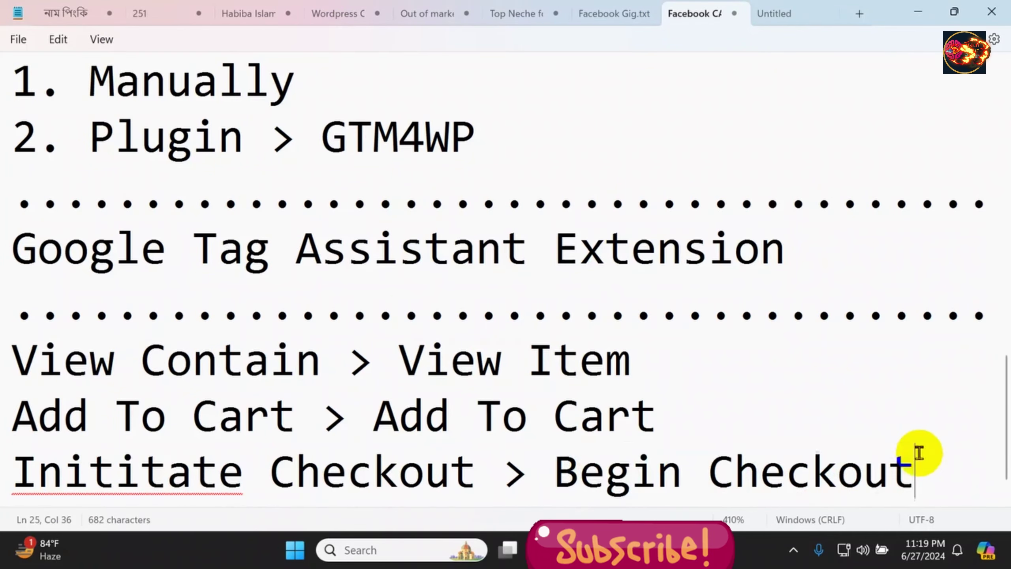
{"action": "left_click", "coordinate": [131, 470]}
{"action": "right_click", "coordinate": [275, 399]}
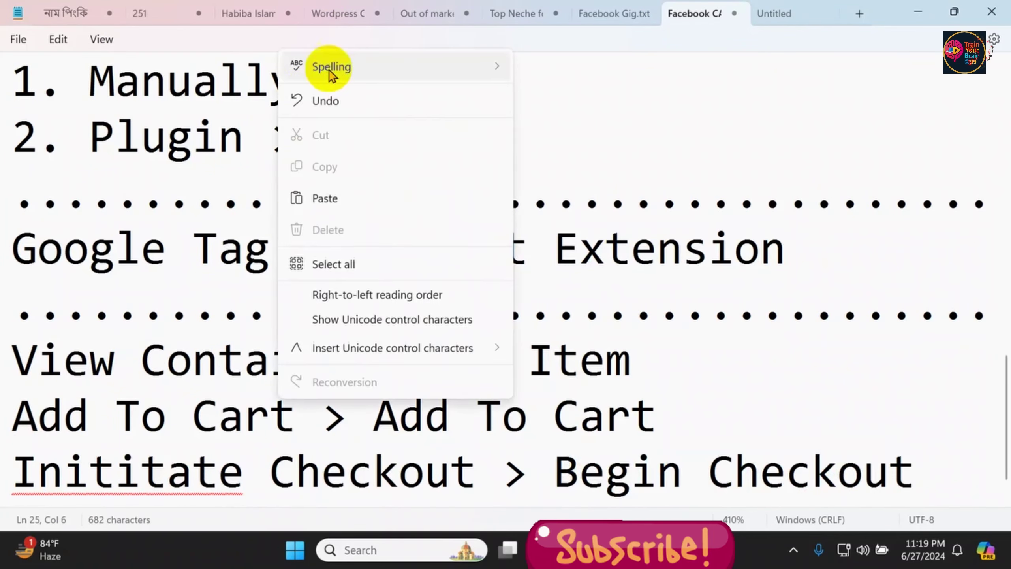
{"action": "mouse_move", "coordinate": [402, 72]}
{"action": "left_click", "coordinate": [543, 75]}
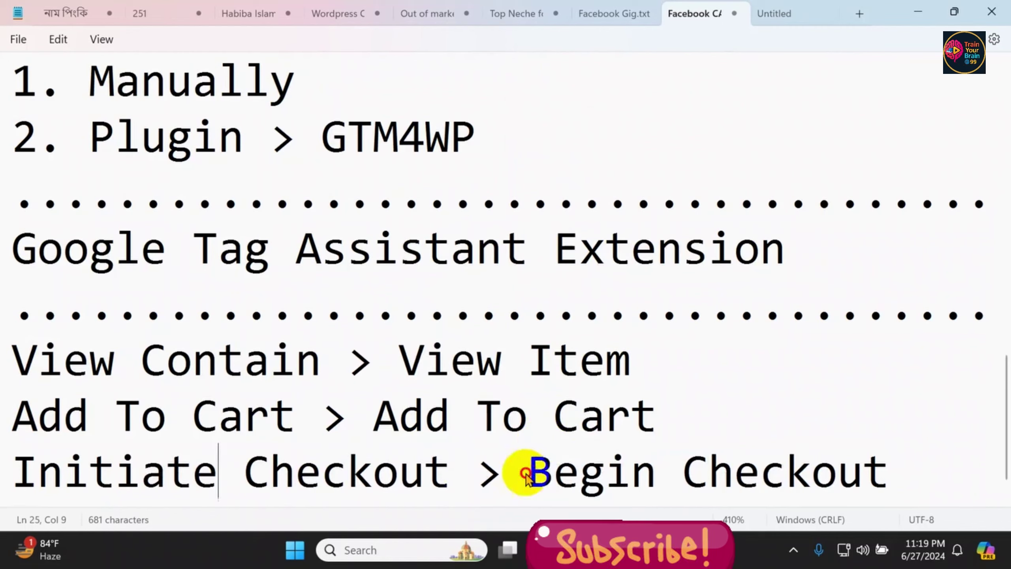
{"action": "left_click_drag", "start_coordinate": [526, 472], "coordinate": [924, 462]}
{"action": "left_click", "coordinate": [929, 461]}
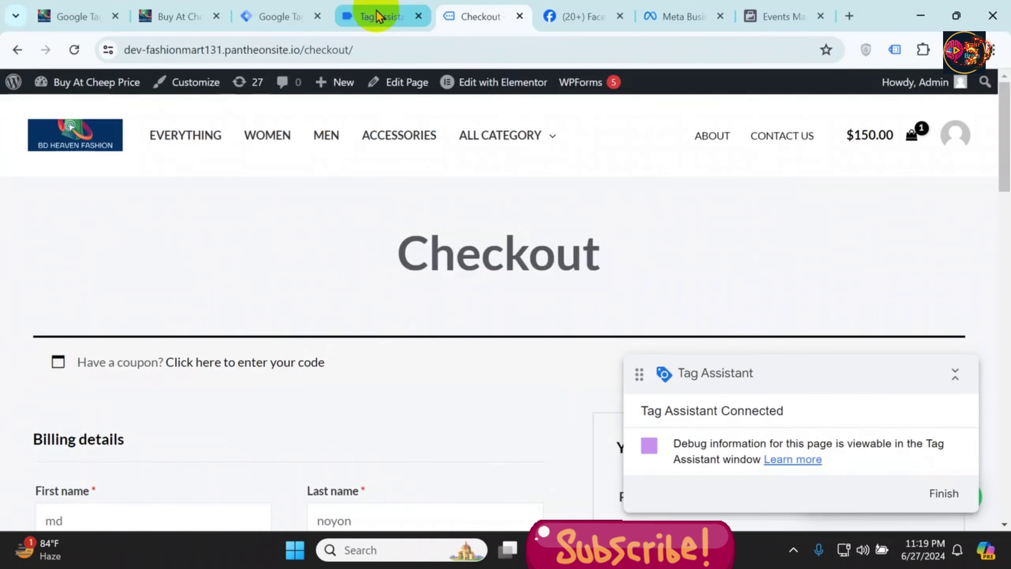
Open the checkout page's begin_checkout event in Tag Assistant and copy the event name from its dataLayer.push call
{"action": "left_click", "coordinate": [372, 16]}
{"action": "scroll", "coordinate": [135, 361], "scroll_direction": "up", "scroll_amount": 3}
{"action": "scroll", "coordinate": [135, 361], "scroll_direction": "up", "scroll_amount": 10}
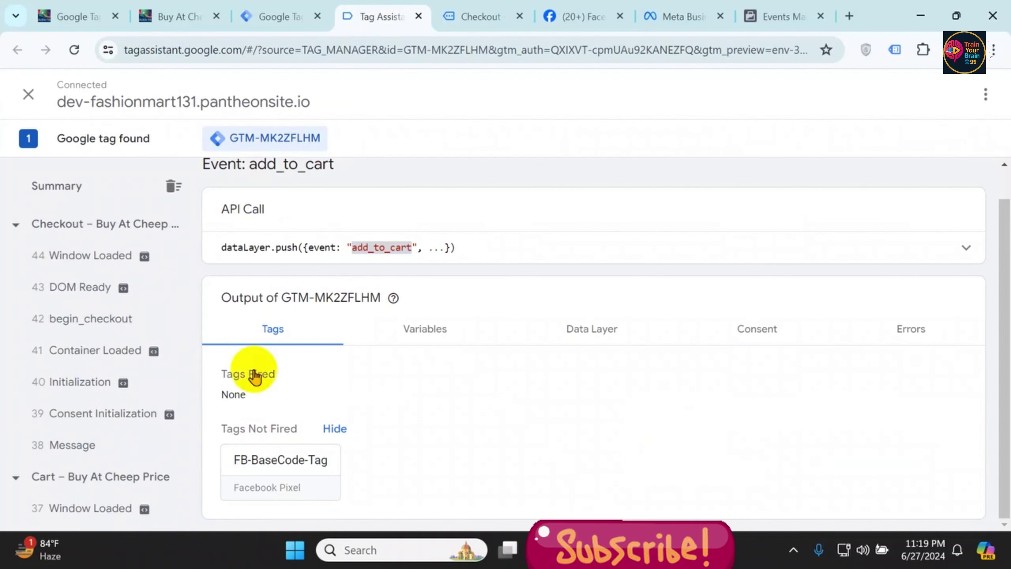
{"action": "left_click", "coordinate": [89, 321]}
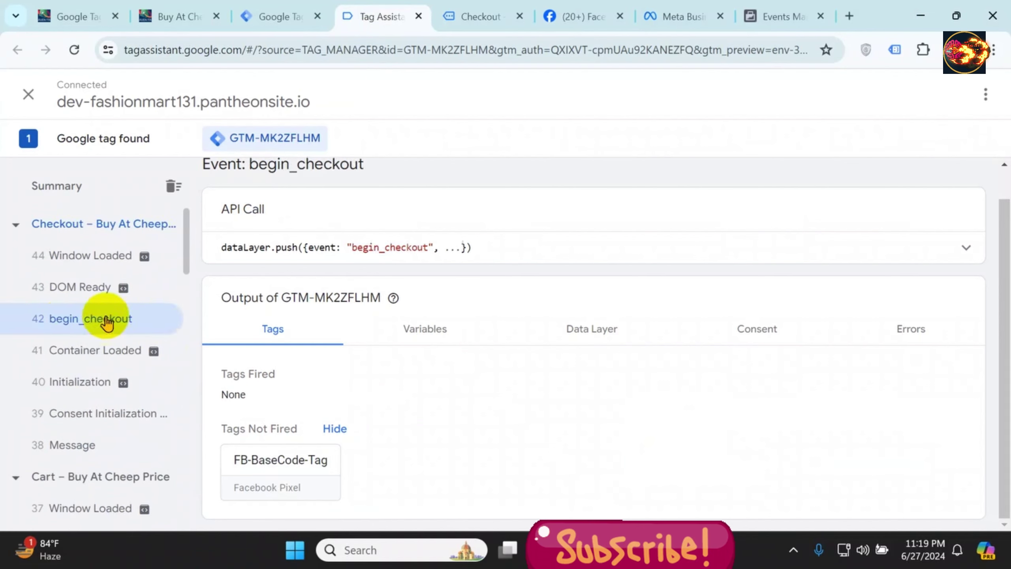
{"action": "right_click", "coordinate": [386, 247]}
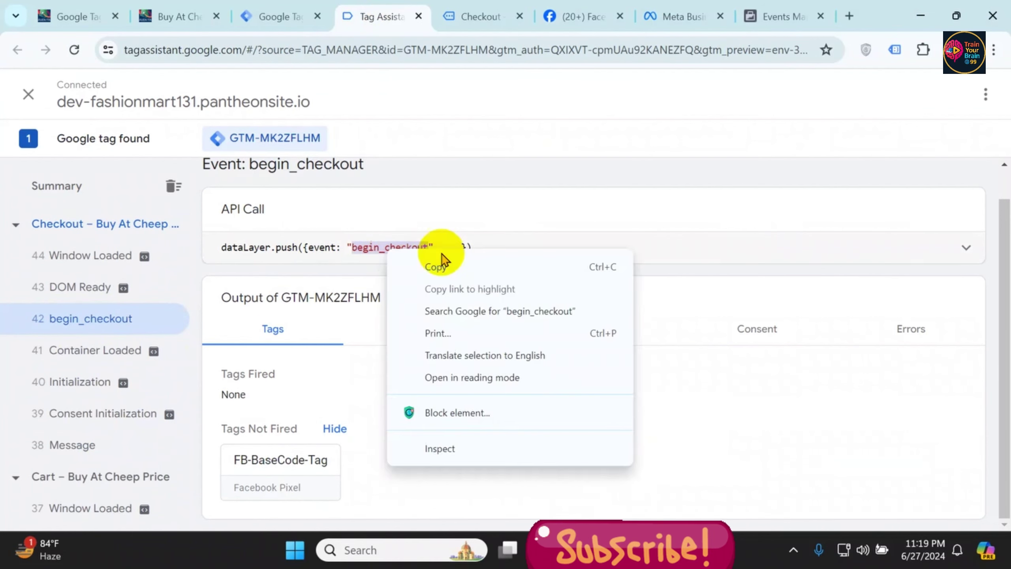
{"action": "left_click", "coordinate": [445, 264]}
Create a new trigger in Tag Manager named FB-Checkout-Trigger, with Custom Event as its trigger type
{"action": "left_click", "coordinate": [271, 17]}
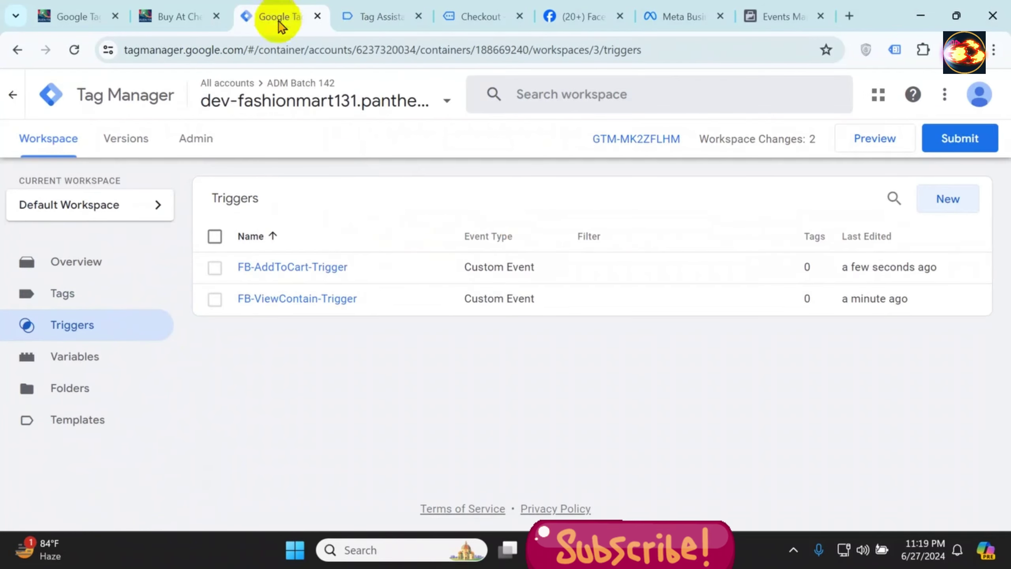
{"action": "left_click", "coordinate": [948, 199]}
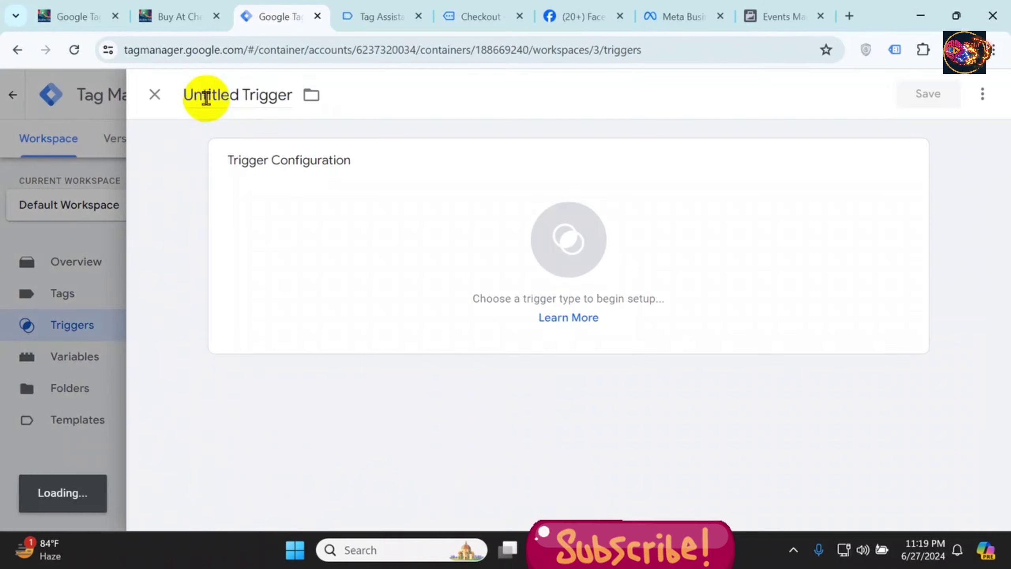
{"action": "left_click", "coordinate": [201, 91]}
{"action": "type", "text": "FB-Checkout-"}
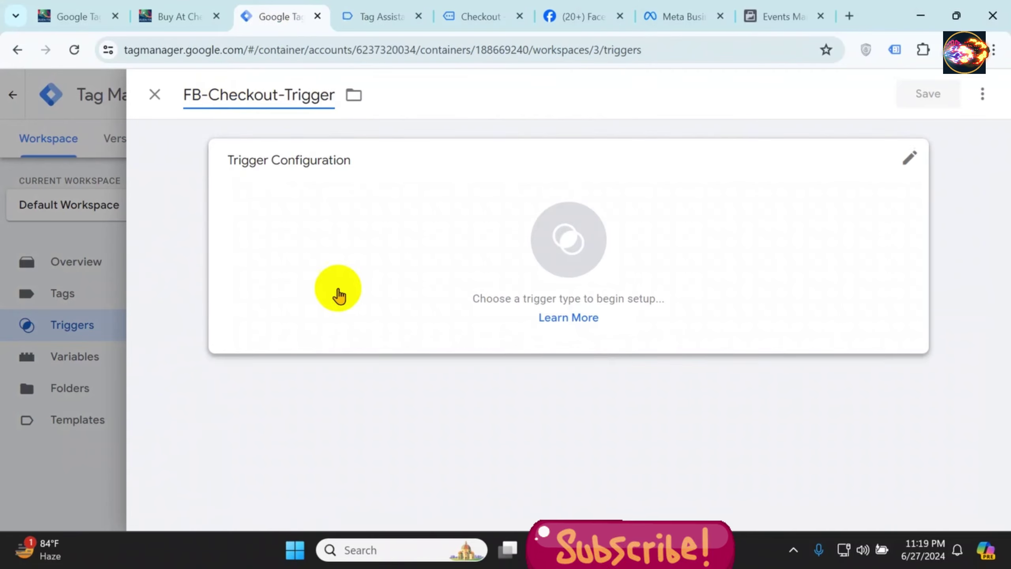
{"action": "left_click", "coordinate": [361, 259]}
{"action": "scroll", "coordinate": [713, 338], "scroll_direction": "down", "scroll_amount": 10}
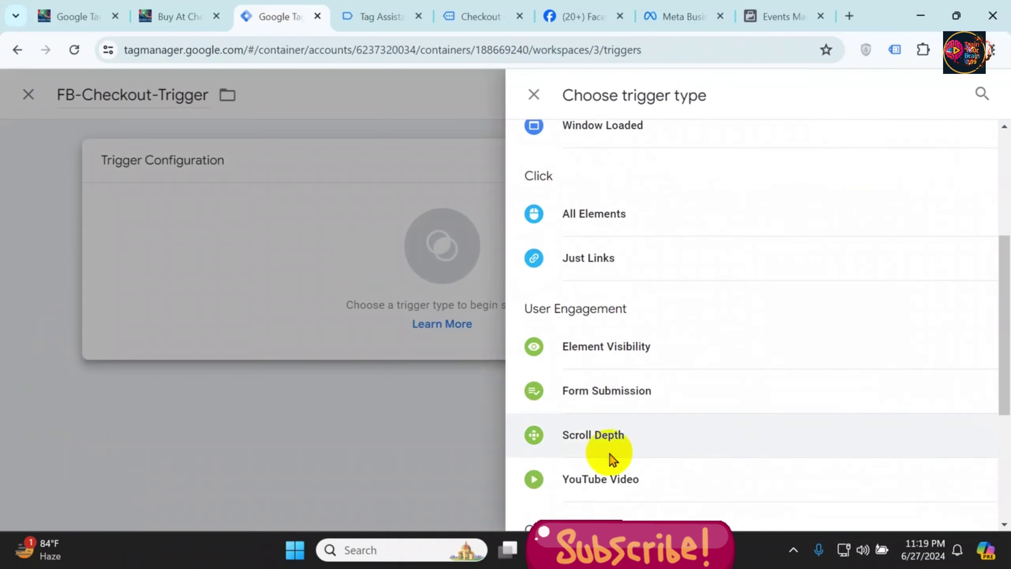
{"action": "left_click", "coordinate": [619, 330]}
Paste begin_checkout as the event name of FB-Checkout-Trigger and save the trigger
{"action": "right_click", "coordinate": [279, 331]}
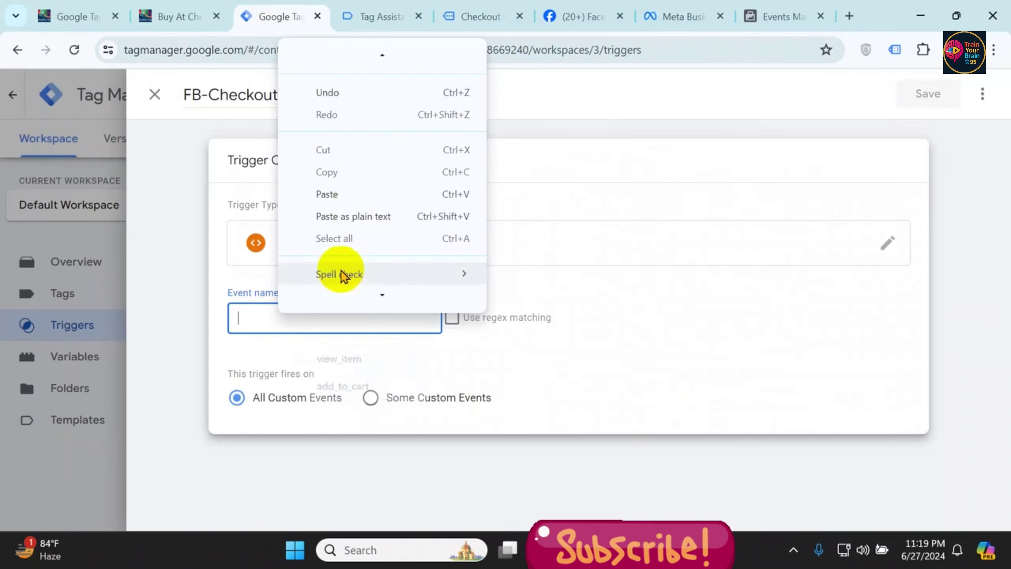
{"action": "left_click", "coordinate": [361, 194]}
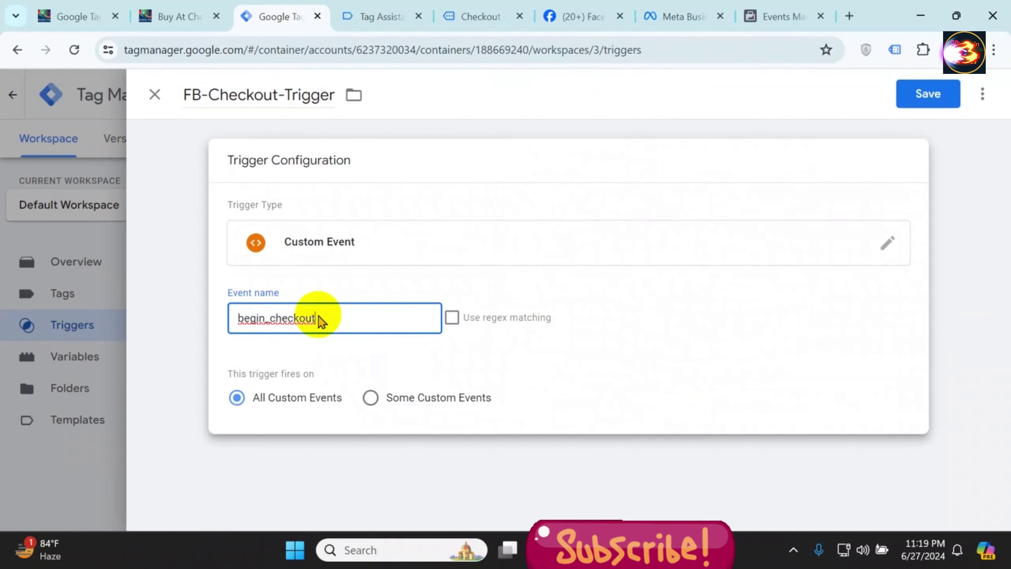
{"action": "left_click", "coordinate": [929, 93]}
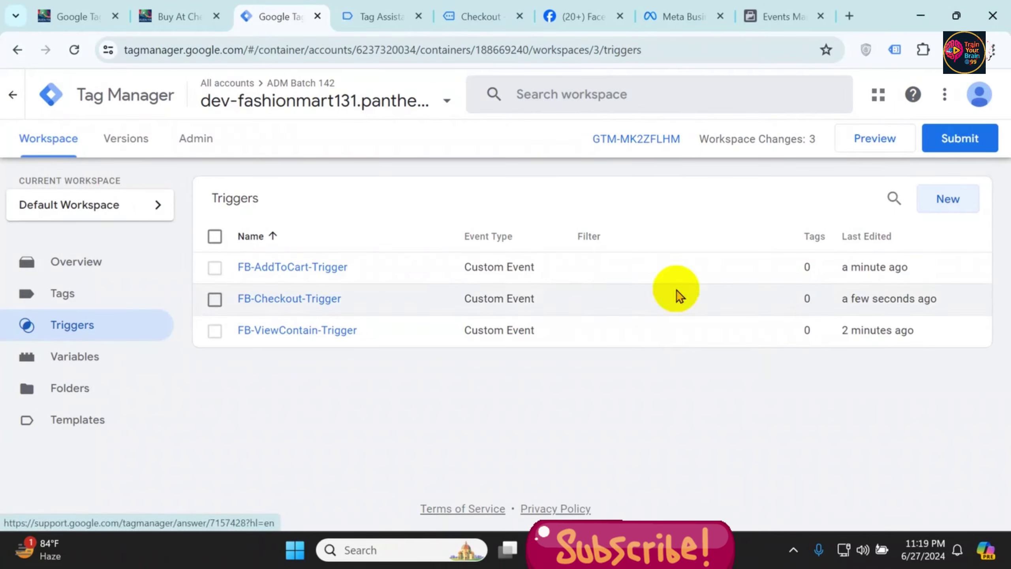
Return to the store's checkout tab, look over the prefilled billing details, and place the Black Hoodie order with cash on delivery
{"action": "left_click", "coordinate": [477, 16]}
{"action": "scroll", "coordinate": [609, 303], "scroll_direction": "down", "scroll_amount": 5}
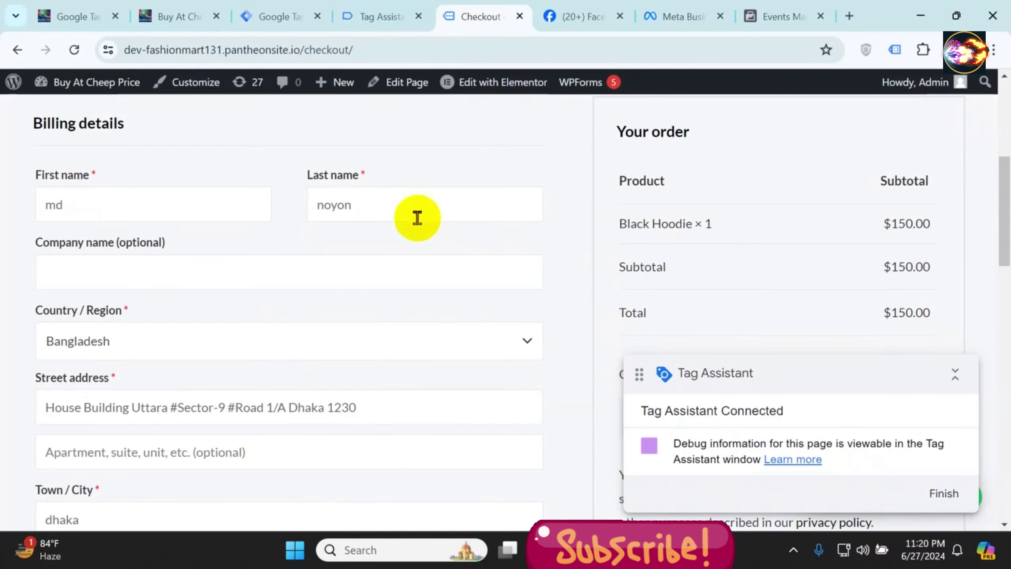
{"action": "scroll", "coordinate": [74, 259], "scroll_direction": "down", "scroll_amount": 2}
{"action": "scroll", "coordinate": [99, 253], "scroll_direction": "down", "scroll_amount": 2}
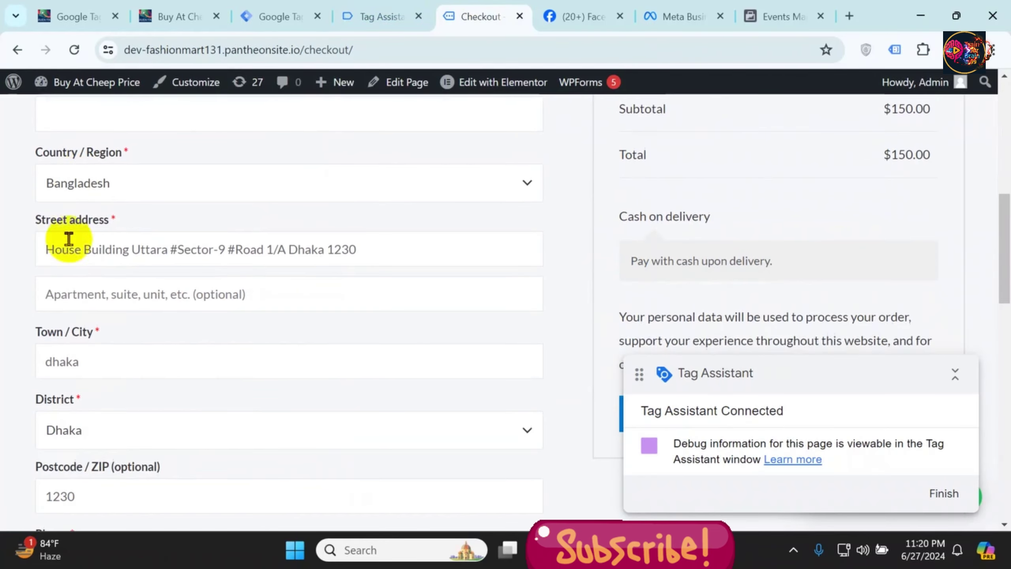
{"action": "scroll", "coordinate": [143, 253], "scroll_direction": "down", "scroll_amount": 4}
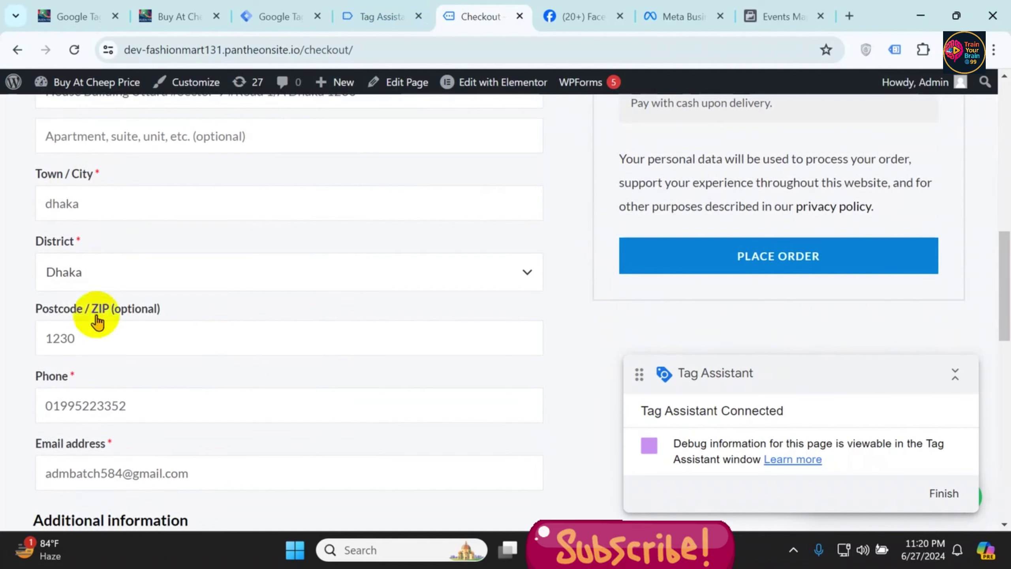
{"action": "scroll", "coordinate": [99, 239], "scroll_direction": "down", "scroll_amount": 4}
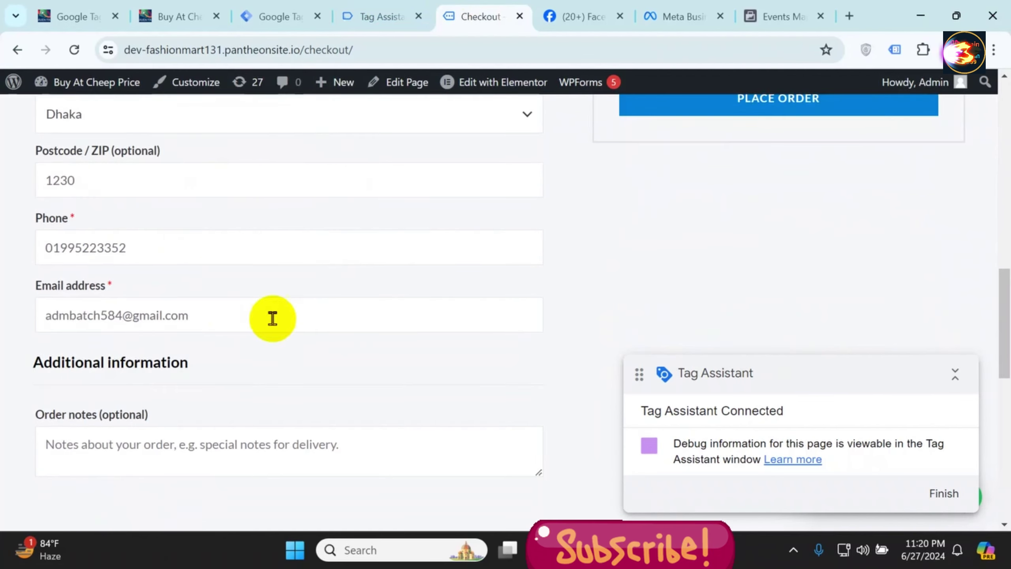
{"action": "scroll", "coordinate": [235, 300], "scroll_direction": "up", "scroll_amount": 15}
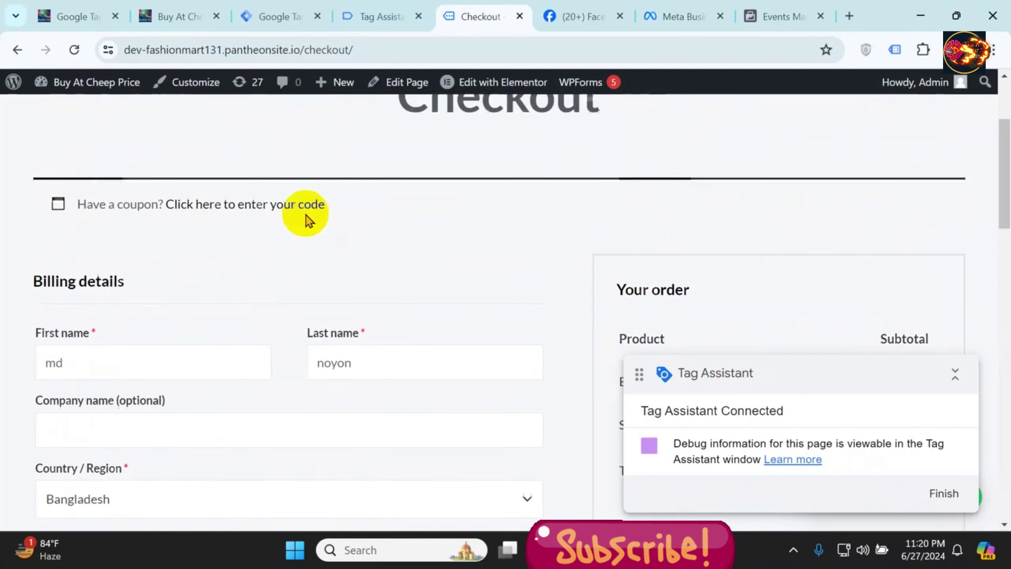
{"action": "scroll", "coordinate": [438, 271], "scroll_direction": "down", "scroll_amount": 10}
{"action": "scroll", "coordinate": [780, 283], "scroll_direction": "down", "scroll_amount": 2}
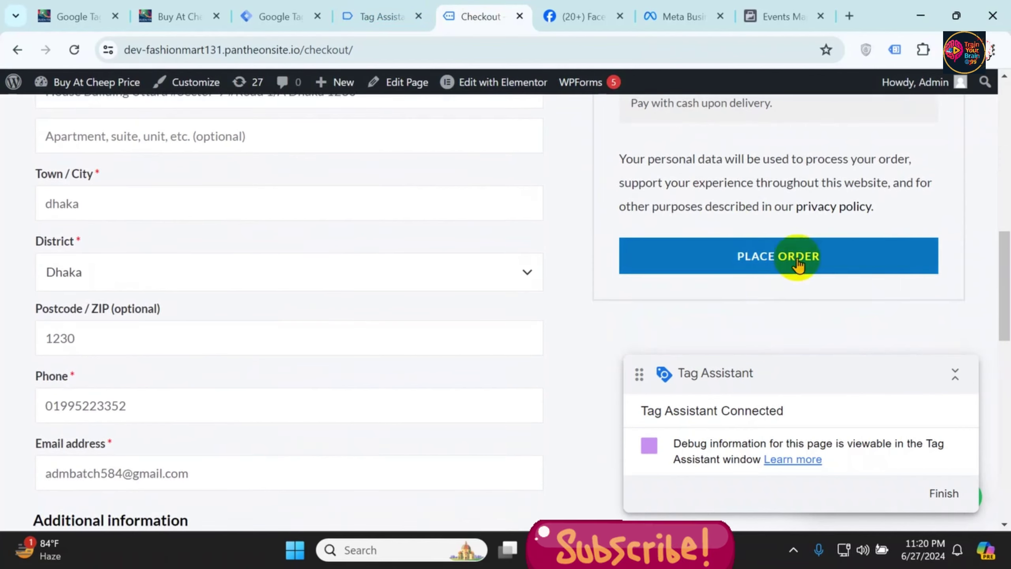
{"action": "left_click", "coordinate": [795, 259]}
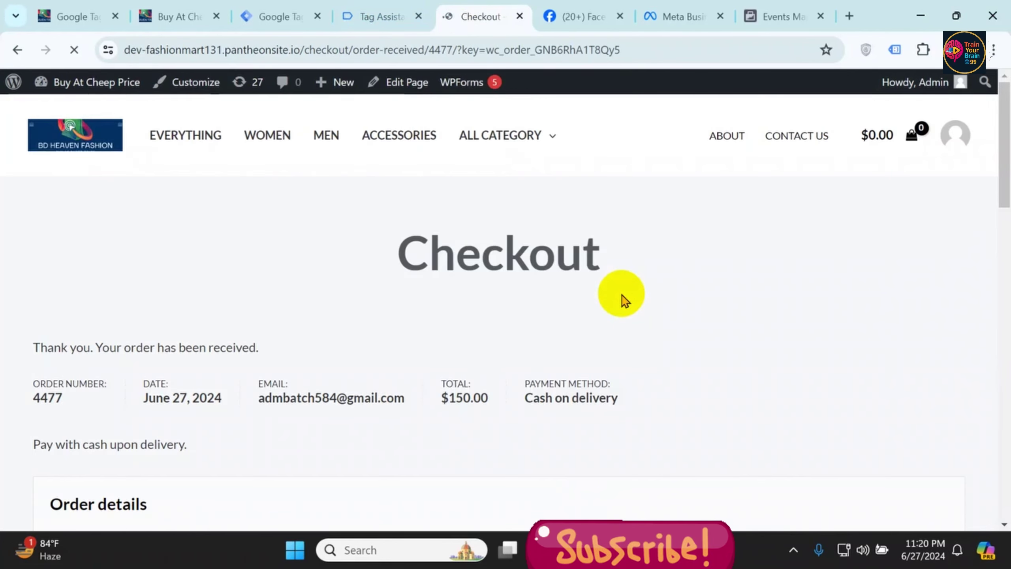
Switch to the Notepad notes and add the line Purchase > Purchase below the Initiate Checkout line
{"action": "mouse_move", "coordinate": [370, 8]}
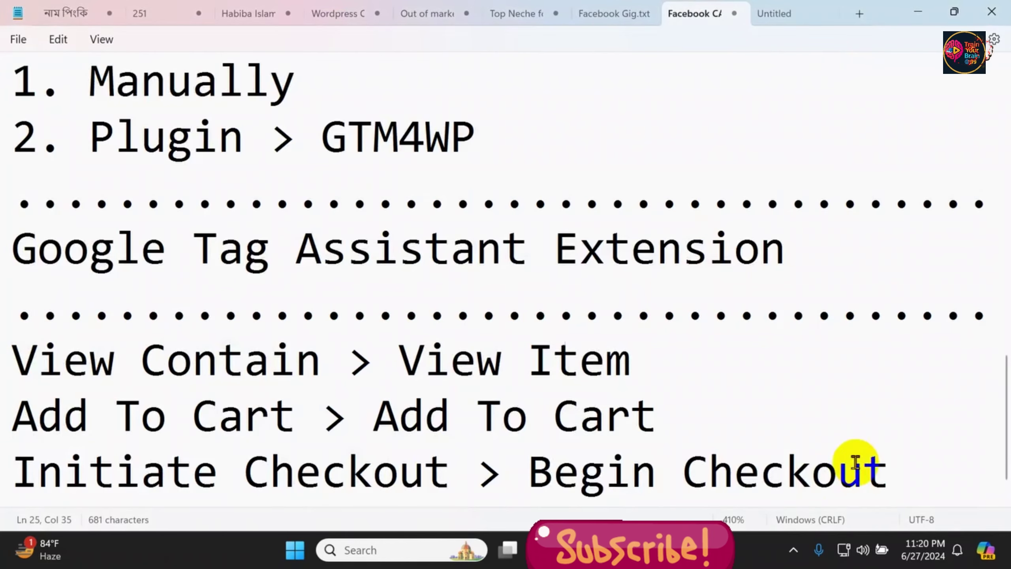
{"action": "key", "text": "Return"}
{"action": "type", "text": "Purchase > Purchase"}
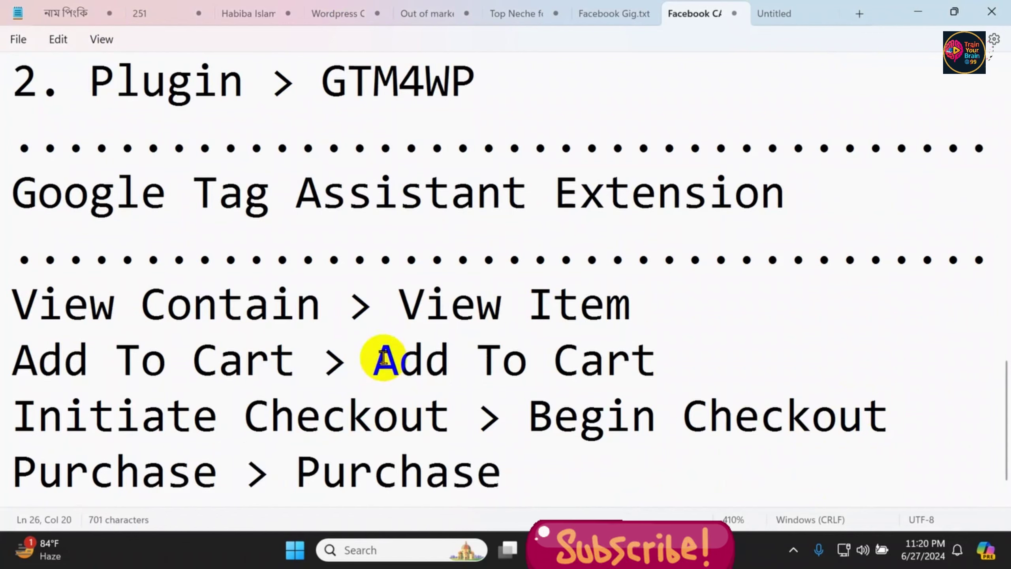
{"action": "left_click_drag", "start_coordinate": [503, 416], "coordinate": [7, 416]}
{"action": "left_click_drag", "start_coordinate": [373, 305], "coordinate": [649, 305]}
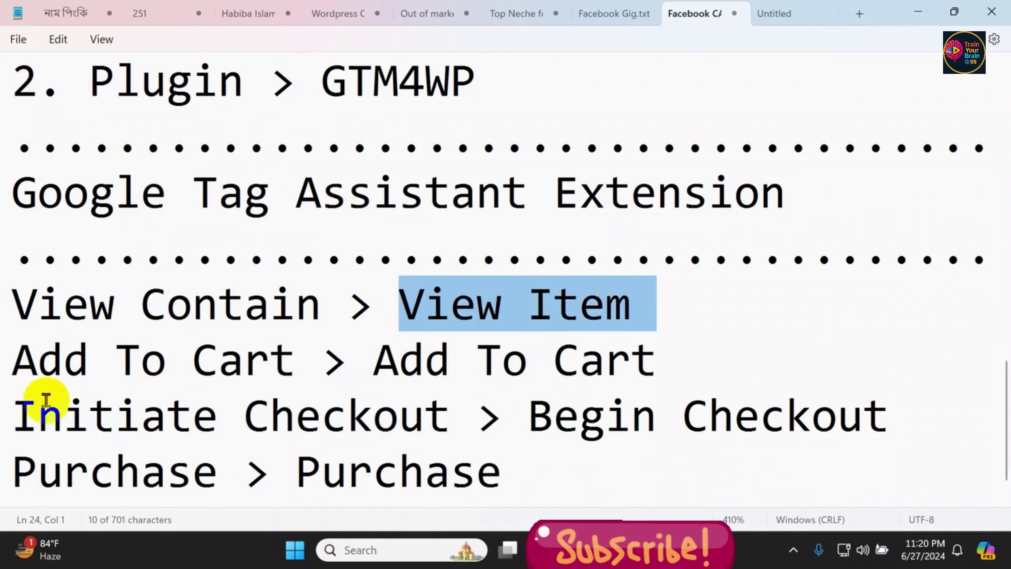
{"action": "left_click_drag", "start_coordinate": [16, 415], "coordinate": [901, 414]}
{"action": "left_click_drag", "start_coordinate": [663, 362], "coordinate": [12, 362]}
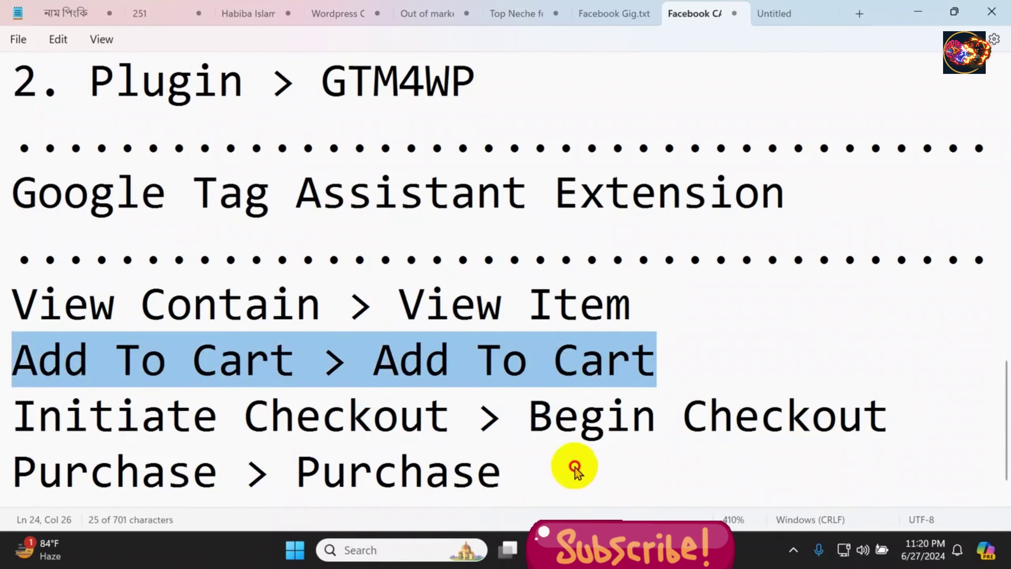
{"action": "left_click_drag", "start_coordinate": [571, 468], "coordinate": [2, 484]}
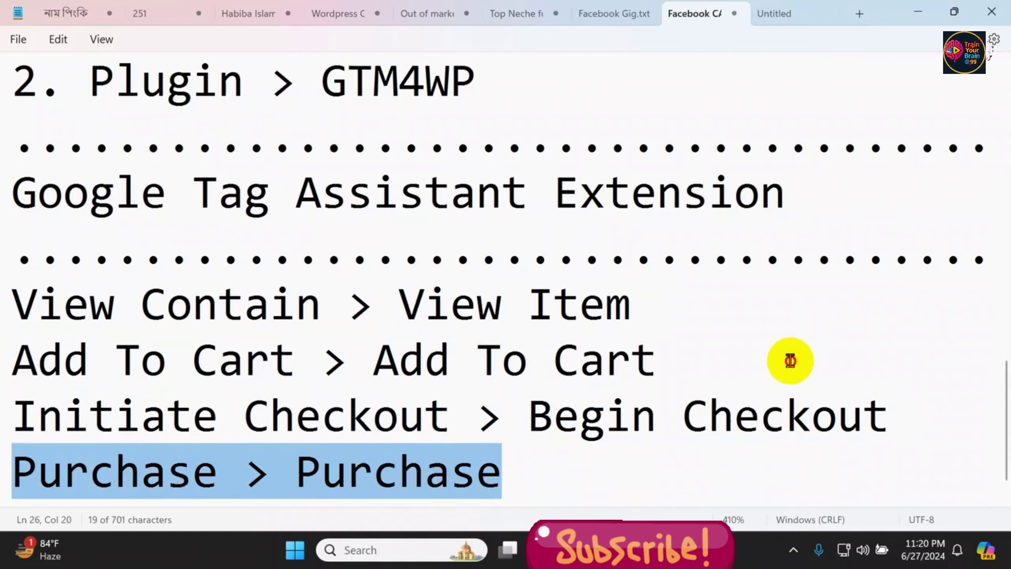
{"action": "left_click", "coordinate": [791, 361]}
Switch back to the browser, open the purchase event in Tag Assistant, and copy the event name from its dataLayer.push call
{"action": "mouse_move", "coordinate": [711, 549]}
{"action": "left_click", "coordinate": [714, 510]}
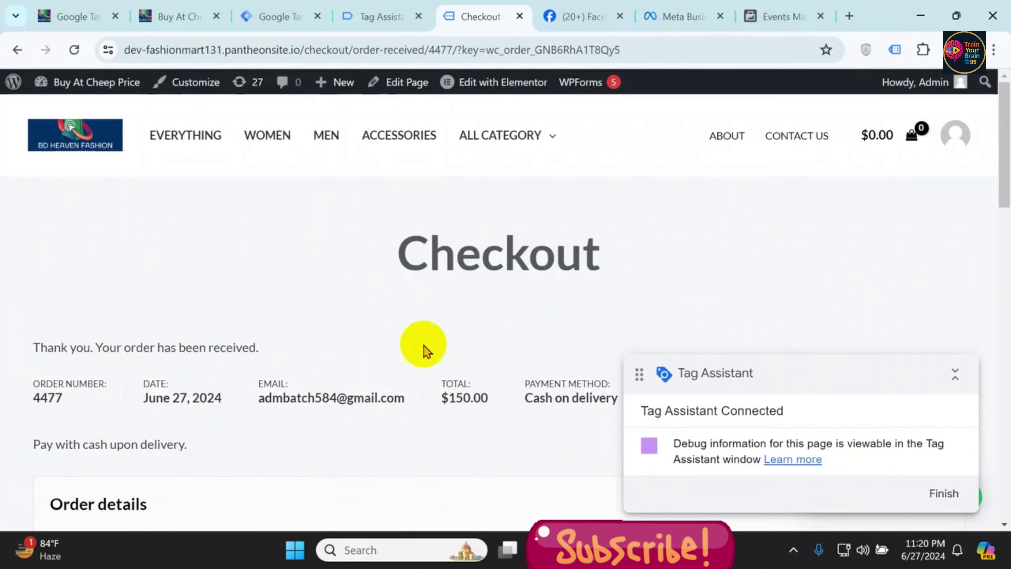
{"action": "left_click", "coordinate": [390, 16]}
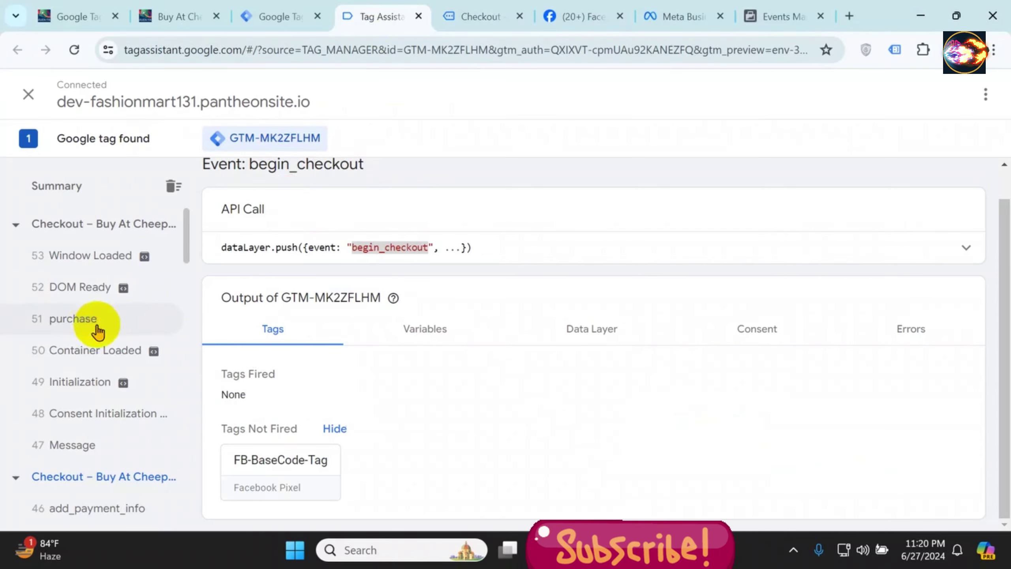
{"action": "left_click", "coordinate": [86, 320]}
{"action": "double_click", "coordinate": [370, 247]}
{"action": "right_click", "coordinate": [371, 247]}
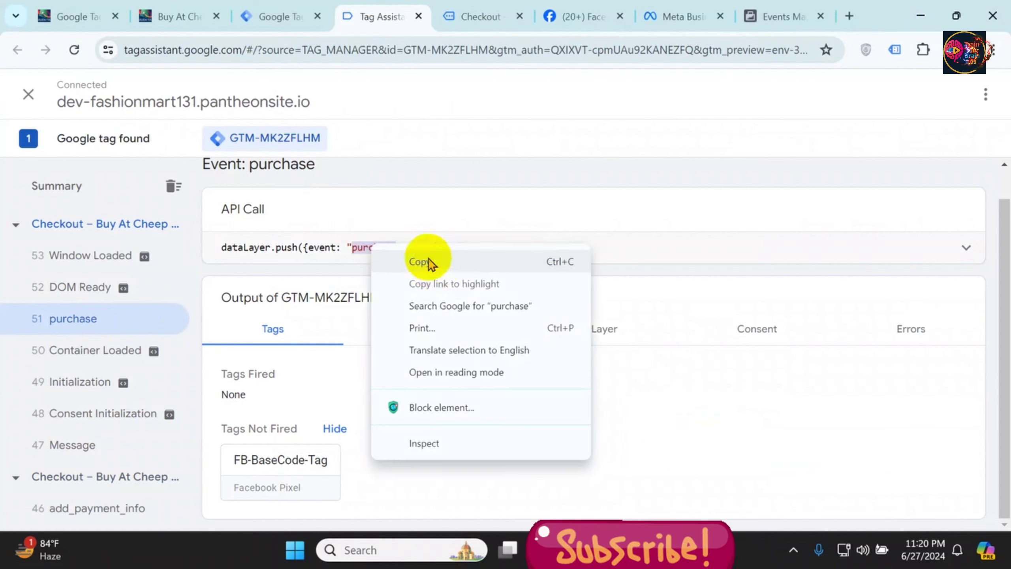
{"action": "left_click", "coordinate": [422, 261]}
Return to the Tag Manager triggers list and create a new trigger named FB-Purchase-Trigger
{"action": "left_click", "coordinate": [268, 17]}
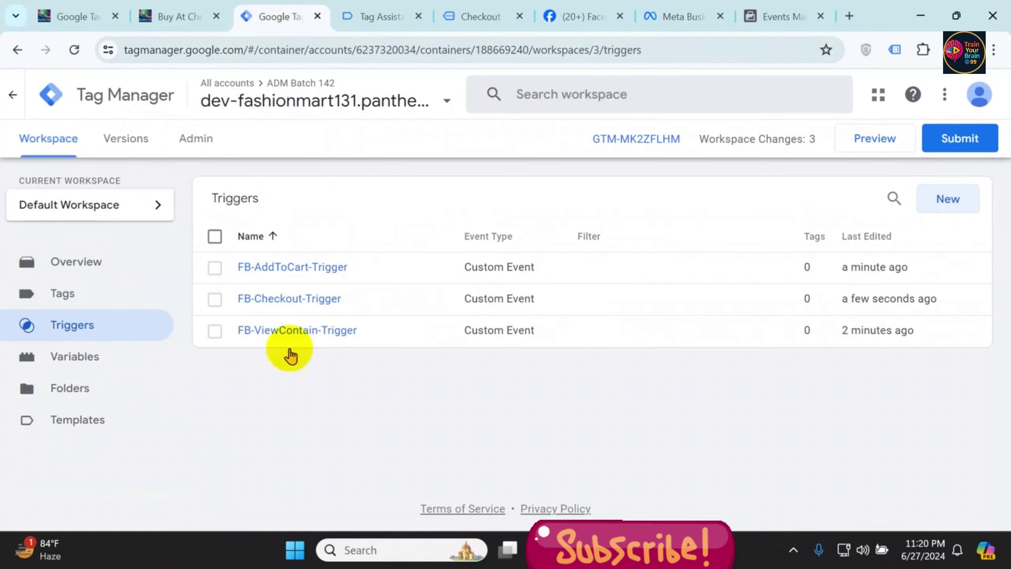
{"action": "left_click", "coordinate": [966, 207]}
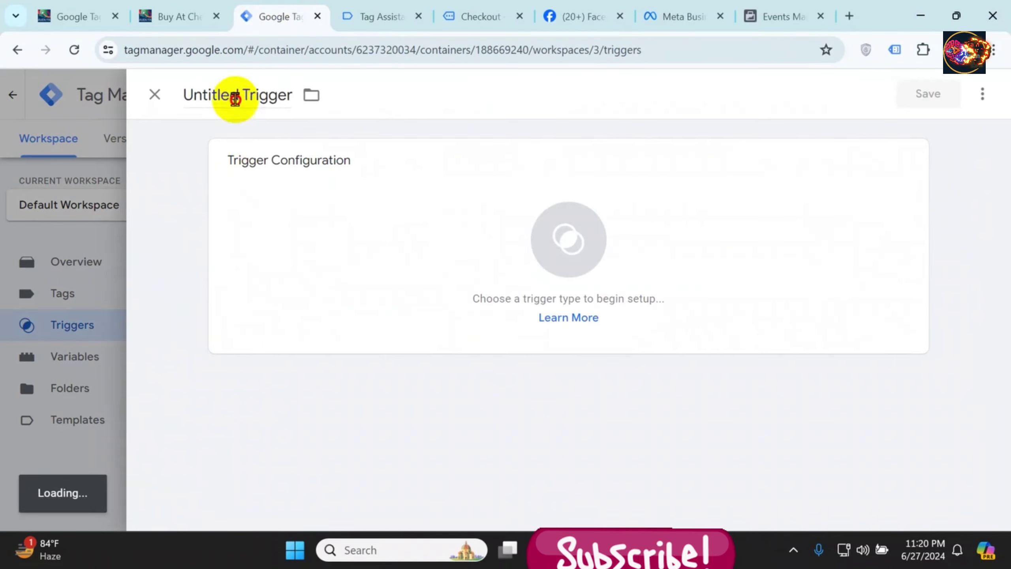
{"action": "left_click", "coordinate": [237, 95]}
{"action": "type", "text": "FB-"}
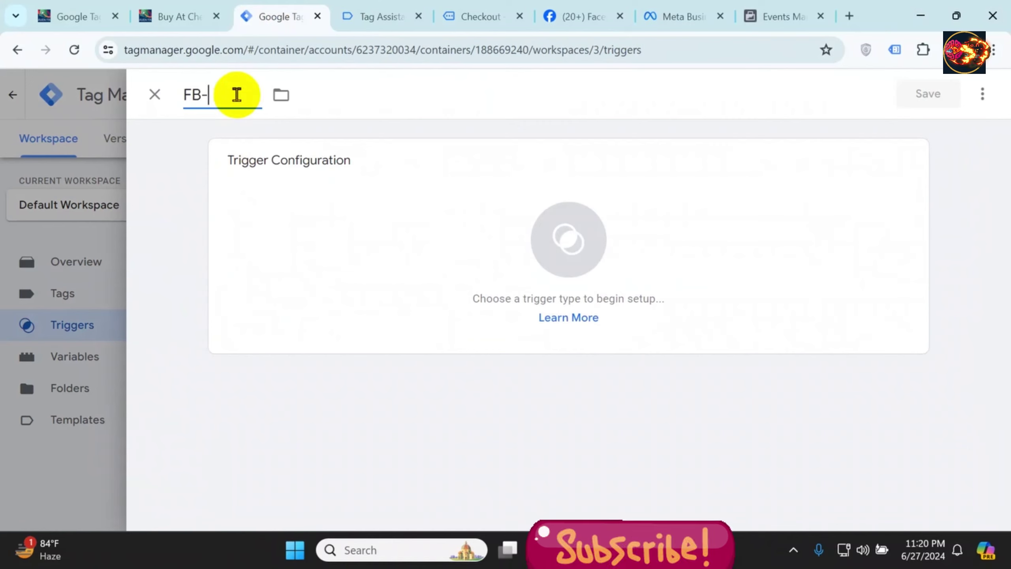
{"action": "type", "text": "Purchas"}
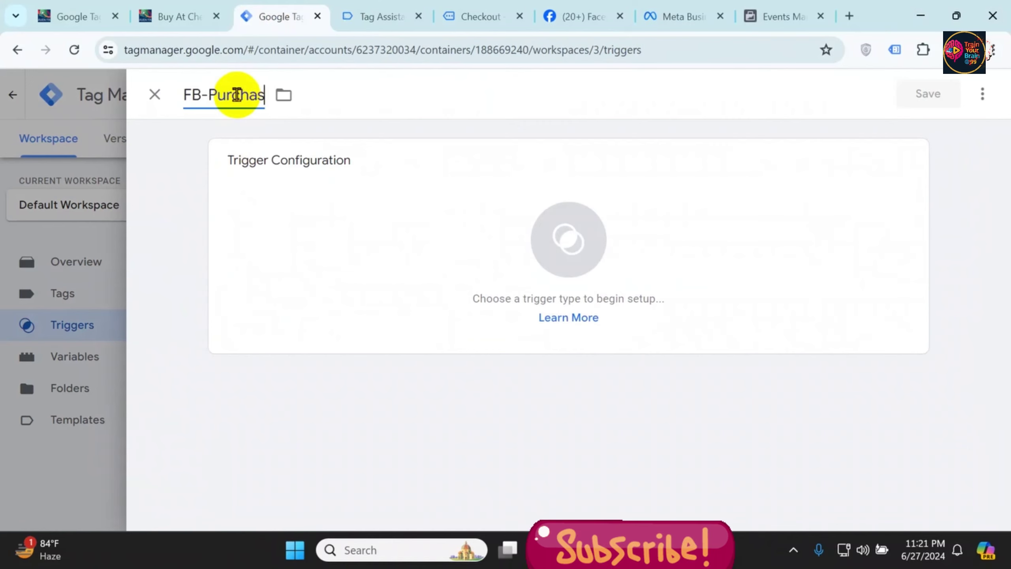
{"action": "type", "text": "e-Trigger"}
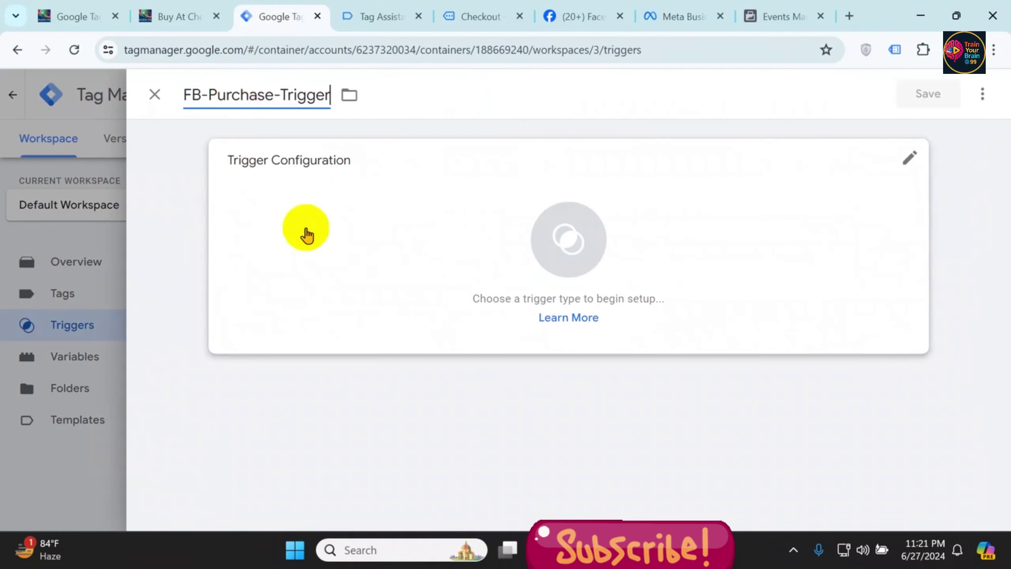
Make FB-Purchase-Trigger a Custom Event trigger with the copied event name purchase, firing on all custom events, and save it
{"action": "left_click", "coordinate": [370, 244]}
{"action": "scroll", "coordinate": [729, 312], "scroll_direction": "down", "scroll_amount": 8}
{"action": "left_click", "coordinate": [634, 341]}
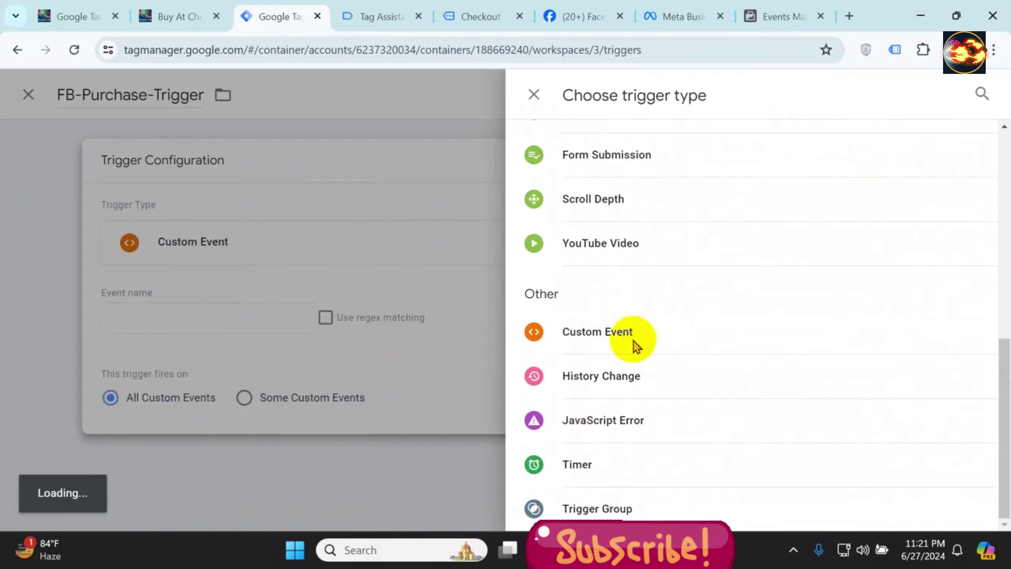
{"action": "right_click", "coordinate": [354, 324]}
{"action": "left_click", "coordinate": [417, 181]}
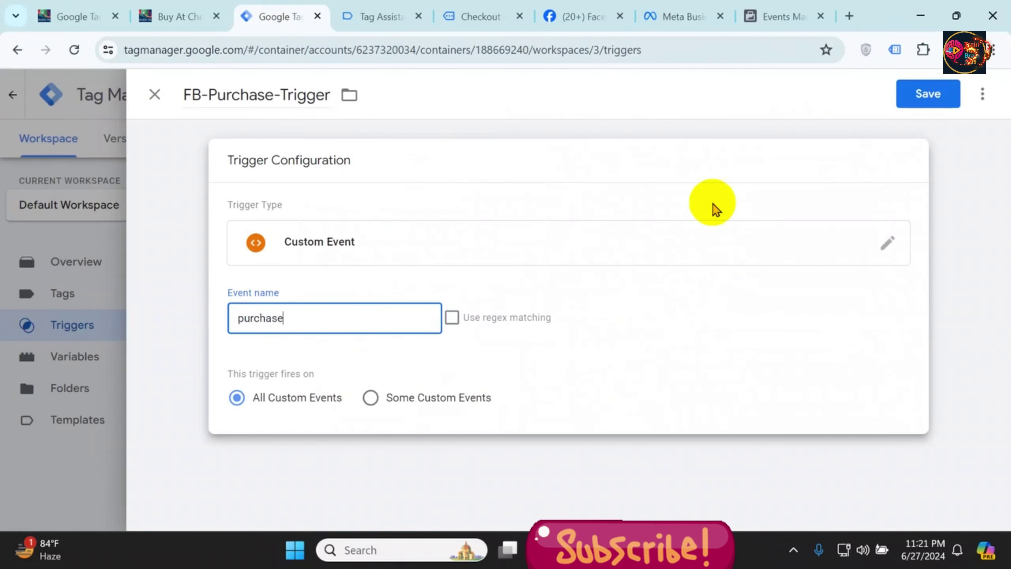
{"action": "left_click", "coordinate": [927, 94]}
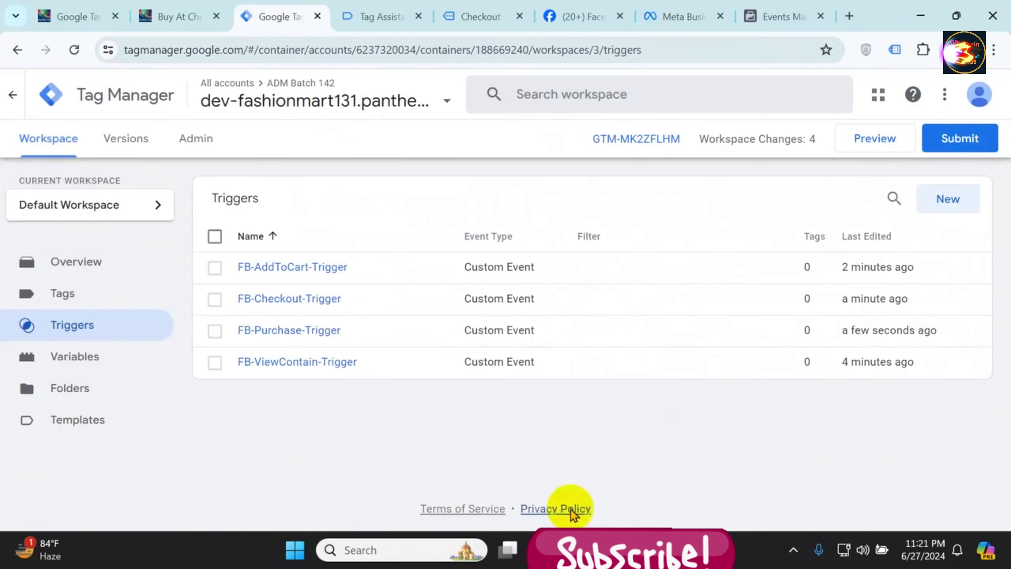
Switch to the Notepad notes and add the line Page View > Base Code above the View Contain line
{"action": "left_click", "coordinate": [576, 550]}
{"action": "scroll", "coordinate": [592, 376], "scroll_direction": "down", "scroll_amount": 1}
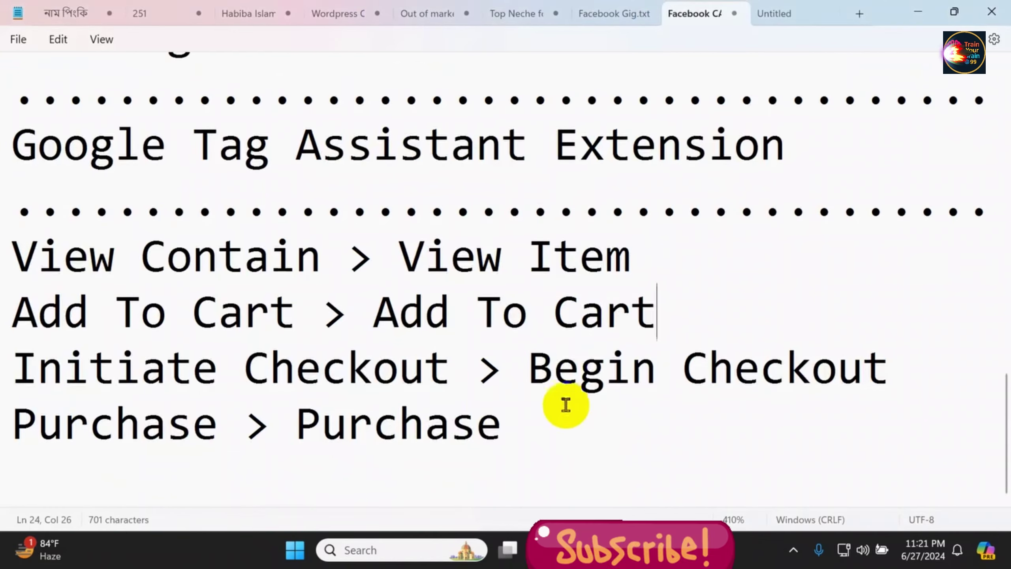
{"action": "left_click_drag", "start_coordinate": [523, 434], "coordinate": [2, 271]}
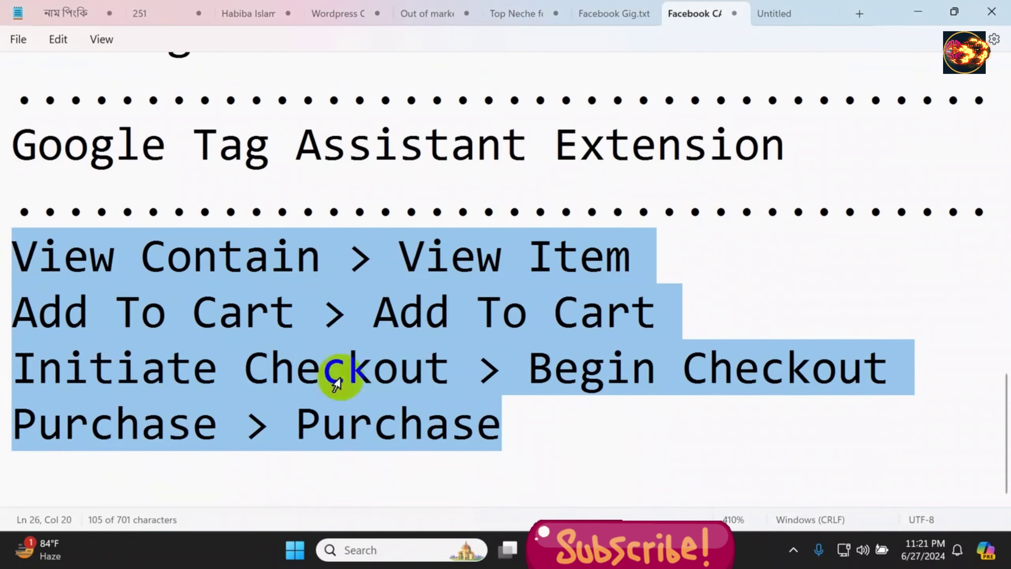
{"action": "triple_click", "coordinate": [9, 261]}
{"action": "left_click", "coordinate": [19, 258]}
{"action": "key", "text": "Return"}
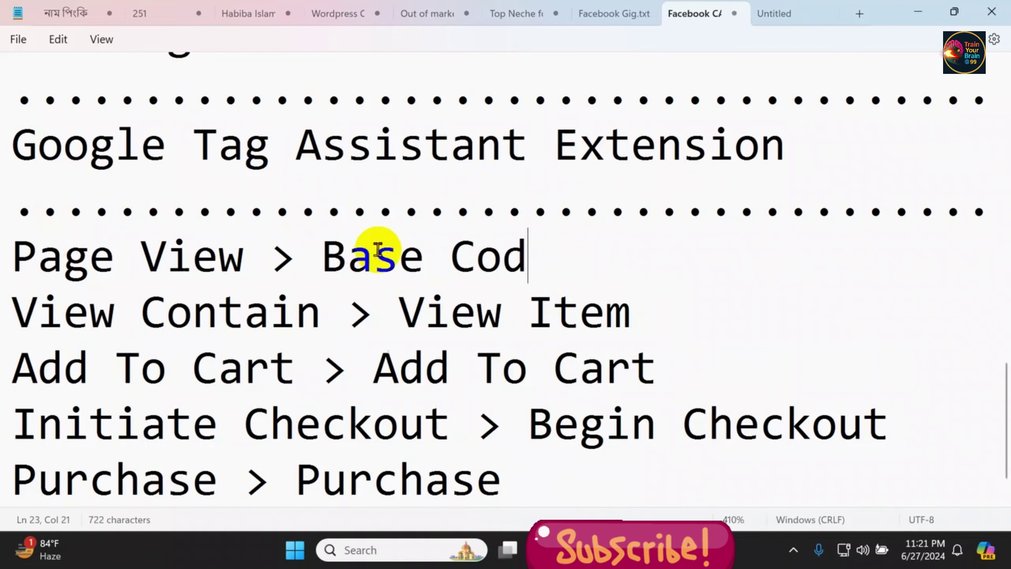
{"action": "type", "text": "e"}
Review the event mapping lines in the notes one by one, from View Contain down to Purchase
{"action": "scroll", "coordinate": [430, 289], "scroll_direction": "down", "scroll_amount": 1}
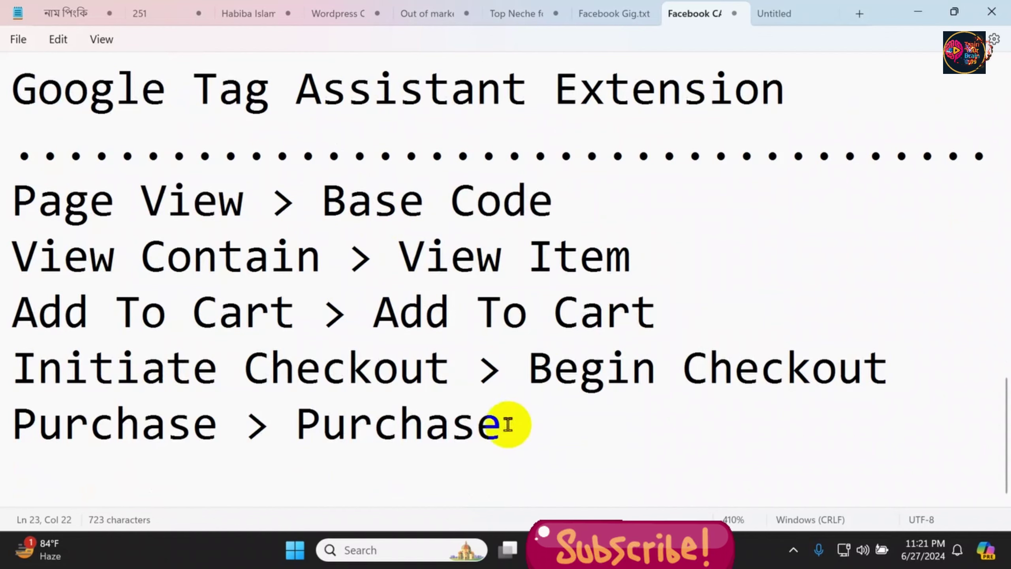
{"action": "left_click_drag", "start_coordinate": [510, 420], "coordinate": [403, 251]}
{"action": "left_click", "coordinate": [87, 271]}
{"action": "left_click_drag", "start_coordinate": [28, 307], "coordinate": [295, 313]}
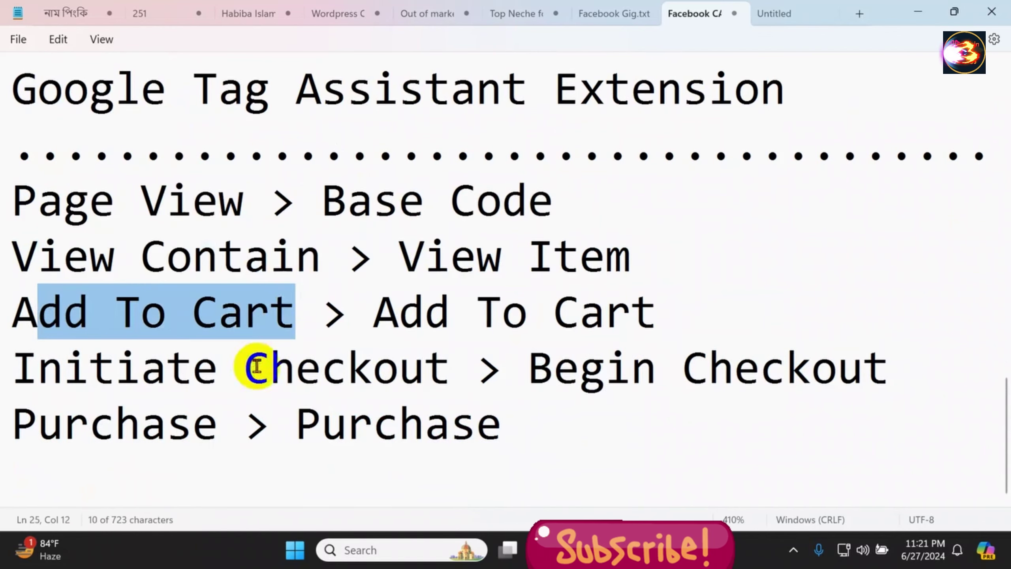
{"action": "left_click_drag", "start_coordinate": [256, 369], "coordinate": [502, 366]}
{"action": "triple_click", "coordinate": [98, 434]}
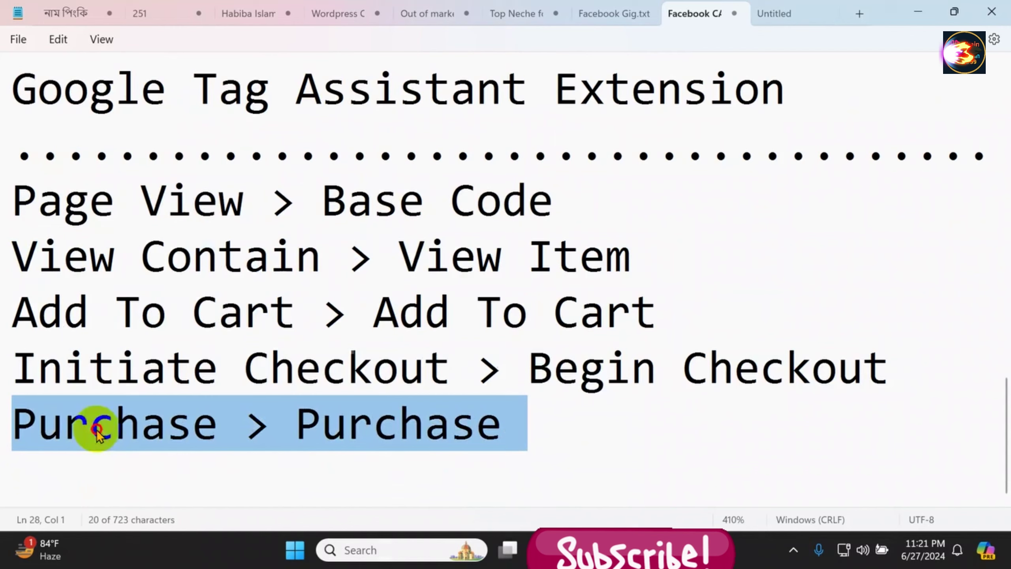
{"action": "left_click", "coordinate": [257, 430]}
{"action": "left_click_drag", "start_coordinate": [520, 429], "coordinate": [9, 266]}
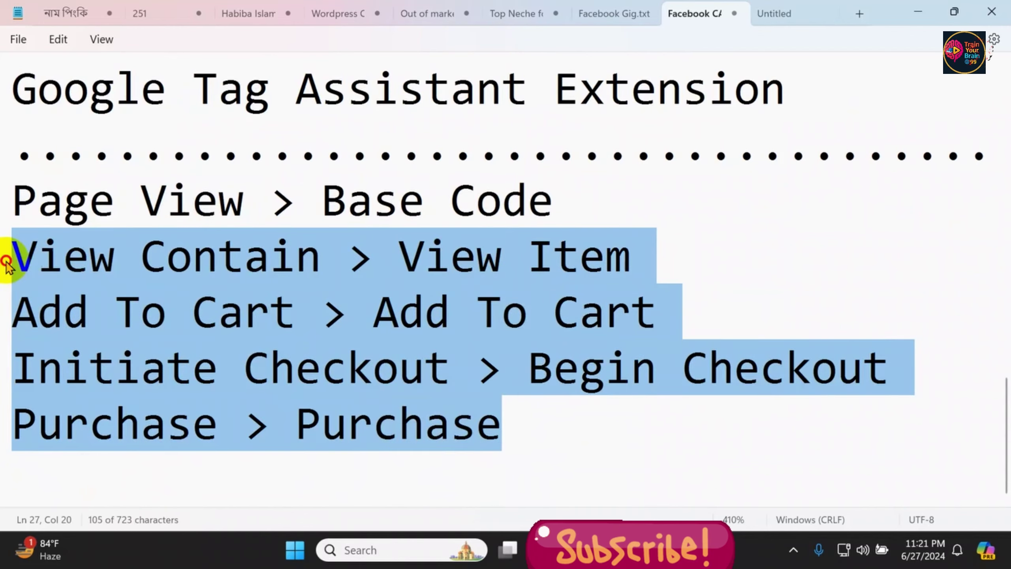
{"action": "left_click", "coordinate": [591, 433]}
Switch back to Tag Manager in the browser and create a new tag named FB-ViewConatin-Tag
{"action": "key", "text": "alt+Tab"}
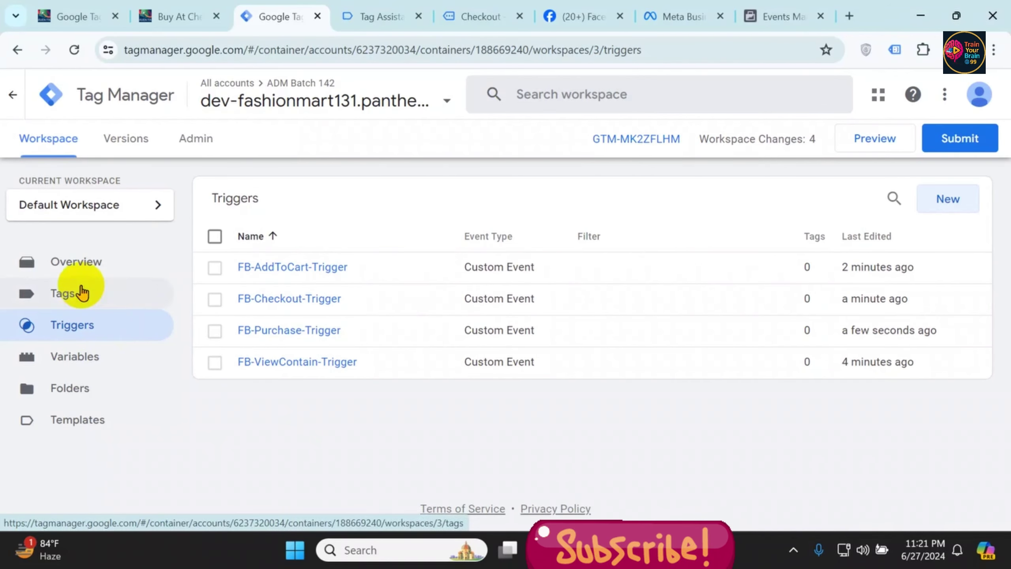
{"action": "left_click", "coordinate": [98, 298]}
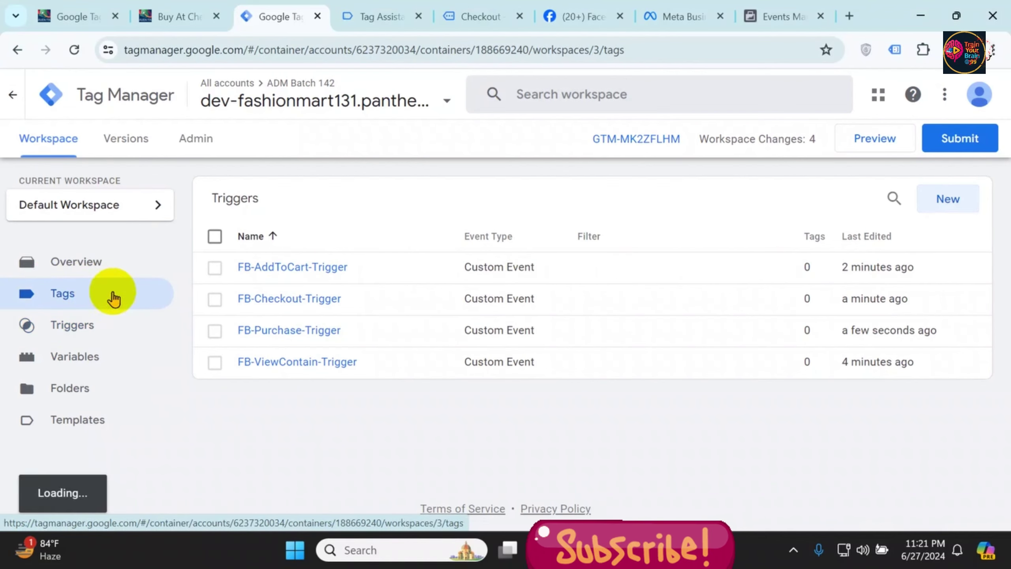
{"action": "left_click", "coordinate": [944, 201]}
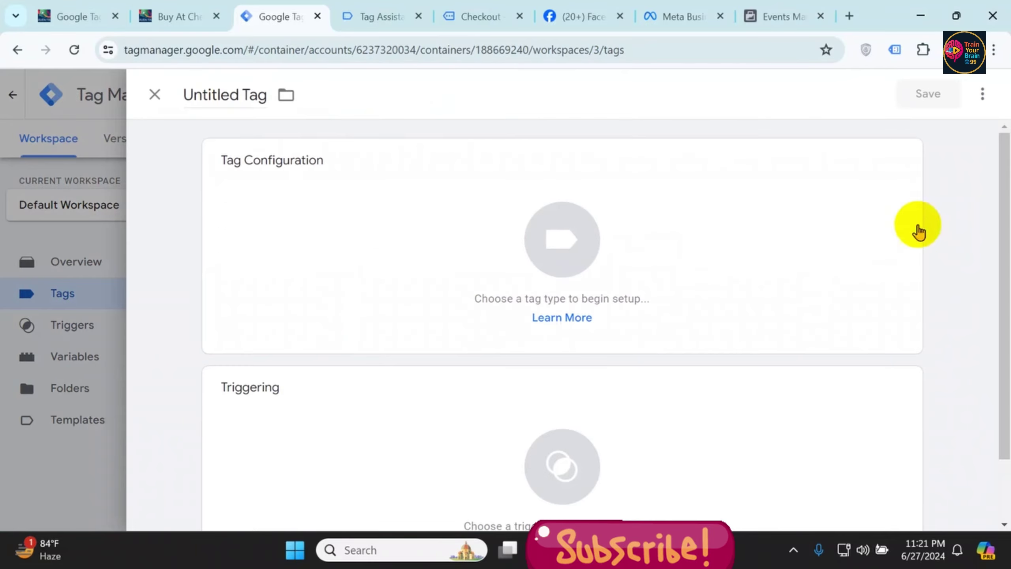
{"action": "left_click", "coordinate": [226, 94]}
{"action": "type", "text": "FB-ViewConatin-"}
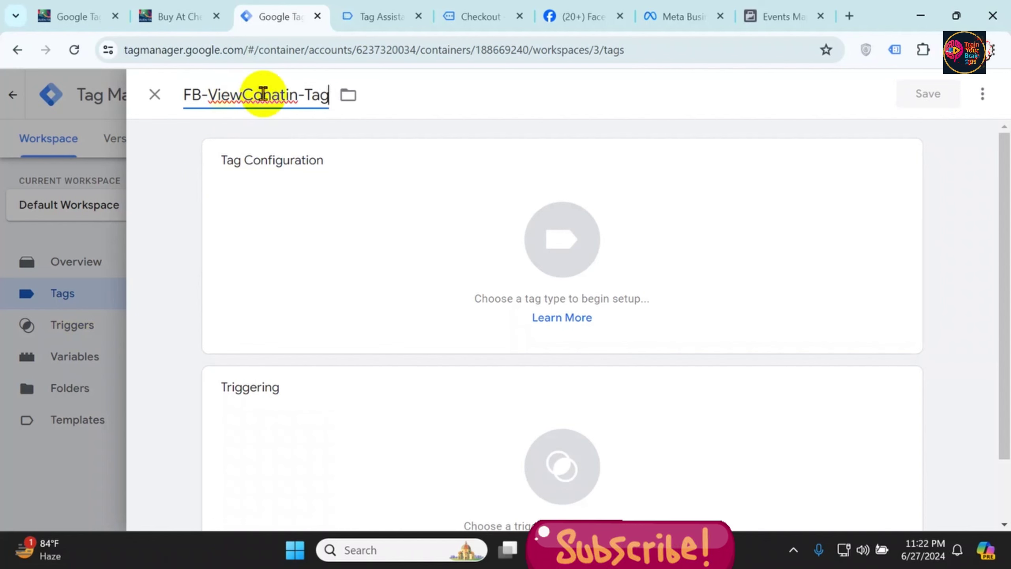
Choose Facebook Pixel as the type of FB-ViewConatin-Tag and use the FB-Pixel-ID variable as its pixel ID
{"action": "left_click", "coordinate": [391, 252]}
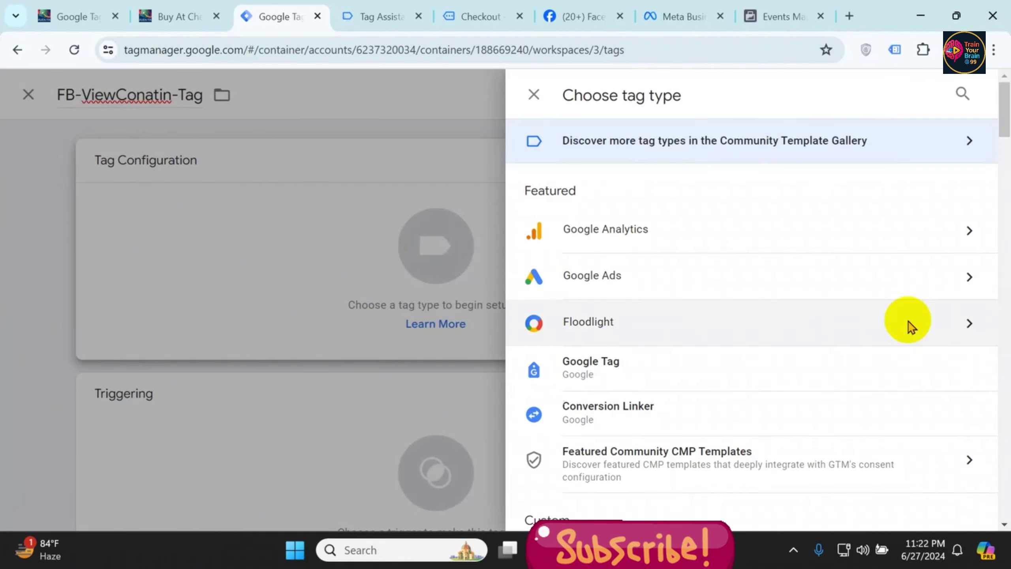
{"action": "type", "text": "faceb"}
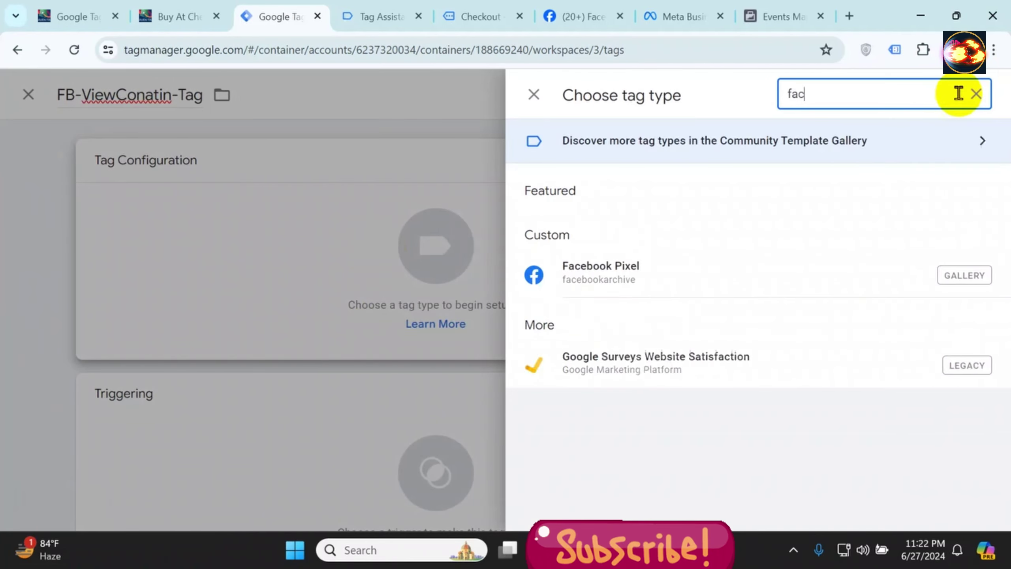
{"action": "left_click", "coordinate": [634, 275]}
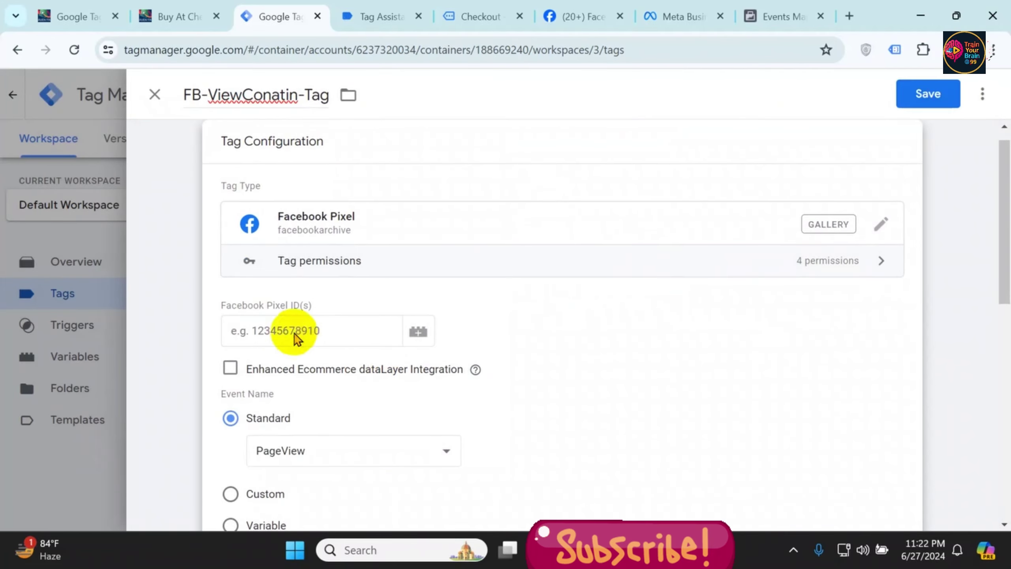
{"action": "left_click", "coordinate": [418, 332]}
{"action": "left_click", "coordinate": [294, 199]}
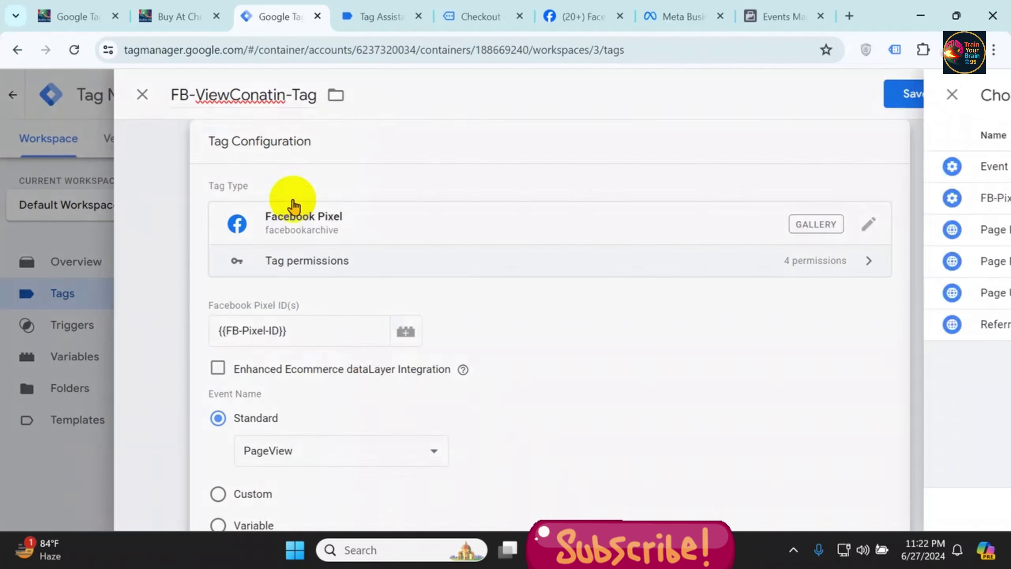
Set the standard event name of FB-ViewConatin-Tag to ViewContent
{"action": "scroll", "coordinate": [546, 282], "scroll_direction": "down", "scroll_amount": 4}
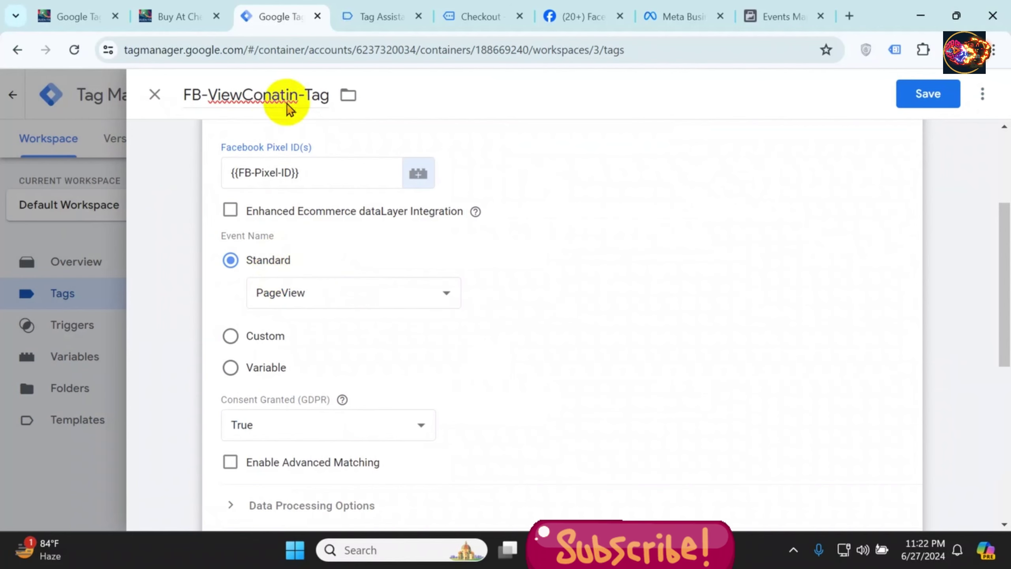
{"action": "left_click", "coordinate": [384, 292]}
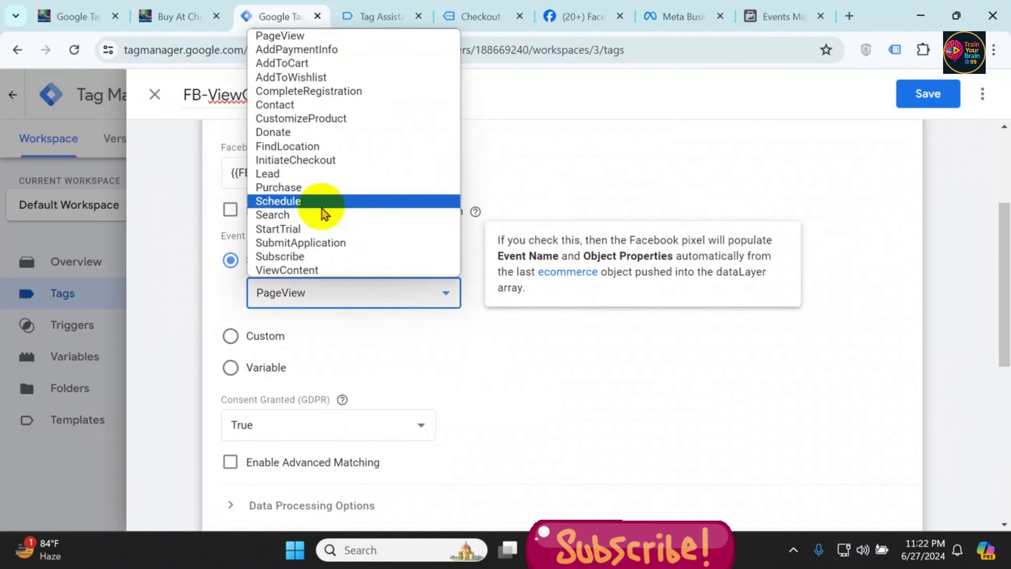
{"action": "left_click", "coordinate": [315, 270]}
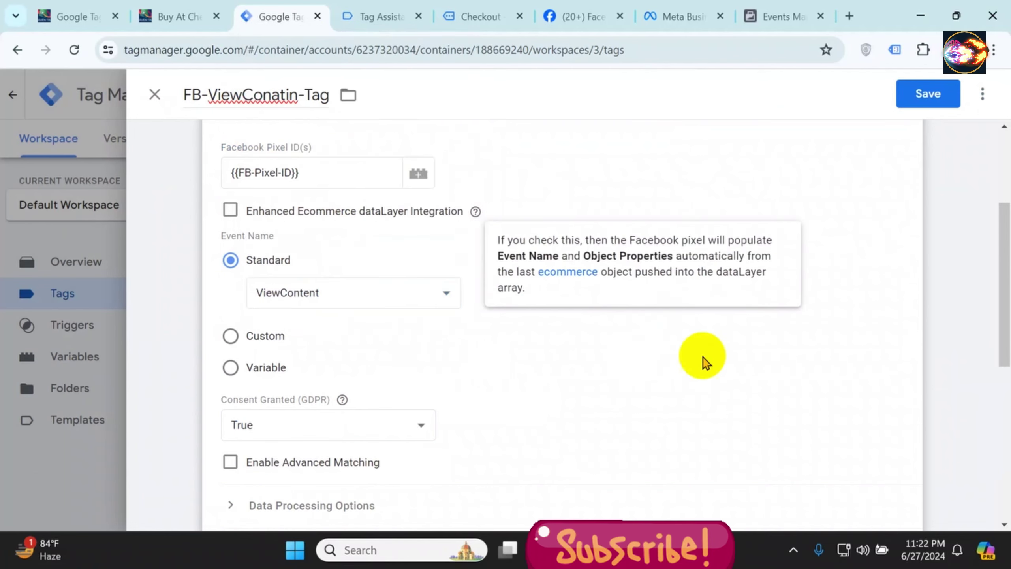
Assign FB-ViewContain-Trigger as the firing trigger of FB-ViewConatin-Tag and save the tag
{"action": "scroll", "coordinate": [828, 396], "scroll_direction": "down", "scroll_amount": 8}
{"action": "left_click", "coordinate": [459, 417]}
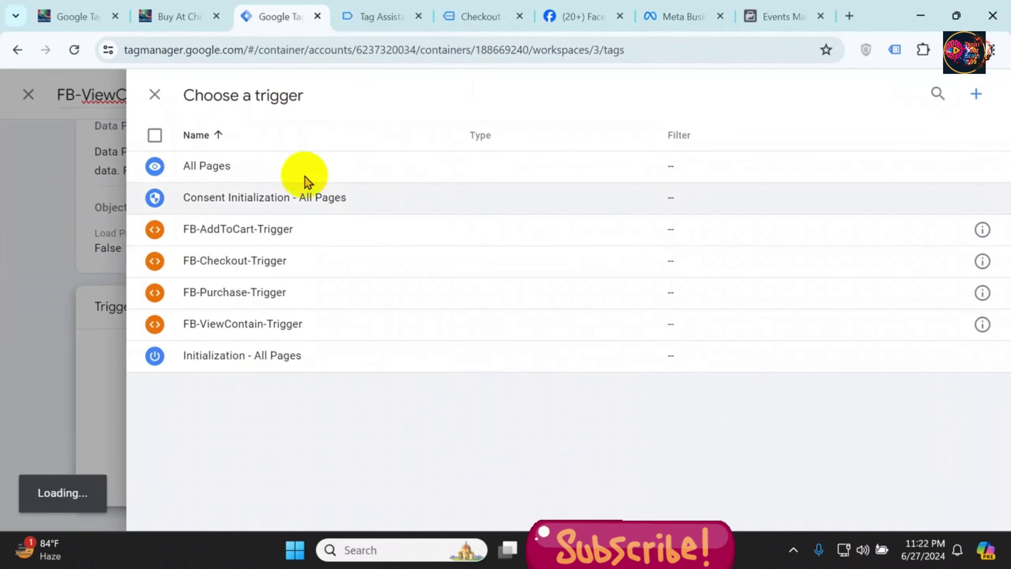
{"action": "left_click", "coordinate": [318, 329]}
{"action": "left_click", "coordinate": [933, 94]}
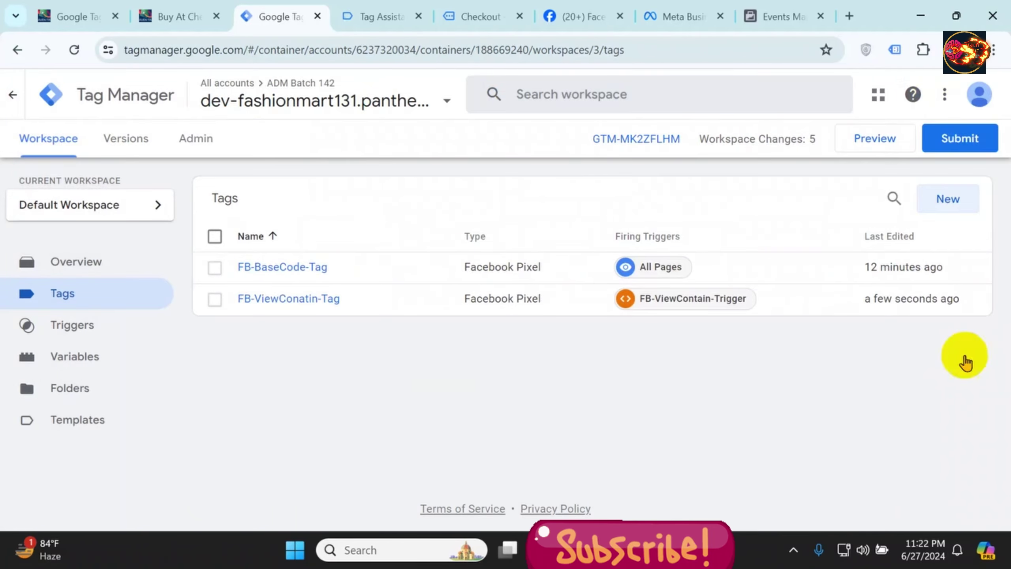
Create another new tag and name it FB-AddToCart-Tag
{"action": "left_click", "coordinate": [929, 197]}
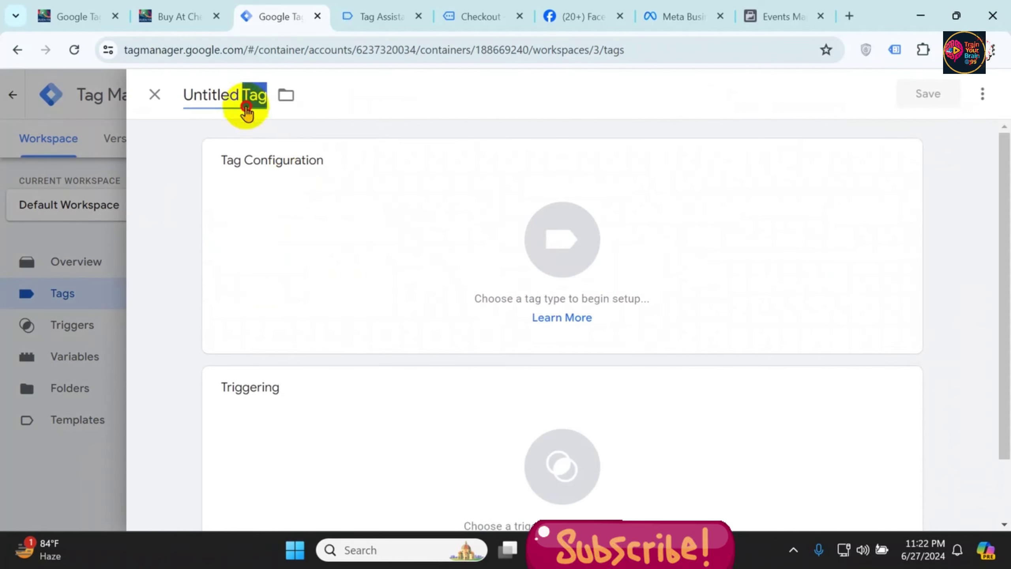
{"action": "left_click", "coordinate": [272, 108]}
{"action": "type", "text": "FB-AddToCart-T"}
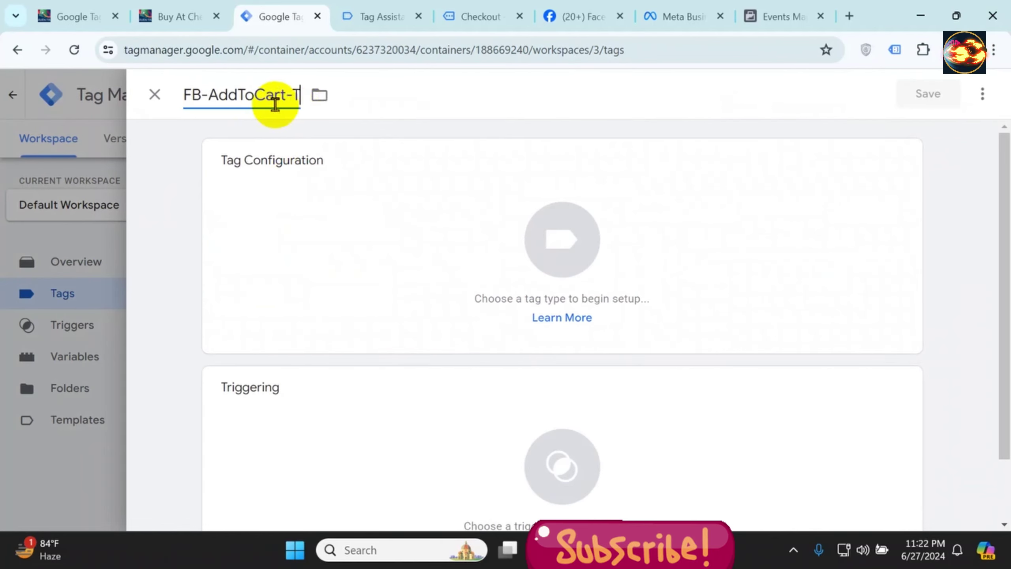
{"action": "type", "text": "ag"}
Choose Facebook Pixel as the type of FB-AddToCart-Tag and use the FB-Pixel-ID variable as its pixel ID
{"action": "left_click", "coordinate": [321, 205]}
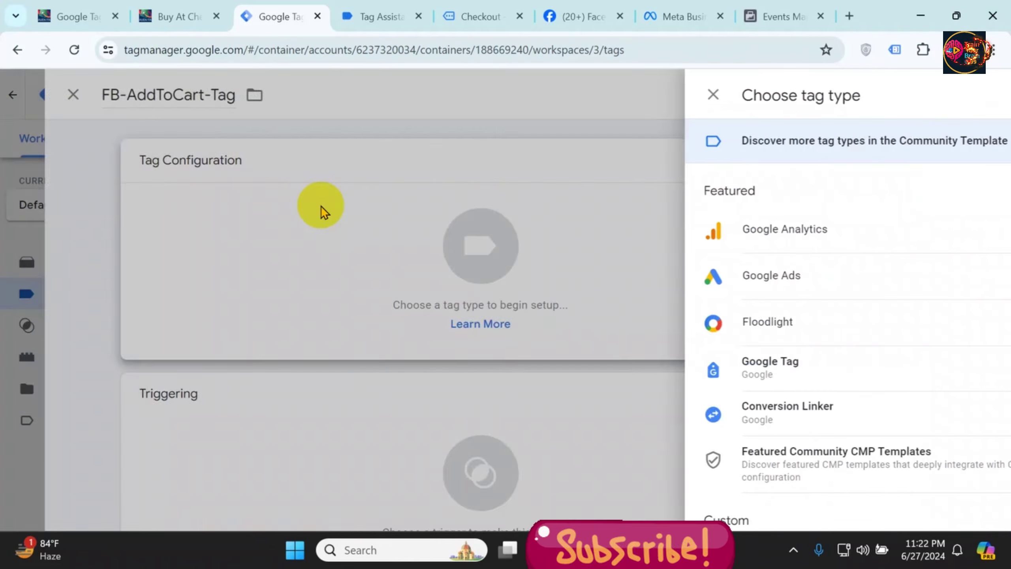
{"action": "left_click", "coordinate": [960, 94]}
{"action": "type", "text": "face"}
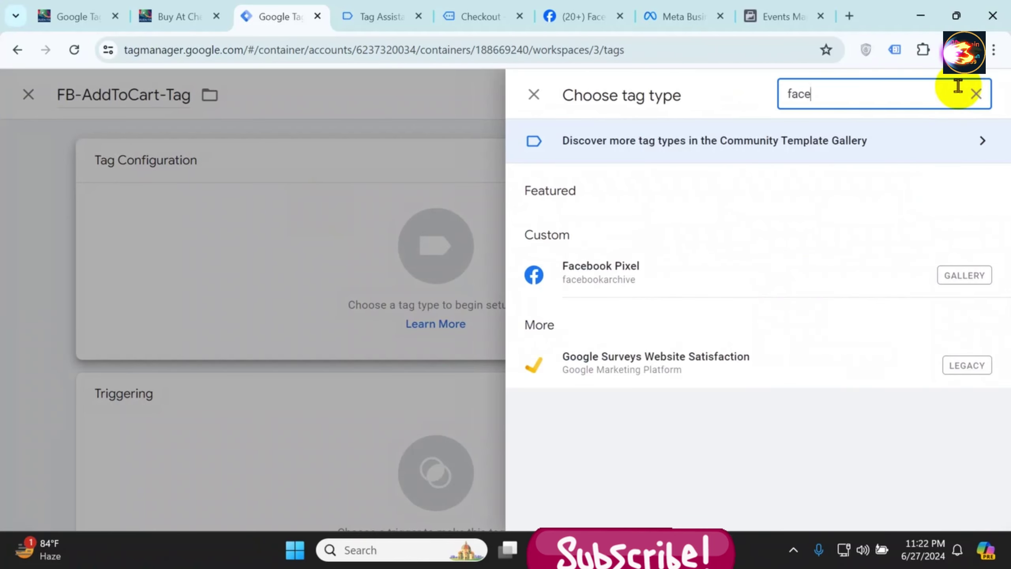
{"action": "left_click", "coordinate": [670, 286]}
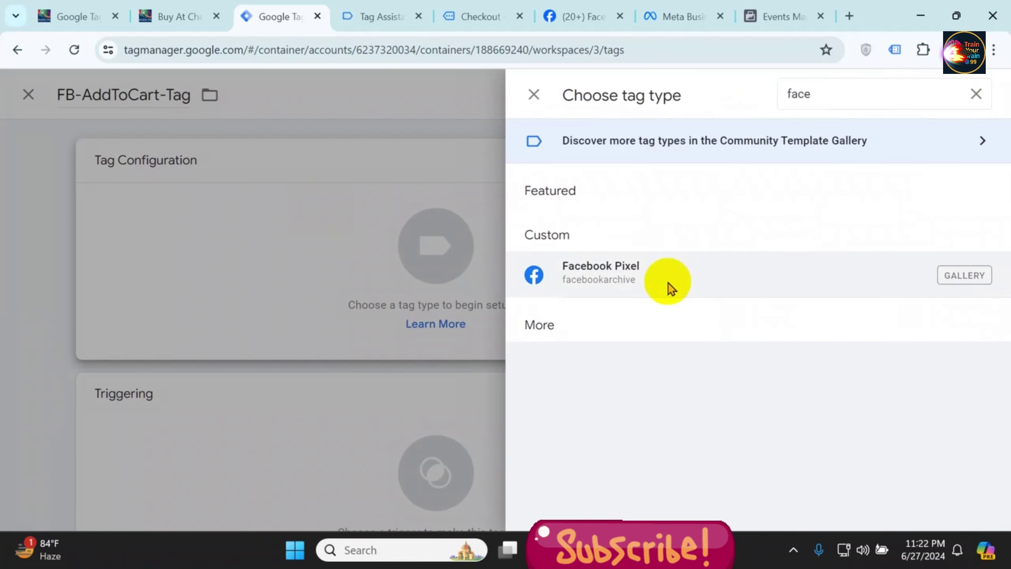
{"action": "scroll", "coordinate": [424, 354], "scroll_direction": "down", "scroll_amount": 1}
{"action": "left_click", "coordinate": [418, 333]}
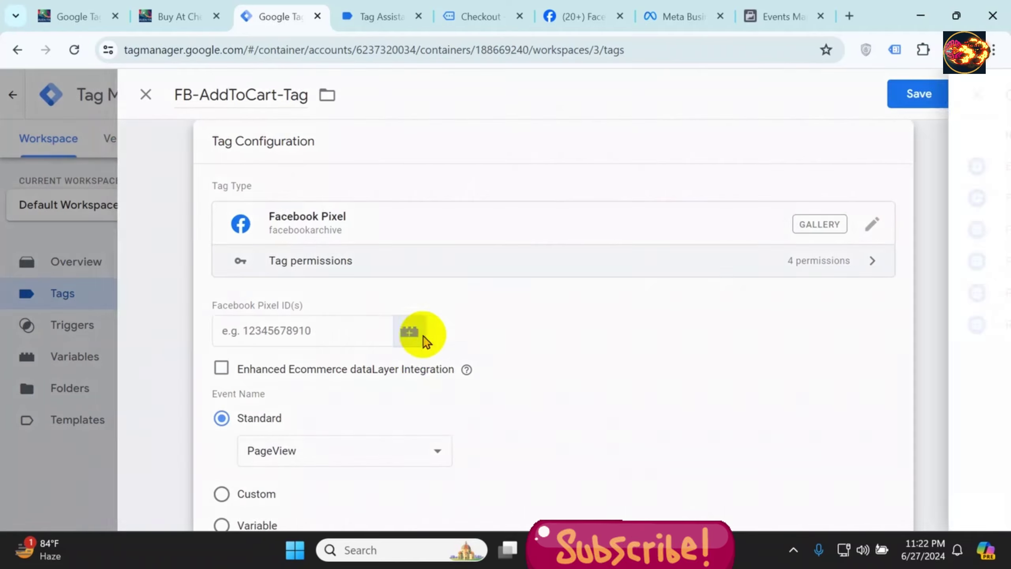
{"action": "left_click", "coordinate": [309, 201]}
{"action": "scroll", "coordinate": [406, 262], "scroll_direction": "down", "scroll_amount": 4}
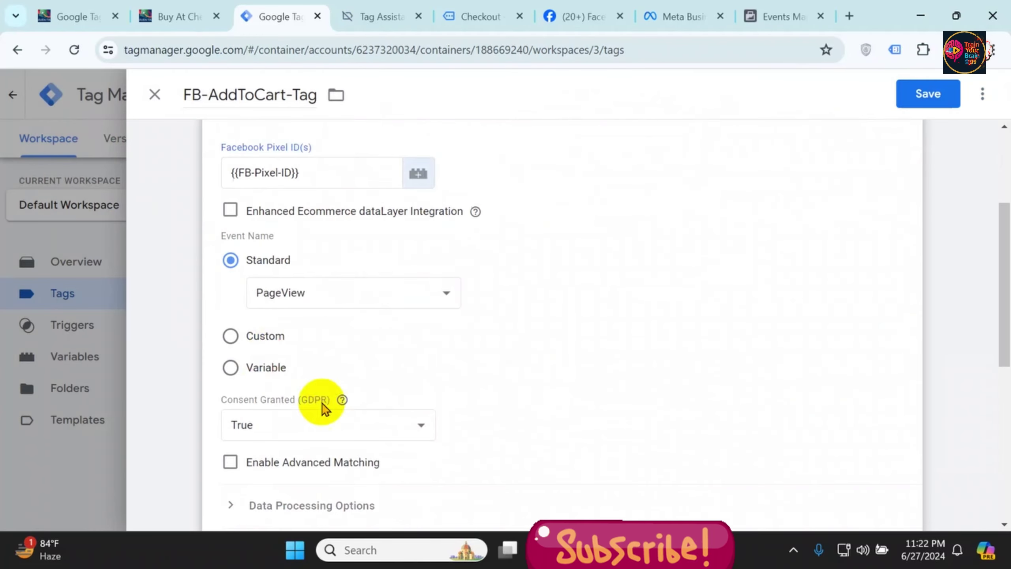
Set the standard event of FB-AddToCart-Tag to AddToCart, then assign FB-AddToCart-Trigger as its firing trigger and save it
{"action": "left_click", "coordinate": [303, 293]}
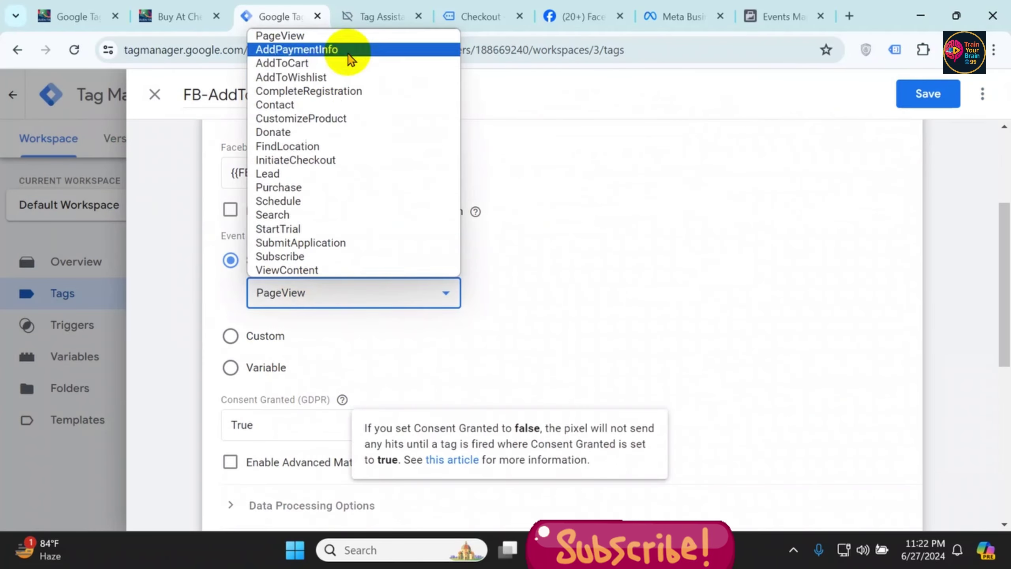
{"action": "left_click", "coordinate": [331, 64]}
{"action": "scroll", "coordinate": [537, 323], "scroll_direction": "down", "scroll_amount": 6}
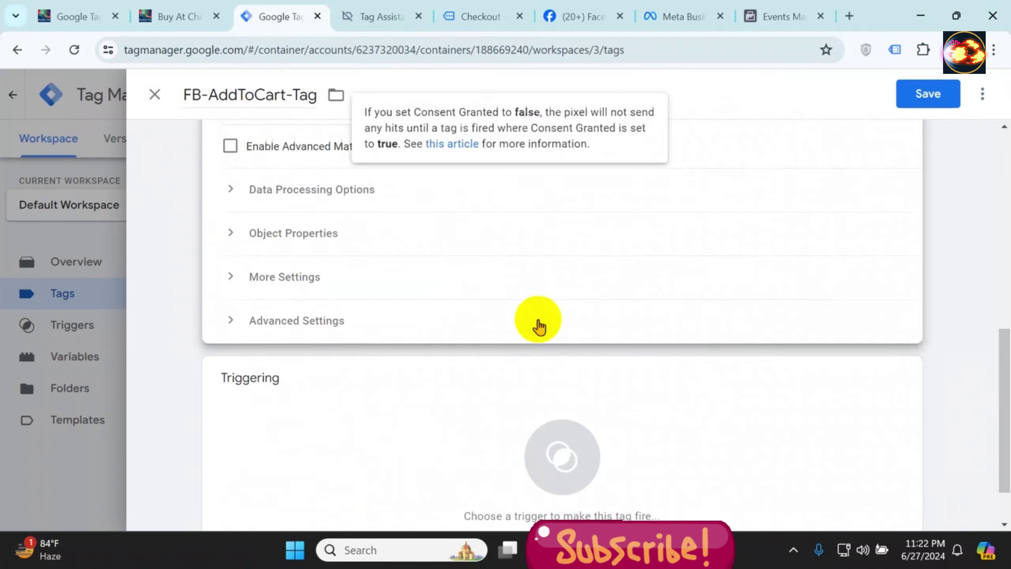
{"action": "left_click", "coordinate": [388, 446]}
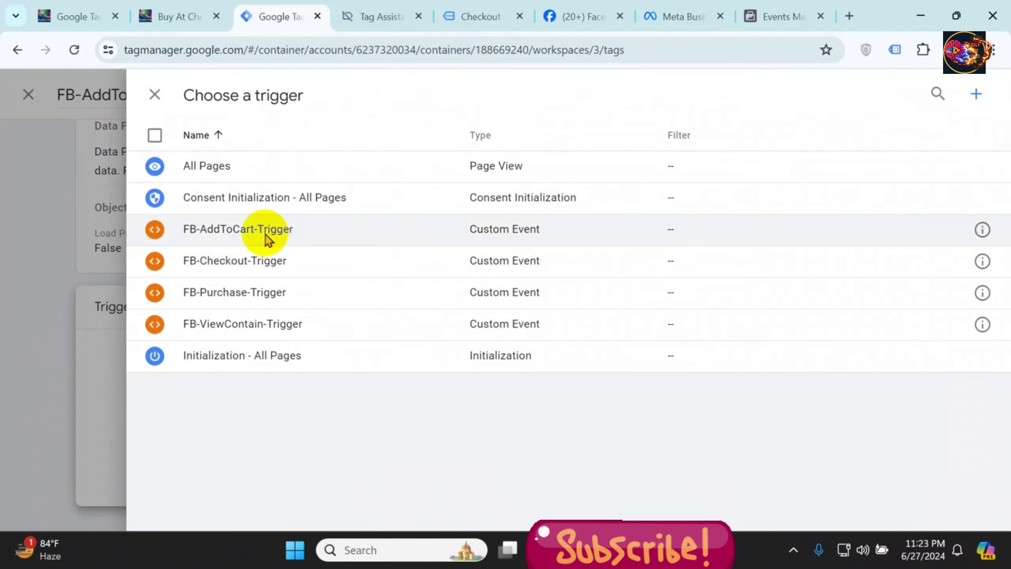
{"action": "left_click", "coordinate": [264, 232]}
{"action": "left_click", "coordinate": [938, 88]}
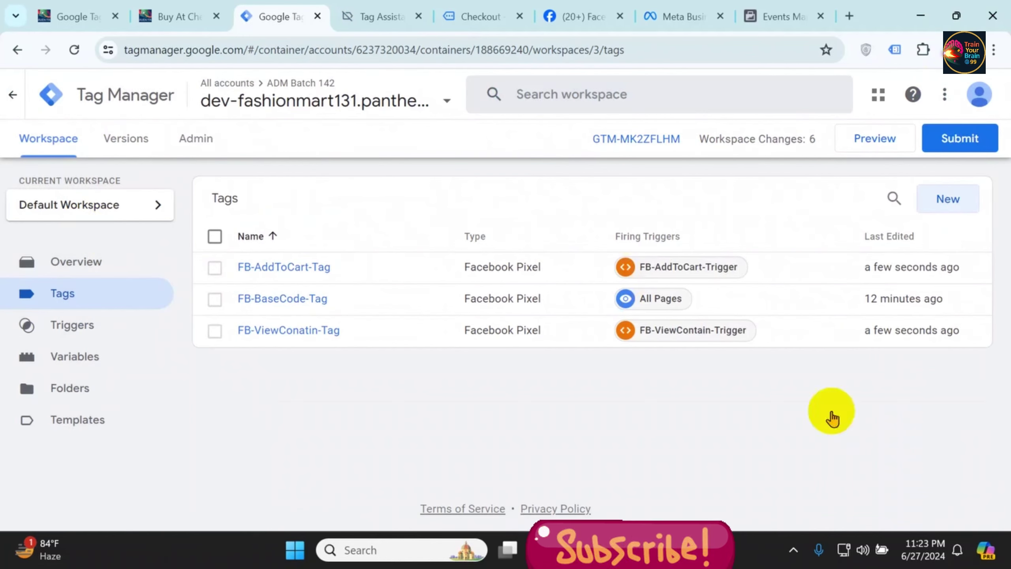
Create a new tag and name it FB-Checkout-Tag
{"action": "left_click", "coordinate": [970, 208]}
{"action": "double_click", "coordinate": [220, 85]}
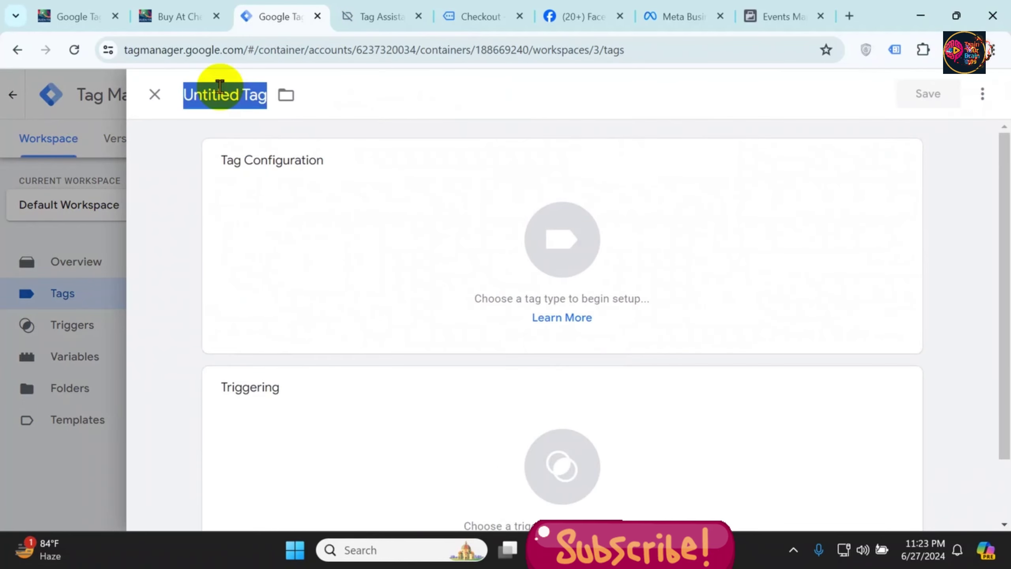
{"action": "type", "text": "FB-Checkout-T"}
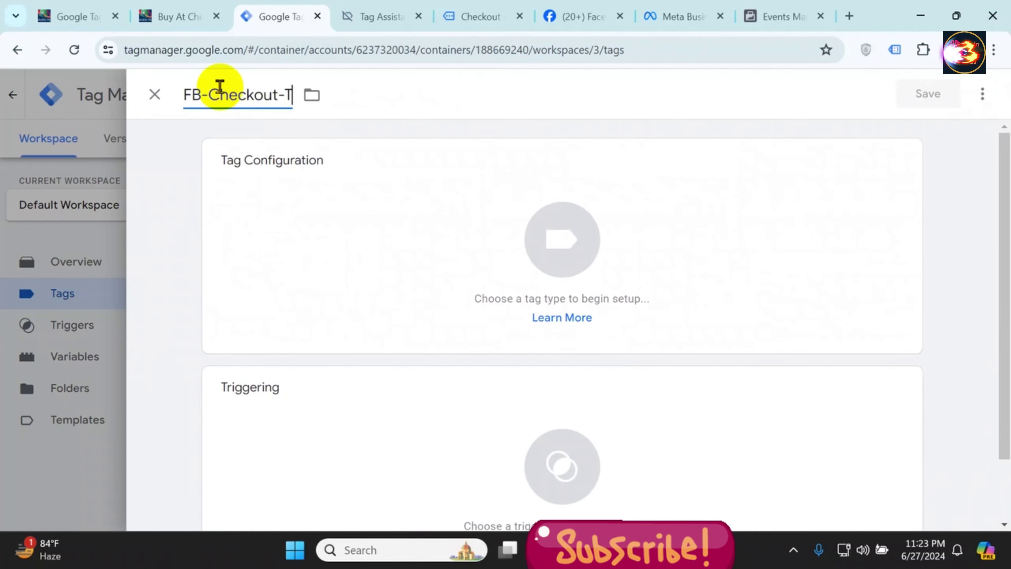
{"action": "type", "text": "ag"}
Choose Facebook Pixel as the type of FB-Checkout-Tag and use the FB-Pixel-ID variable as its pixel ID
{"action": "left_click", "coordinate": [356, 225]}
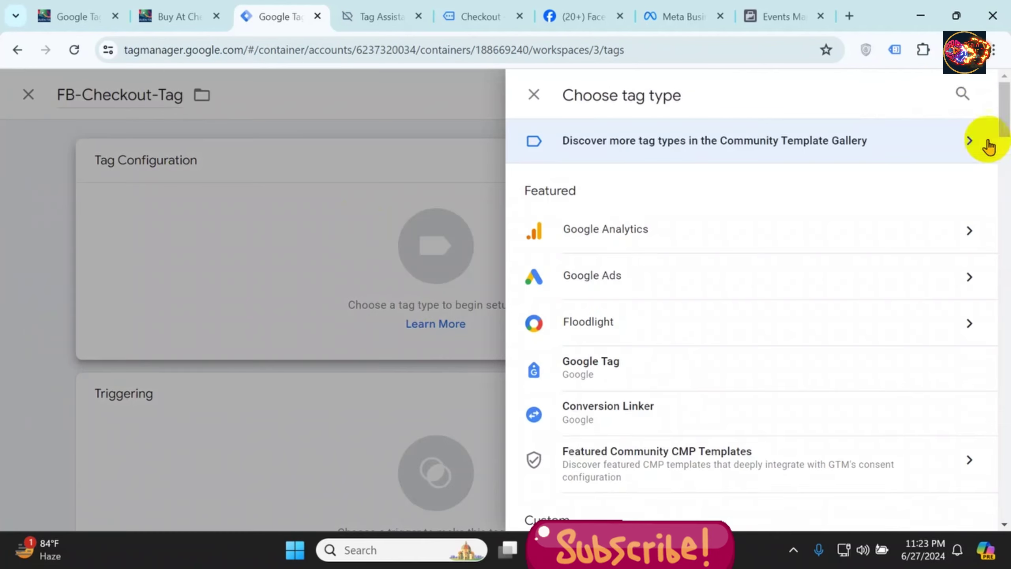
{"action": "left_click", "coordinate": [964, 99]}
{"action": "type", "text": "fac"}
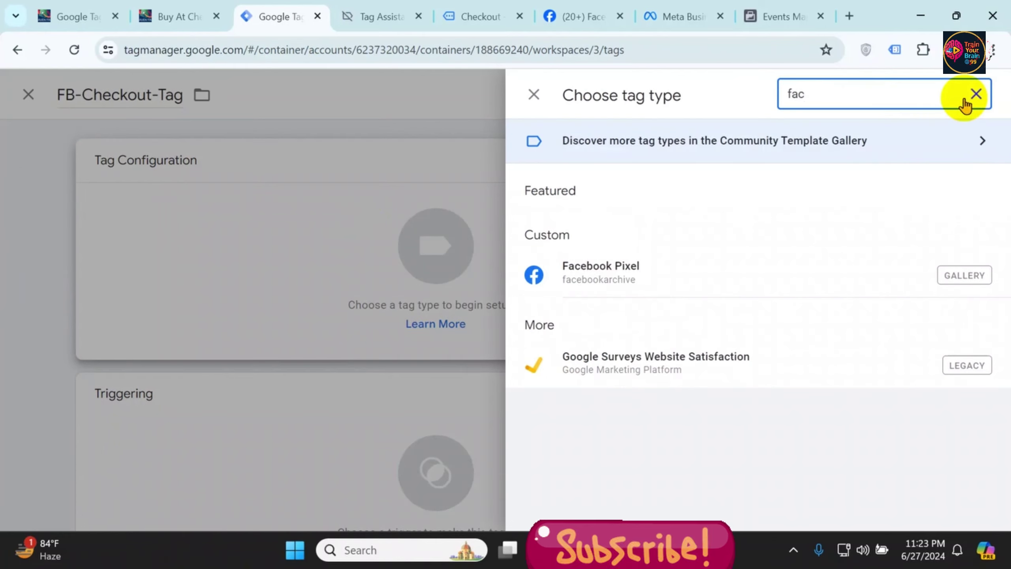
{"action": "left_click", "coordinate": [636, 279]}
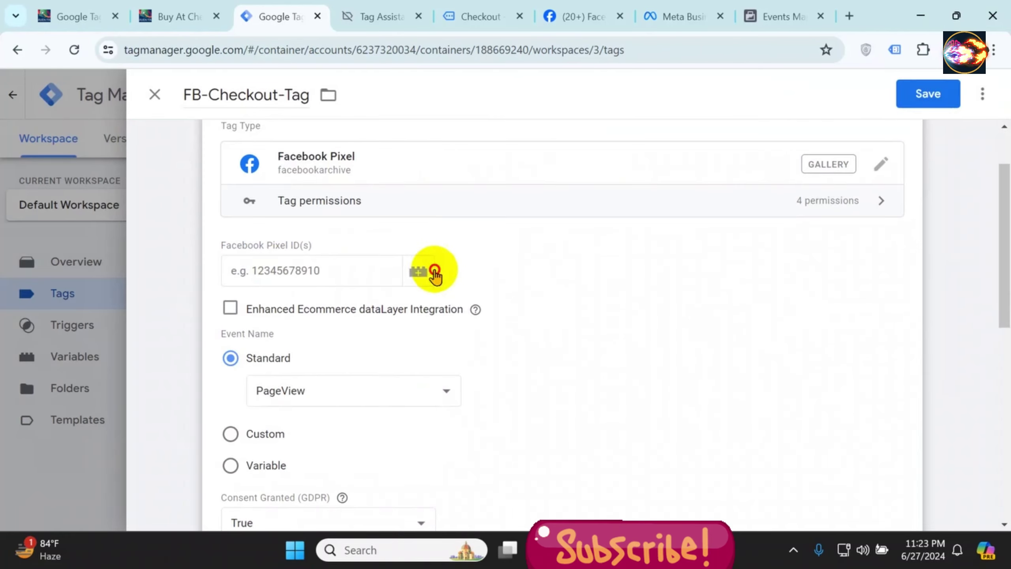
{"action": "left_click", "coordinate": [418, 271]}
{"action": "left_click", "coordinate": [279, 197]}
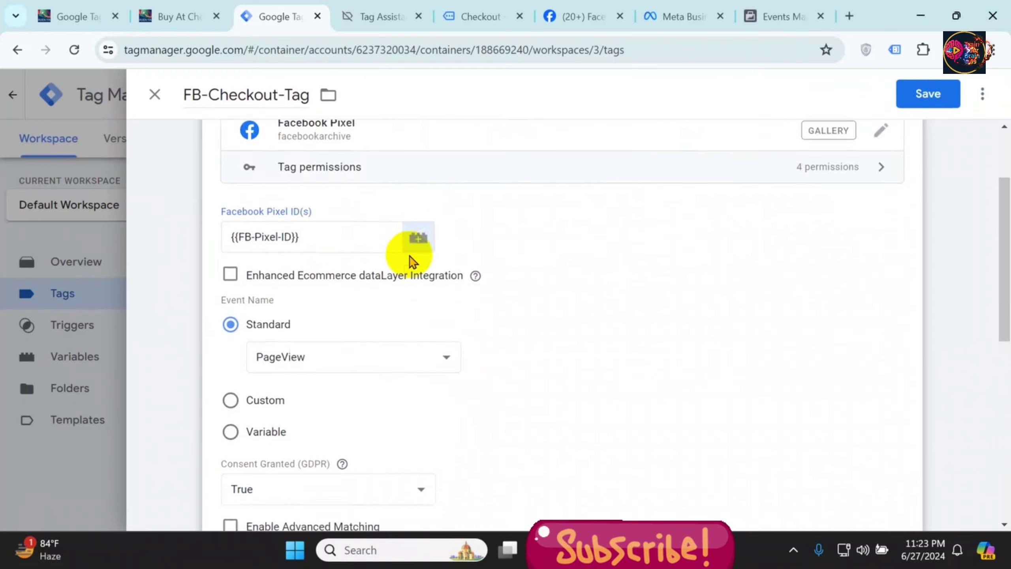
Set the standard event name of FB-Checkout-Tag to InitiateCheckout
{"action": "scroll", "coordinate": [394, 255], "scroll_direction": "down", "scroll_amount": 3}
{"action": "left_click", "coordinate": [397, 235]}
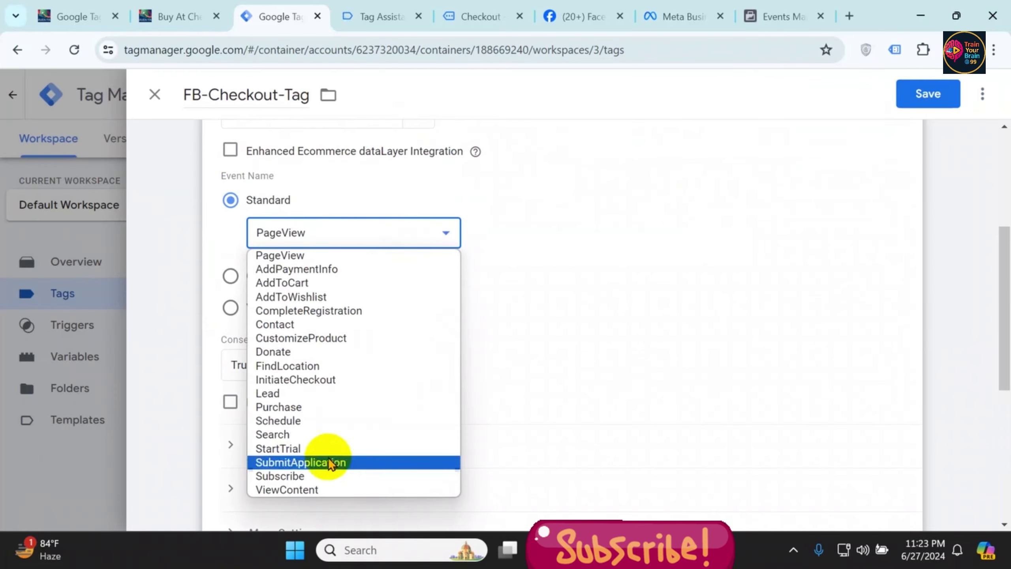
{"action": "left_click", "coordinate": [333, 380]}
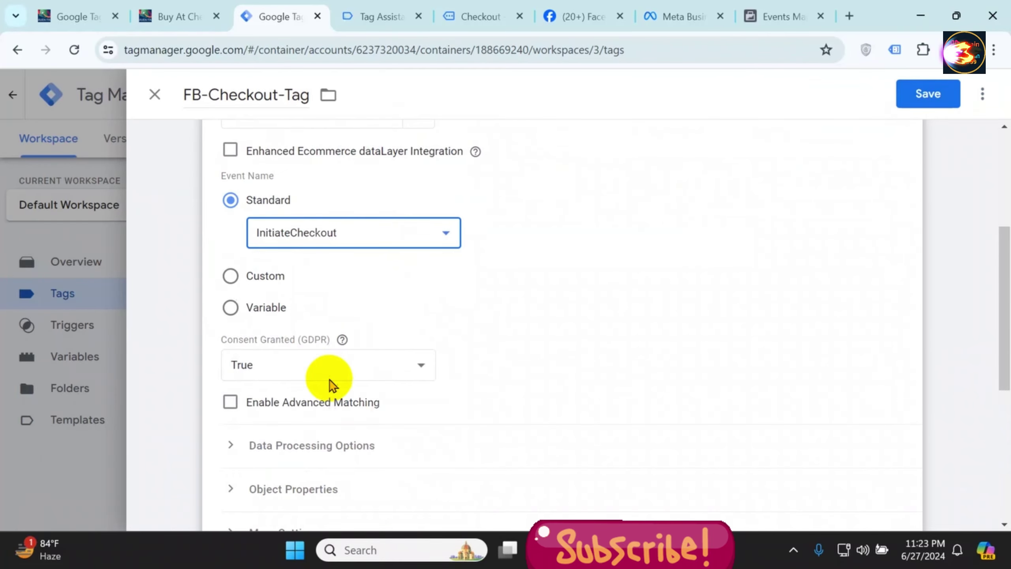
Assign FB-Checkout-Trigger as the firing trigger of FB-Checkout-Tag and save the tag
{"action": "scroll", "coordinate": [516, 463], "scroll_direction": "down", "scroll_amount": 5}
{"action": "left_click", "coordinate": [517, 463]}
{"action": "left_click", "coordinate": [370, 404]}
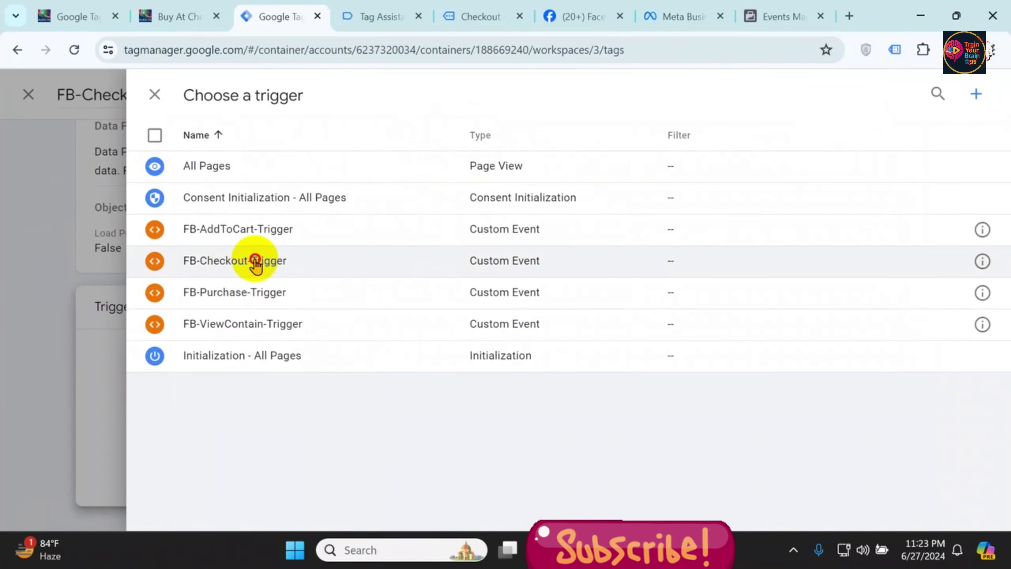
{"action": "left_click", "coordinate": [255, 263]}
{"action": "left_click", "coordinate": [947, 97]}
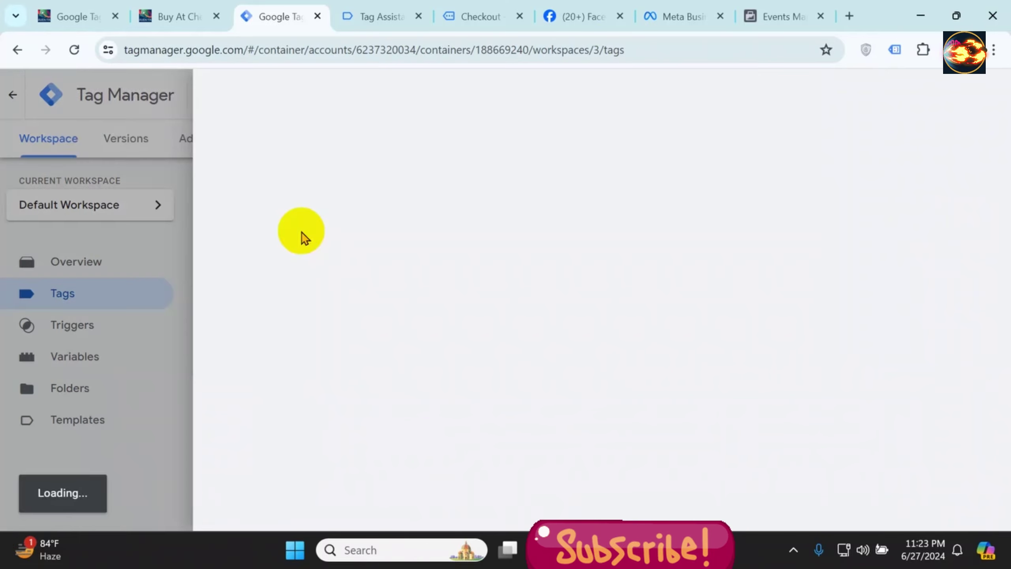
Create another new tag and name it FB-Purchase-Tag
{"action": "left_click", "coordinate": [226, 94]}
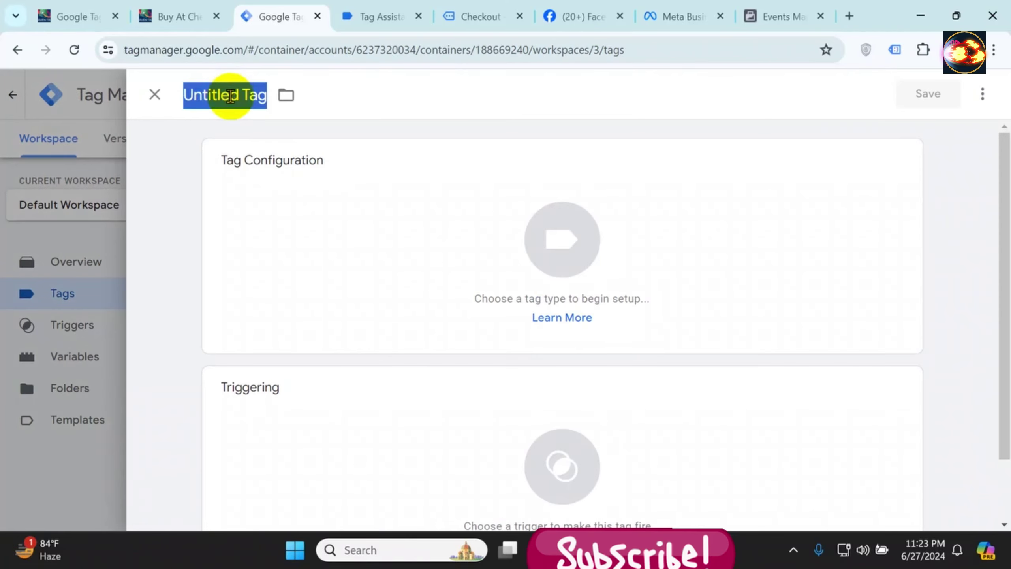
{"action": "type", "text": "FB"}
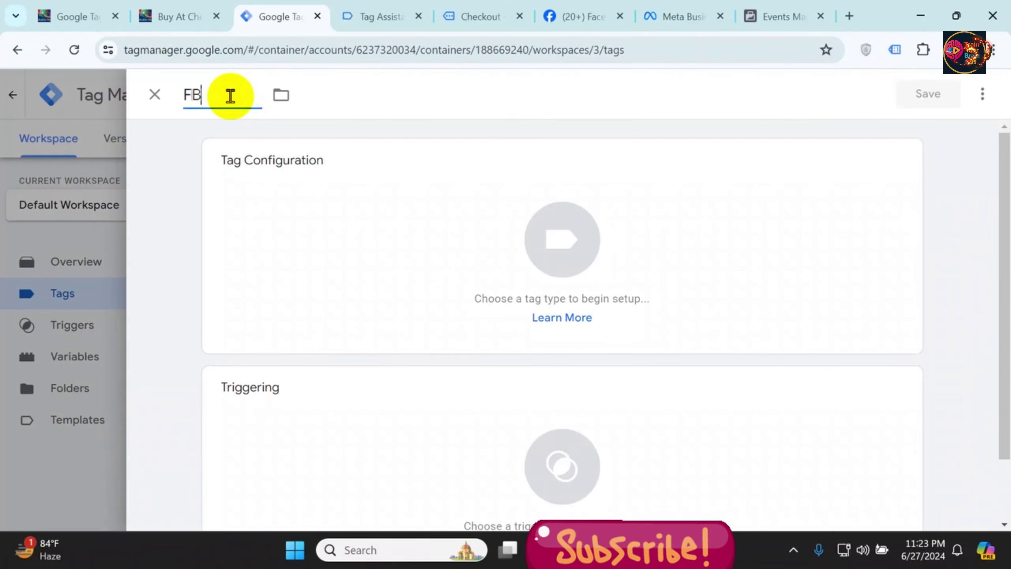
{"action": "type", "text": "-Purchase-Tag"}
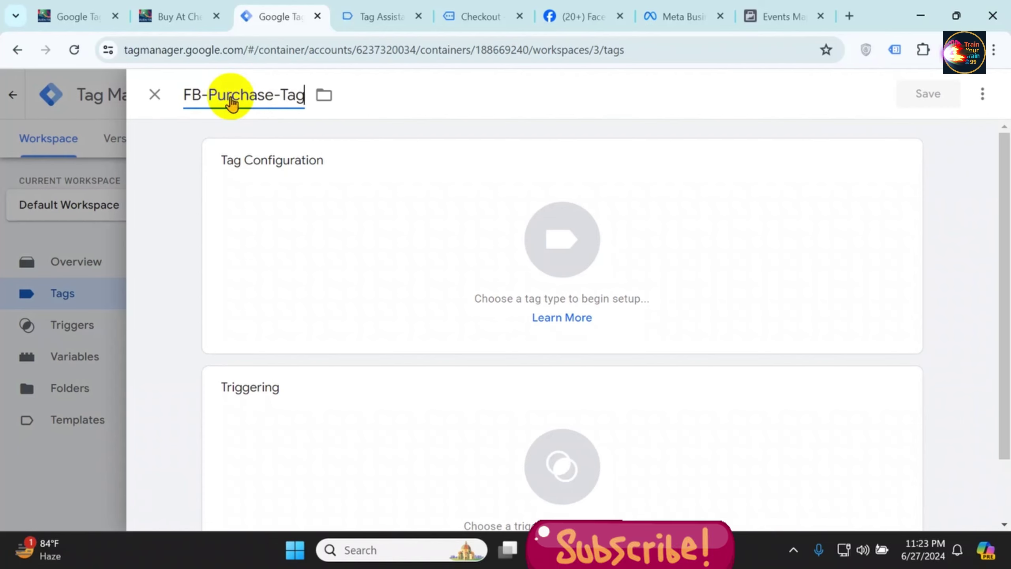
Choose Facebook Pixel as the type of FB-Purchase-Tag and use the FB-Pixel-ID variable as its pixel ID
{"action": "left_click", "coordinate": [395, 242]}
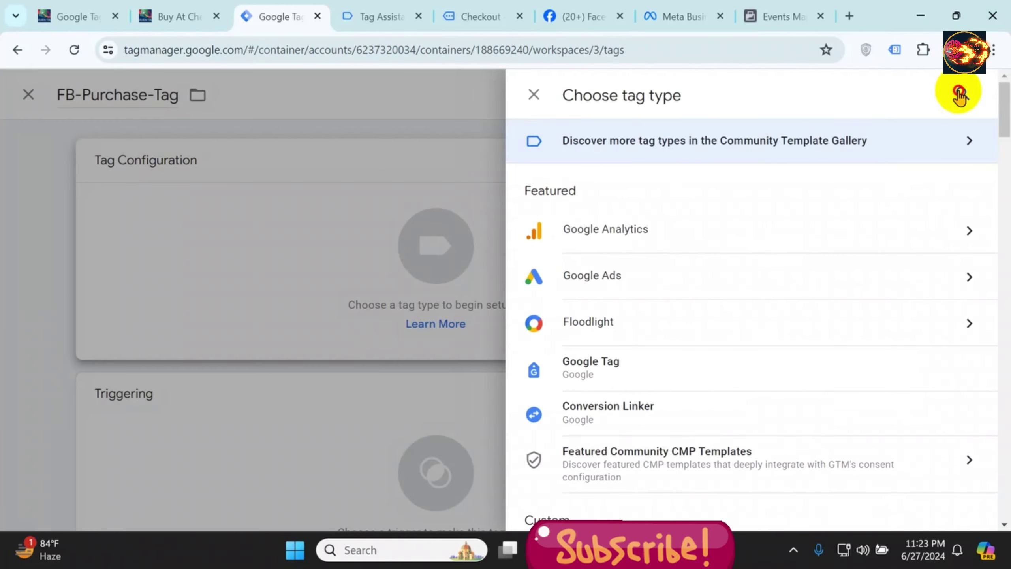
{"action": "left_click", "coordinate": [960, 94]}
{"action": "type", "text": "face"}
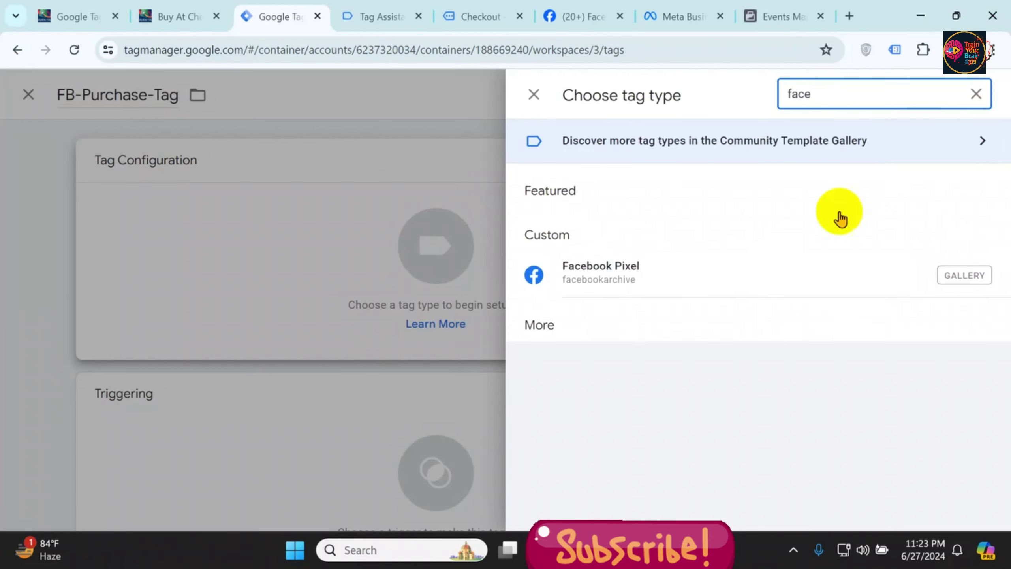
{"action": "left_click", "coordinate": [665, 274]}
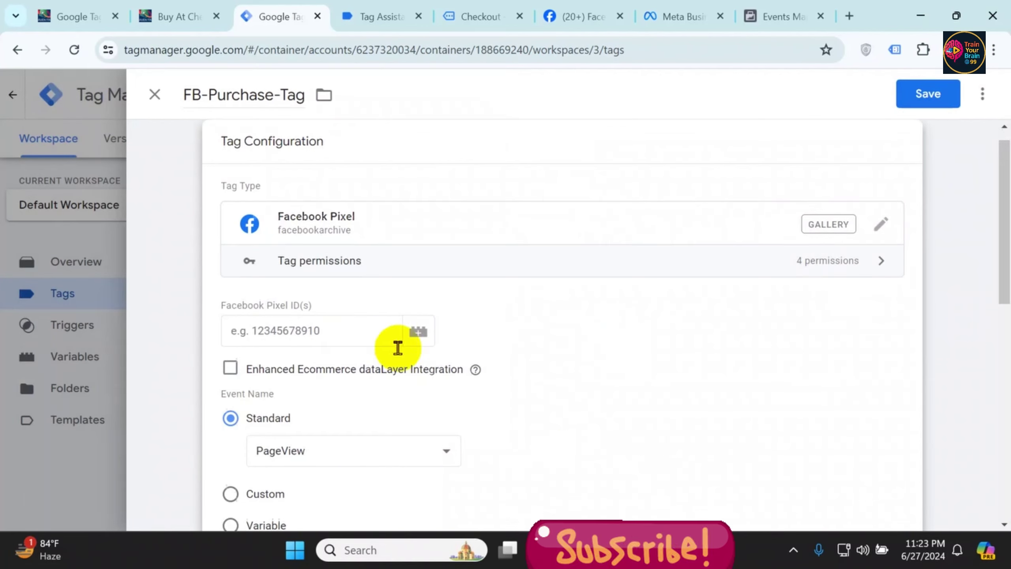
{"action": "left_click", "coordinate": [422, 335]}
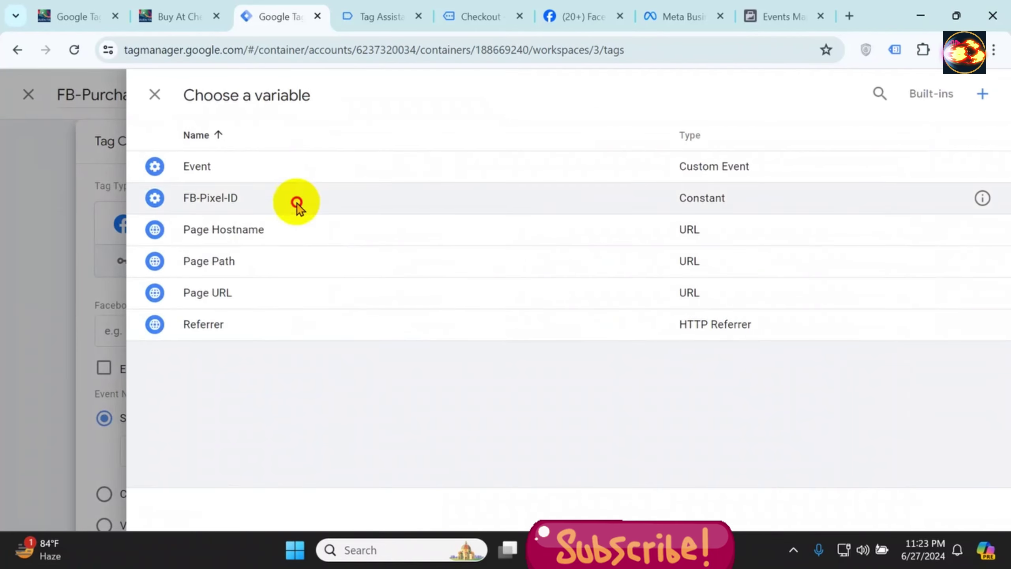
{"action": "left_click", "coordinate": [296, 198]}
Set the standard event name of FB-Purchase-Tag to Purchase
{"action": "scroll", "coordinate": [417, 364], "scroll_direction": "down", "scroll_amount": 4}
{"action": "left_click", "coordinate": [372, 288]}
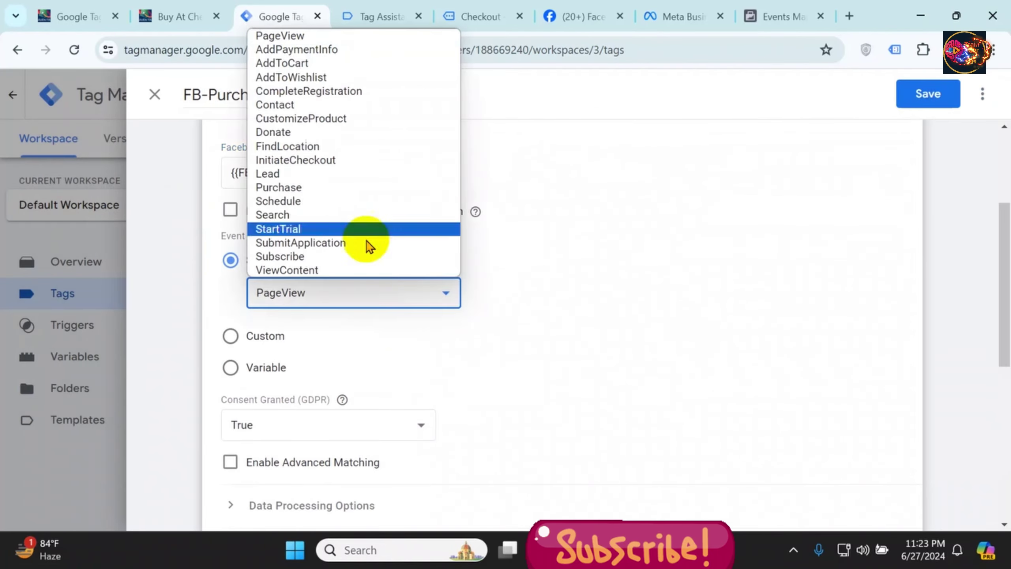
{"action": "left_click", "coordinate": [294, 189]}
Assign FB-Purchase-Trigger as the firing trigger of FB-Purchase-Tag and save the tag
{"action": "scroll", "coordinate": [481, 386], "scroll_direction": "down", "scroll_amount": 8}
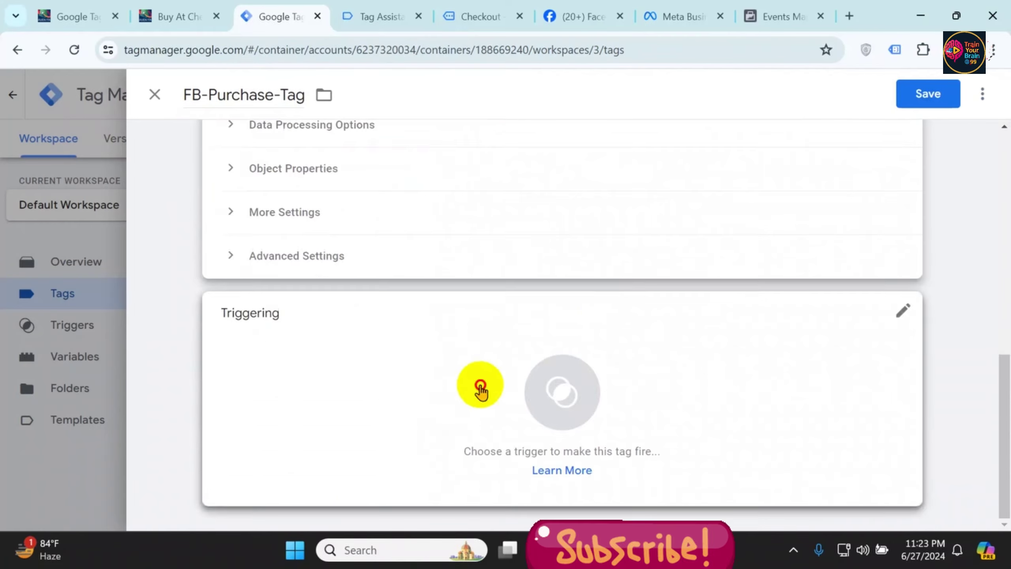
{"action": "left_click", "coordinate": [476, 388]}
{"action": "left_click", "coordinate": [269, 293]}
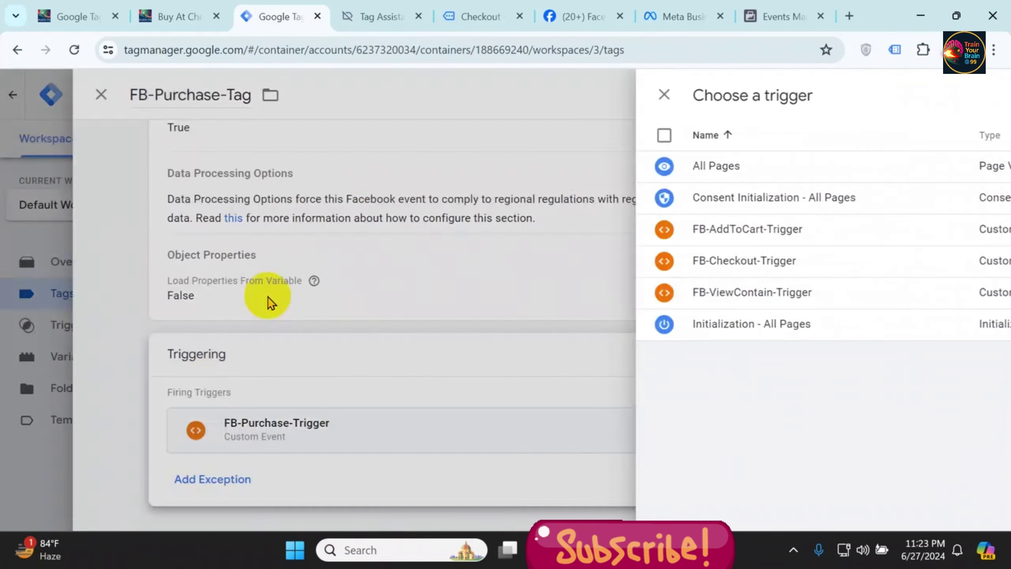
{"action": "left_click", "coordinate": [930, 104]}
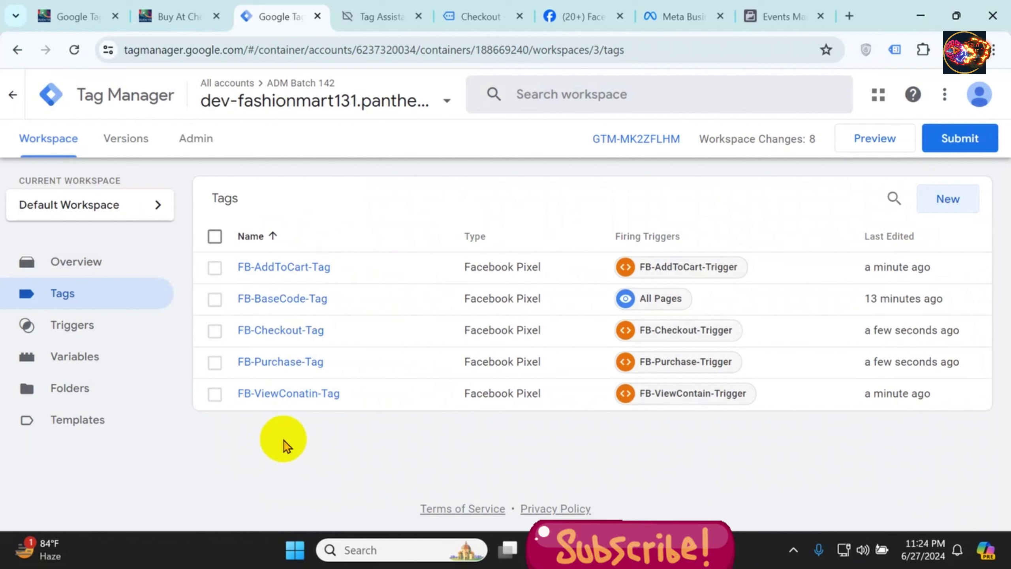
{"action": "left_click", "coordinate": [418, 16]}
{"action": "left_click", "coordinate": [418, 16]}
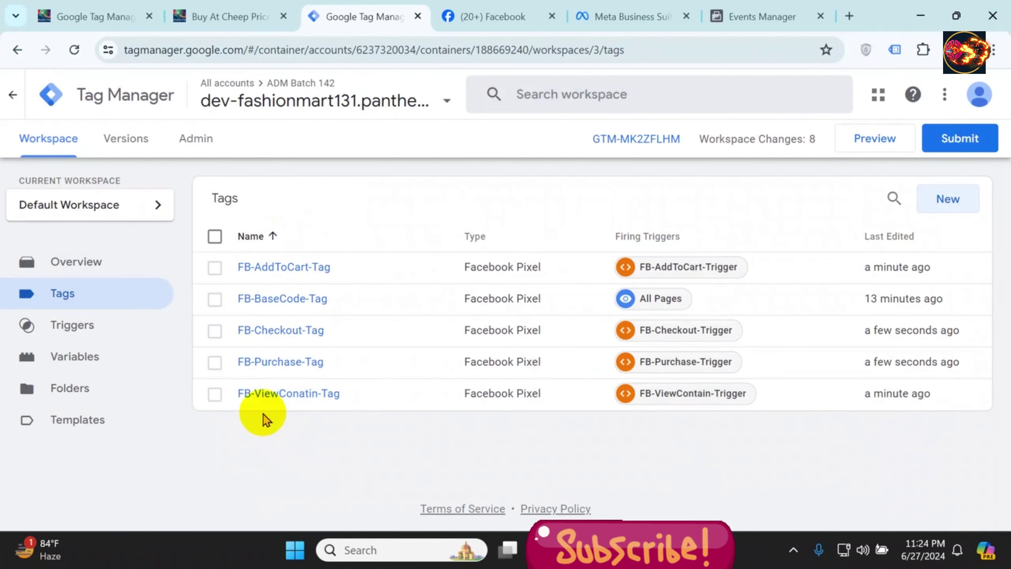
{"action": "left_click", "coordinate": [868, 137]}
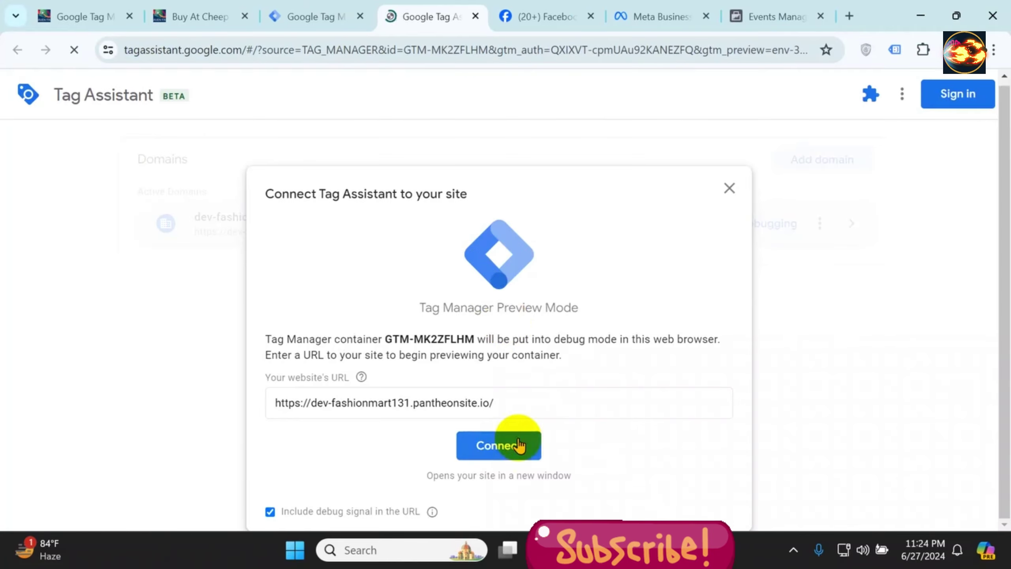
{"action": "left_click", "coordinate": [510, 445]}
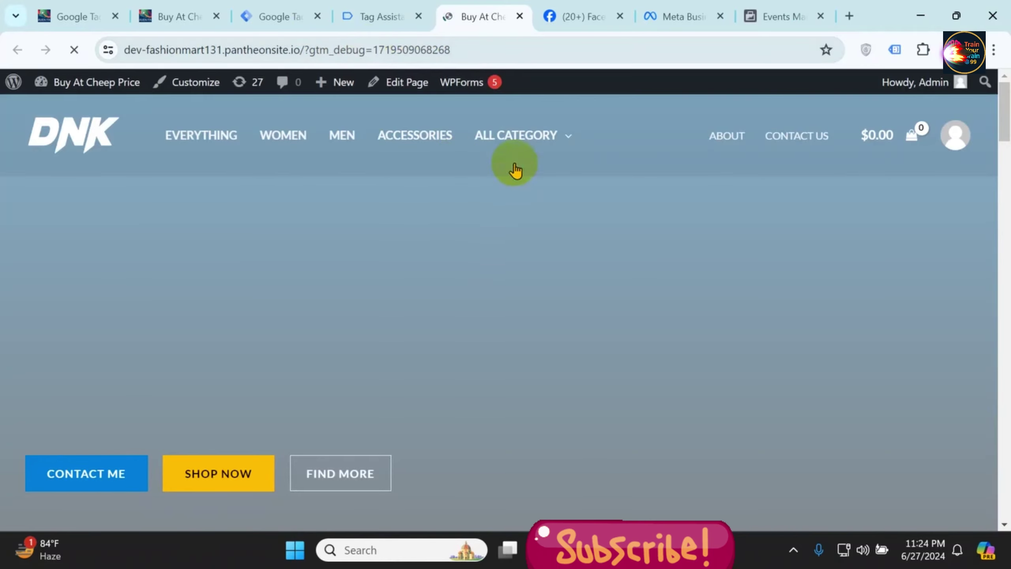
Switch to the Tag Assistant debug session and examine which Facebook tags fired on the store's home page
{"action": "scroll", "coordinate": [765, 205], "scroll_direction": "down", "scroll_amount": 12}
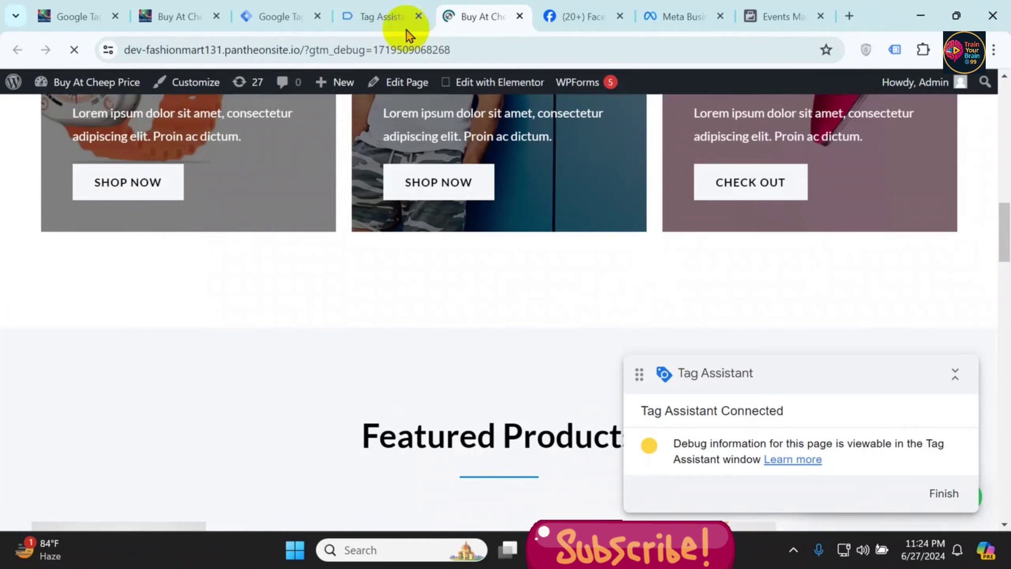
{"action": "left_click", "coordinate": [379, 16]}
{"action": "left_click", "coordinate": [508, 368]}
{"action": "scroll", "coordinate": [586, 323], "scroll_direction": "down", "scroll_amount": 3}
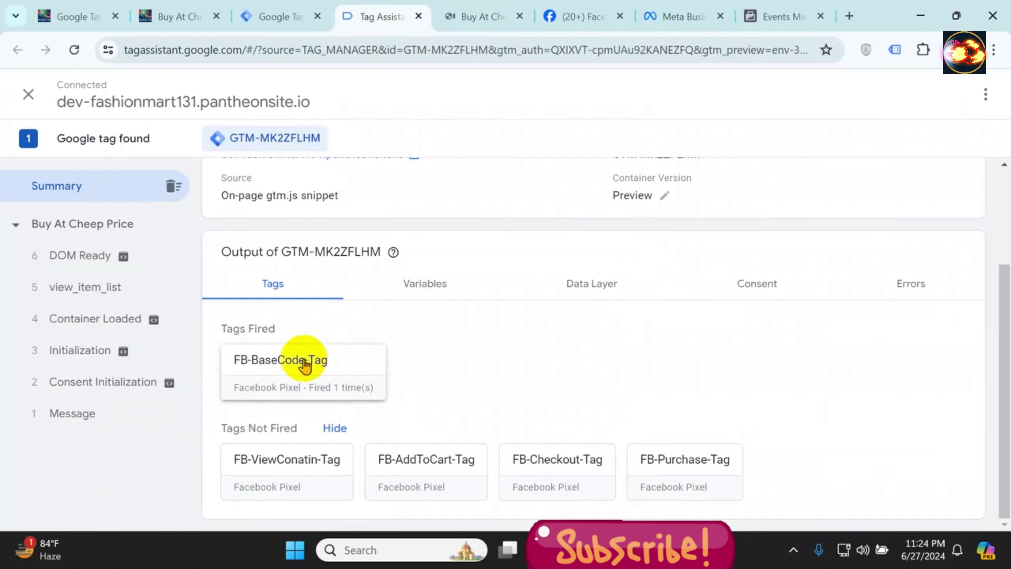
Open the Dark Brown Jeans product page in the store and check in Tag Assistant whether FB-ViewConatin-Tag fired
{"action": "left_click", "coordinate": [479, 16]}
{"action": "scroll", "coordinate": [482, 255], "scroll_direction": "down", "scroll_amount": 8}
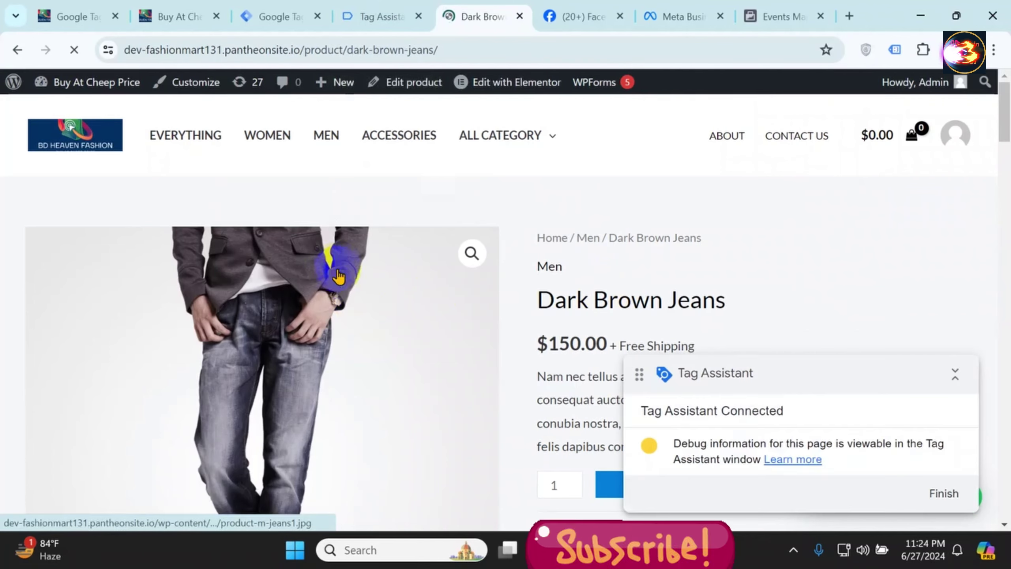
{"action": "left_click", "coordinate": [381, 15]}
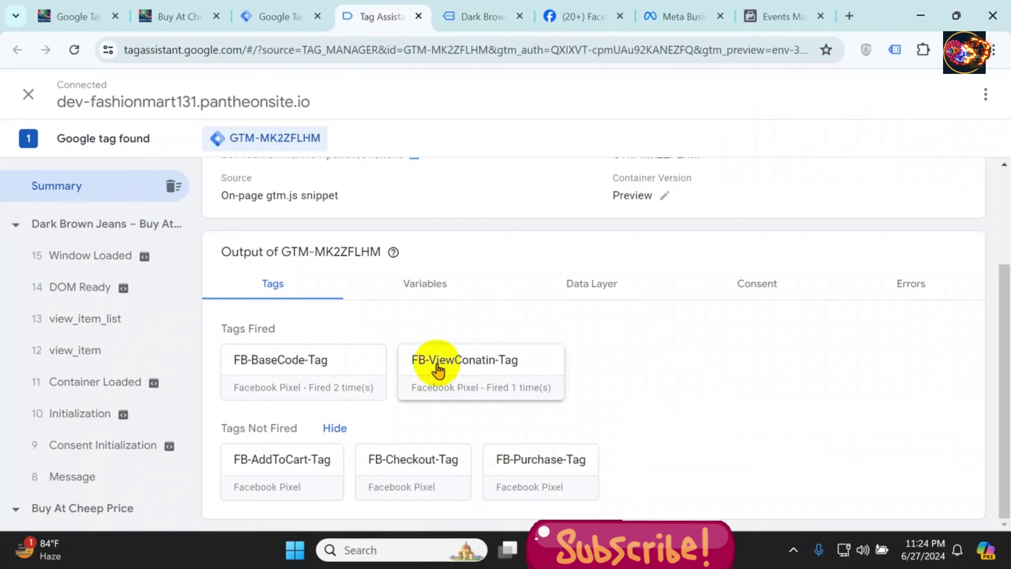
Add the Dark Brown Jeans to the store's cart and check in Tag Assistant whether FB-AddToCart-Tag fired
{"action": "left_click", "coordinate": [482, 16]}
{"action": "scroll", "coordinate": [677, 265], "scroll_direction": "down", "scroll_amount": 5}
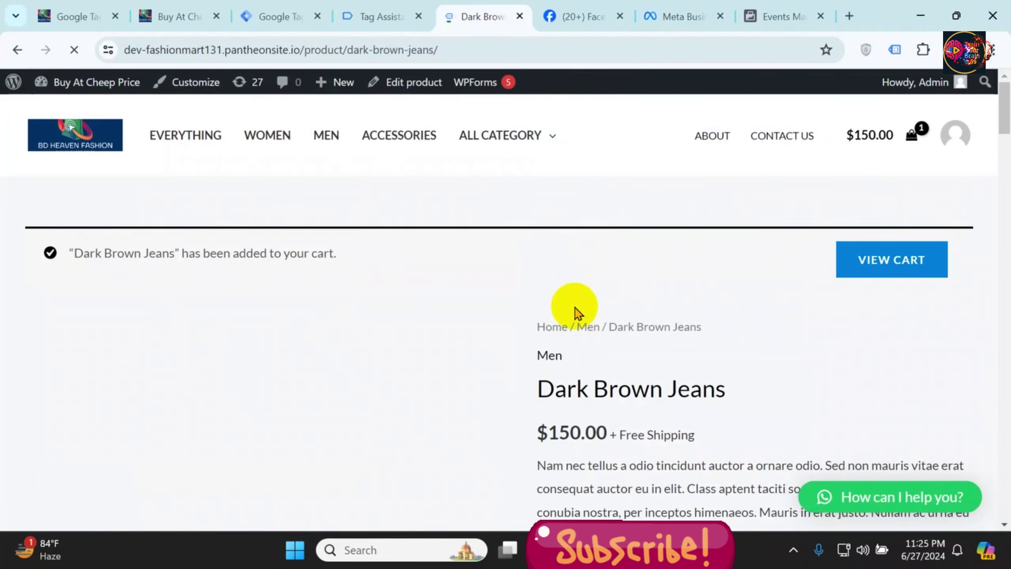
{"action": "left_click", "coordinate": [371, 16]}
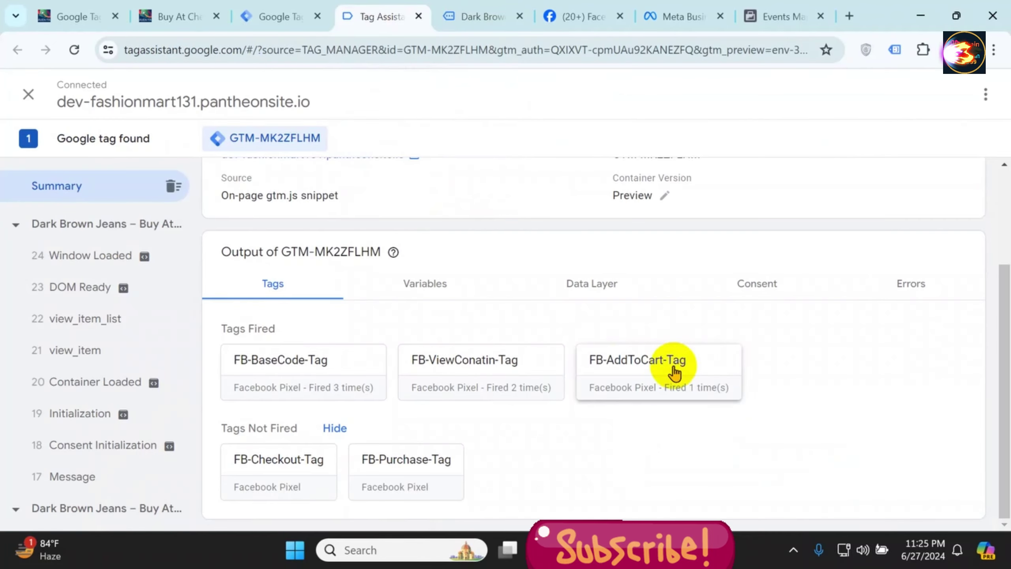
Proceed from the store's cart with the Dark Brown Jeans to checkout and check in Tag Assistant whether FB-Checkout-Tag fired
{"action": "key", "text": "ctrl+Tab"}
{"action": "scroll", "coordinate": [575, 271], "scroll_direction": "down", "scroll_amount": 4}
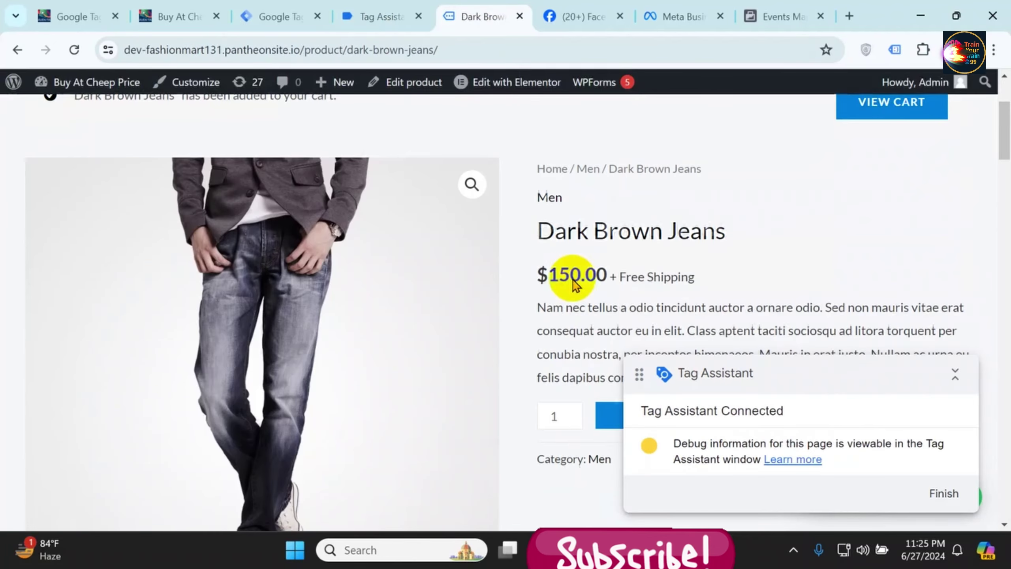
{"action": "left_click", "coordinate": [916, 105]}
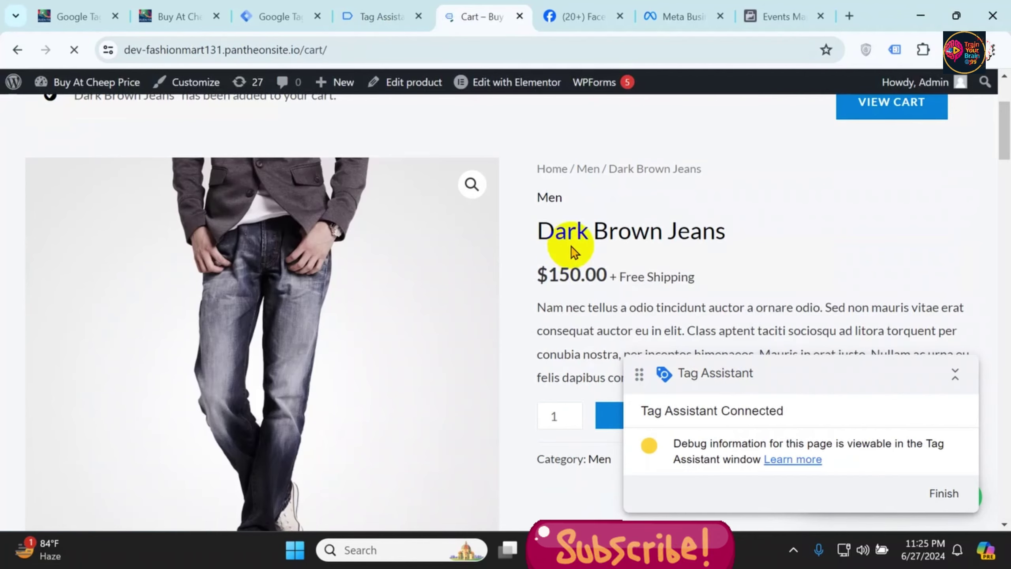
{"action": "scroll", "coordinate": [571, 244], "scroll_direction": "down", "scroll_amount": 8}
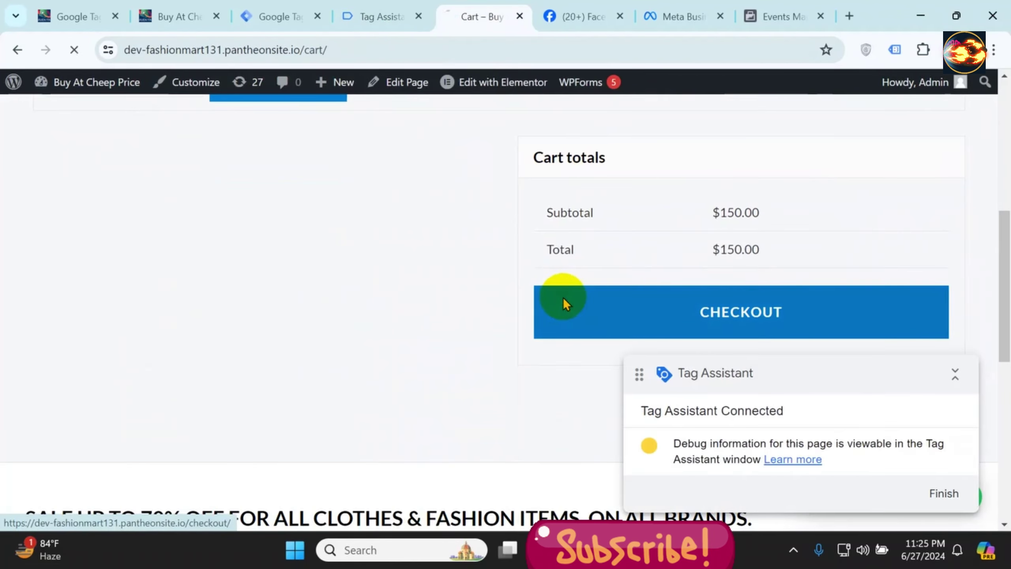
{"action": "left_click", "coordinate": [565, 303]}
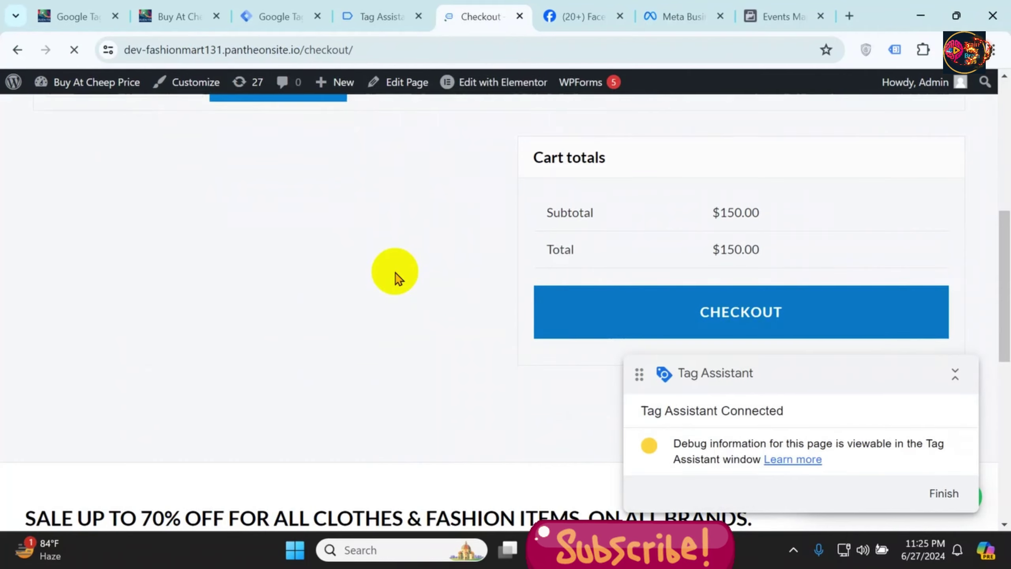
{"action": "scroll", "coordinate": [401, 267], "scroll_direction": "down", "scroll_amount": 4}
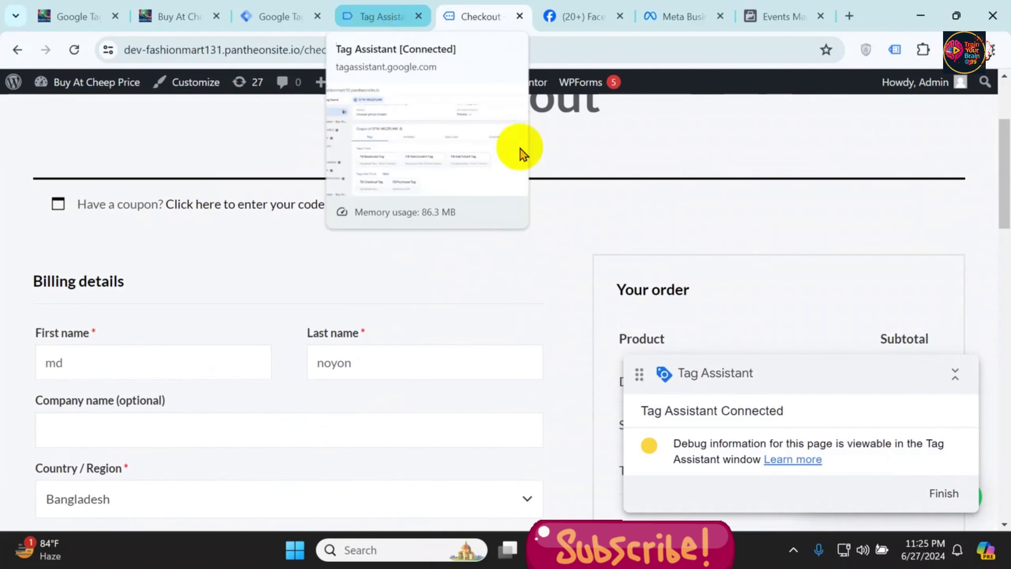
{"action": "left_click", "coordinate": [376, 17]}
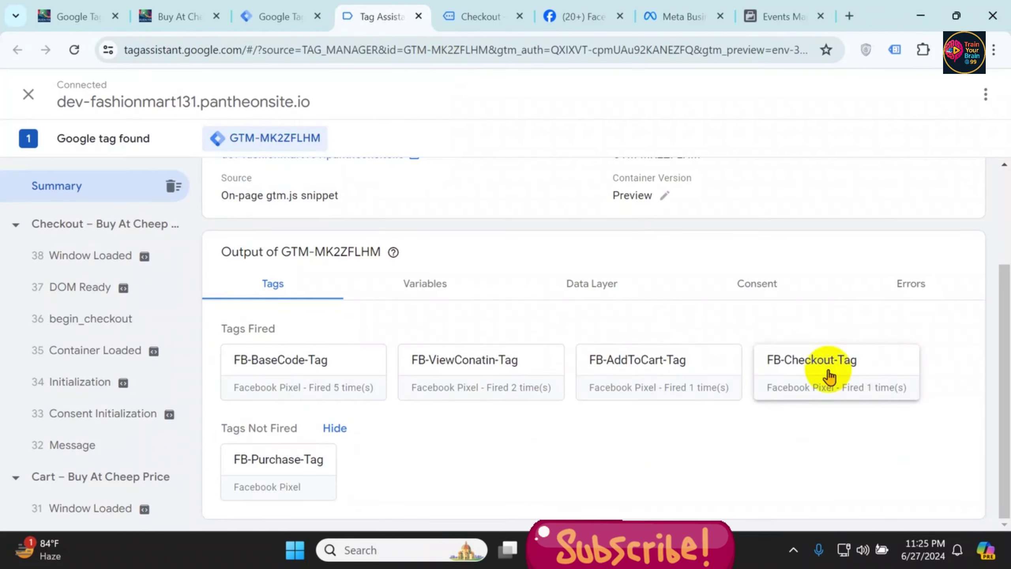
Place the cash-on-delivery order in the store and check in Tag Assistant whether FB-Purchase-Tag fired
{"action": "left_click", "coordinate": [481, 16]}
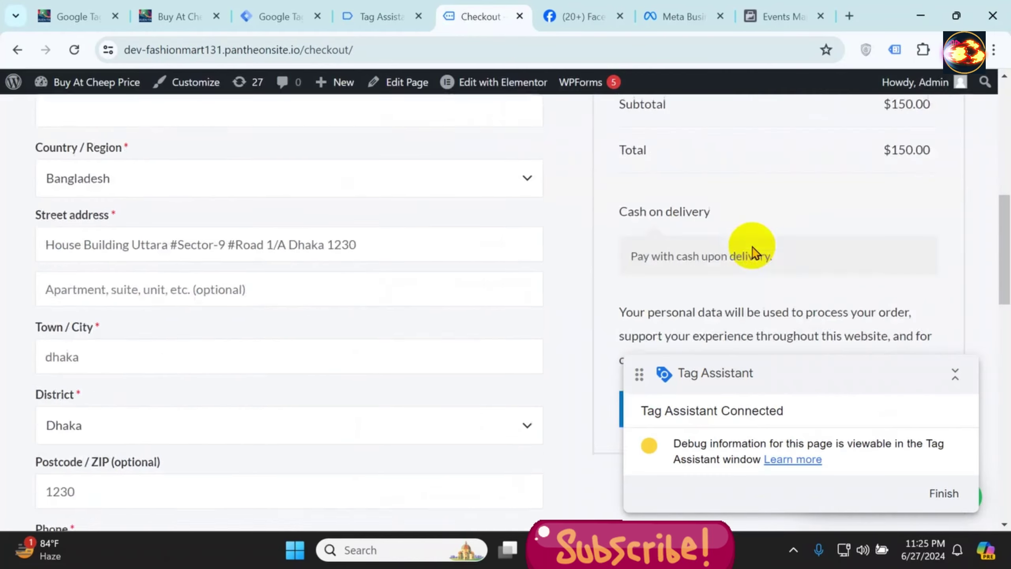
{"action": "scroll", "coordinate": [748, 243], "scroll_direction": "down", "scroll_amount": 5}
{"action": "scroll", "coordinate": [774, 255], "scroll_direction": "up", "scroll_amount": 3}
{"action": "left_click", "coordinate": [775, 255]}
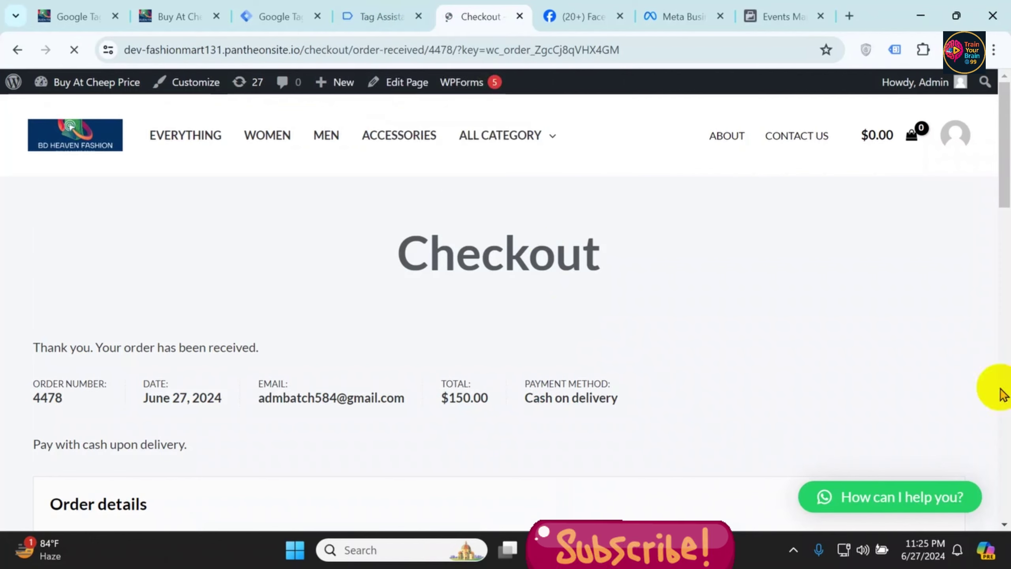
{"action": "left_click", "coordinate": [402, 15]}
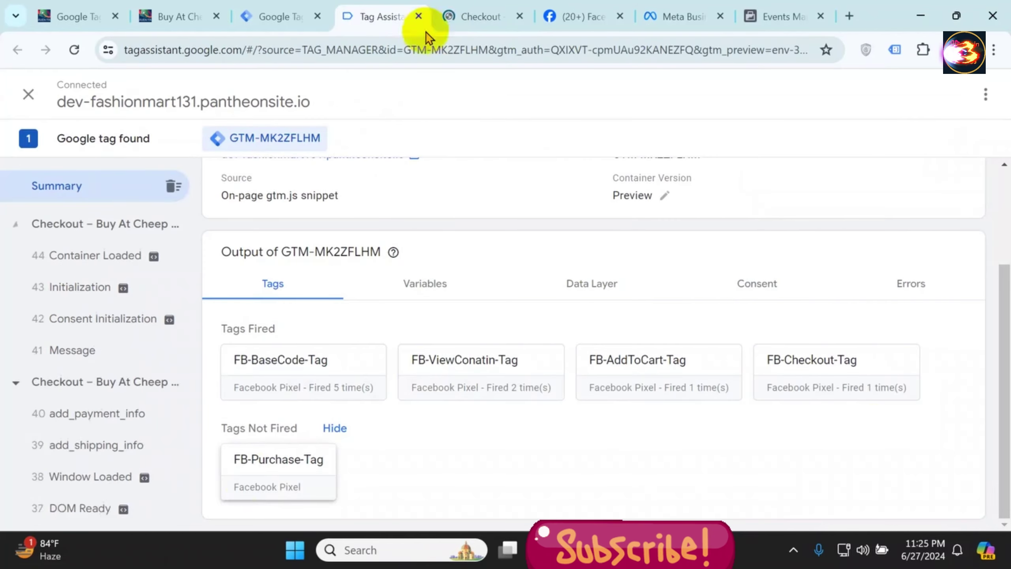
{"action": "left_click", "coordinate": [470, 16]}
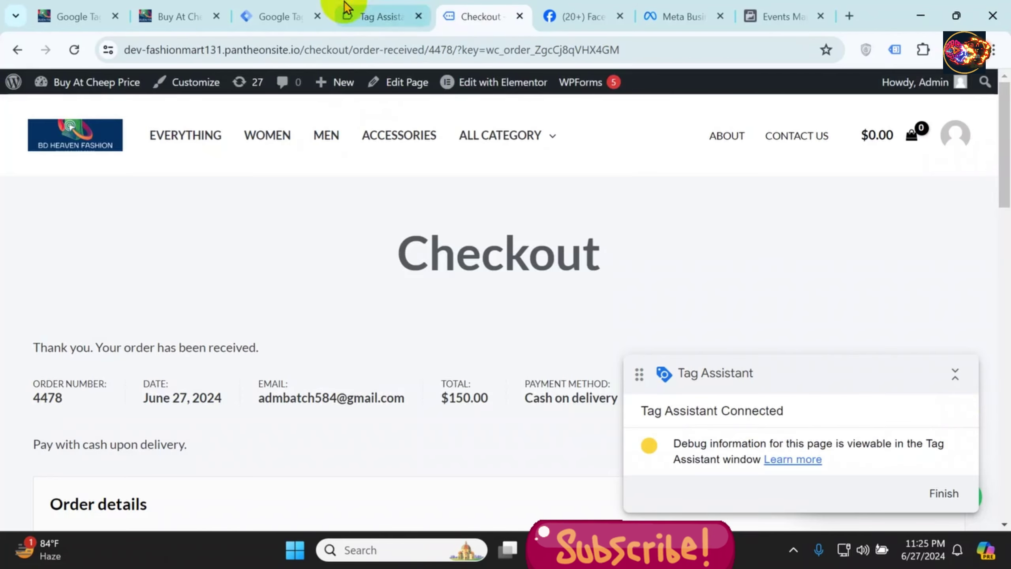
{"action": "left_click", "coordinate": [350, 13]}
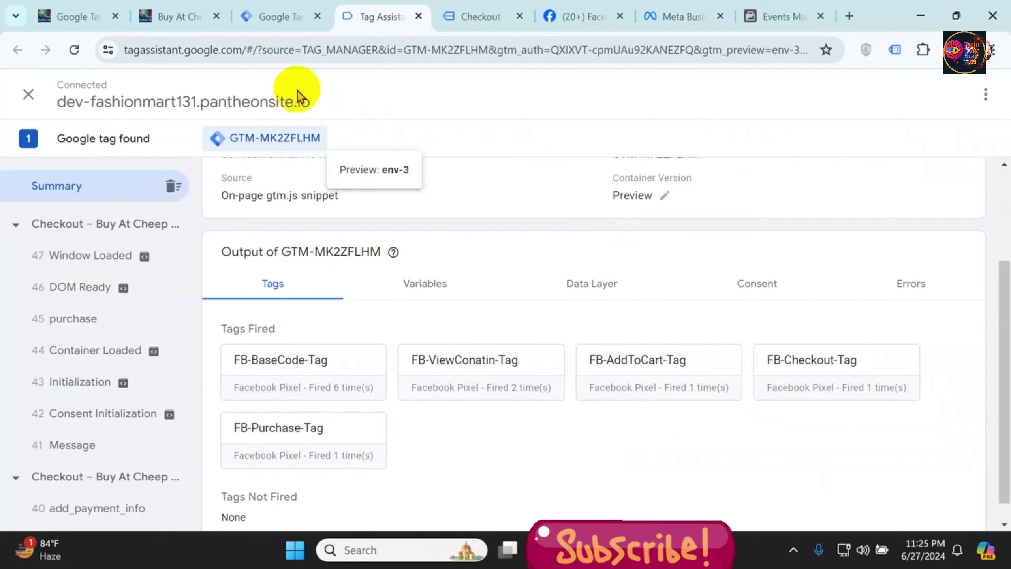
{"action": "left_click", "coordinate": [292, 18]}
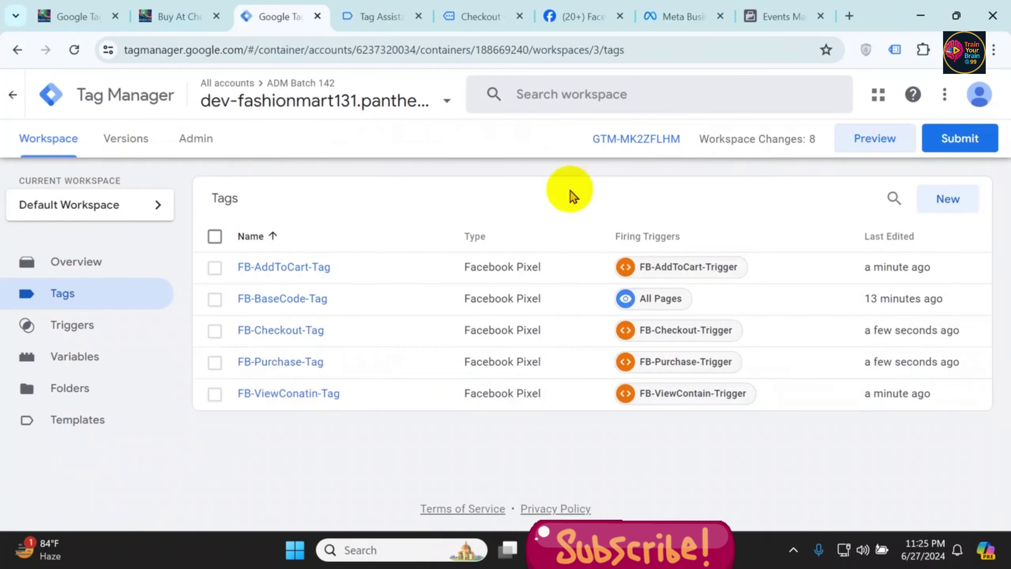
{"action": "left_click", "coordinate": [160, 14]}
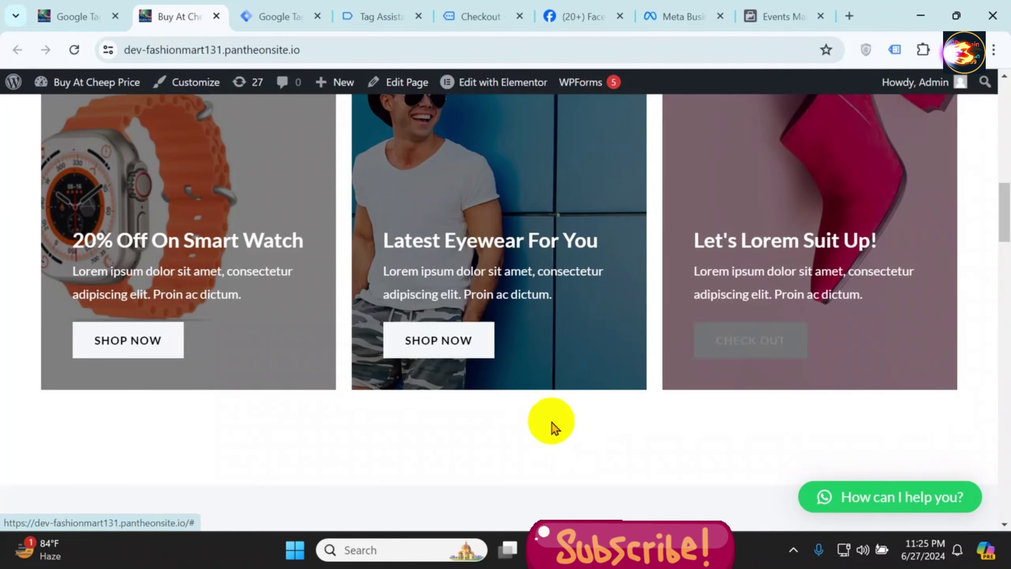
{"action": "scroll", "coordinate": [551, 418], "scroll_direction": "down", "scroll_amount": 4}
{"action": "scroll", "coordinate": [518, 418], "scroll_direction": "down", "scroll_amount": 3}
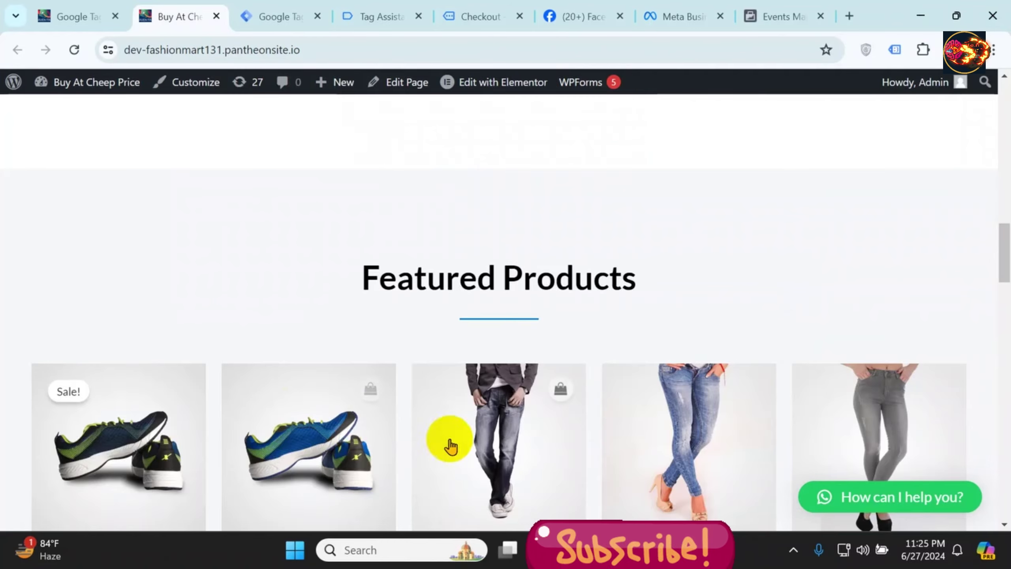
{"action": "scroll", "coordinate": [478, 299], "scroll_direction": "down", "scroll_amount": 2}
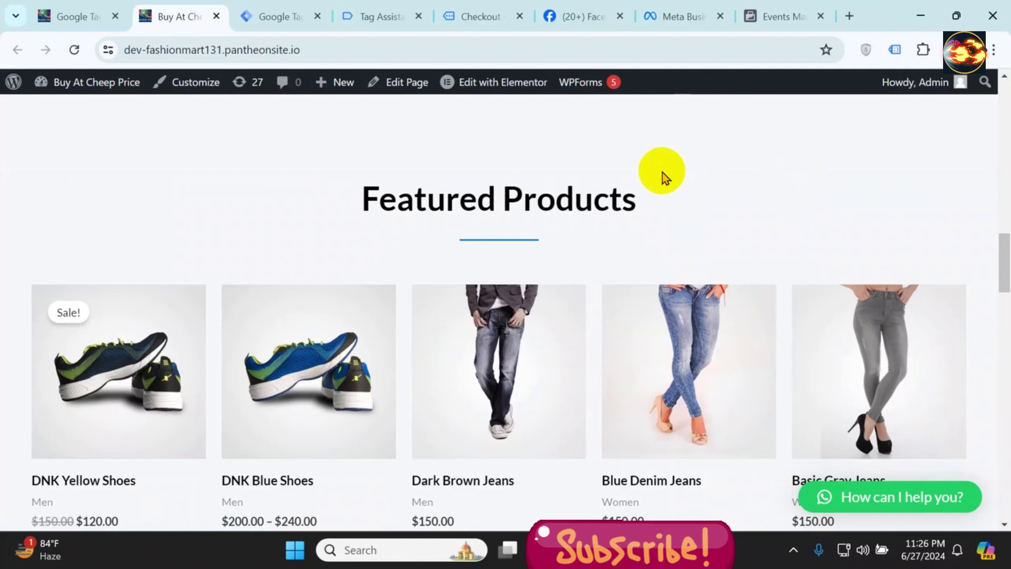
Publish the Tag Manager workspace changes as a version named "FB Pixel Setup Completed" and return to the workspace overview
{"action": "left_click", "coordinate": [276, 25]}
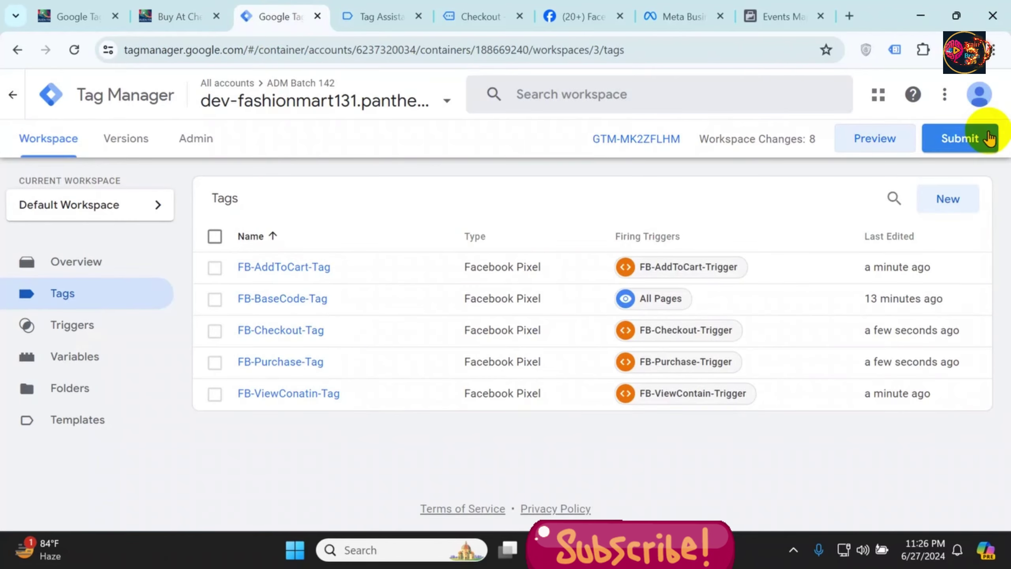
{"action": "left_click", "coordinate": [950, 141]}
{"action": "left_click", "coordinate": [325, 269]}
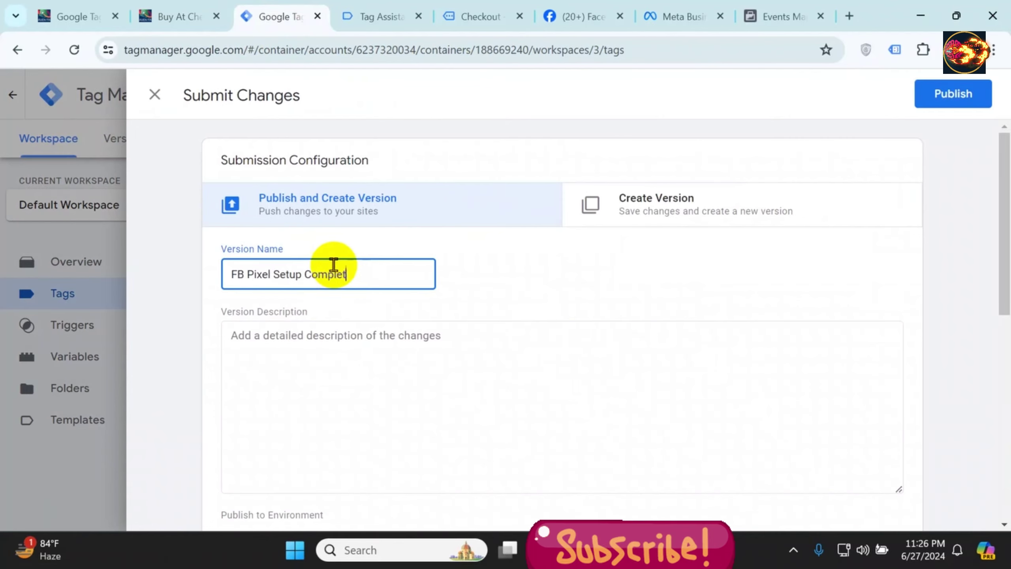
{"action": "left_click", "coordinate": [953, 95]}
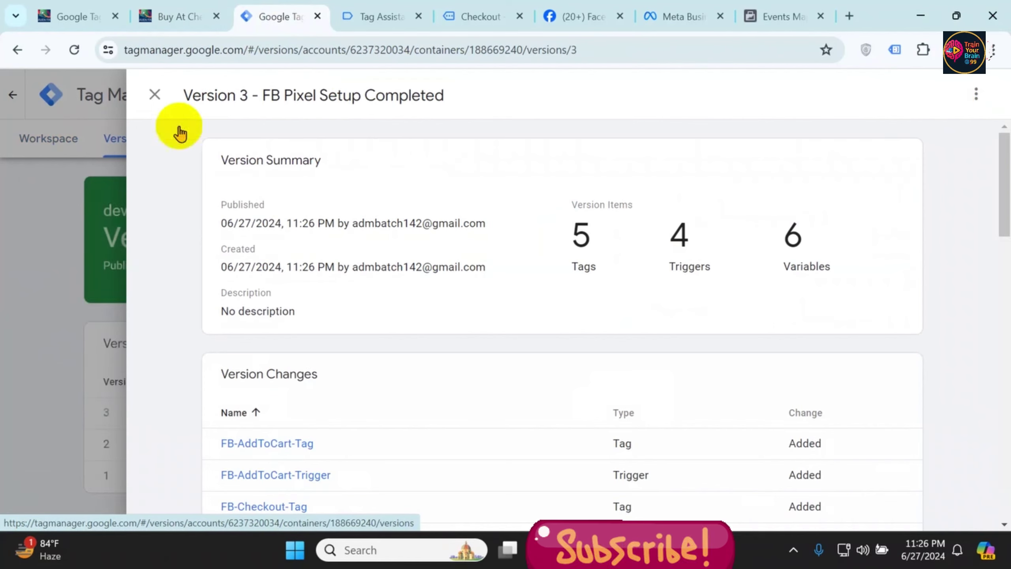
{"action": "left_click", "coordinate": [154, 95]}
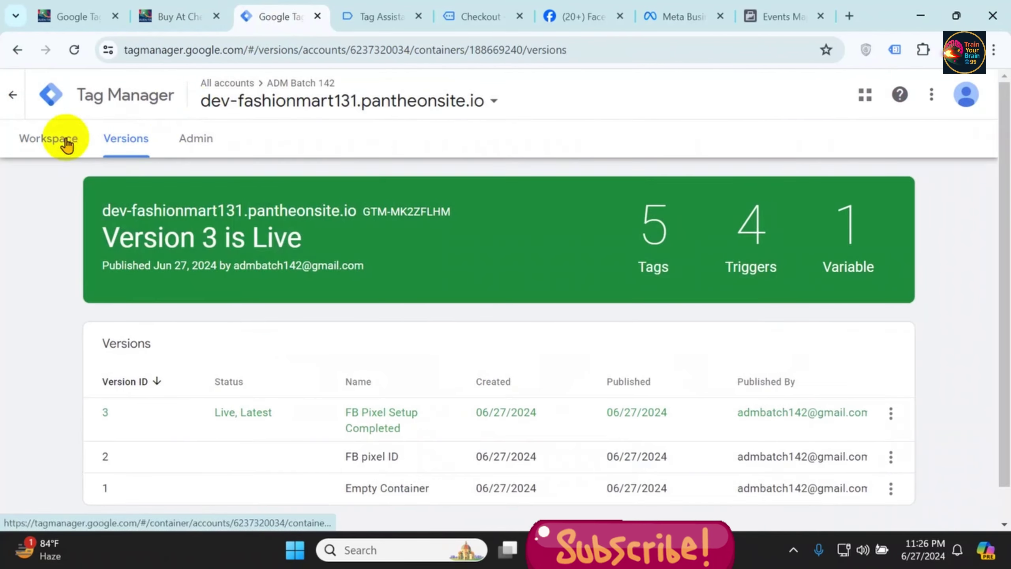
{"action": "left_click", "coordinate": [70, 140]}
Switch to the Notepad outline, highlight the "Facebook Pixel Setup Dynamically" topic, and return to Tag Manager
{"action": "mouse_move", "coordinate": [598, 524]}
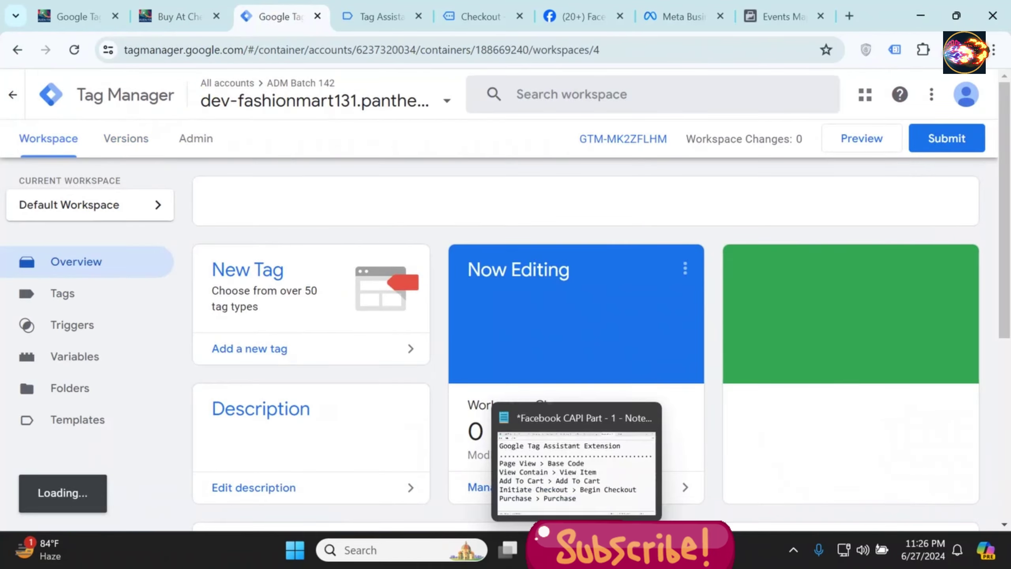
{"action": "left_click", "coordinate": [594, 468]}
{"action": "scroll", "coordinate": [635, 284], "scroll_direction": "up", "scroll_amount": 5}
{"action": "scroll", "coordinate": [635, 284], "scroll_direction": "up", "scroll_amount": 5}
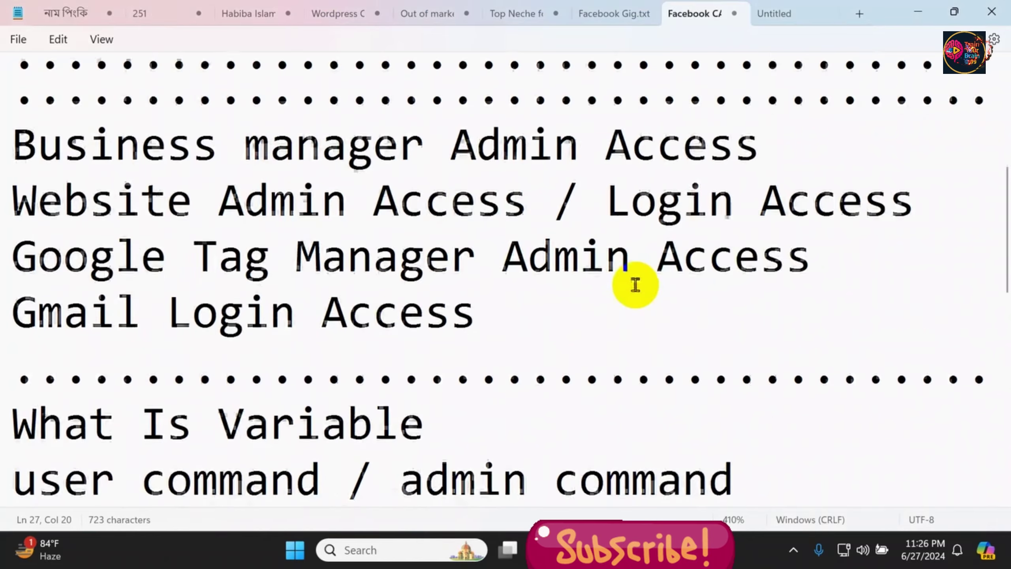
{"action": "left_click_drag", "start_coordinate": [325, 268], "coordinate": [5, 153]}
{"action": "left_click_drag", "start_coordinate": [12, 319], "coordinate": [913, 319]}
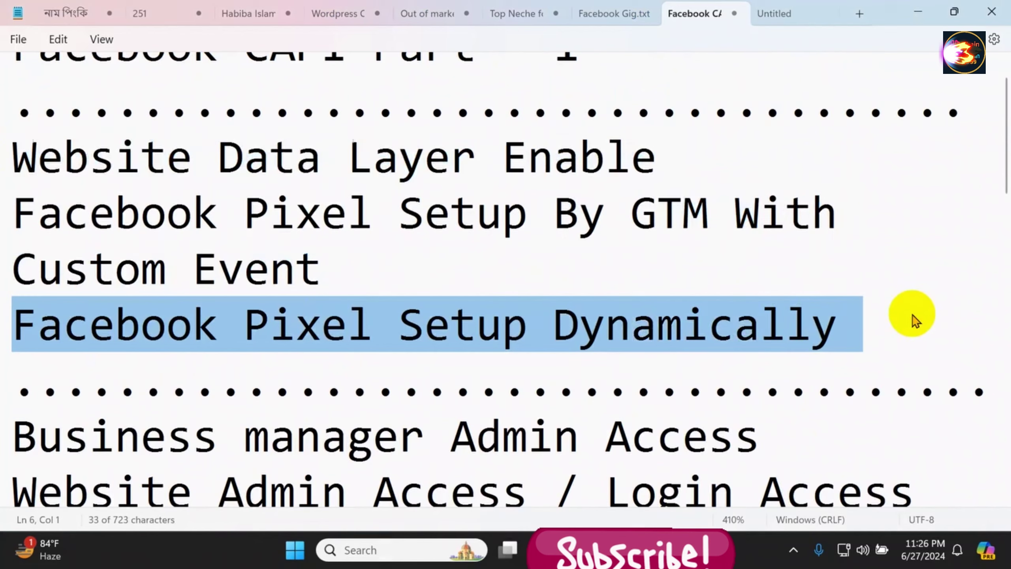
{"action": "left_click", "coordinate": [860, 323]}
{"action": "mouse_move", "coordinate": [715, 550]}
{"action": "left_click", "coordinate": [715, 470]}
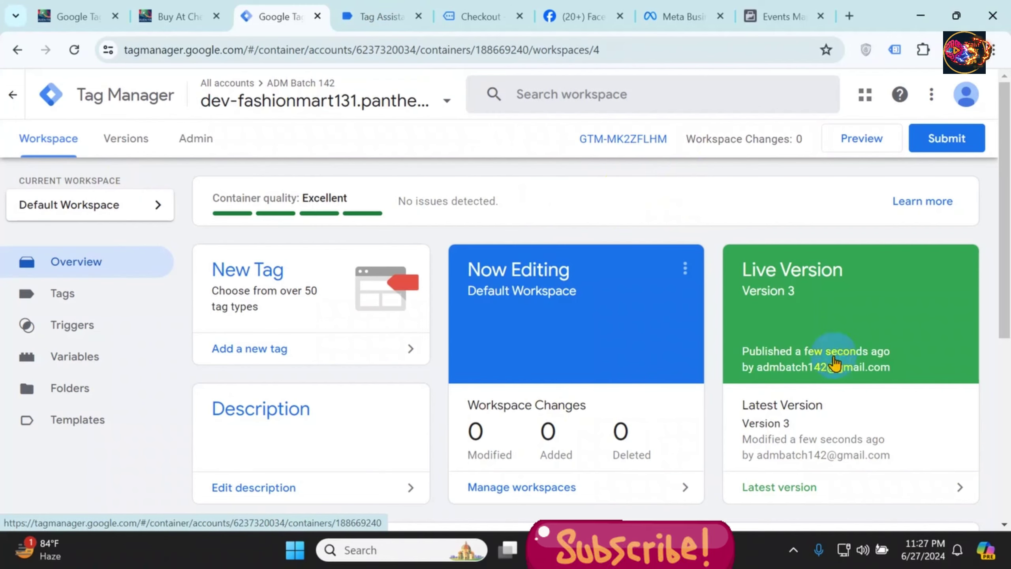
{"action": "left_click", "coordinate": [794, 550]}
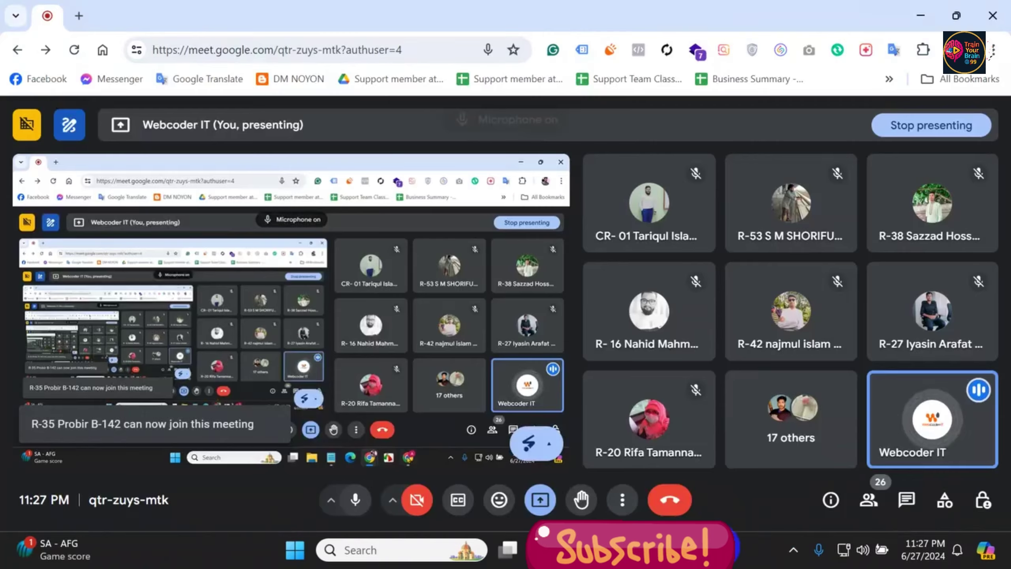
{"action": "left_click", "coordinate": [718, 542]}
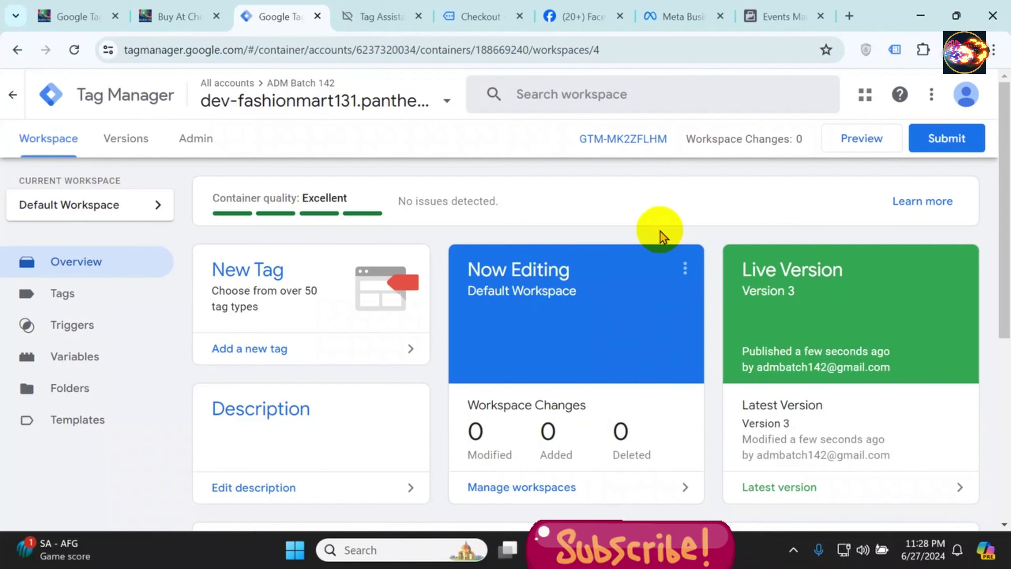
Highlight the word "Dynamically" in the Notepad outline and go back to the Tag Manager workspace overview
{"action": "left_click", "coordinate": [615, 544]}
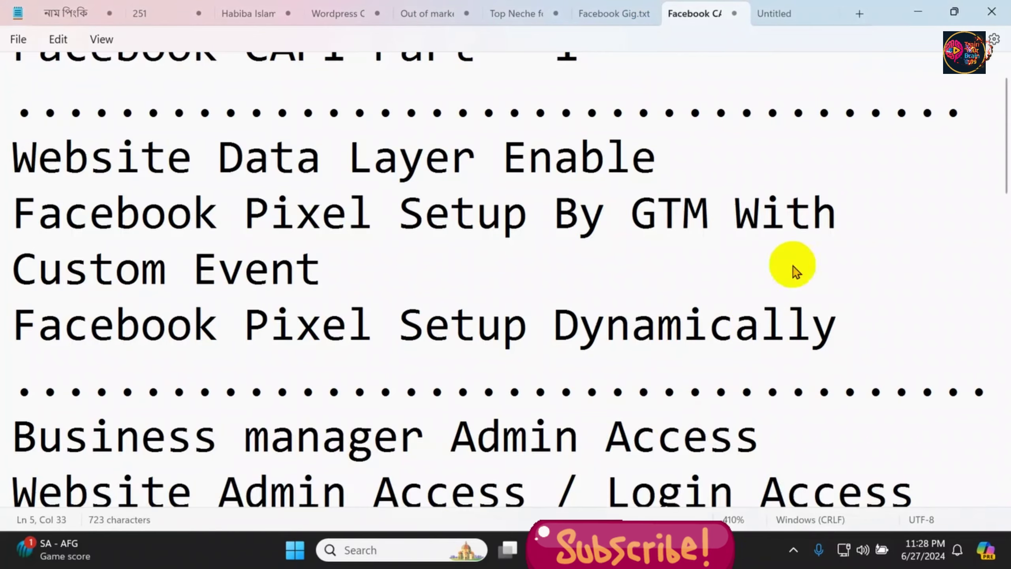
{"action": "scroll", "coordinate": [793, 271], "scroll_direction": "up", "scroll_amount": 1}
{"action": "left_click_drag", "start_coordinate": [838, 373], "coordinate": [555, 385]}
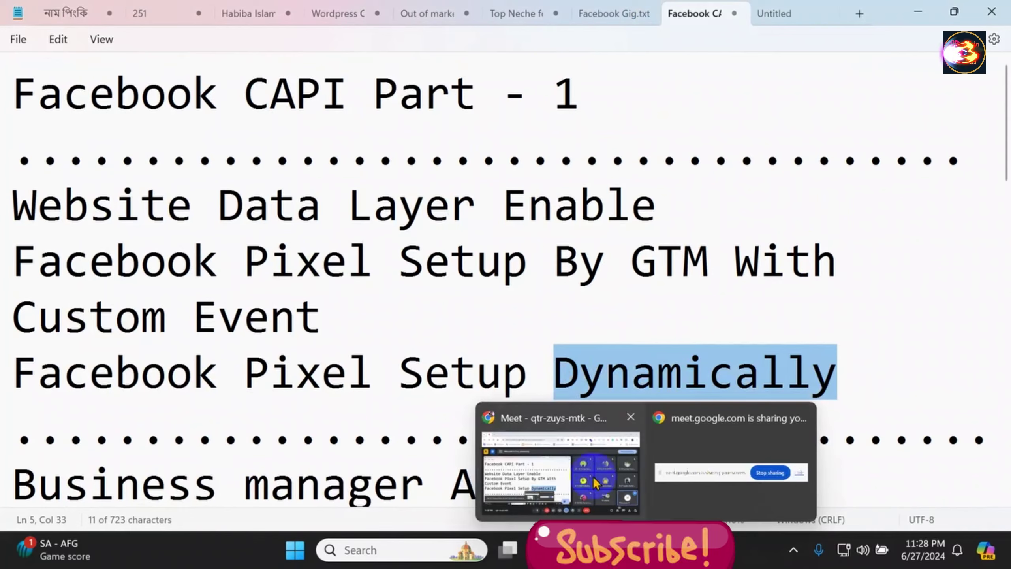
{"action": "mouse_move", "coordinate": [716, 550]}
{"action": "left_click", "coordinate": [715, 474]}
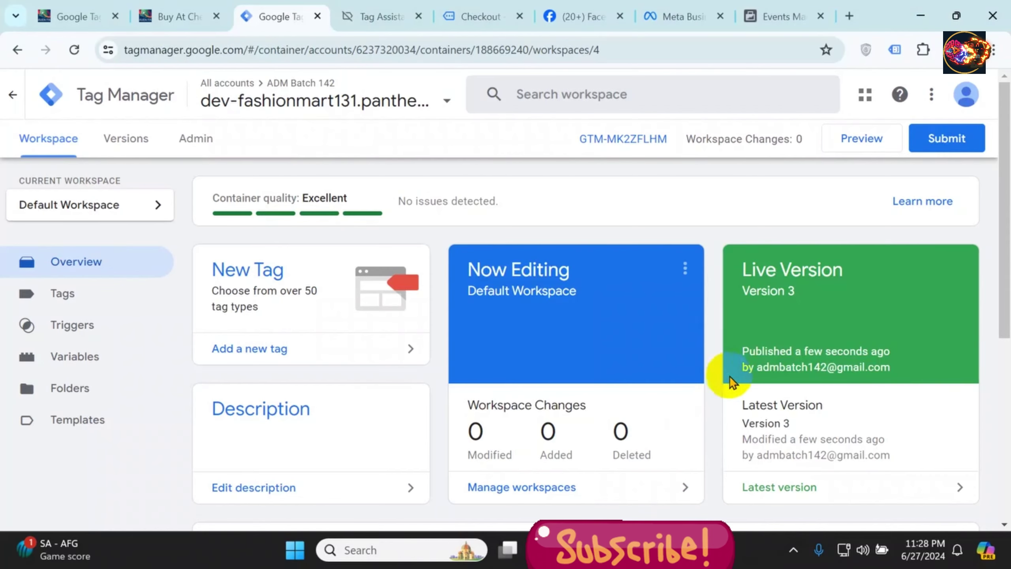